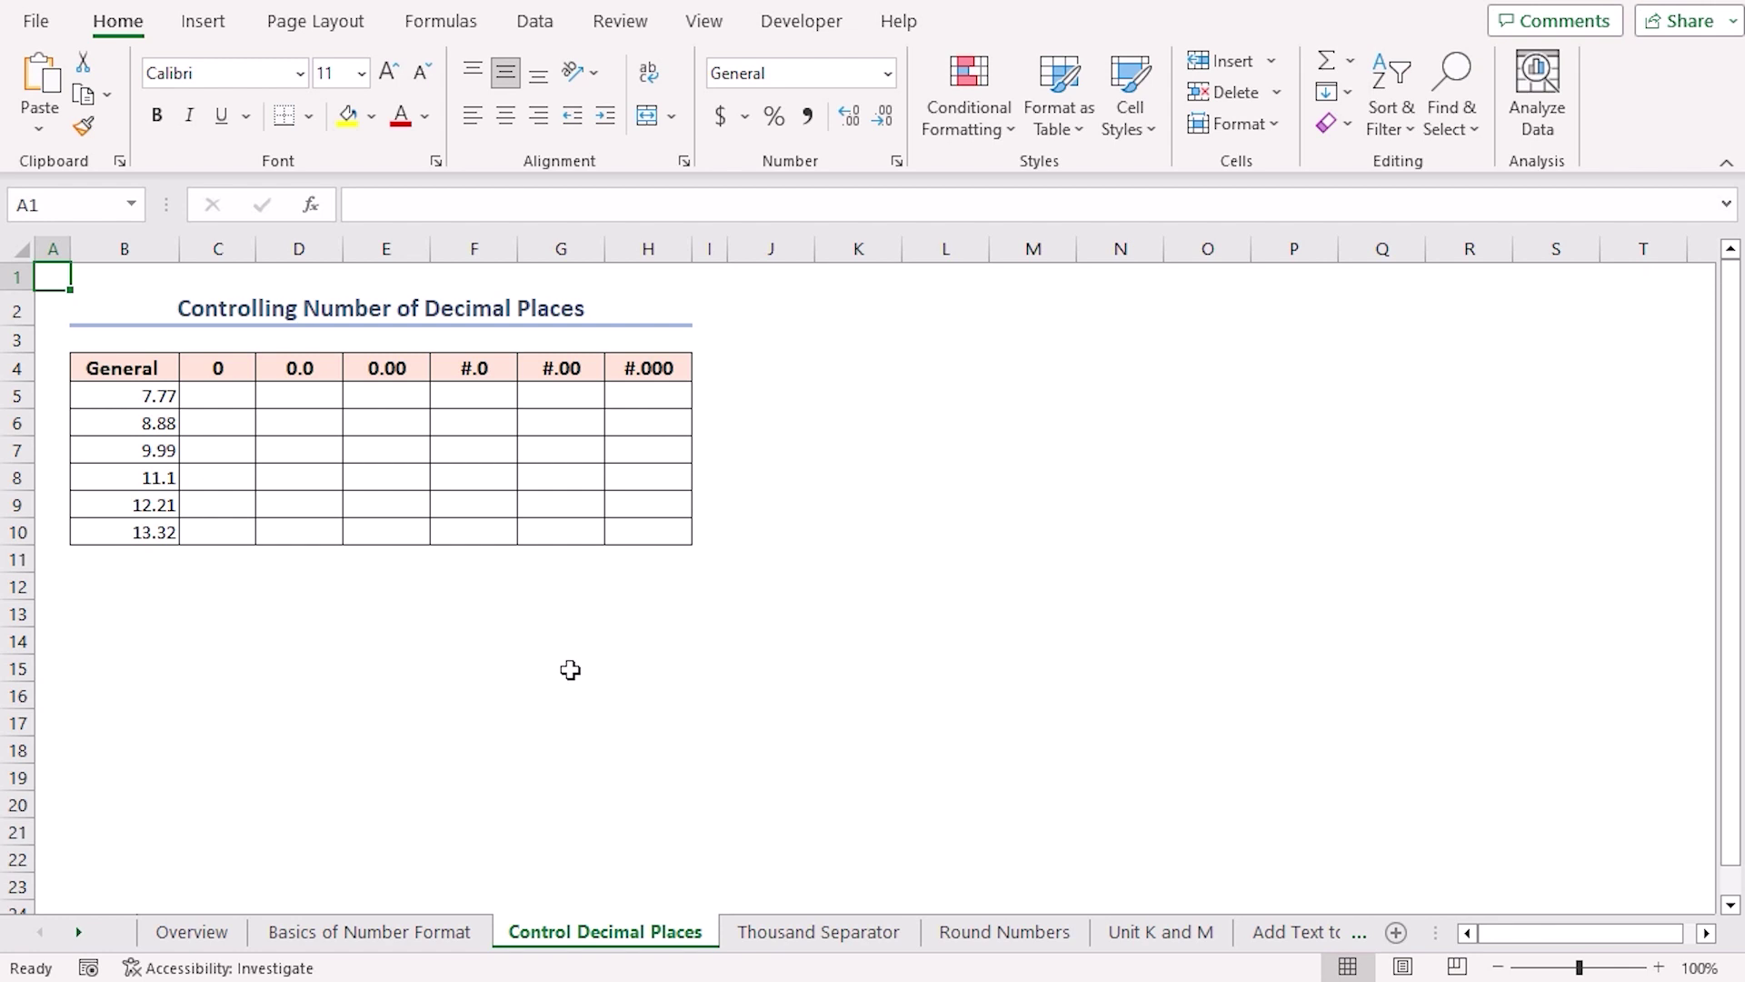
Step: Copy the General values in B5:B10 into the 0 column, C5:C10
{"action": "left_click_drag", "start_coordinate": [124, 397], "coordinate": [128, 532]}
{"action": "key", "text": "ctrl+c"}
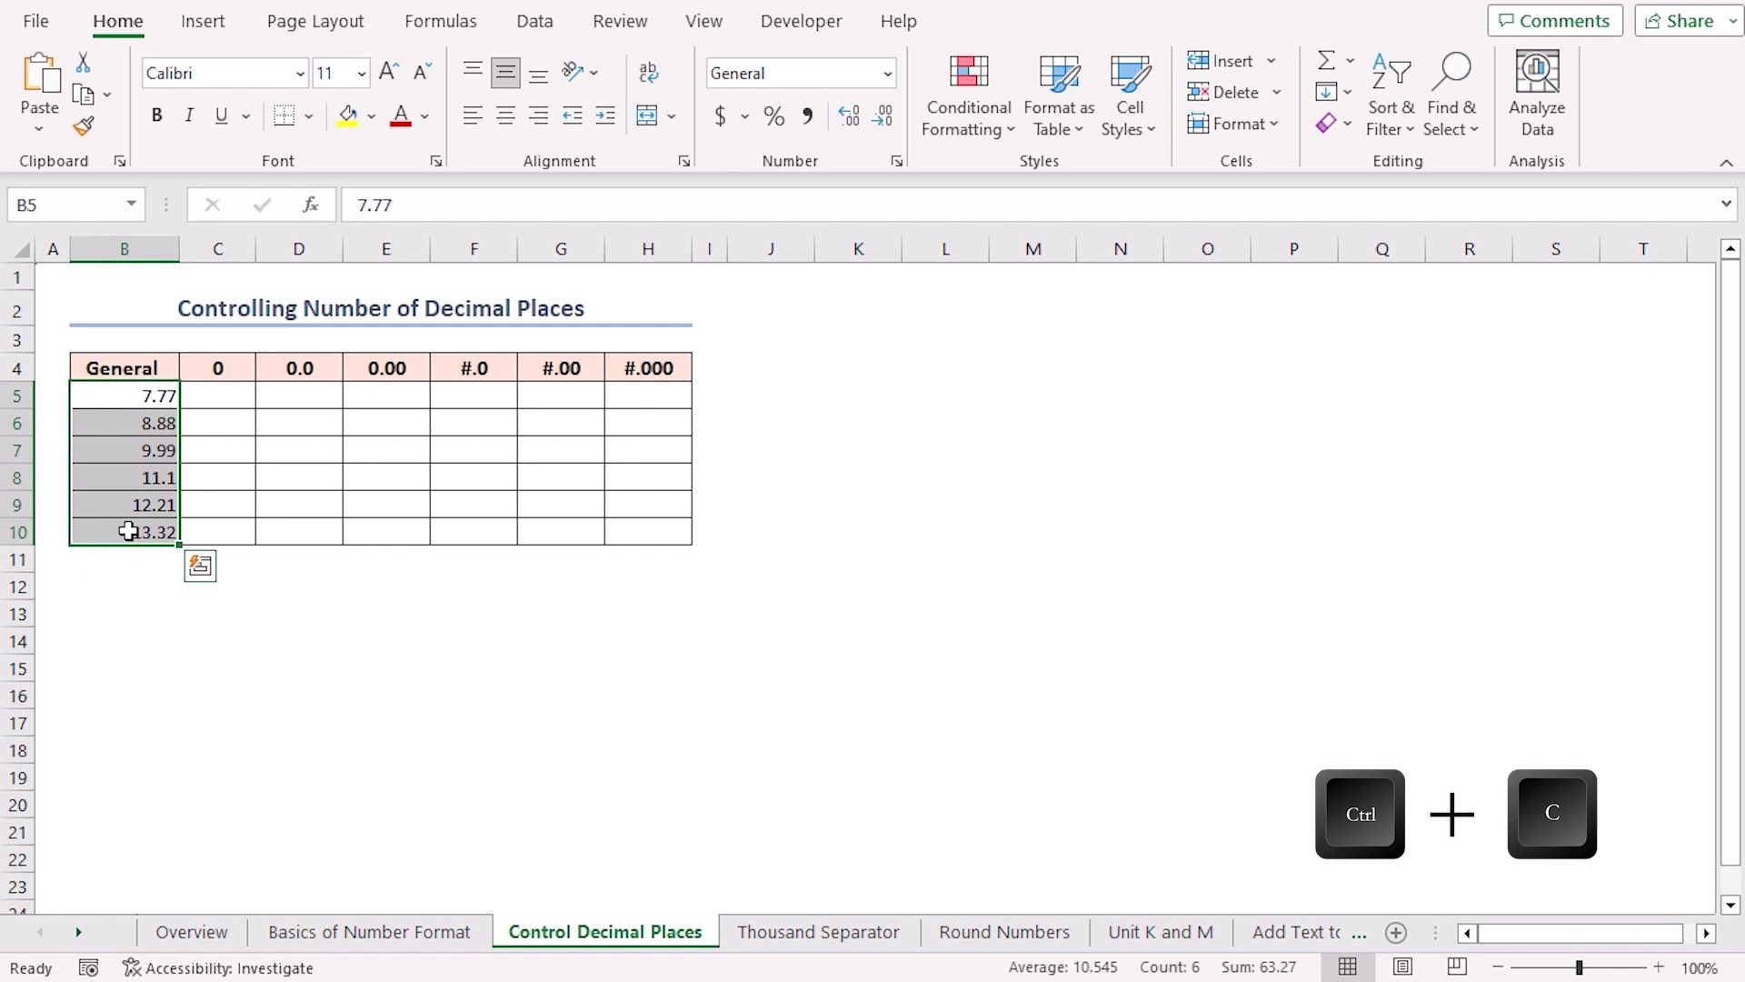
{"action": "left_click", "coordinate": [221, 395]}
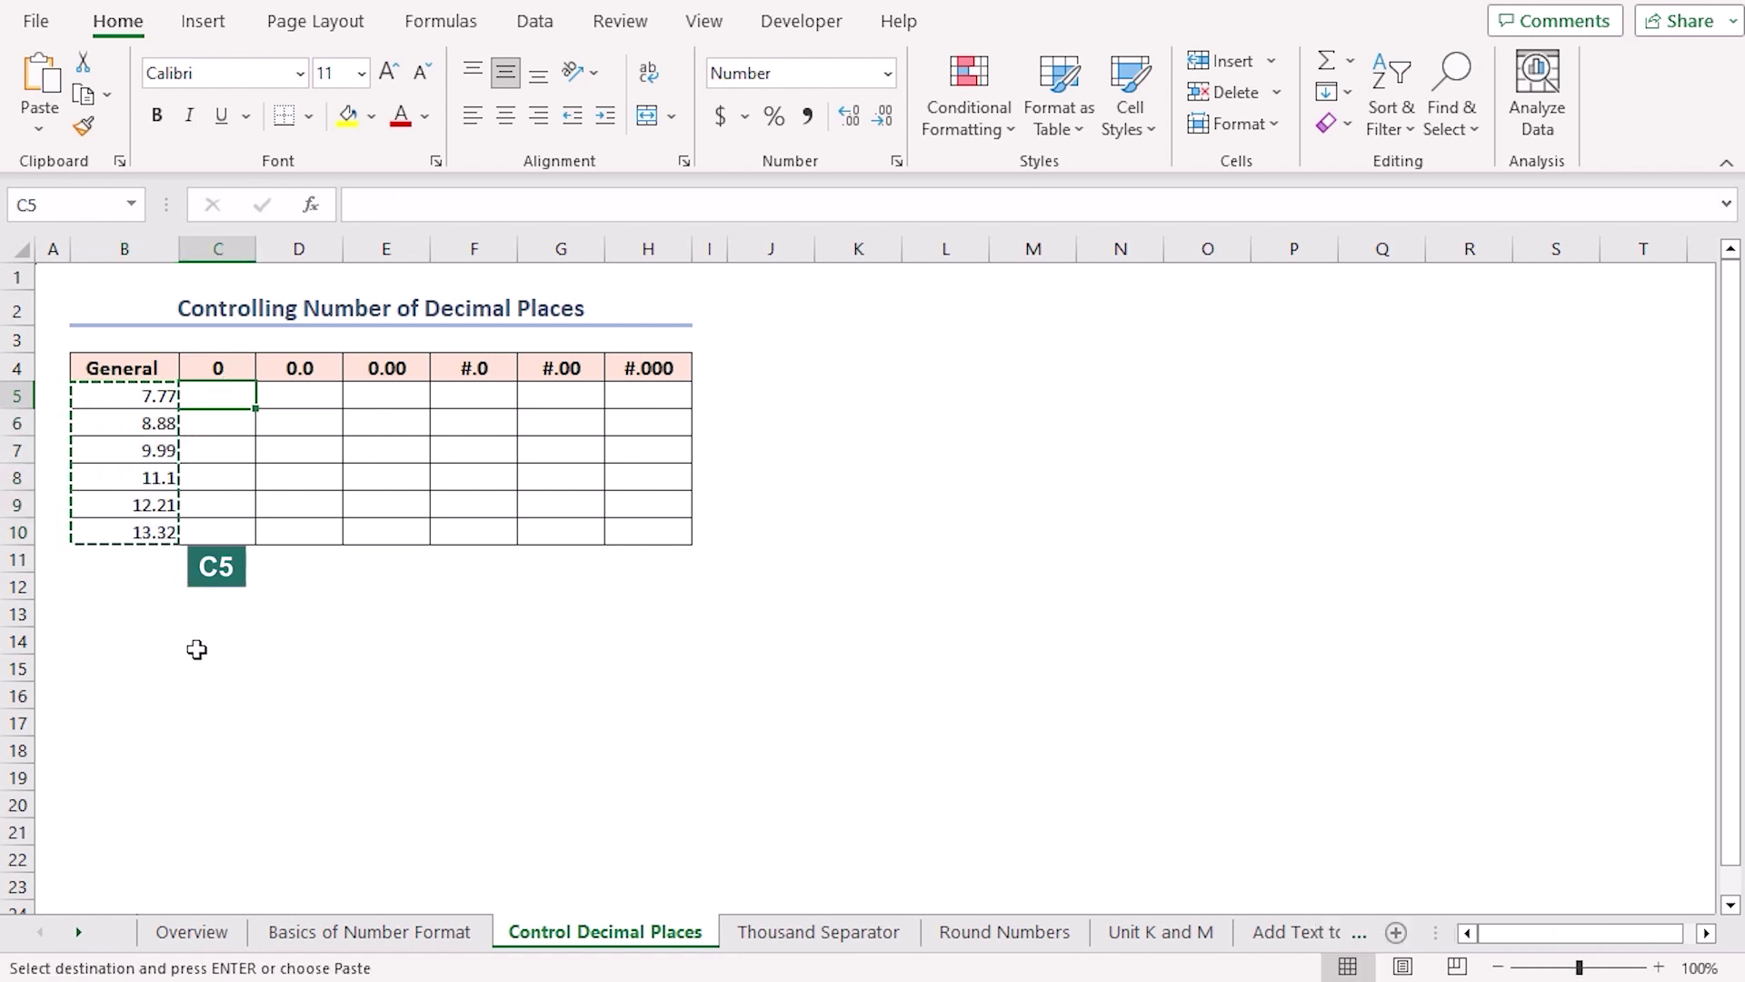
{"action": "key", "text": "ctrl+v"}
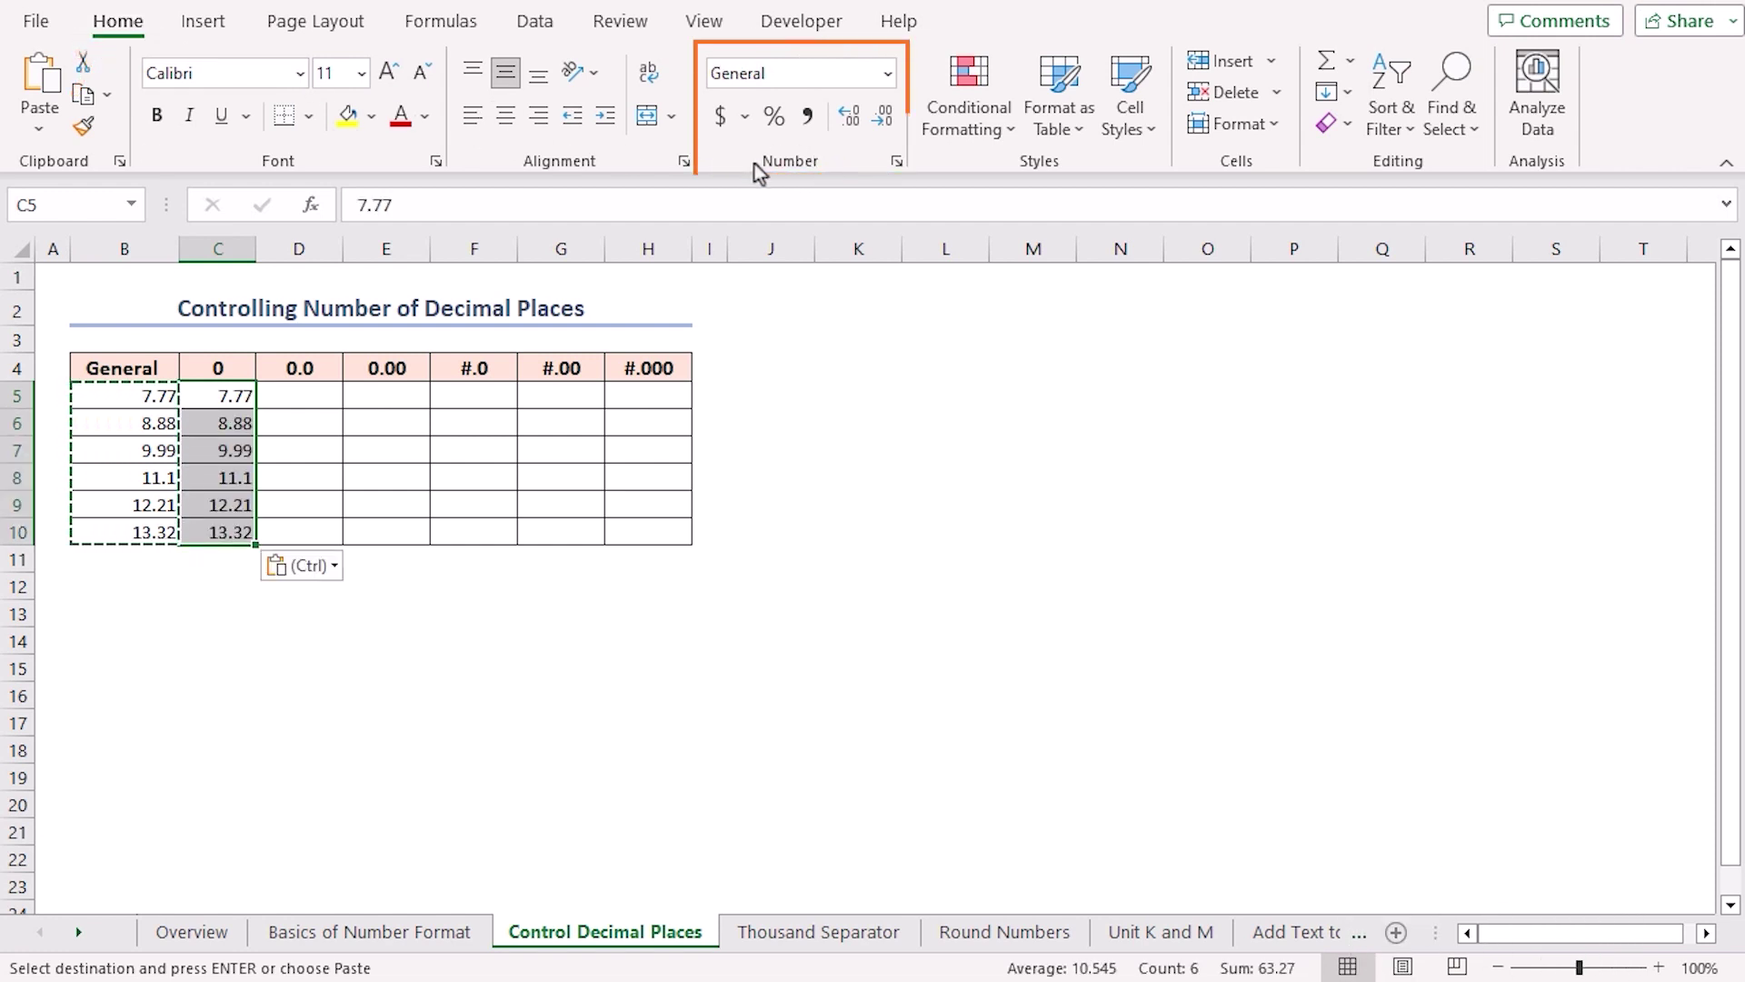
{"action": "left_click", "coordinate": [896, 164]}
{"action": "left_click_drag", "start_coordinate": [1062, 128], "coordinate": [899, 228]}
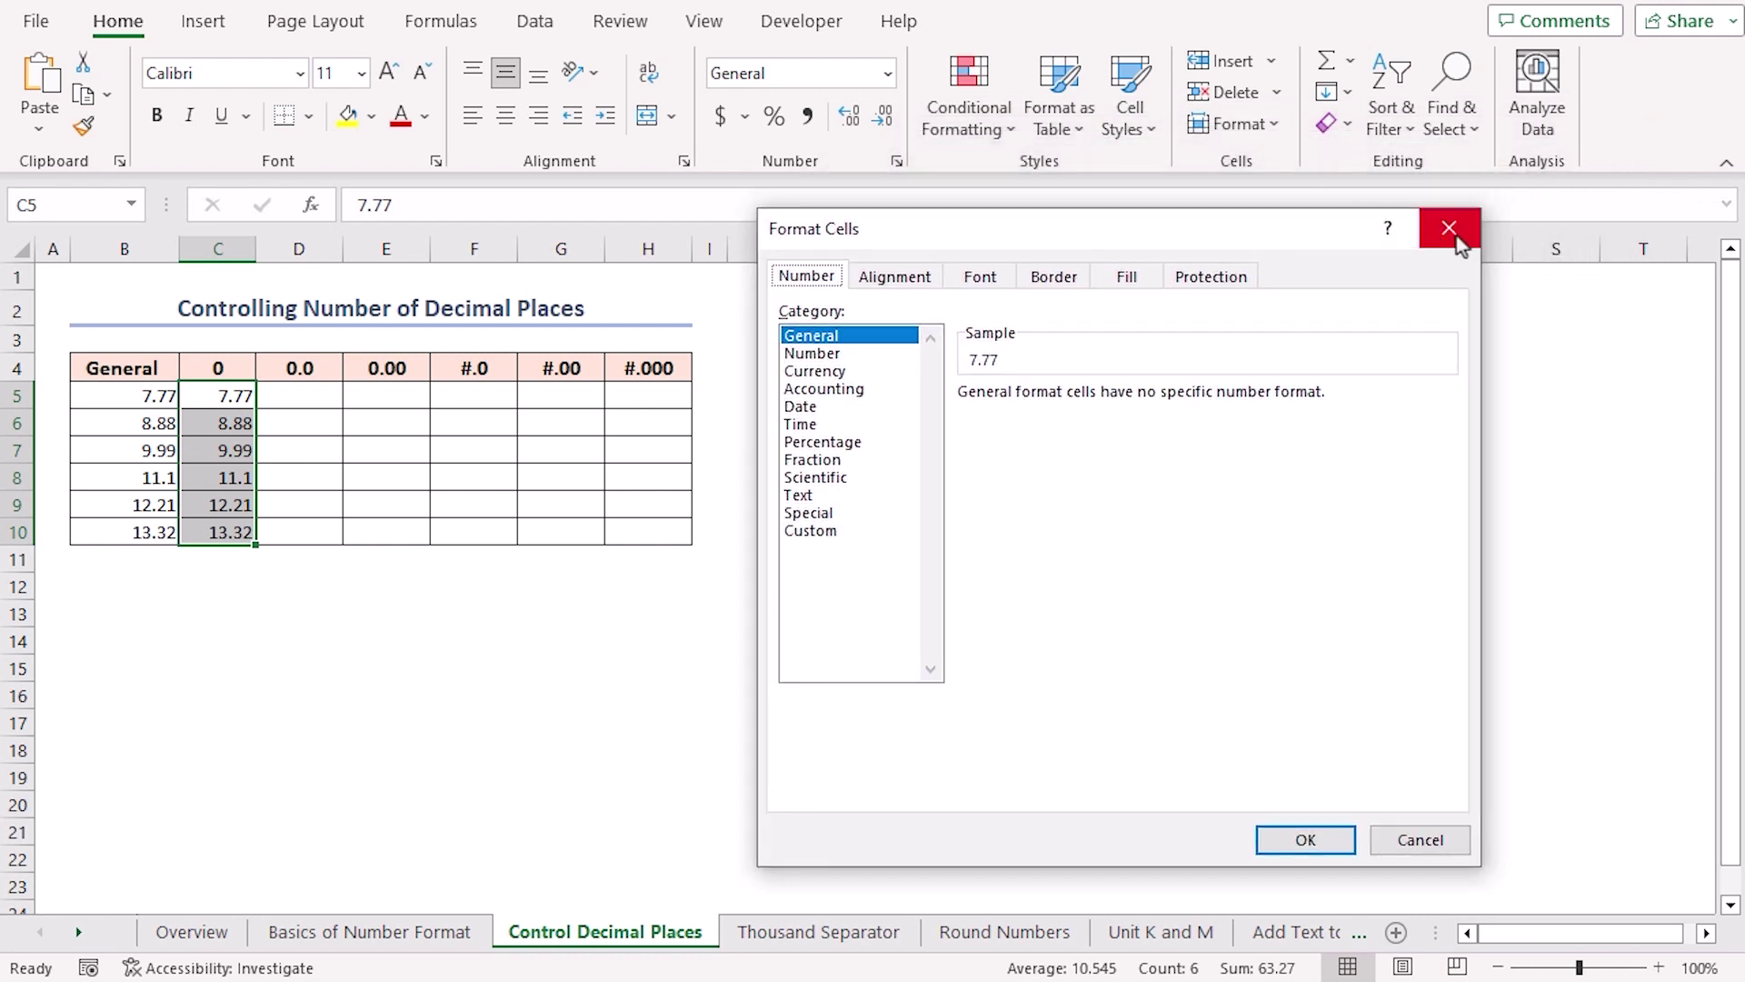
{"action": "key", "text": "Escape"}
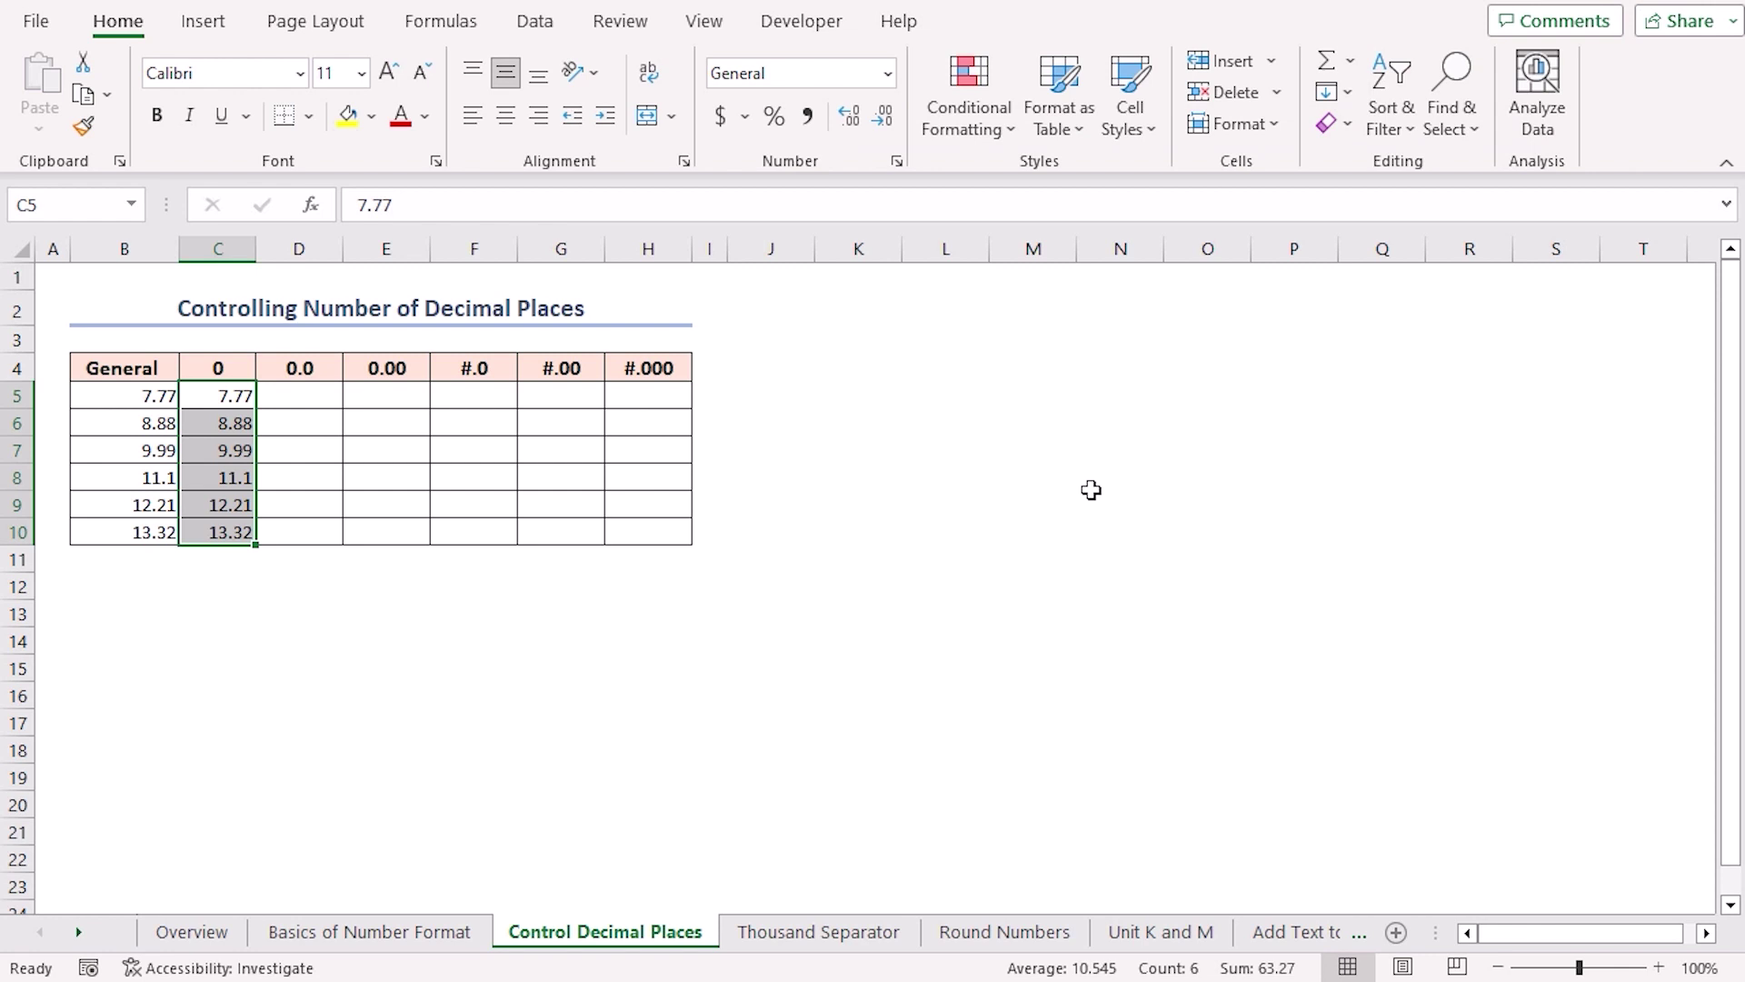
Step: Apply the custom number format 0 to the copied values in C5:C10
{"action": "key", "text": "ctrl+1"}
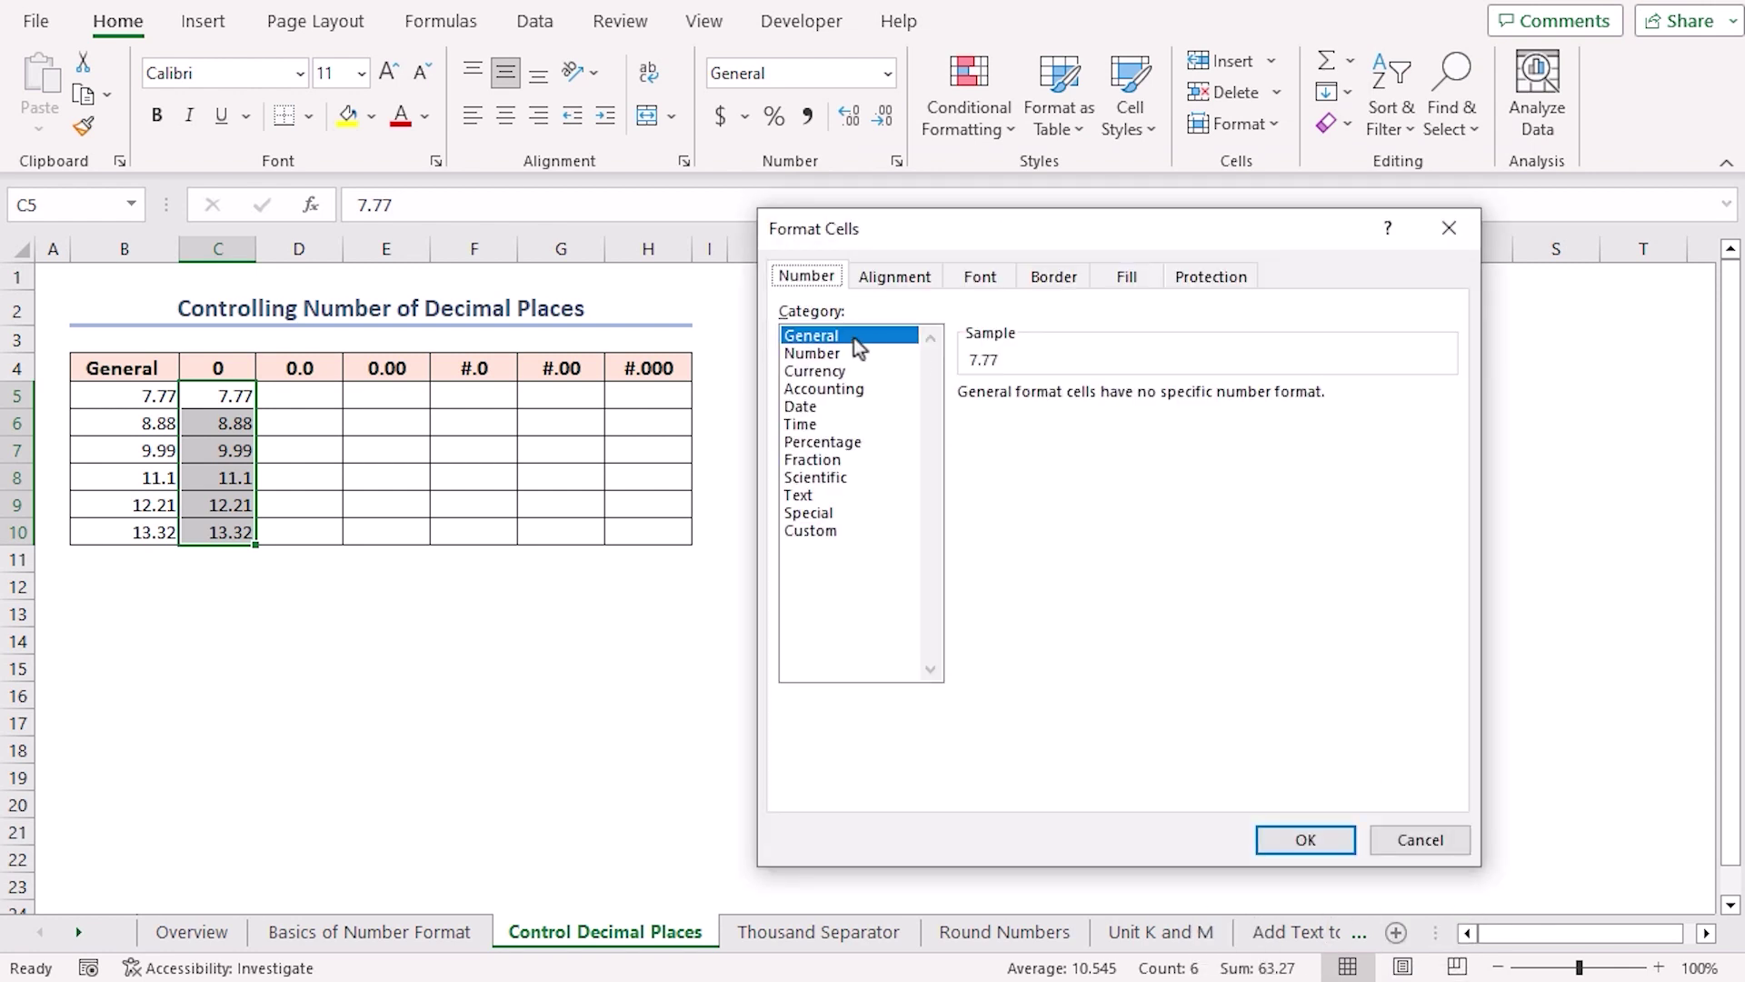
{"action": "left_click", "coordinate": [811, 531]}
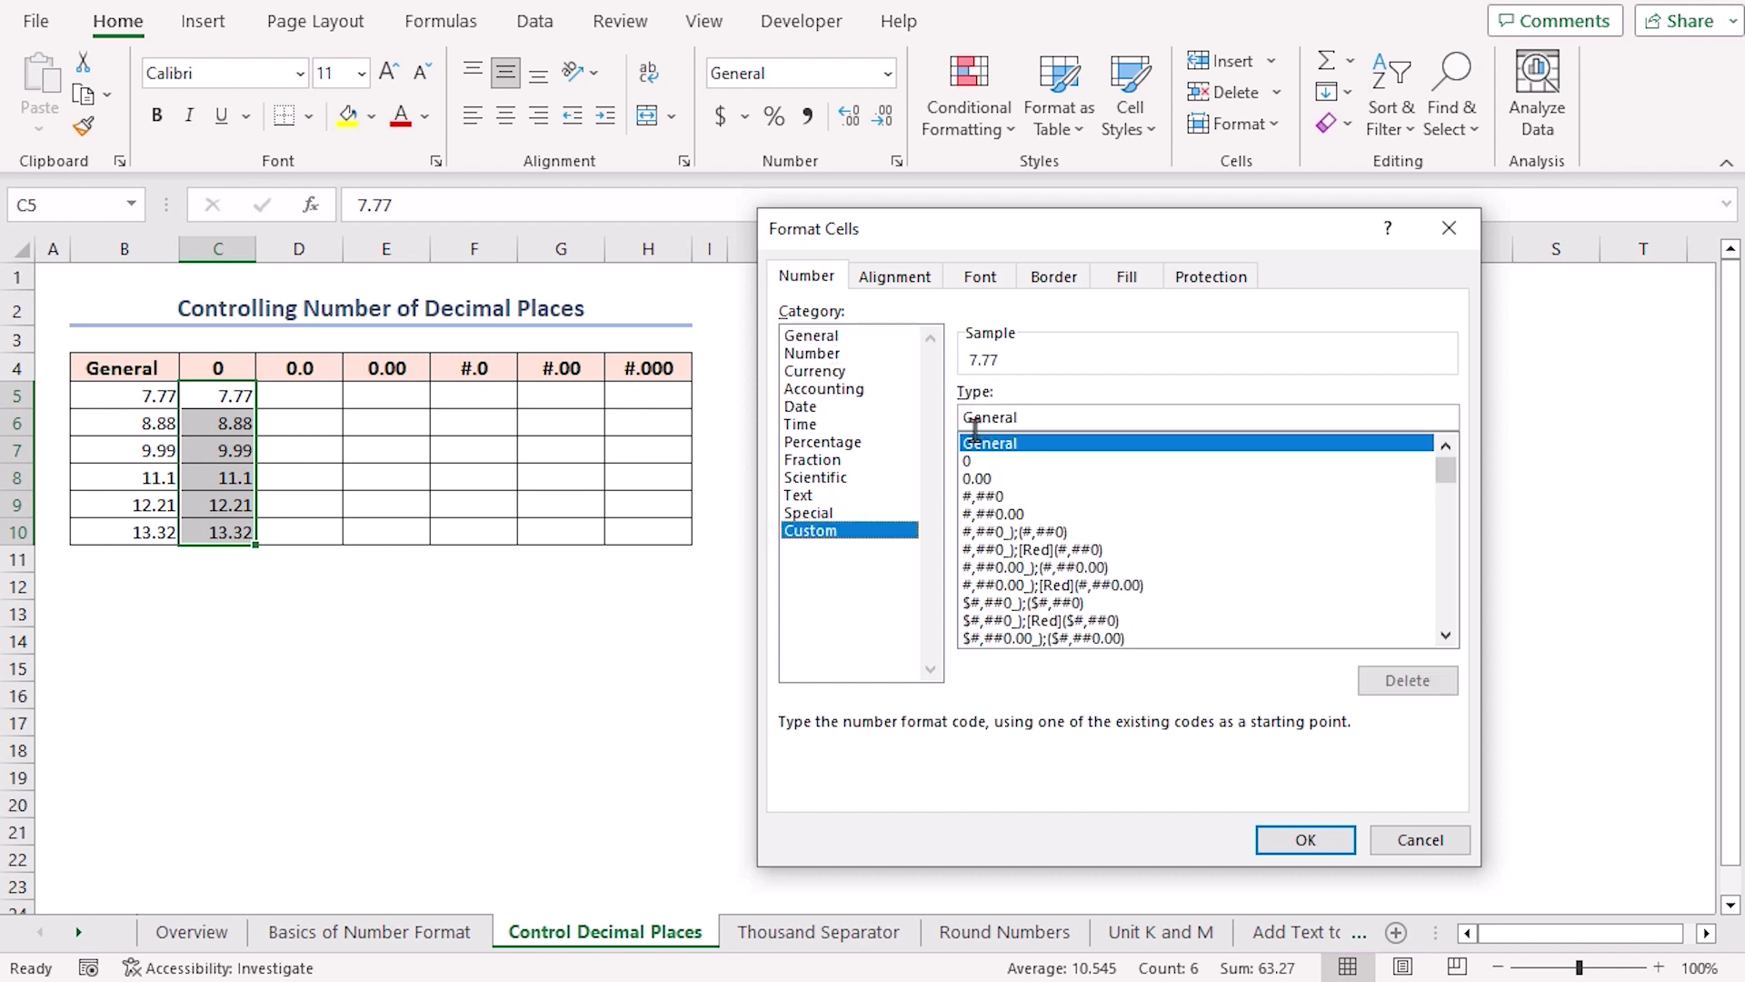
{"action": "left_click_drag", "start_coordinate": [1029, 417], "coordinate": [962, 420]}
{"action": "type", "text": "0"}
{"action": "left_click", "coordinate": [1307, 845]}
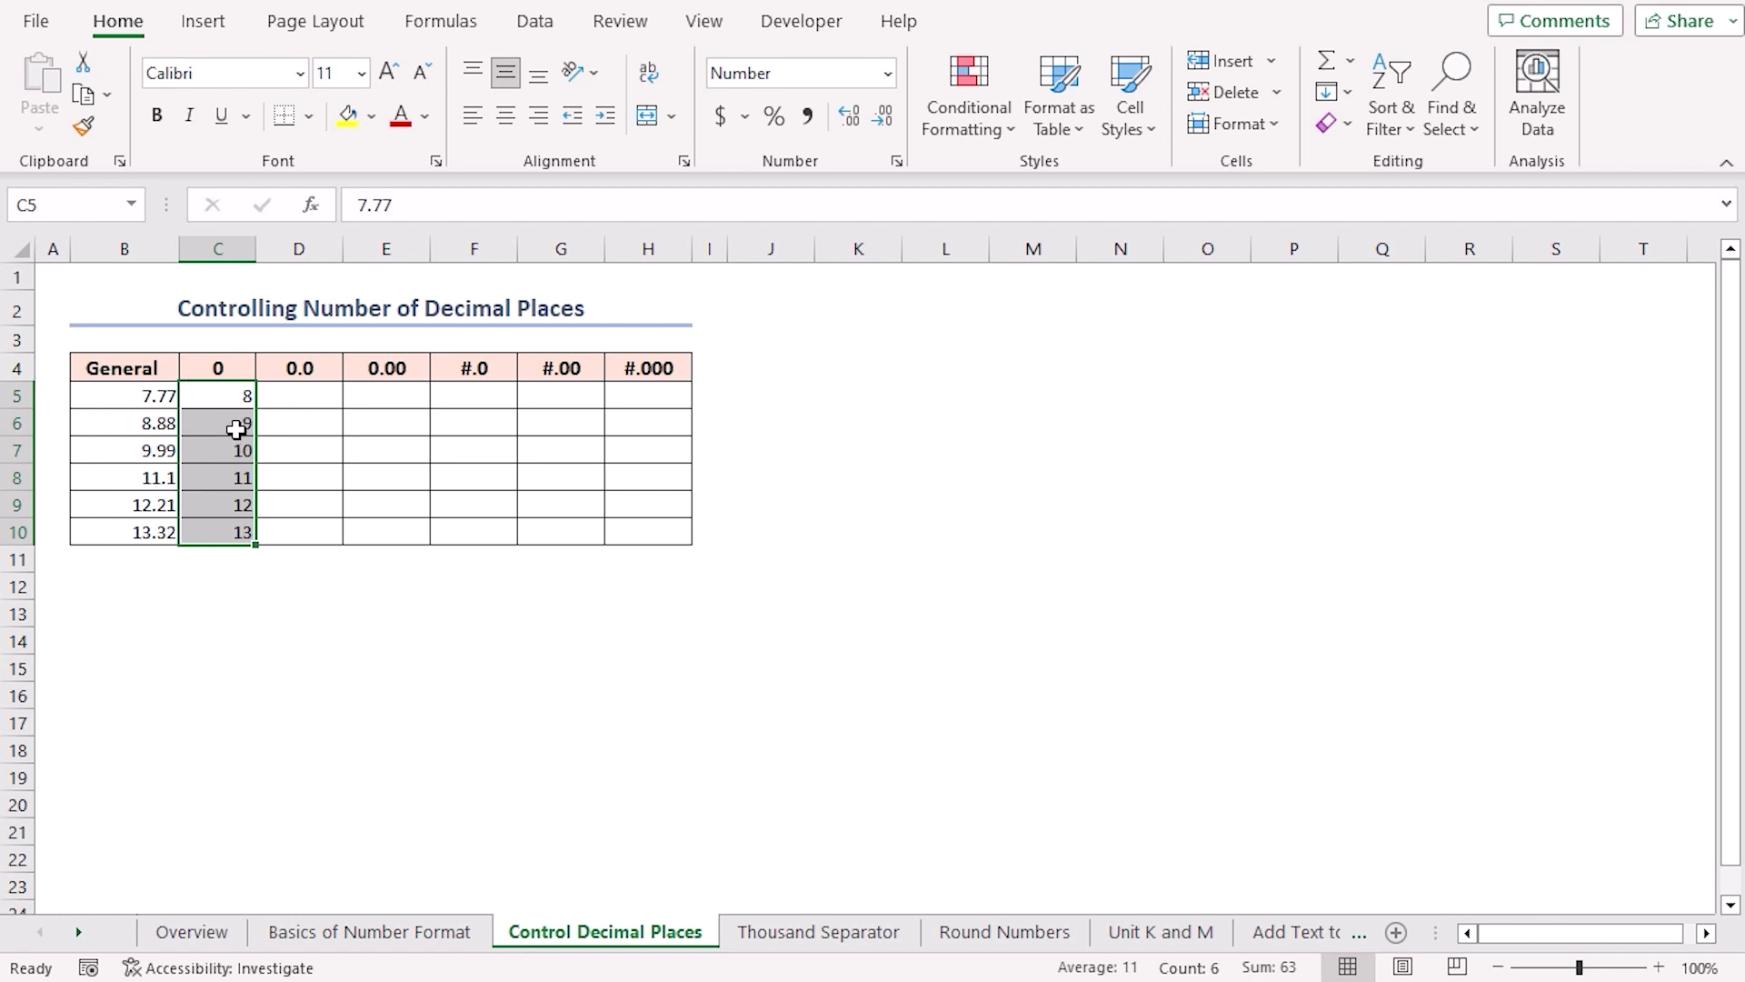
{"action": "left_click", "coordinate": [211, 404]}
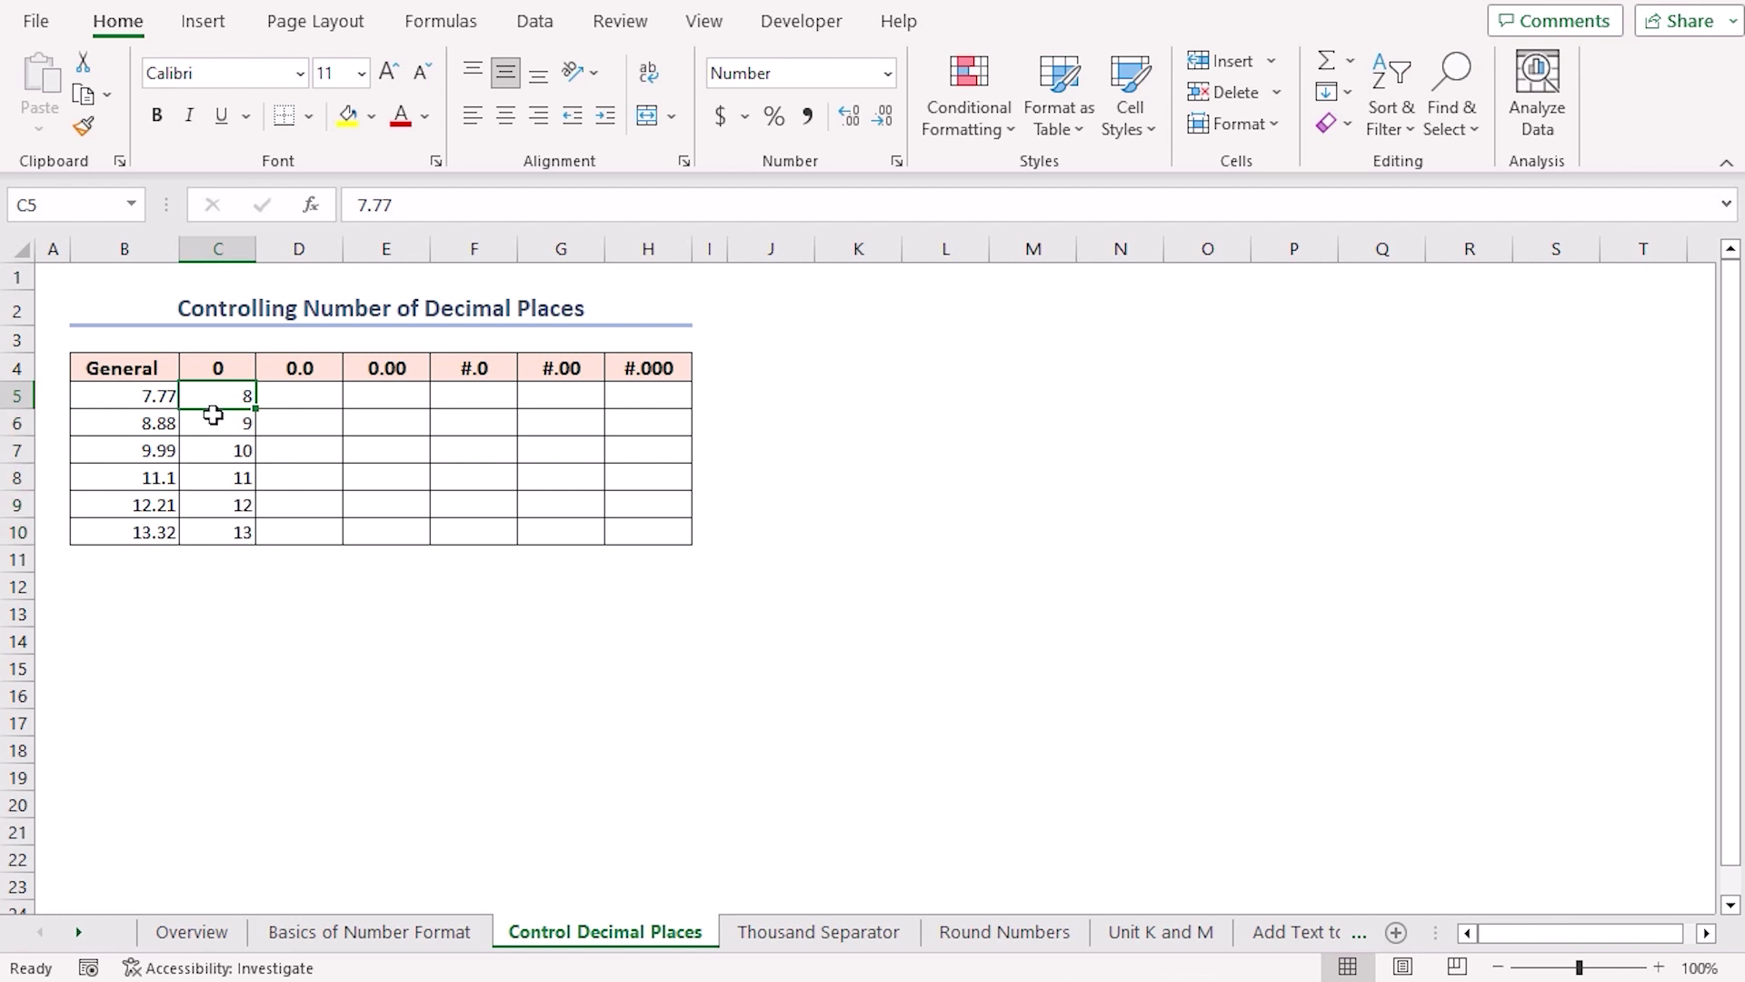
Step: Copy the General values in B5:B10 into the 0.0 column, D5:D10
{"action": "left_click_drag", "start_coordinate": [150, 398], "coordinate": [145, 531]}
{"action": "key", "text": "ctrl+c"}
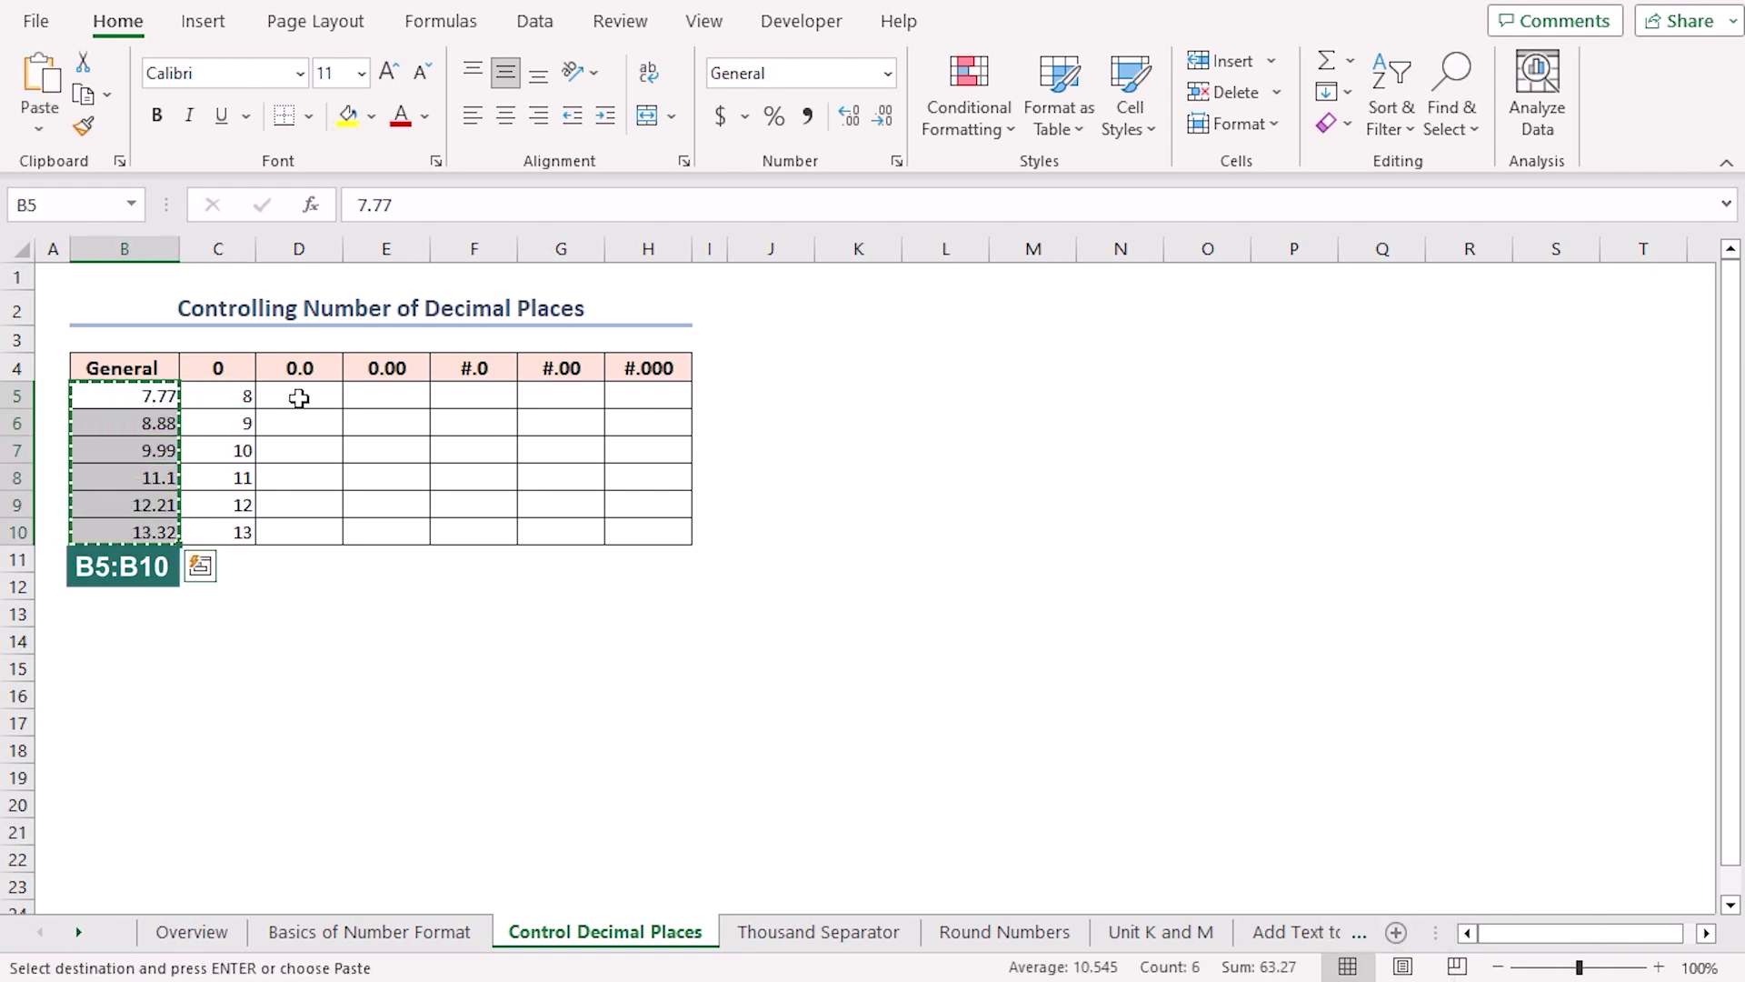
{"action": "left_click", "coordinate": [299, 397]}
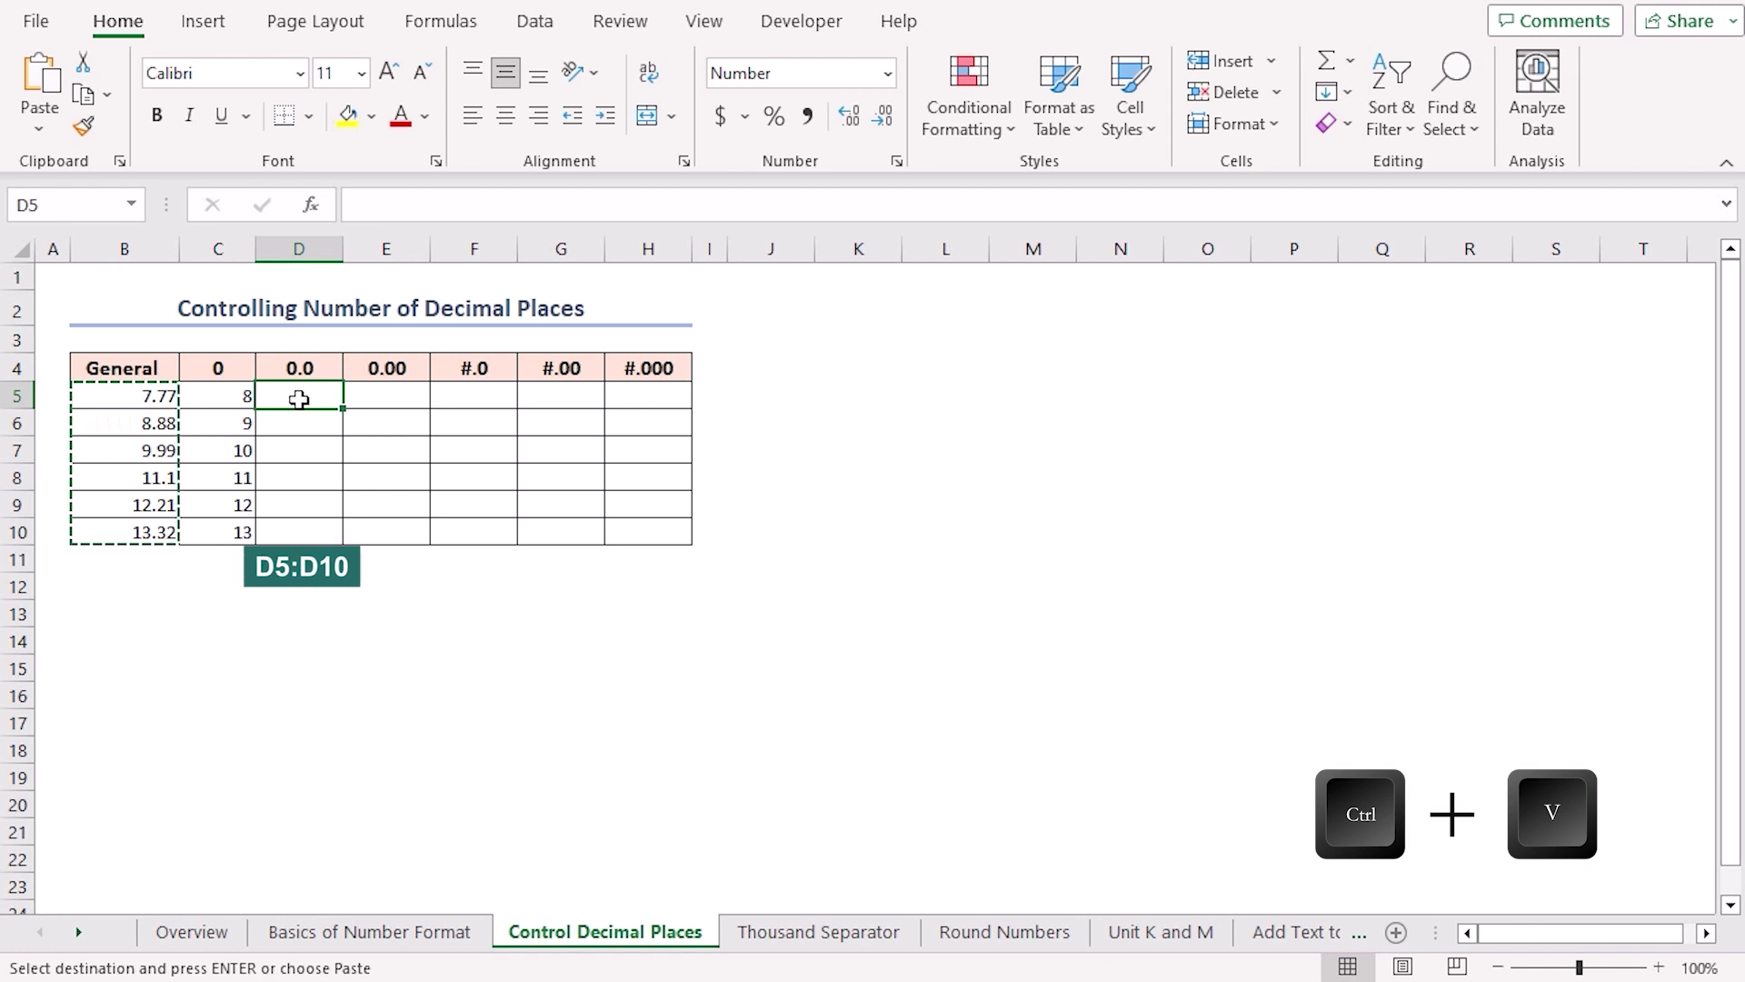
{"action": "key", "text": "ctrl+v"}
Step: Apply the custom number format 0.0 to the copied values in D5:D10
{"action": "key", "text": "ctrl+1"}
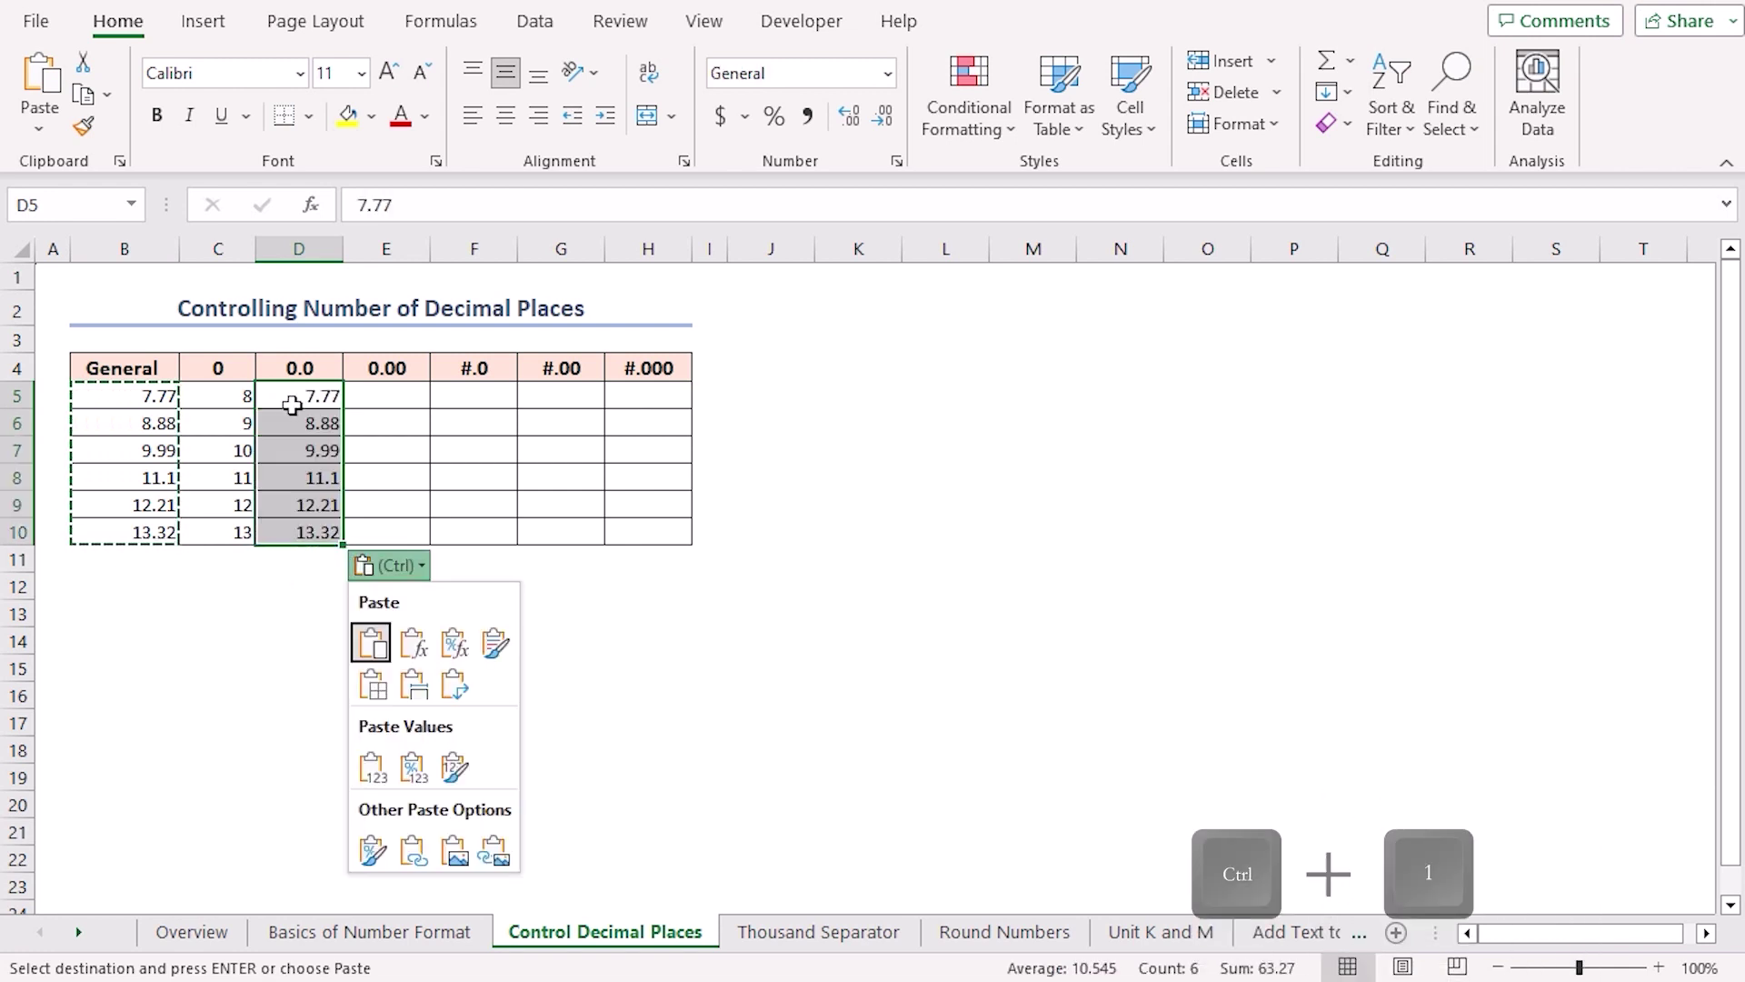
{"action": "left_click", "coordinate": [810, 531]}
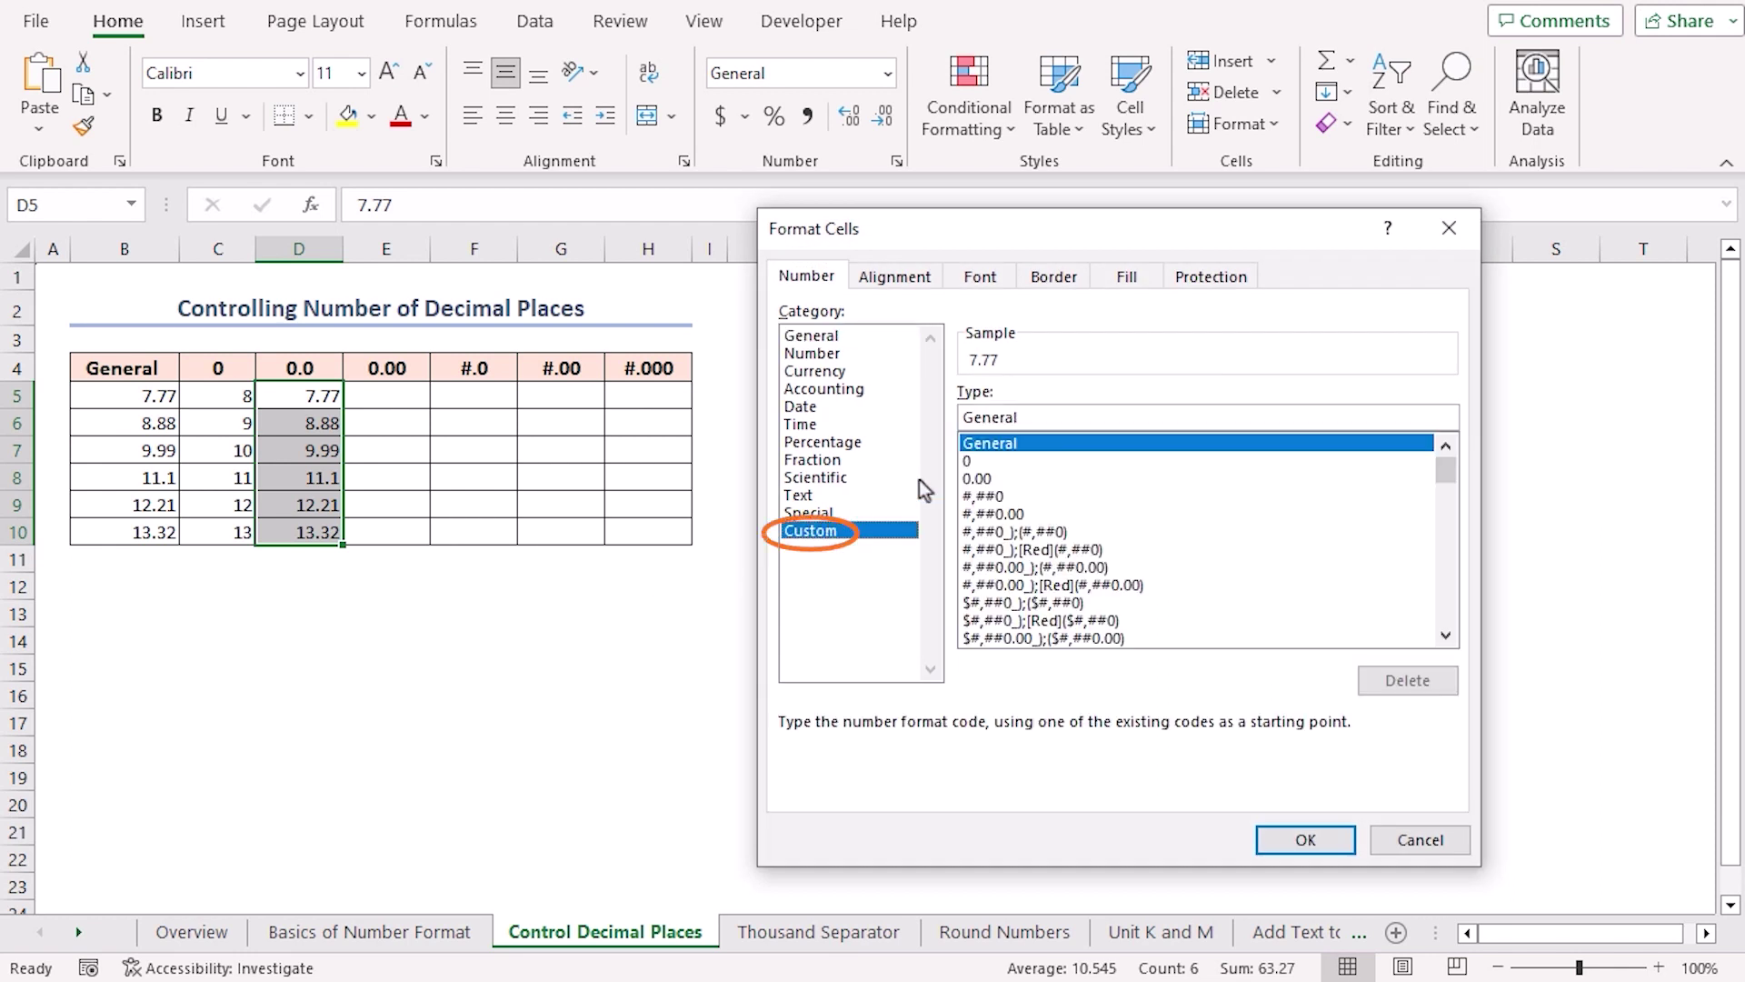
{"action": "double_click", "coordinate": [950, 423]}
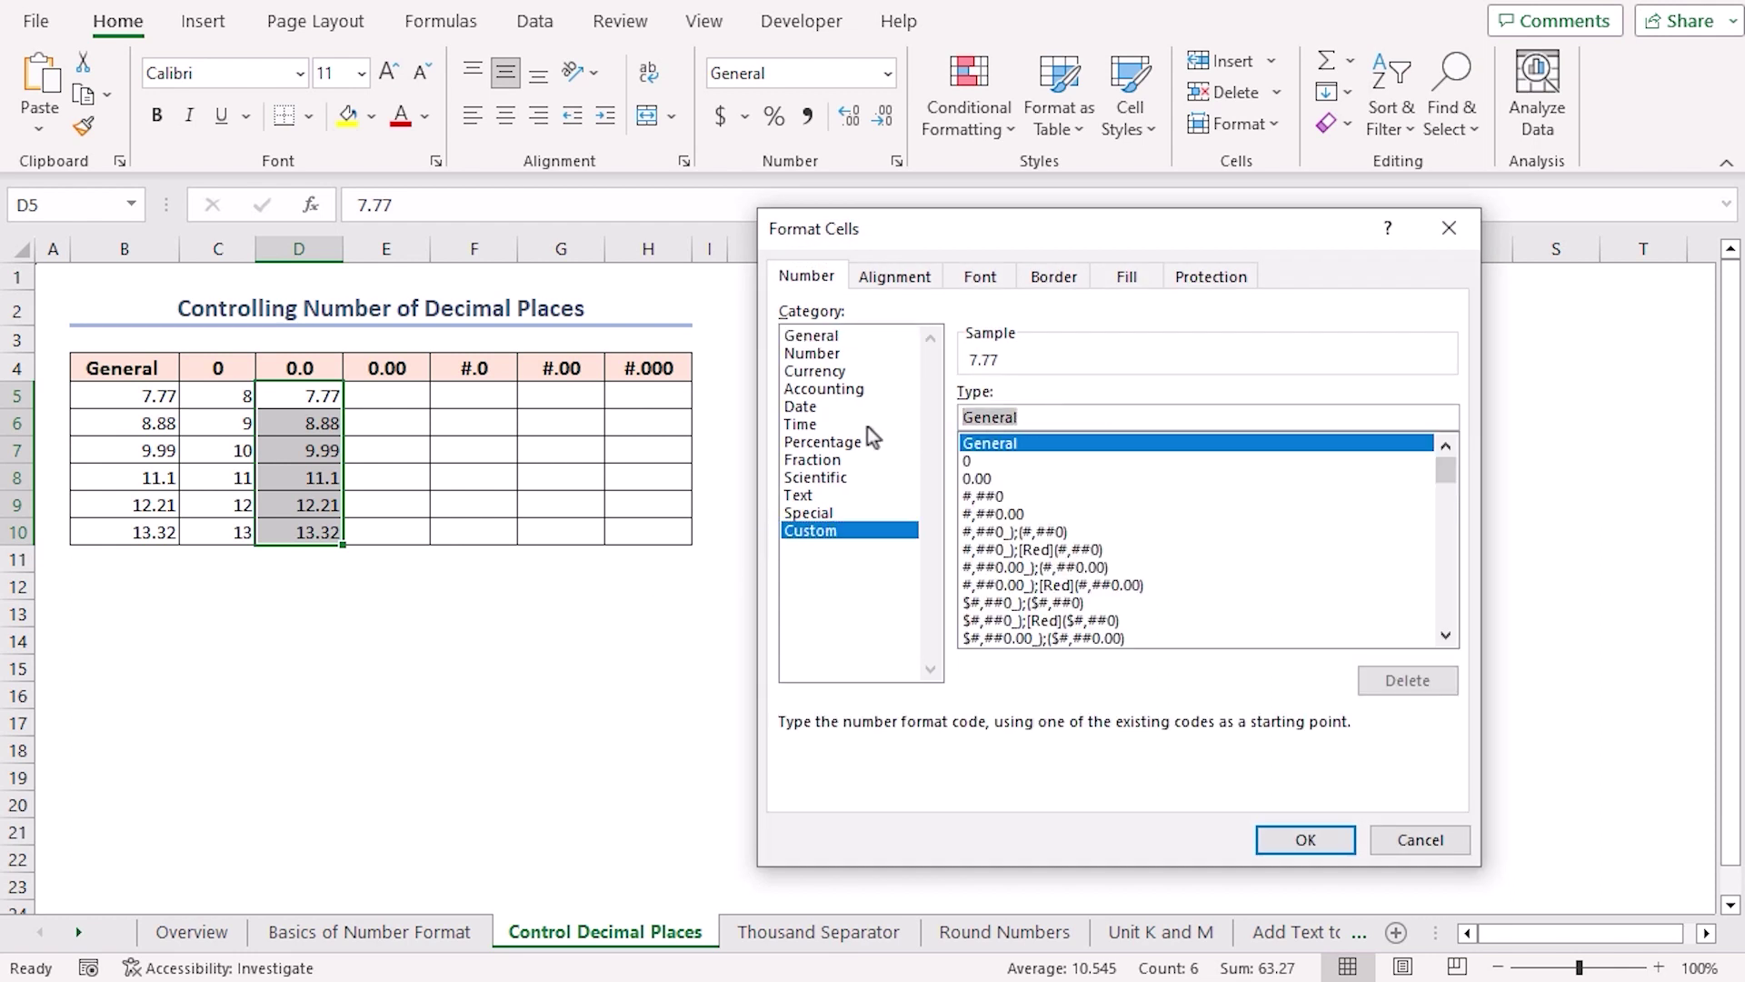
{"action": "type", "text": "0.0"}
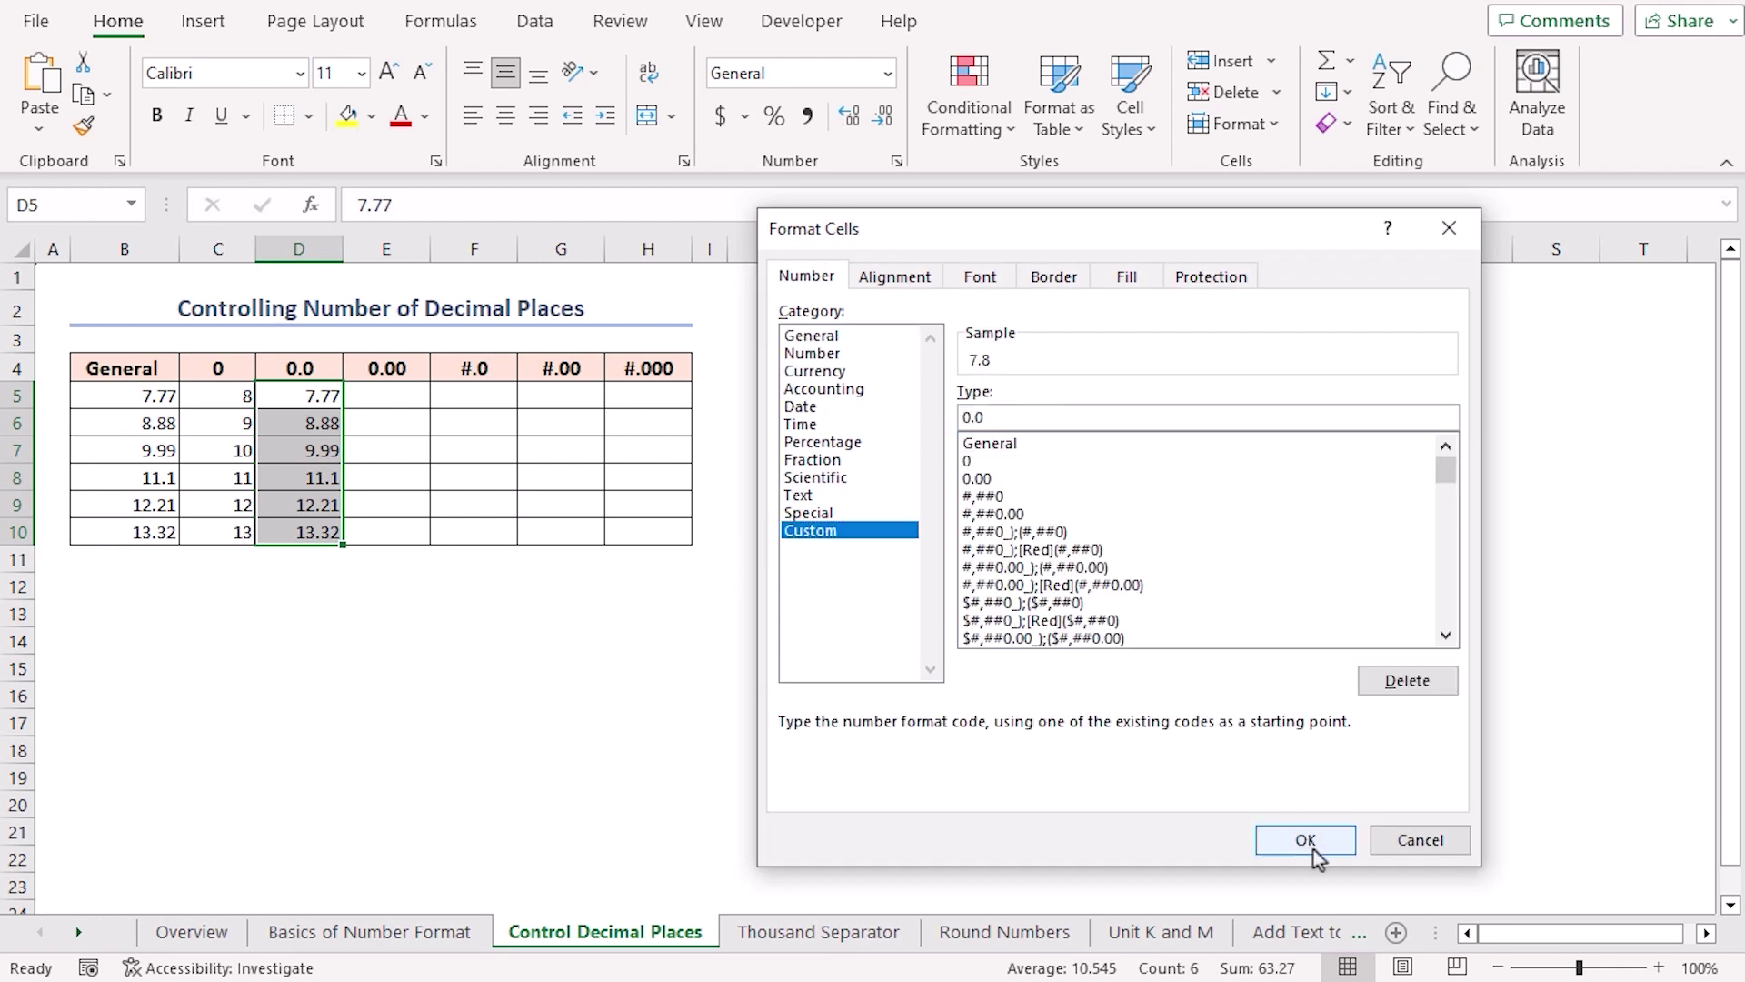
{"action": "left_click", "coordinate": [1310, 842]}
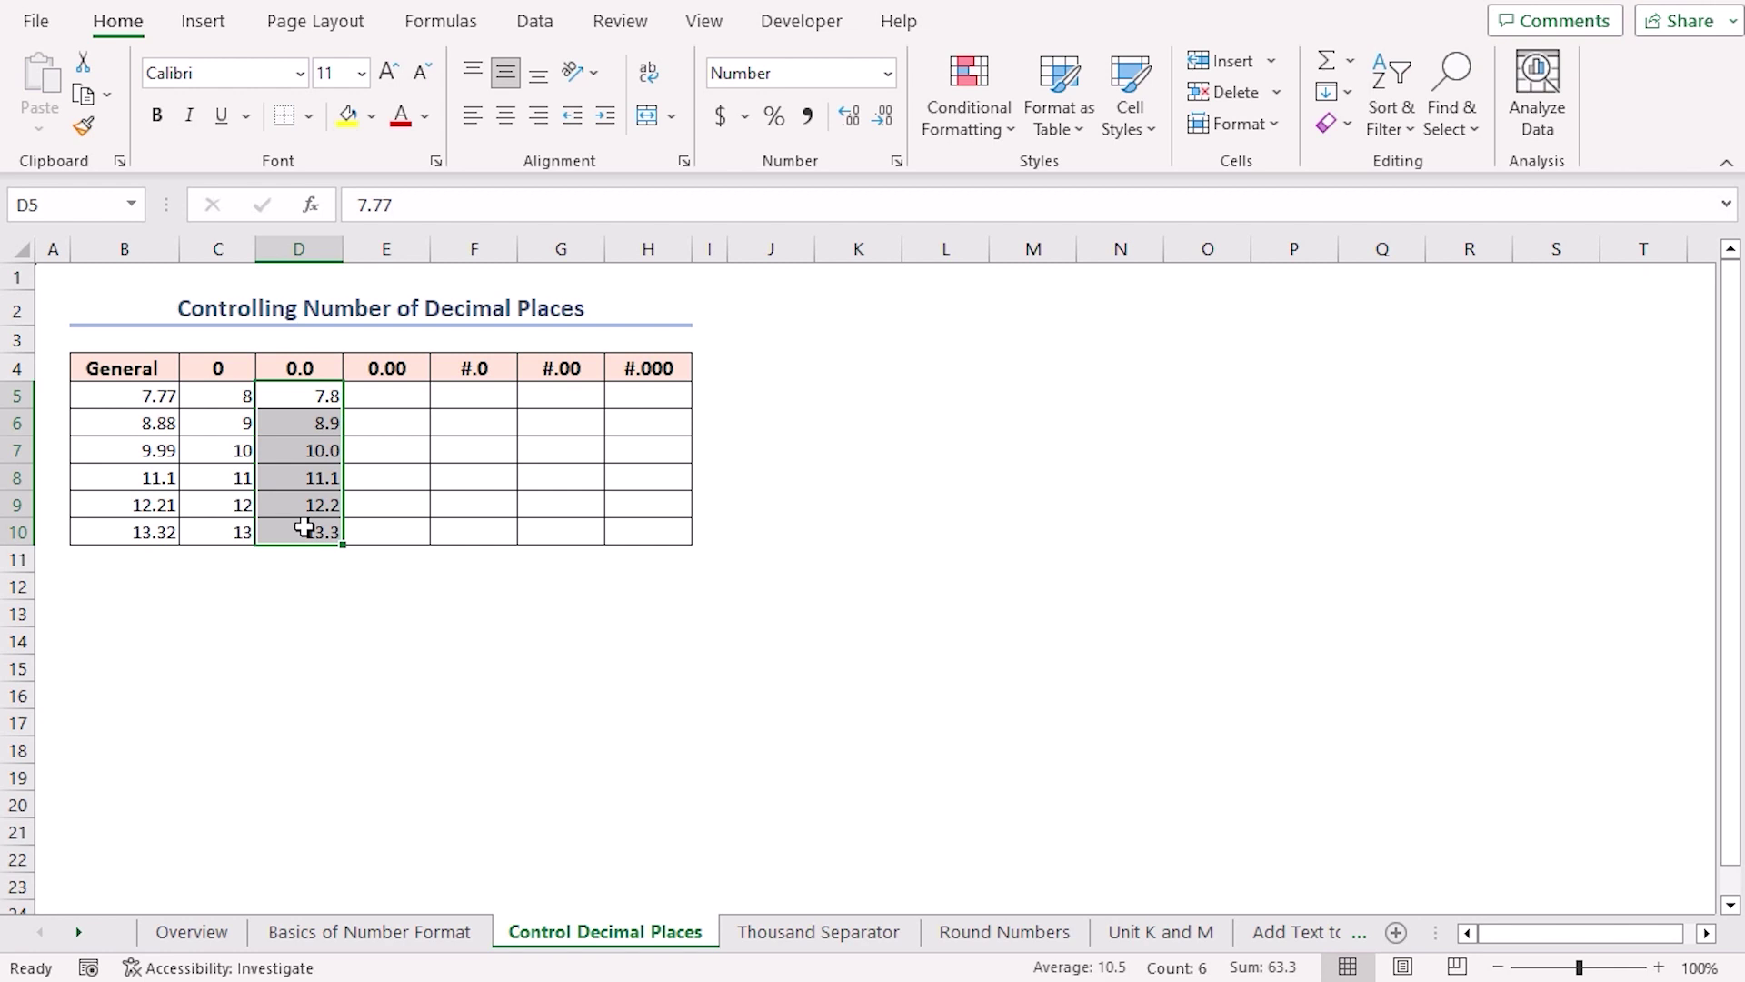
Step: Copy the General values in B5:B10 into the 0.00 column, E5:E10
{"action": "left_click_drag", "start_coordinate": [133, 398], "coordinate": [145, 532]}
{"action": "key", "text": "ctrl+c"}
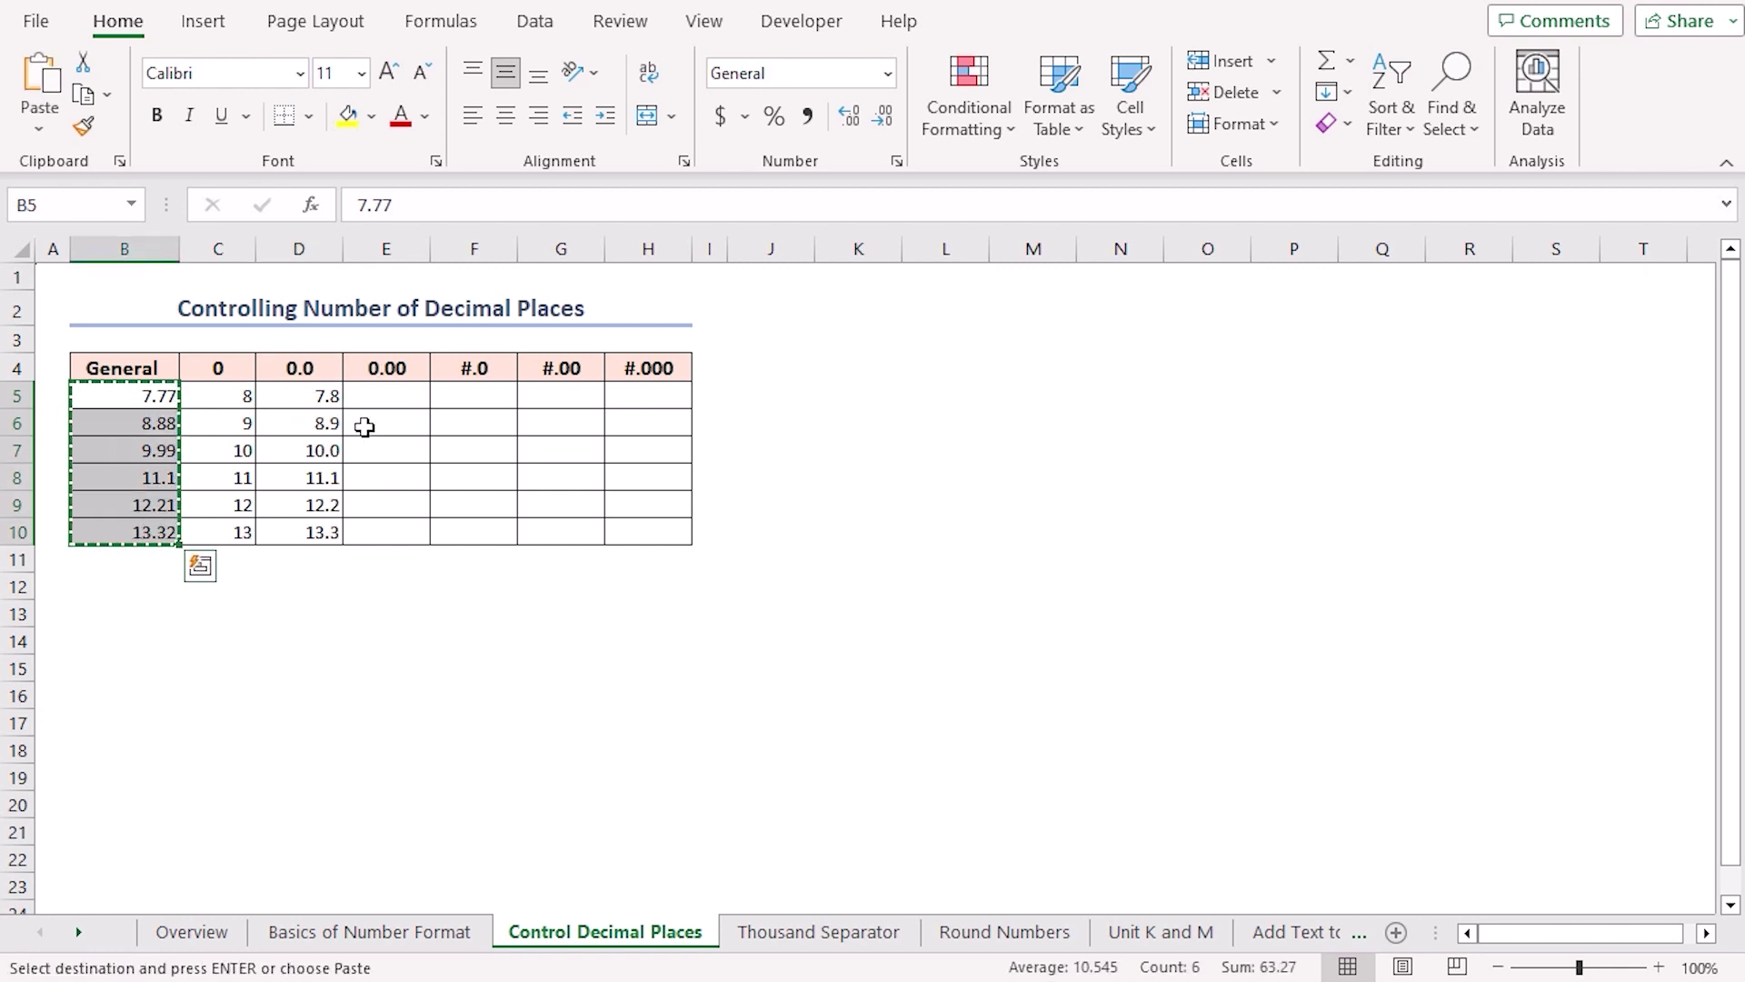
{"action": "left_click", "coordinate": [382, 395]}
{"action": "key", "text": "ctrl+v"}
Step: Apply the custom number format 0.000 to the copied values in E5:E10
{"action": "key", "text": "ctrl+1"}
{"action": "left_click", "coordinate": [846, 531]}
{"action": "double_click", "coordinate": [991, 416]}
{"action": "type", "text": "0.000"}
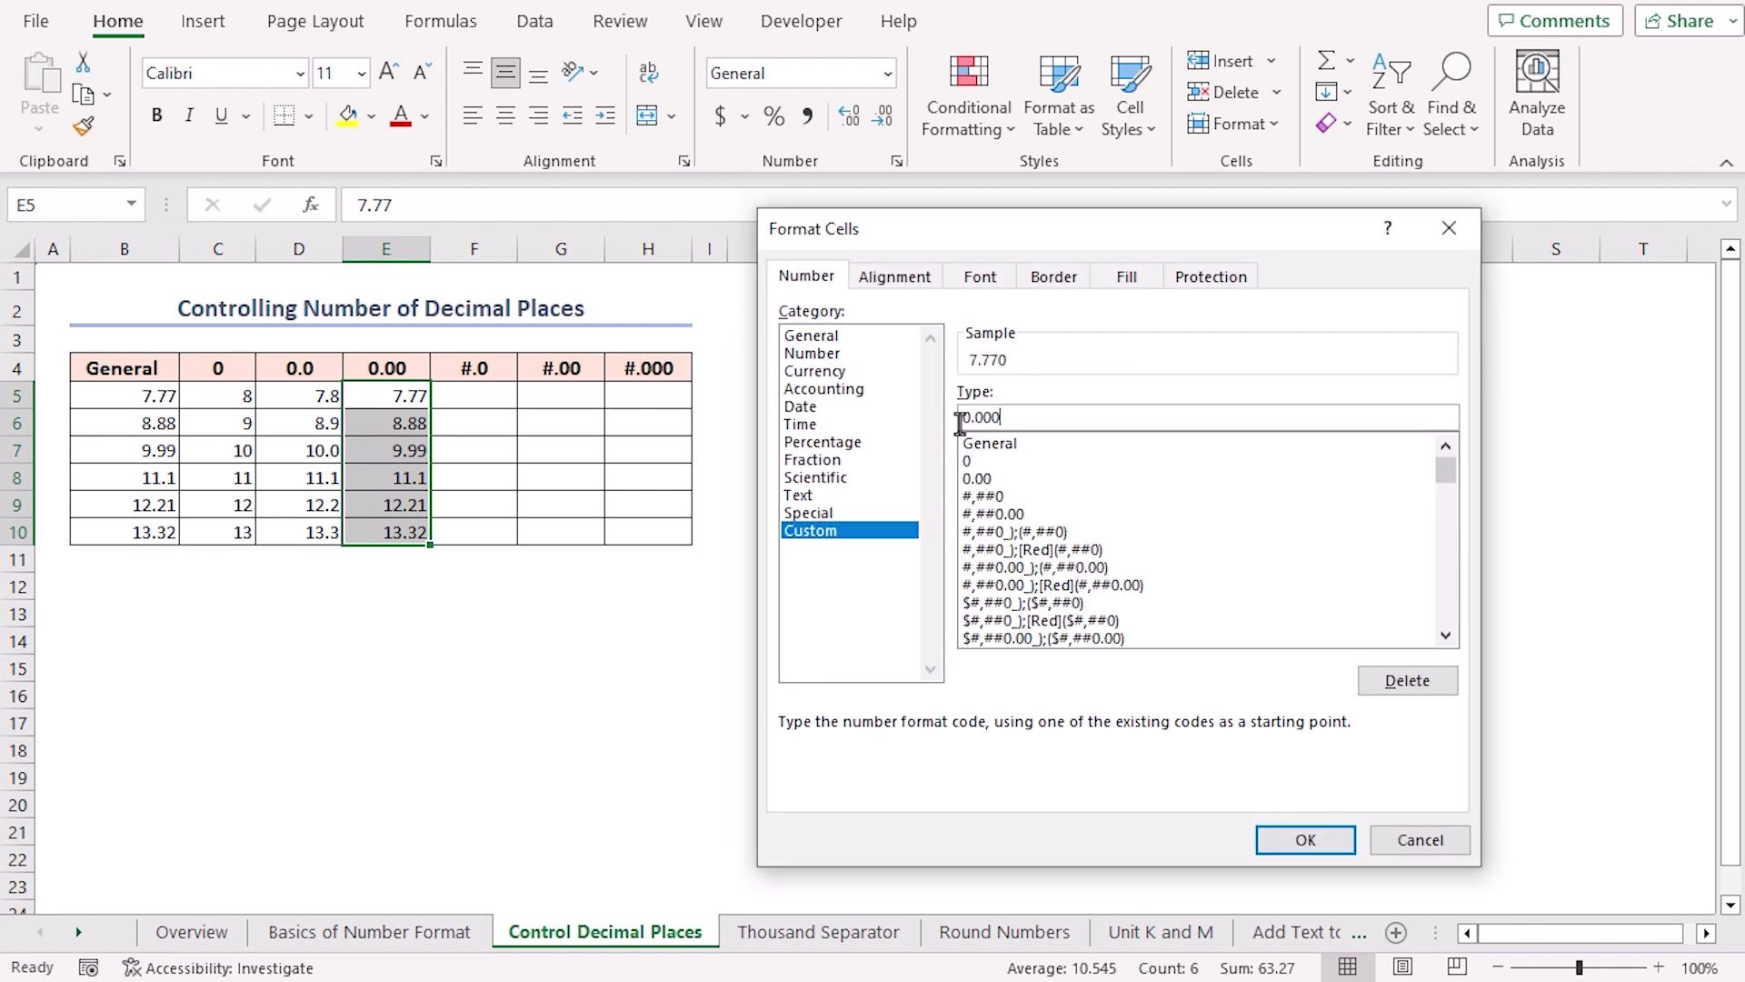
{"action": "left_click", "coordinate": [1305, 839]}
Step: Copy the General values in B5:B10 into the #.0 column, F5:F10
{"action": "left_click_drag", "start_coordinate": [127, 398], "coordinate": [146, 532]}
{"action": "key", "text": "ctrl+c"}
{"action": "left_click", "coordinate": [473, 395]}
{"action": "key", "text": "ctrl+v"}
Step: Apply the custom number format #.0 to the copied values in F5:F10
{"action": "key", "text": "ctrl+1"}
{"action": "left_click", "coordinate": [845, 531]}
{"action": "double_click", "coordinate": [991, 417]}
{"action": "type", "text": "#.0"}
{"action": "left_click", "coordinate": [1305, 840]}
Step: Copy the General values in B5:B10 into the #.00 column, G5:G10
{"action": "left_click_drag", "start_coordinate": [134, 397], "coordinate": [146, 532]}
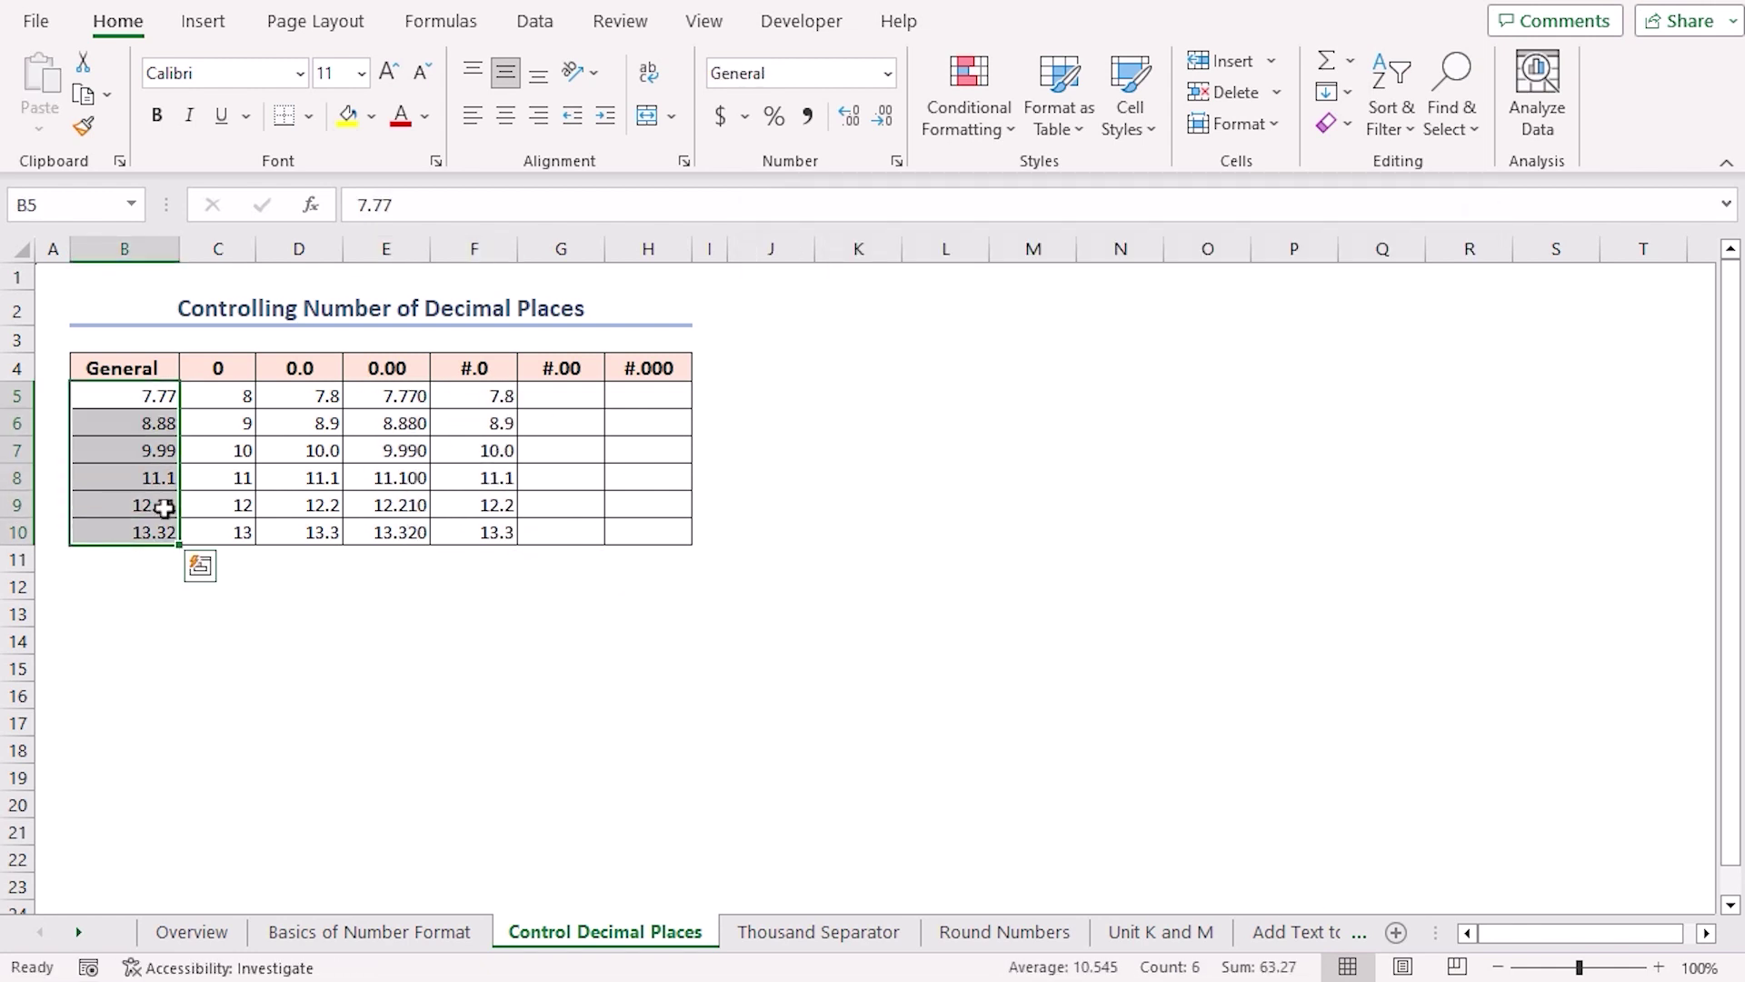
{"action": "key", "text": "ctrl+c"}
{"action": "left_click", "coordinate": [559, 396]}
{"action": "key", "text": "ctrl+v"}
Step: Apply the custom number format #.00 to the copied values in G5:G10
{"action": "key", "text": "ctrl+1"}
{"action": "left_click", "coordinate": [846, 531]}
{"action": "double_click", "coordinate": [963, 417]}
{"action": "type", "text": "#.00"}
{"action": "key", "text": "Return"}
Step: Copy the General values in B5:B10 into the #.000 column, H5:H10
{"action": "left_click_drag", "start_coordinate": [148, 395], "coordinate": [145, 532]}
{"action": "key", "text": "ctrl+c"}
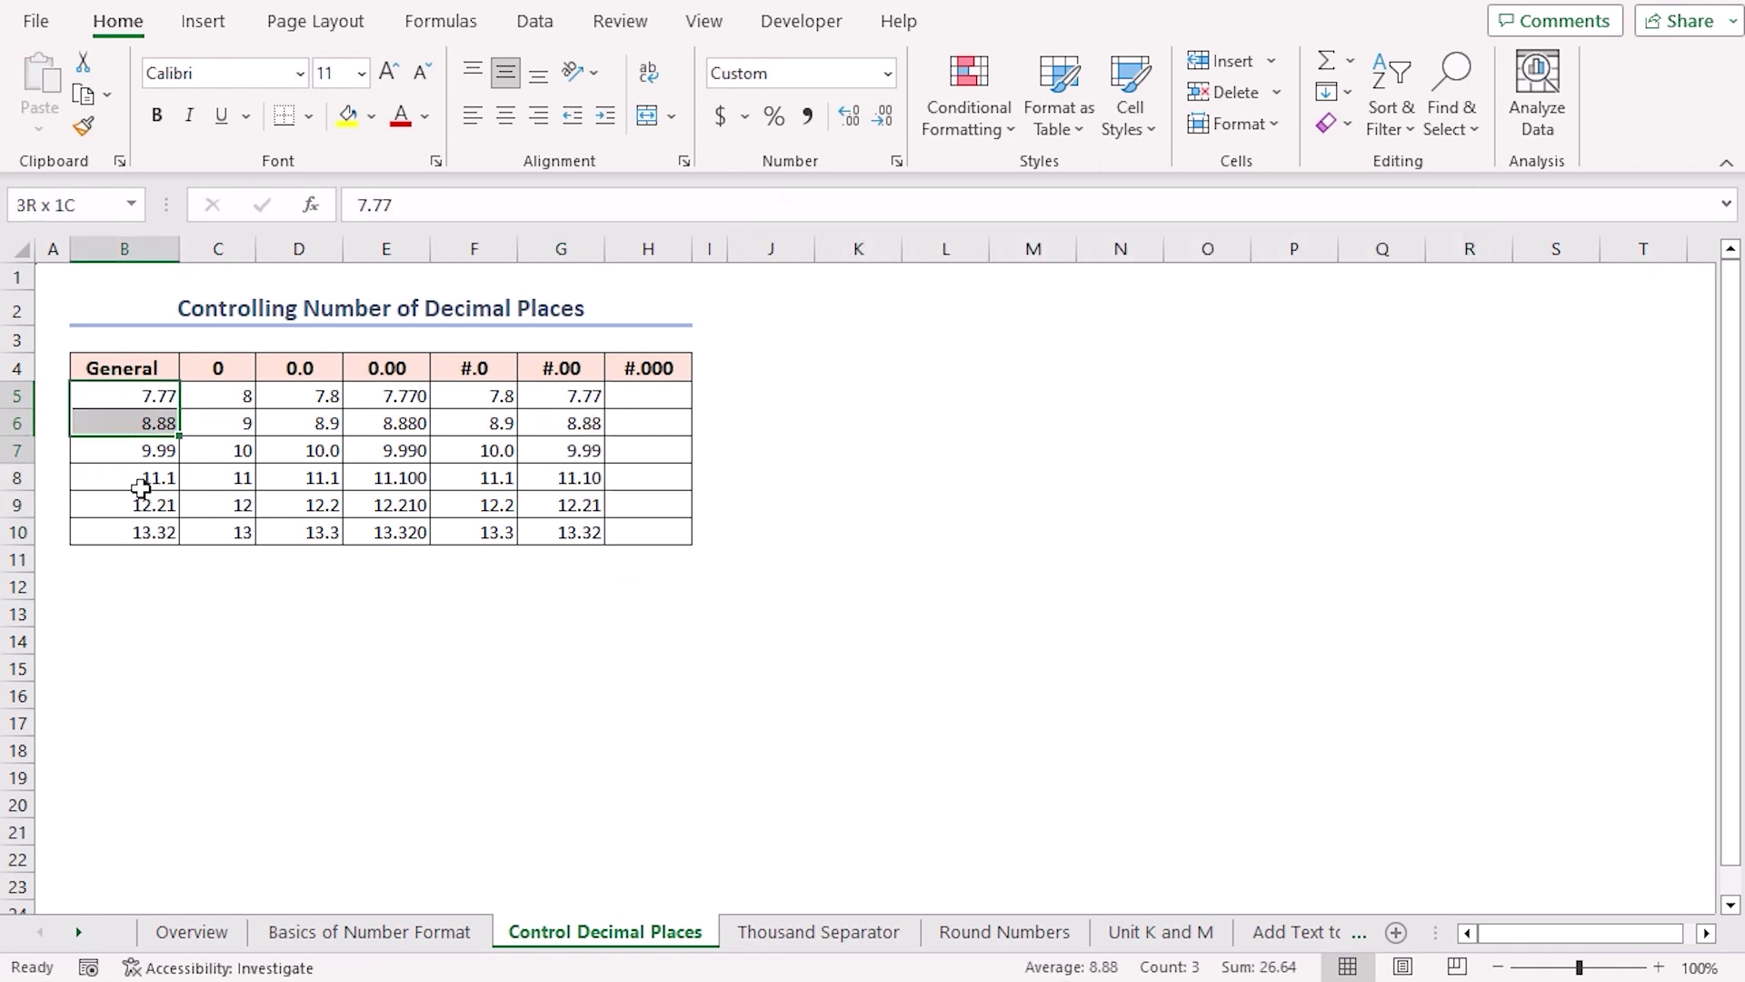
{"action": "left_click", "coordinate": [646, 395]}
{"action": "key", "text": "ctrl+v"}
Step: Apply the custom number format #.000 to the copied values in H5:H10
{"action": "key", "text": "ctrl+1"}
{"action": "type", "text": "#.000"}
{"action": "left_click", "coordinate": [1302, 837]}
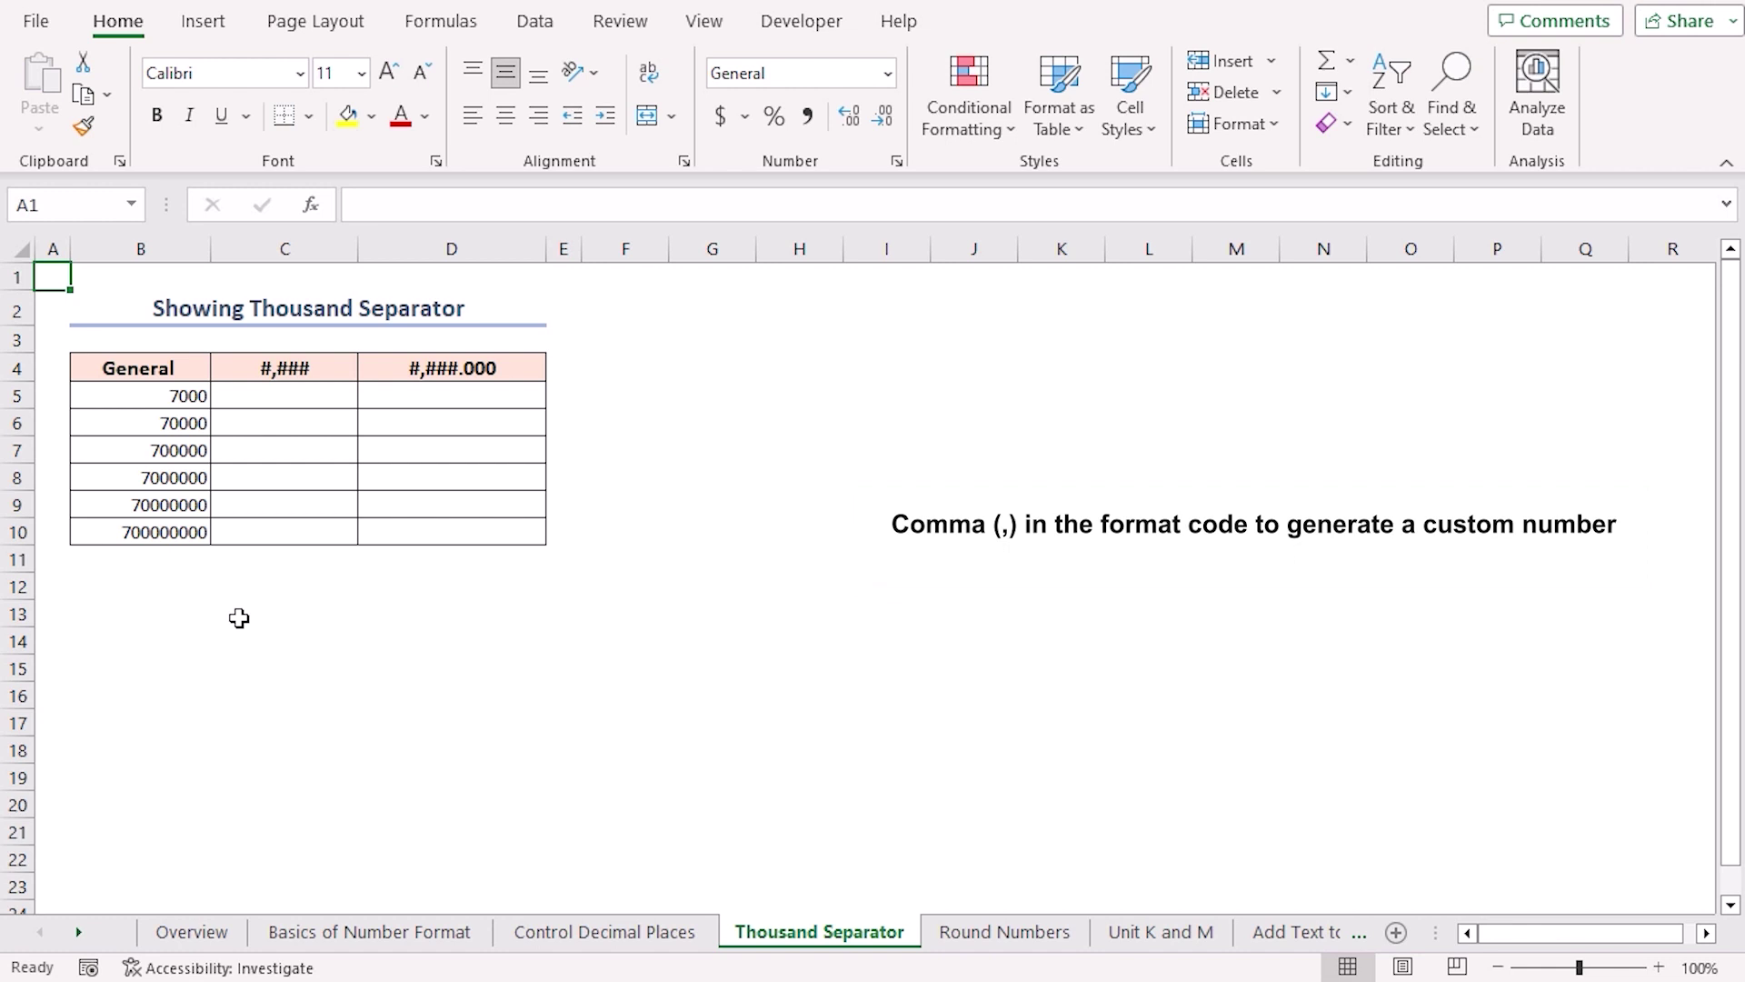
Step: On the Thousand Separator sheet, copy the General values in B5:B10 into C5:C10
{"action": "left_click_drag", "start_coordinate": [182, 396], "coordinate": [204, 532]}
{"action": "key", "text": "ctrl+c"}
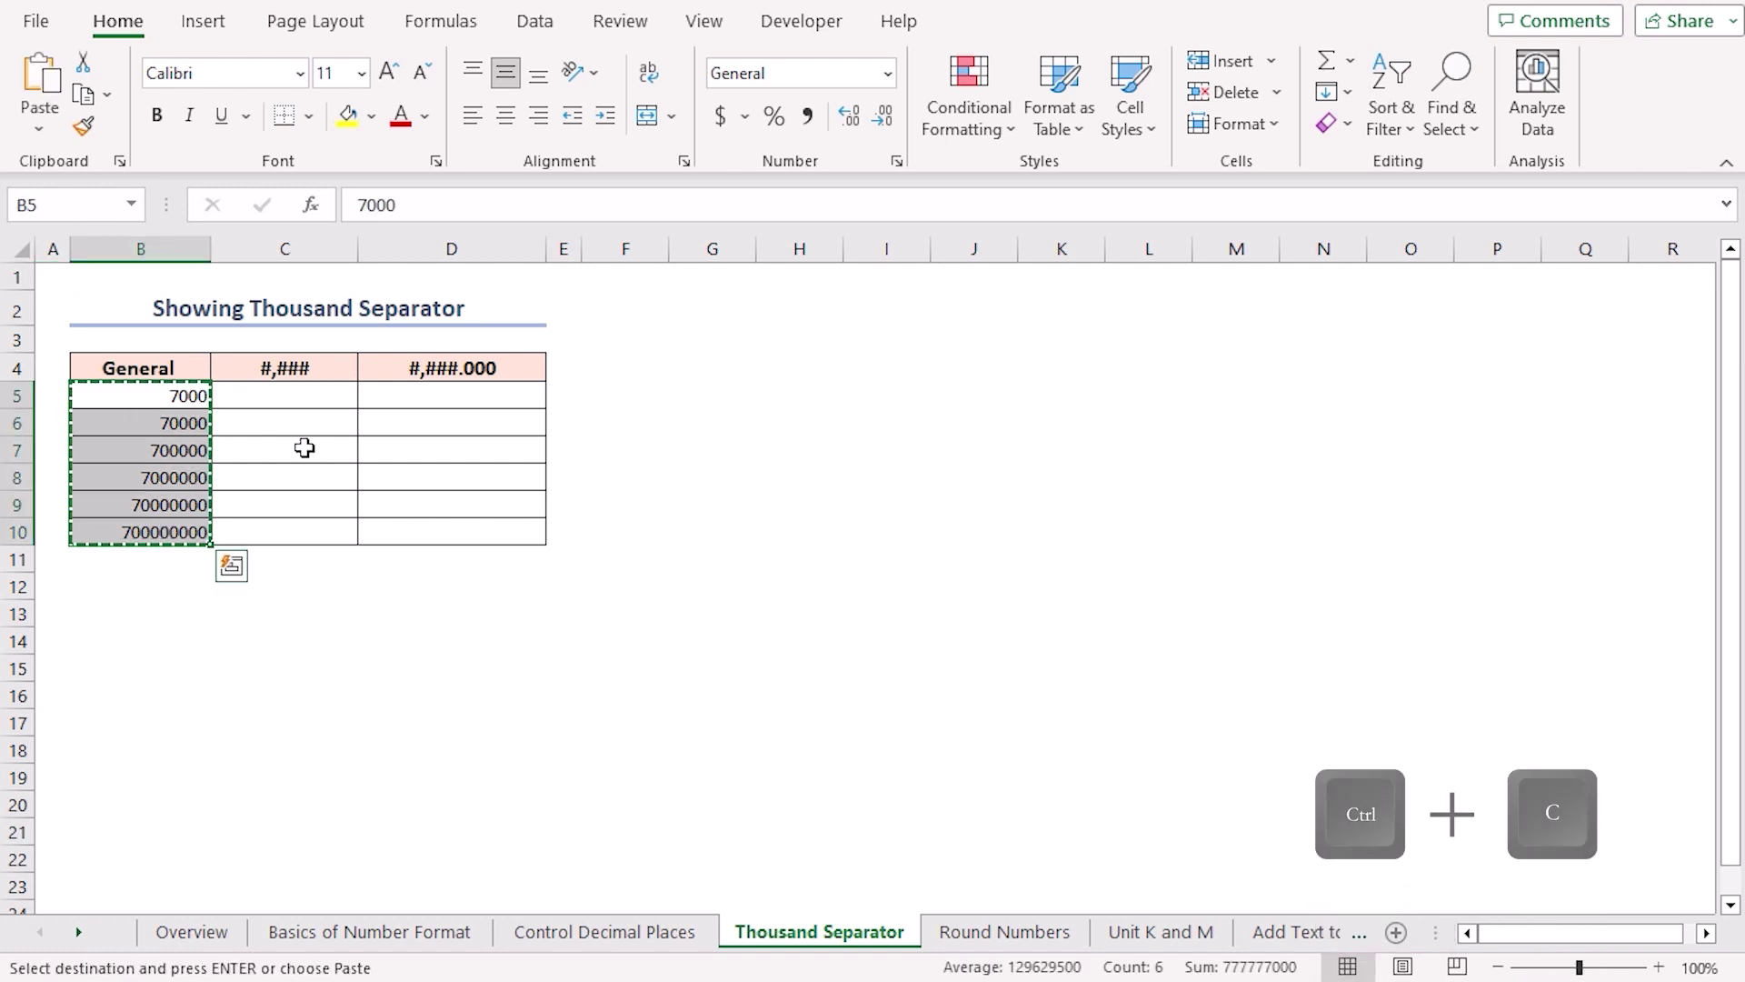
{"action": "left_click", "coordinate": [271, 400]}
{"action": "key", "text": "ctrl+v"}
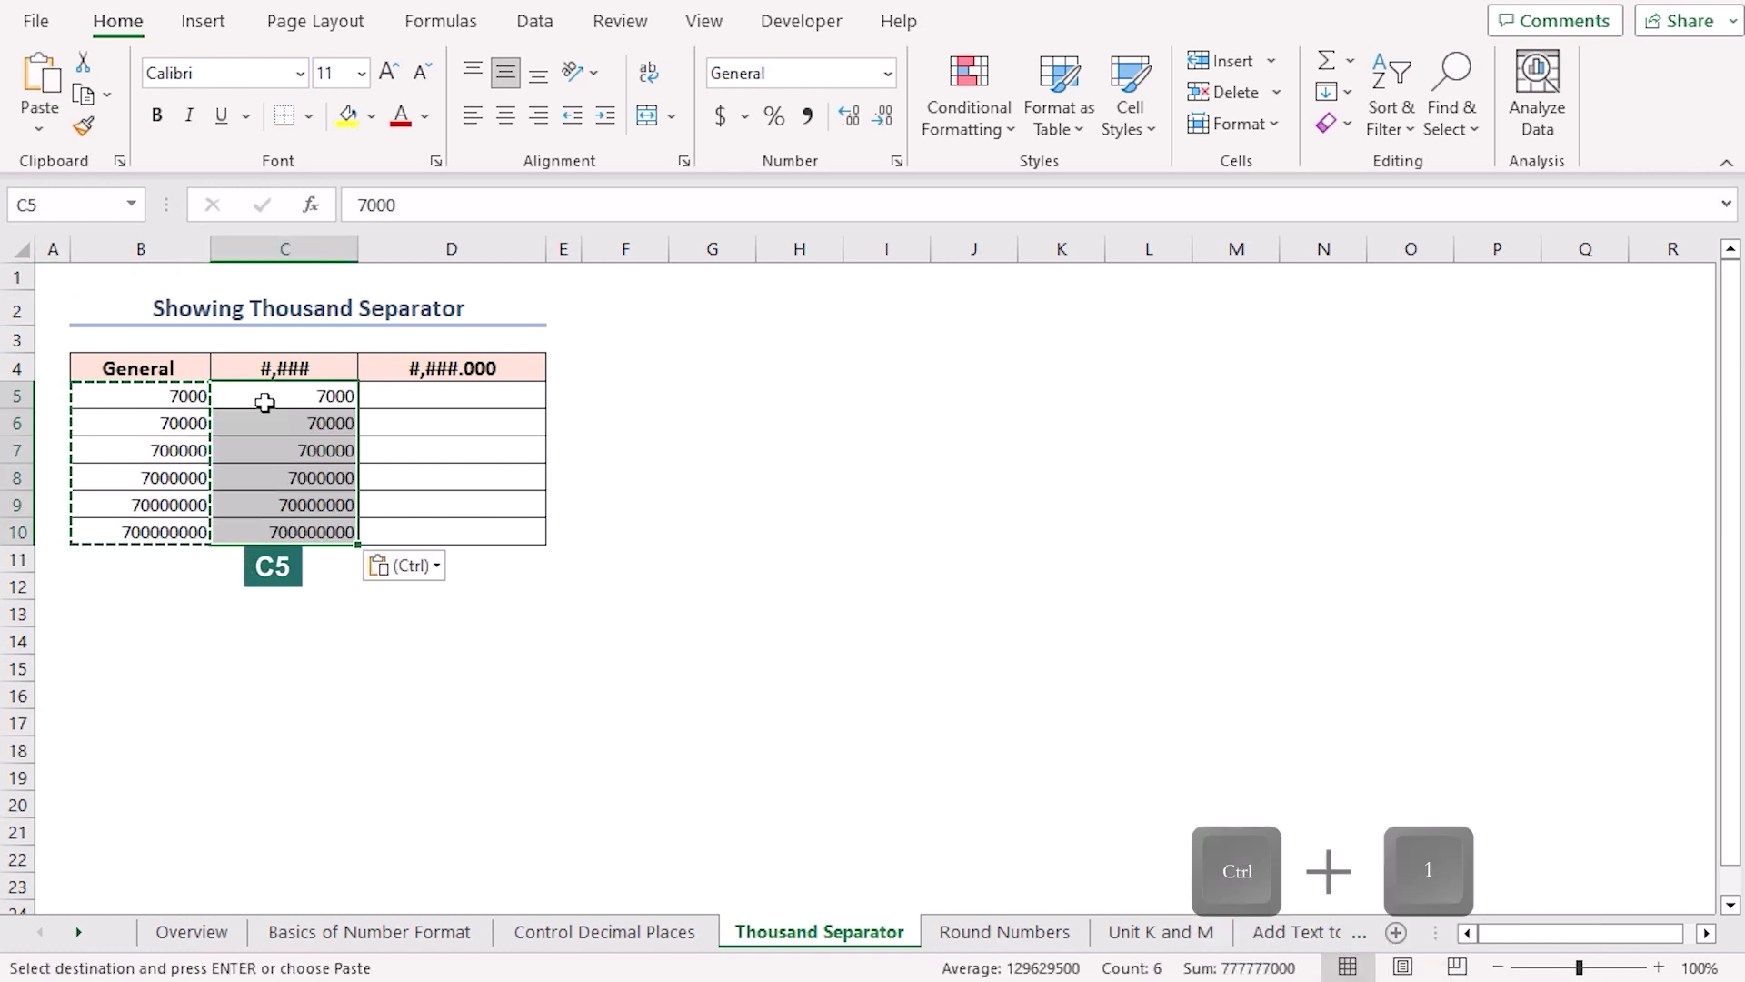
Step: Apply the thousand-separator custom format #,### to C5:C10 and check the formatted cells
{"action": "key", "text": "ctrl+1"}
{"action": "left_click", "coordinate": [816, 532]}
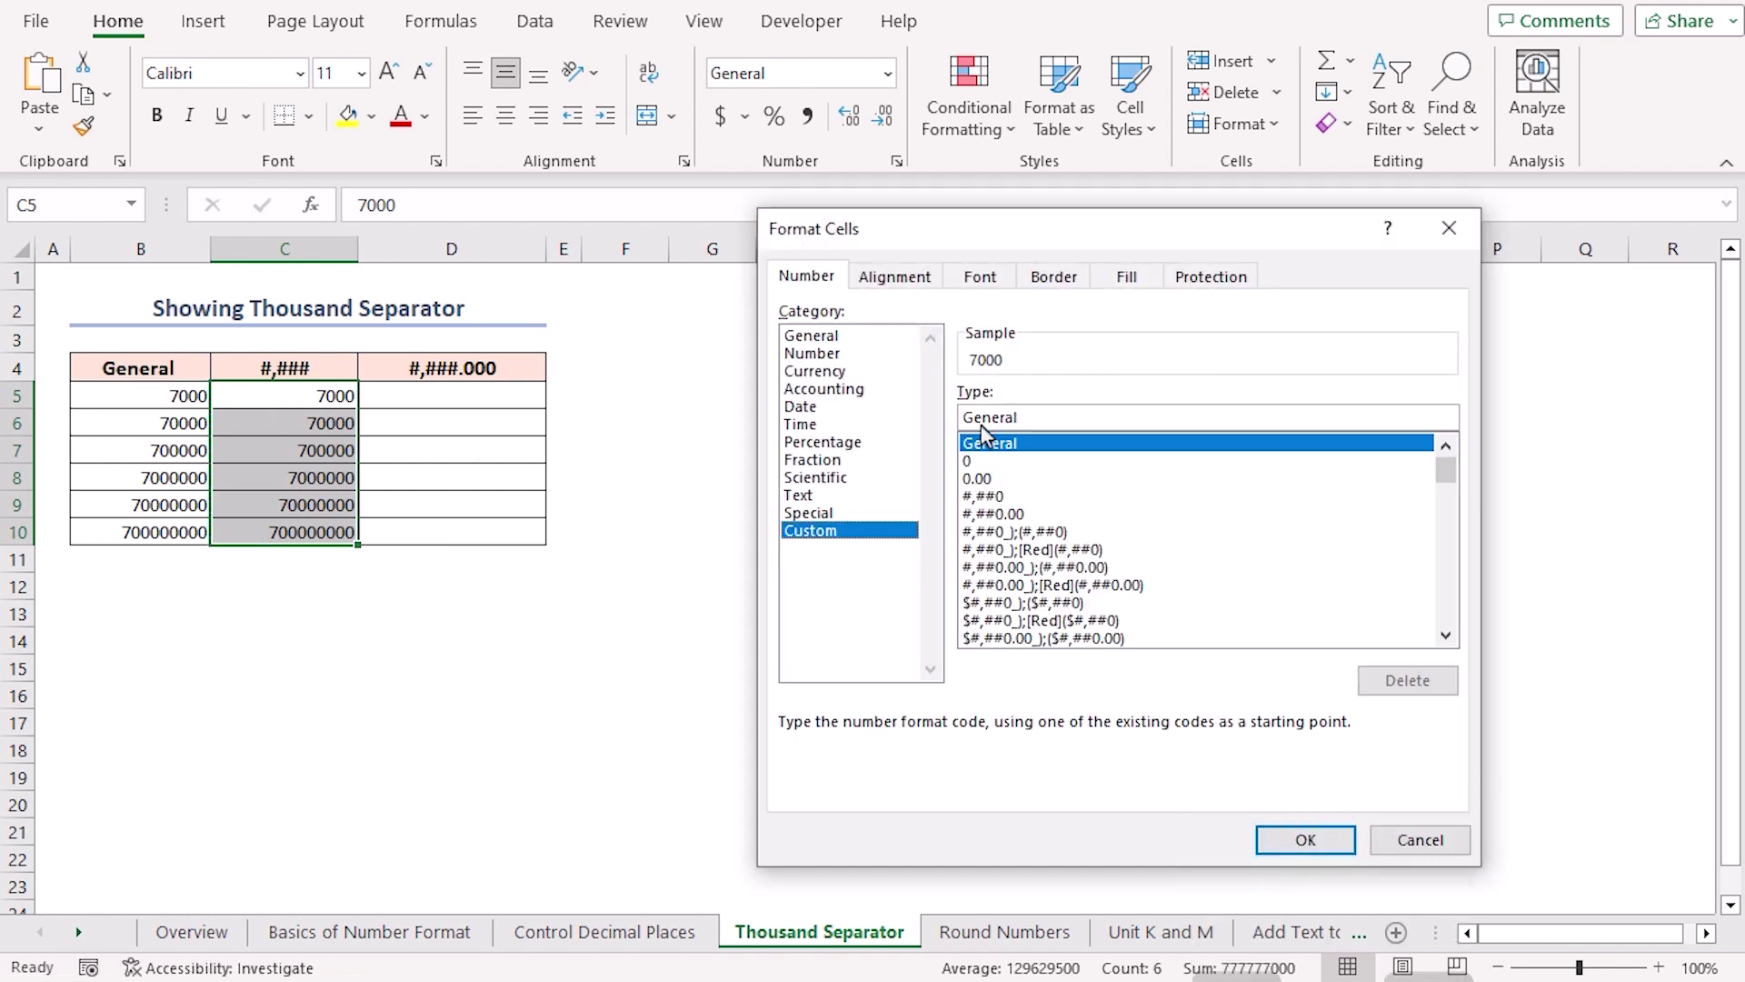
{"action": "type", "text": "#"}
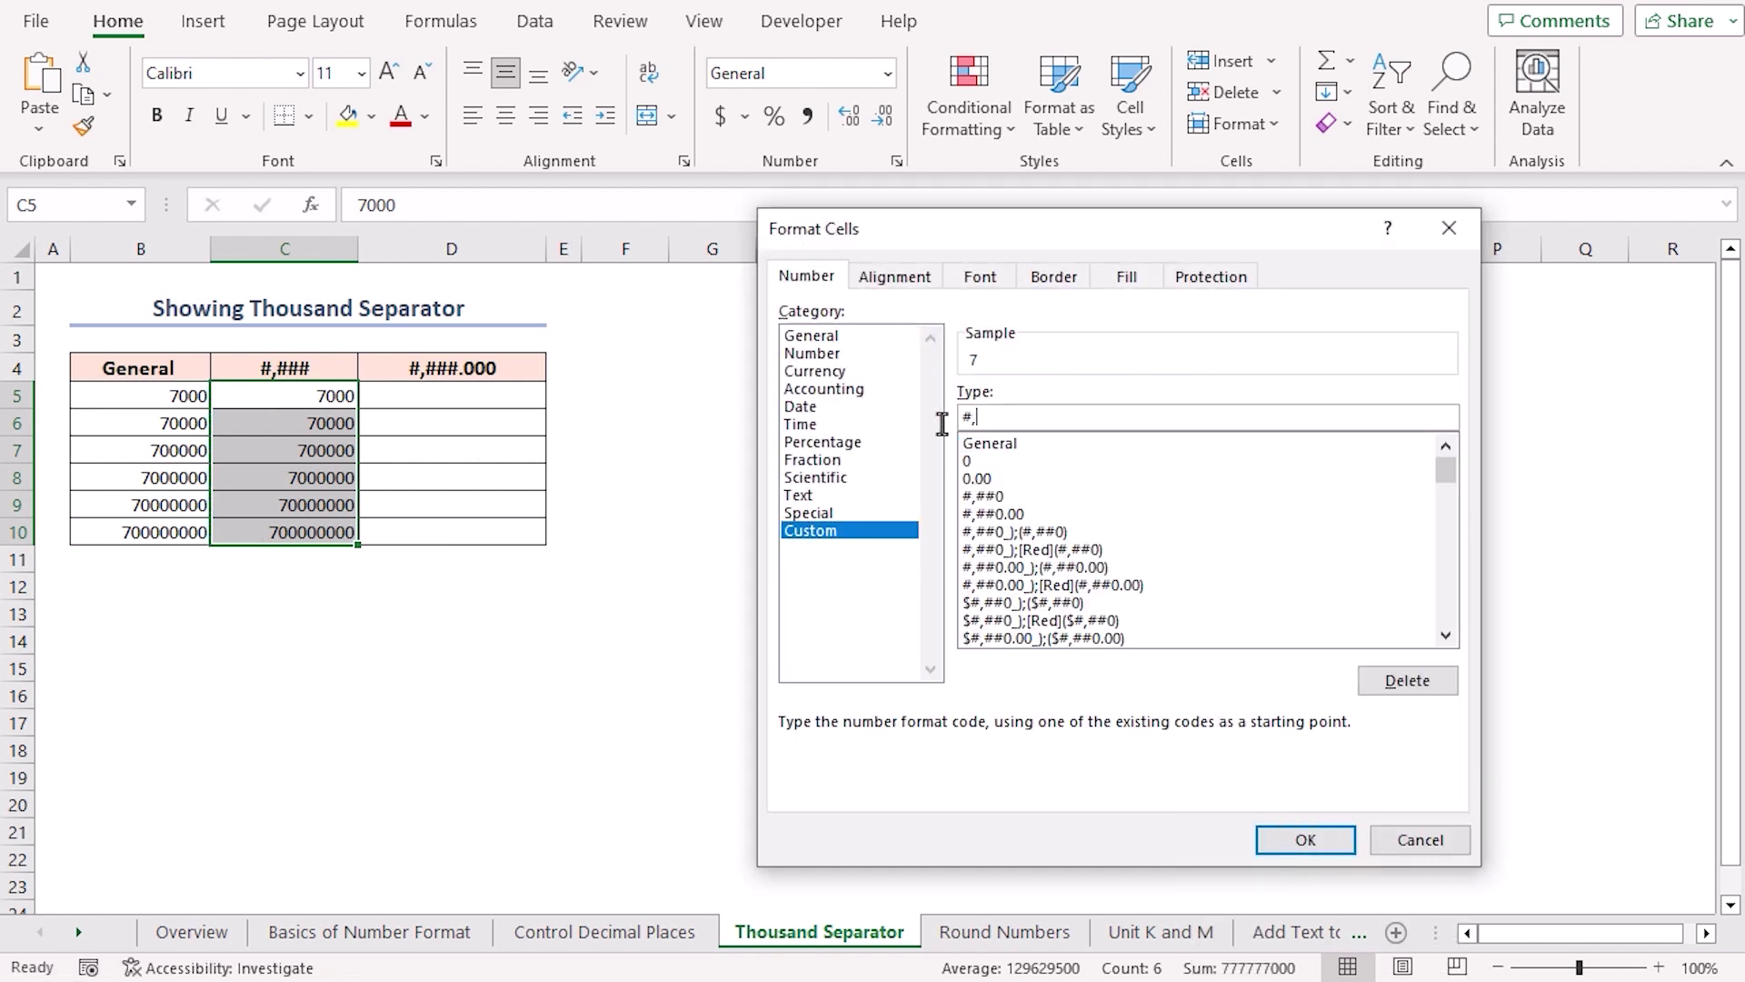
{"action": "type", "text": ",###"}
{"action": "left_click", "coordinate": [1300, 841]}
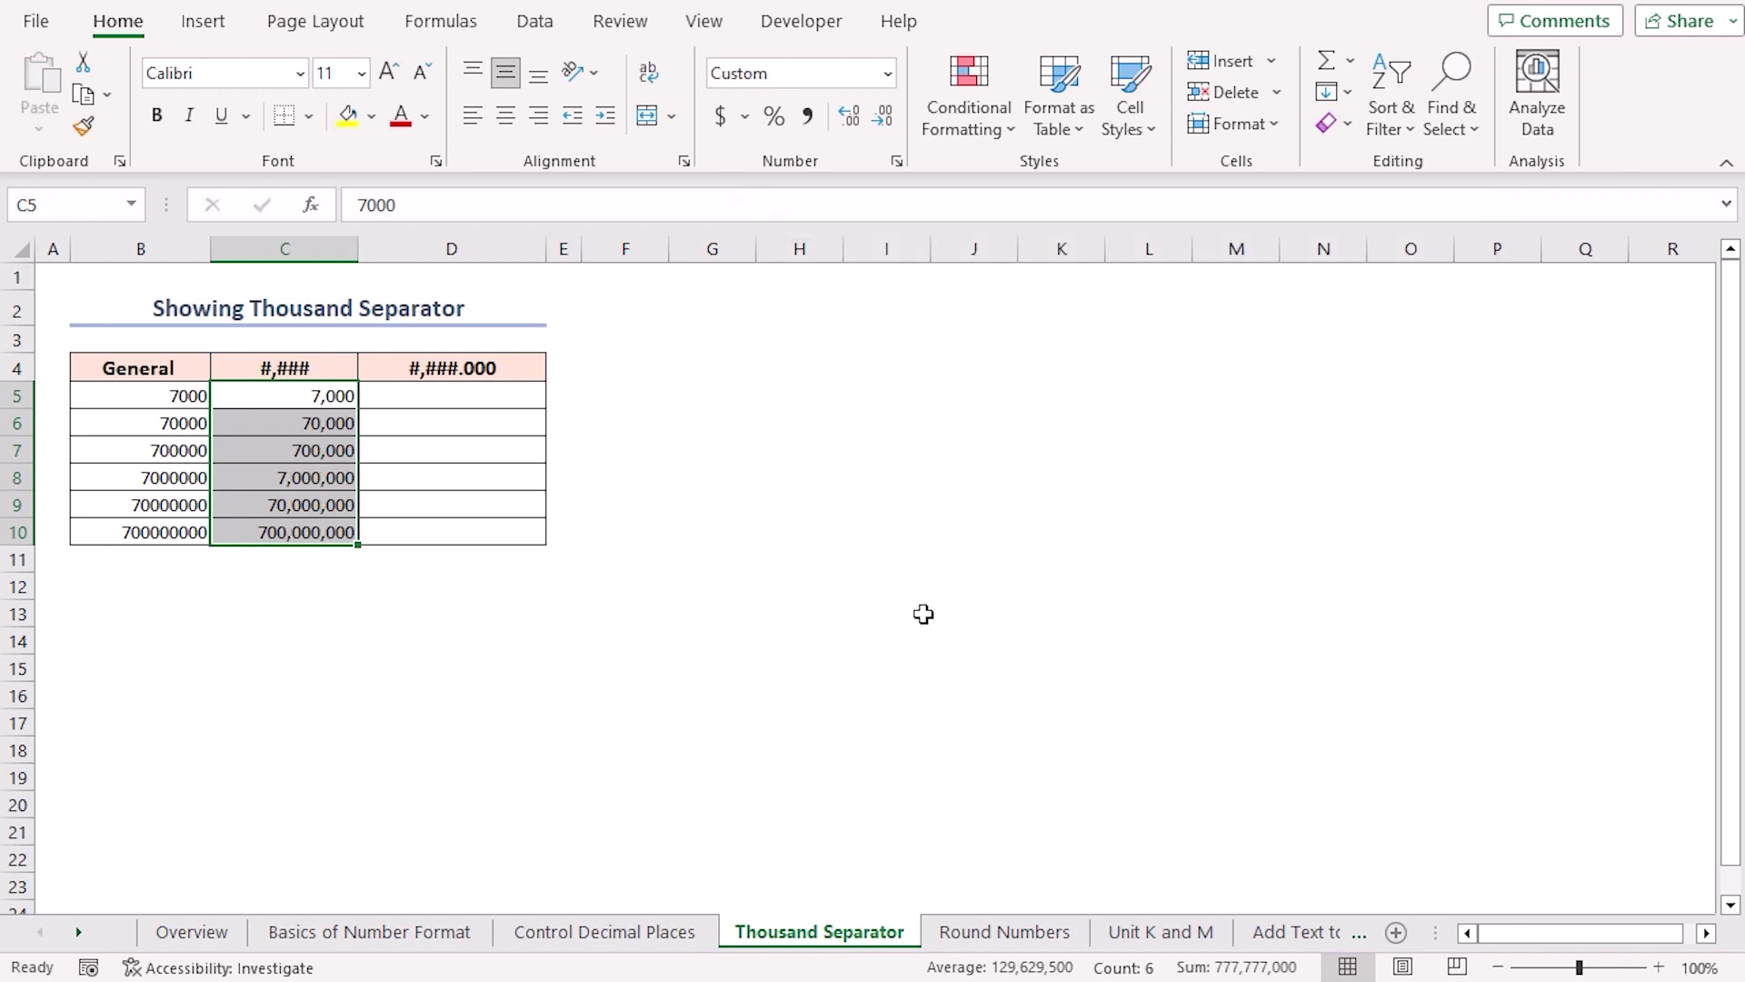
{"action": "left_click", "coordinate": [242, 394]}
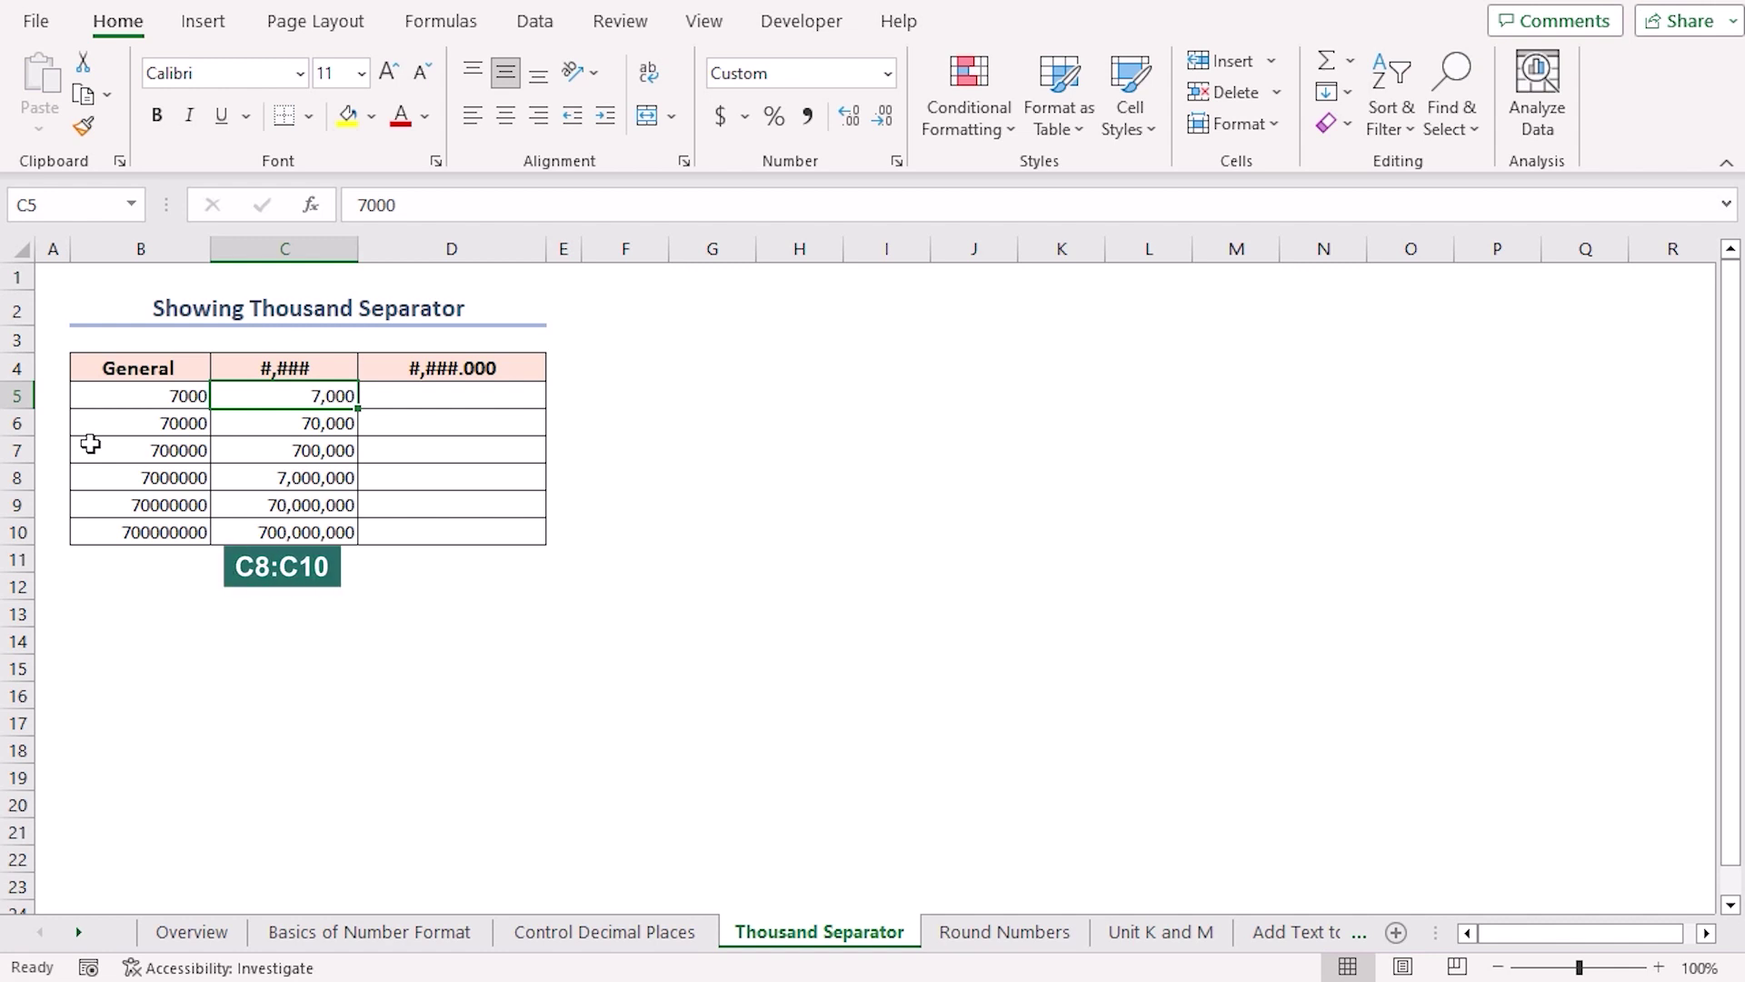
{"action": "left_click_drag", "start_coordinate": [275, 472], "coordinate": [282, 532]}
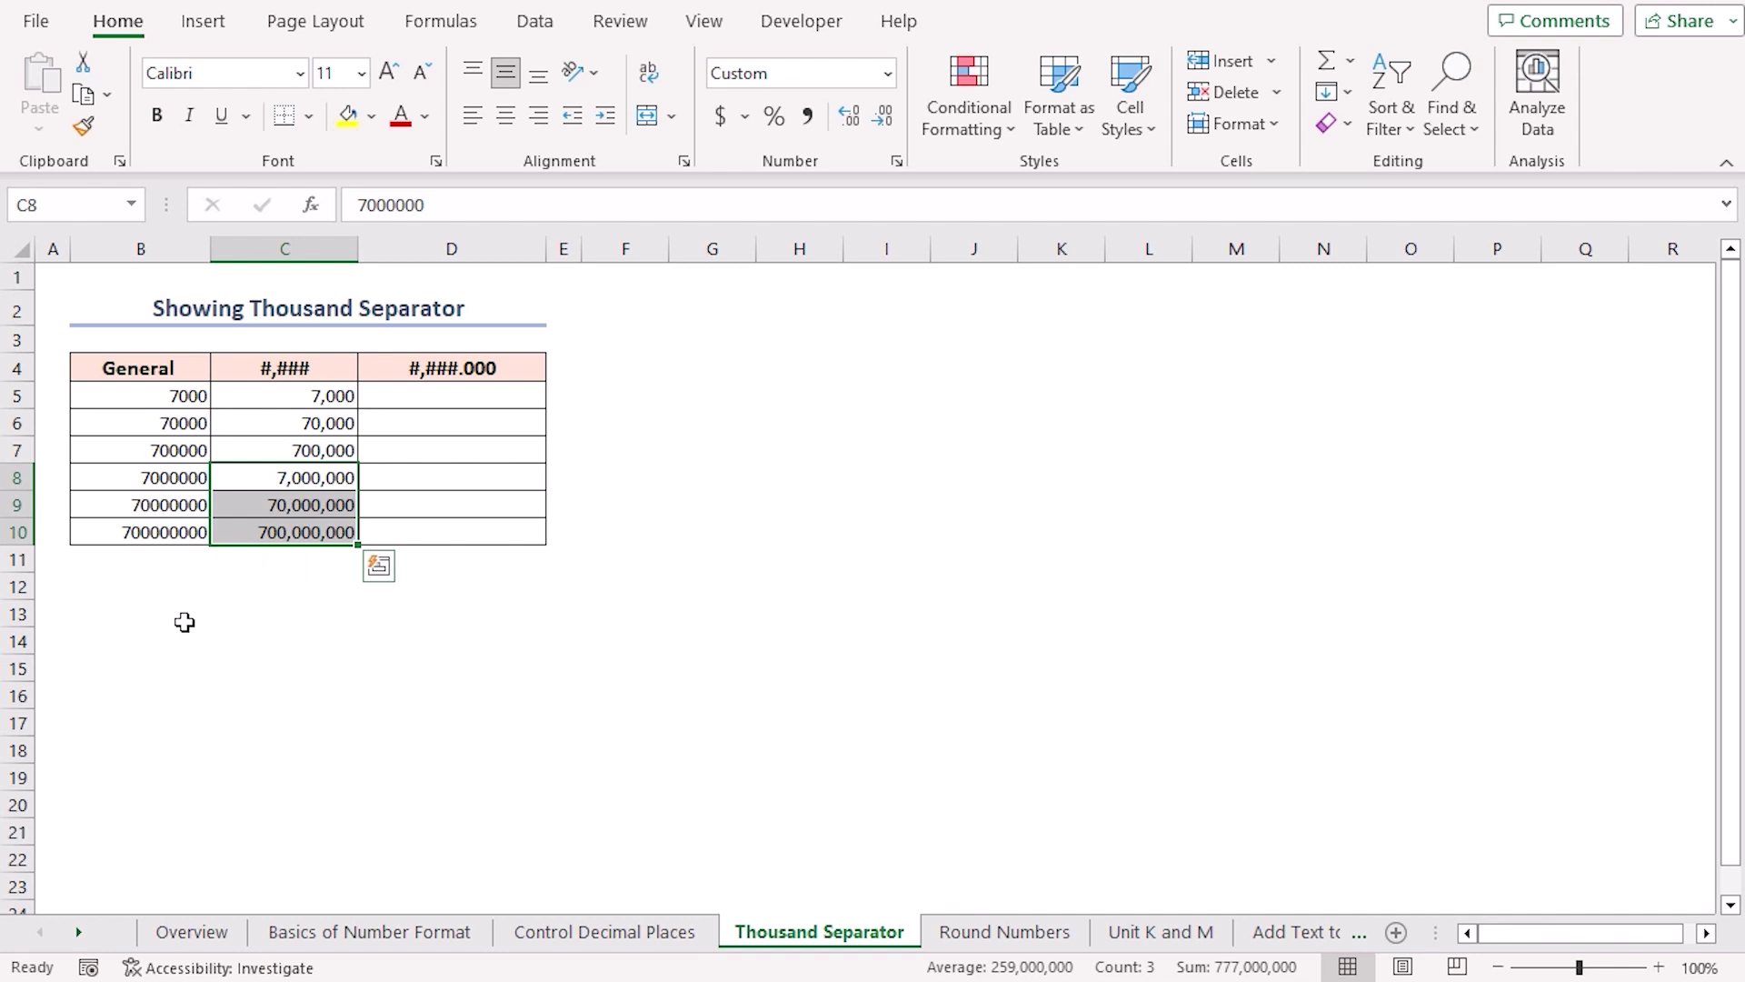
Step: On the Thousand Separator sheet, copy the General values in B5:B10 into D5:D10
{"action": "left_click_drag", "start_coordinate": [160, 395], "coordinate": [156, 535]}
{"action": "key", "text": "ctrl+c"}
{"action": "left_click", "coordinate": [460, 393]}
{"action": "key", "text": "ctrl+v"}
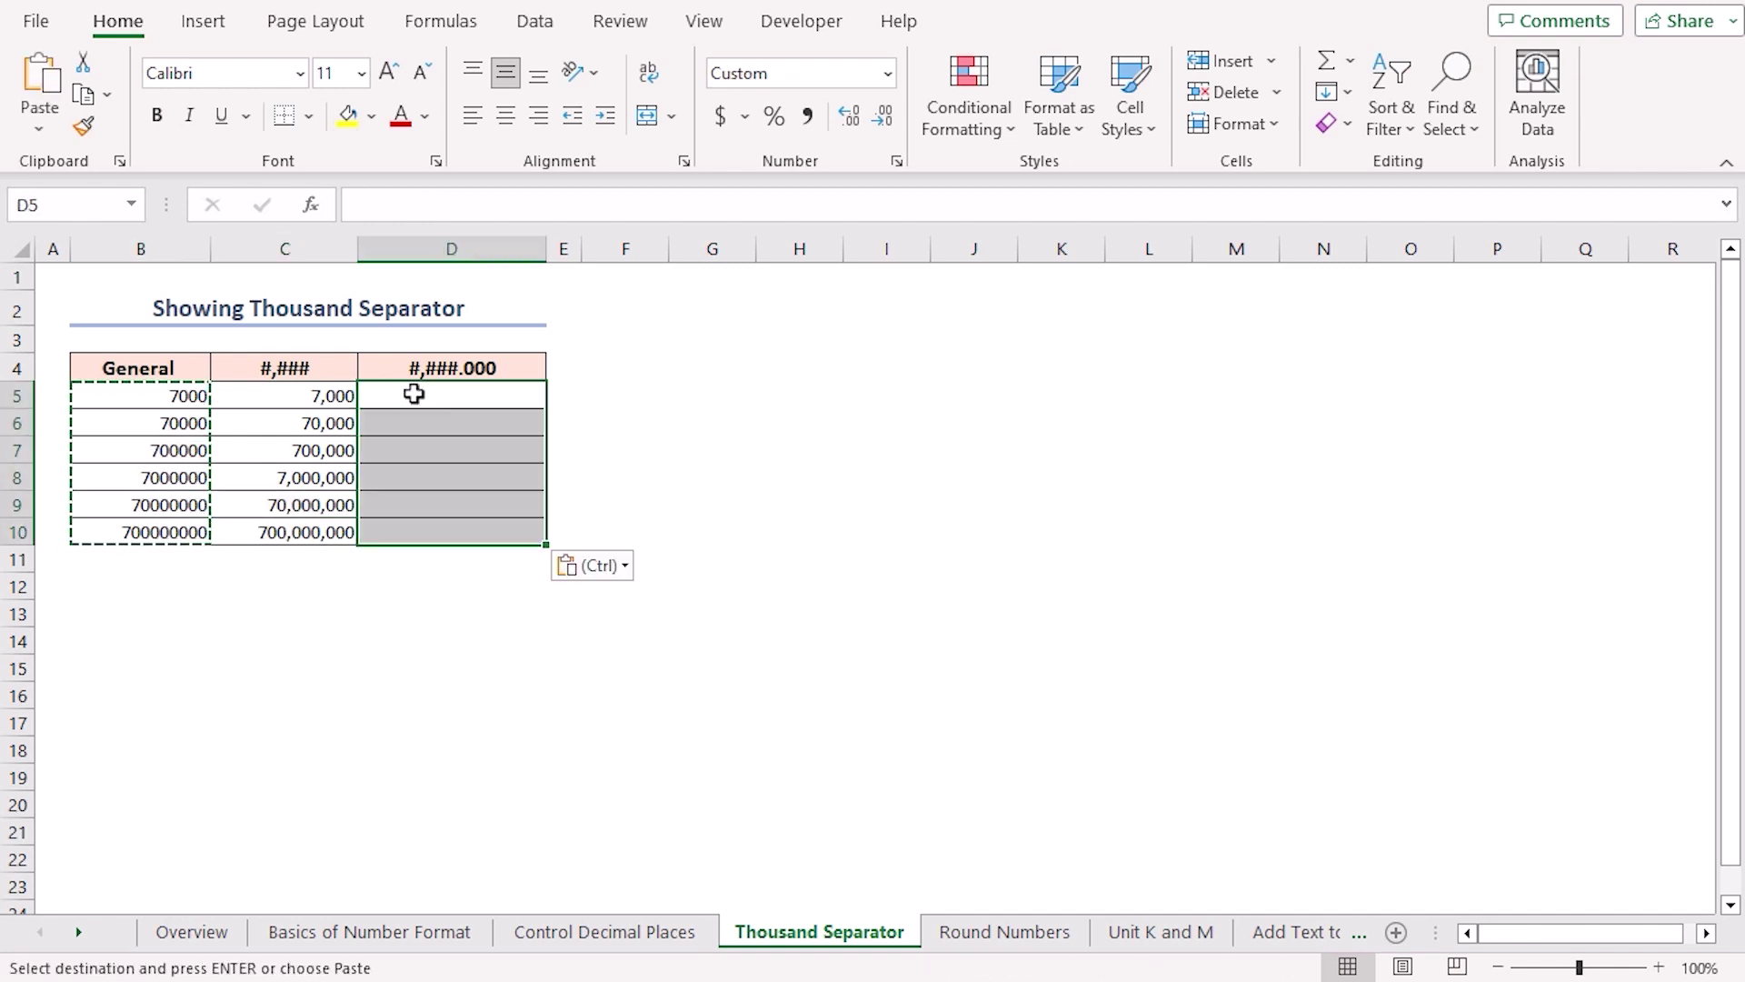
Step: Apply the custom number format #,###.000 to the copied values in D5:D10
{"action": "key", "text": "ctrl+1"}
{"action": "left_click", "coordinate": [812, 531]}
{"action": "type", "text": "#,###"}
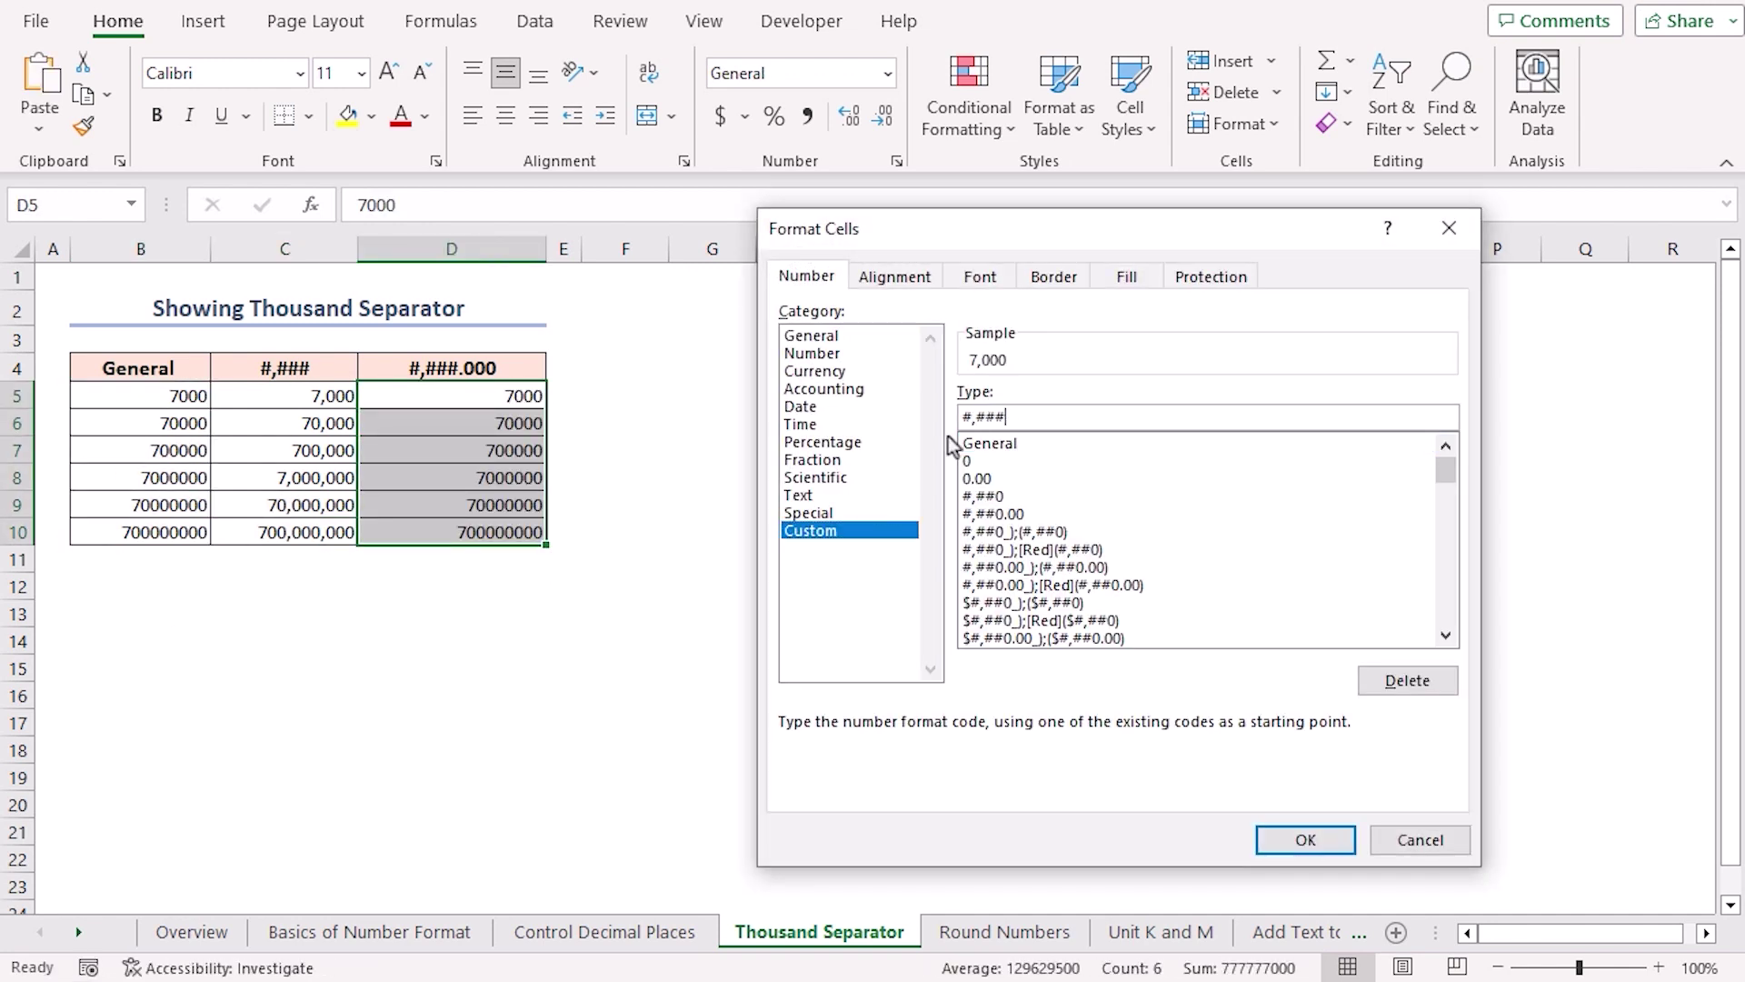
{"action": "type", "text": "#.000"}
{"action": "left_click", "coordinate": [1282, 838]}
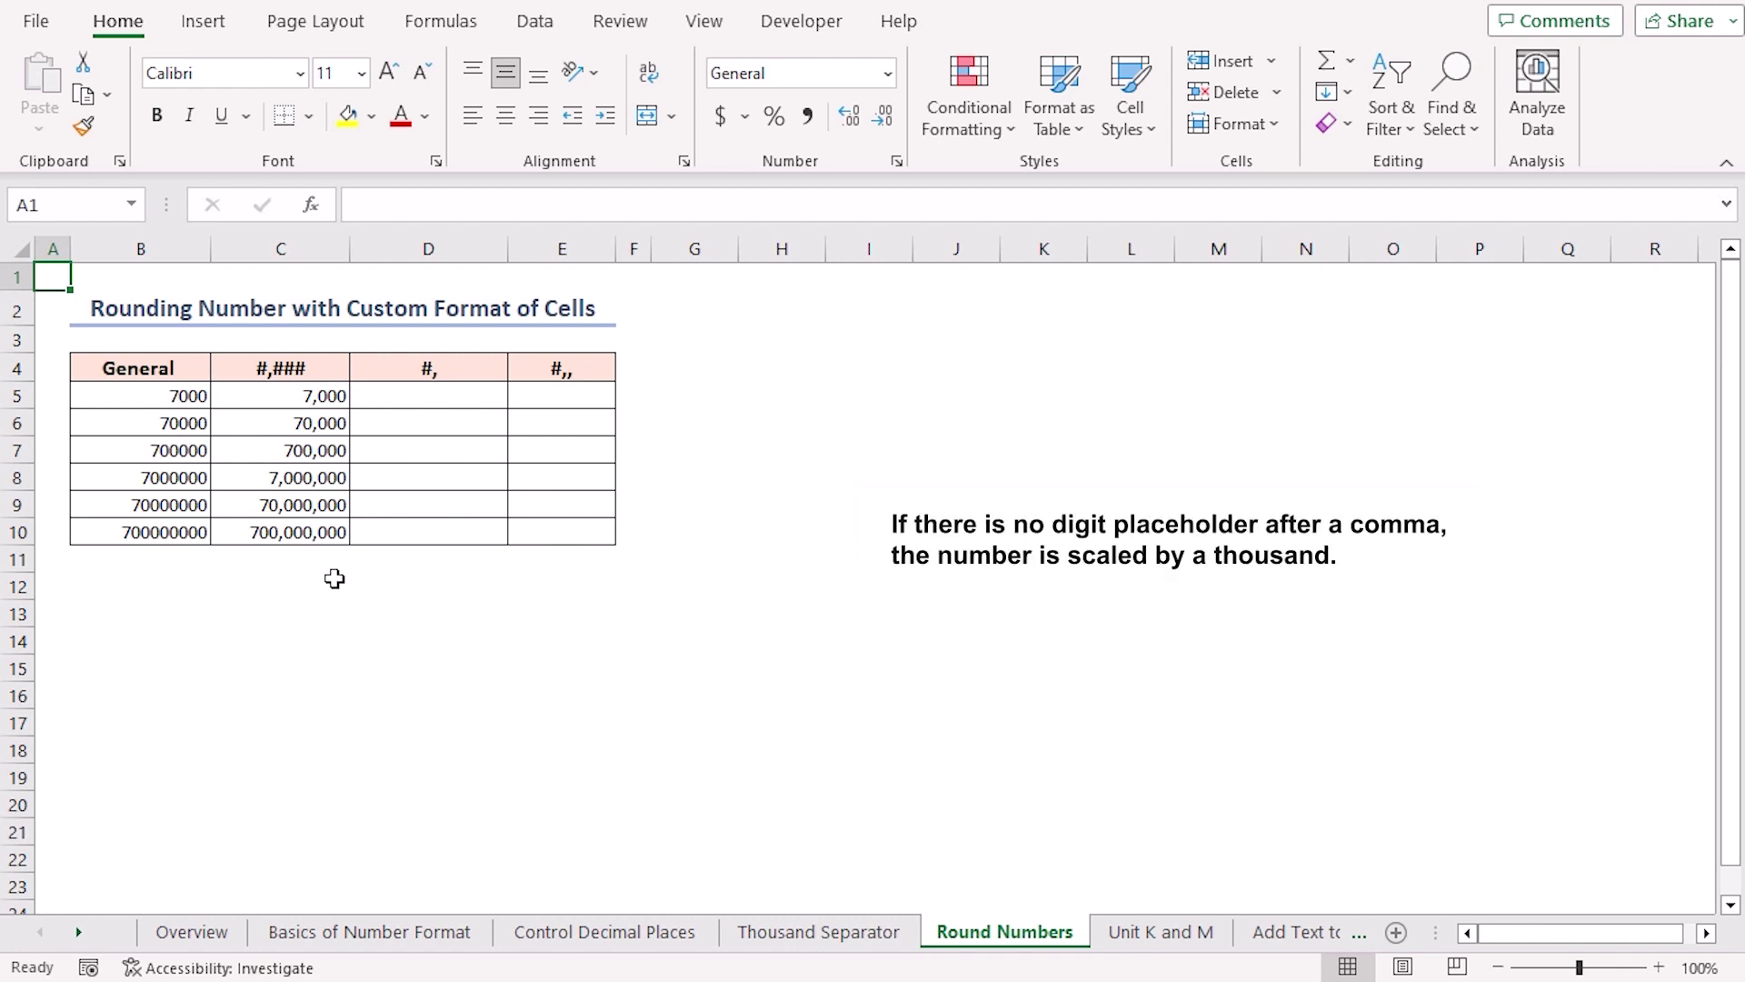
Step: On the Round Numbers sheet, copy the General values in B5:B10 into D5:D10
{"action": "left_click_drag", "start_coordinate": [186, 396], "coordinate": [225, 529]}
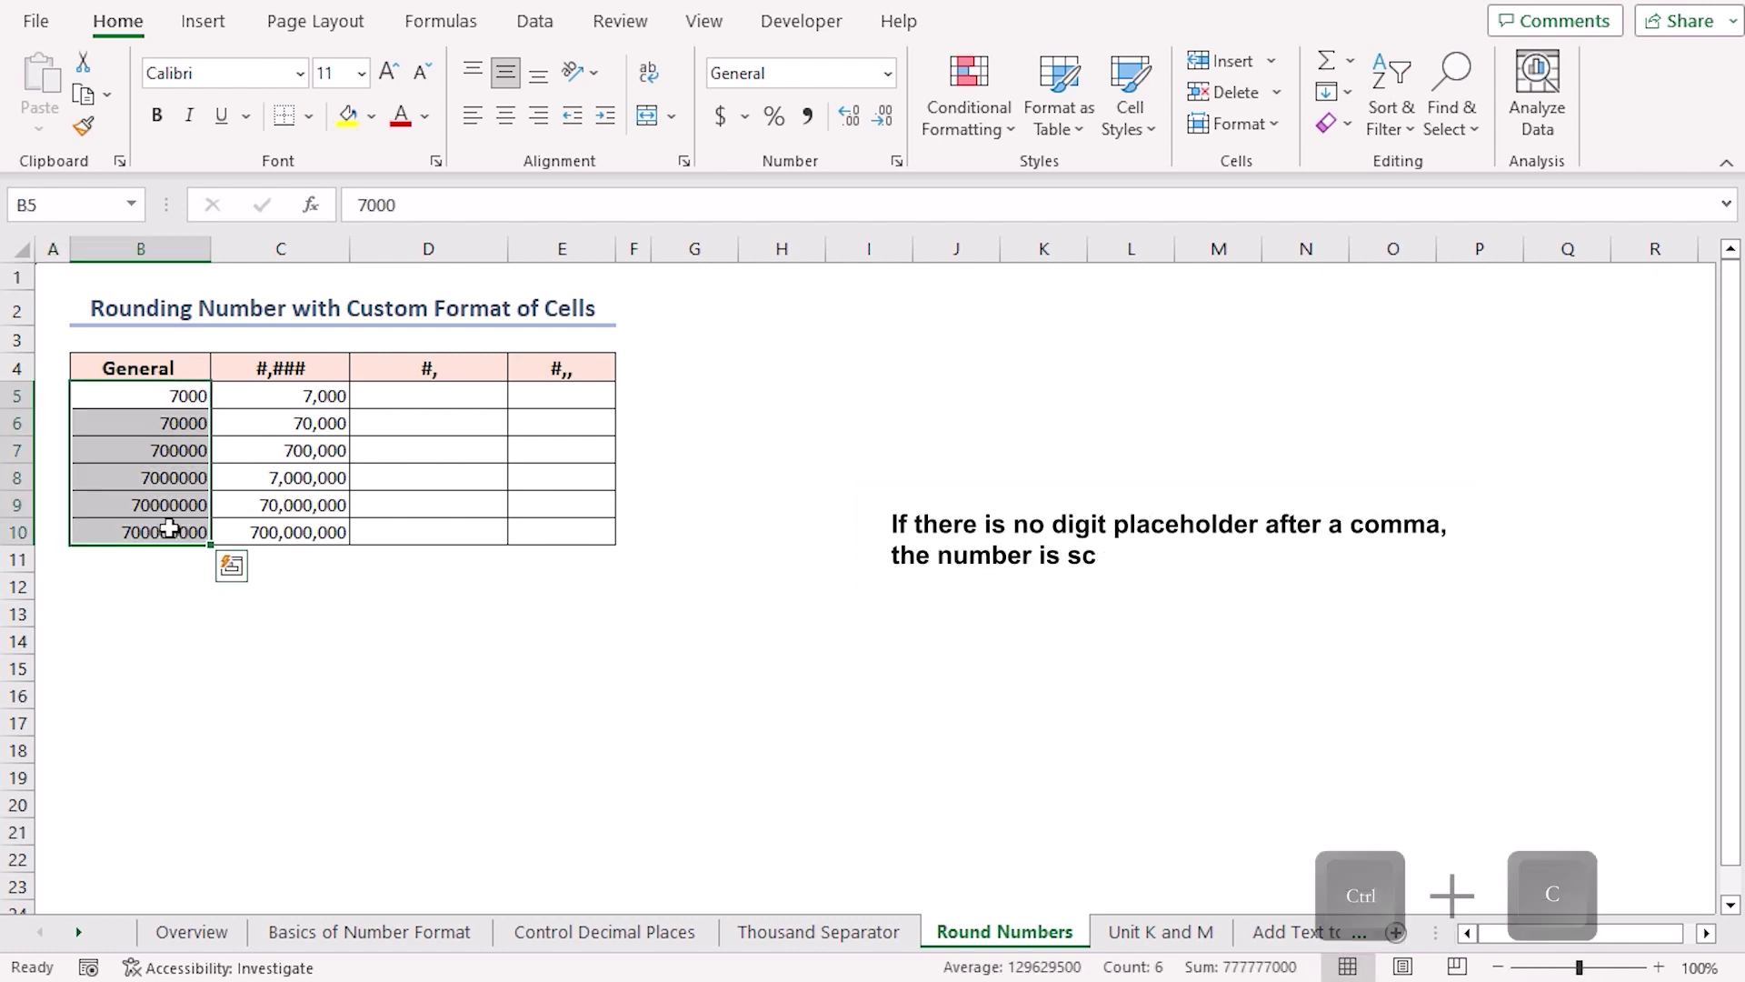
{"action": "key", "text": "ctrl+c"}
{"action": "left_click", "coordinate": [385, 398]}
{"action": "key", "text": "ctrl+v"}
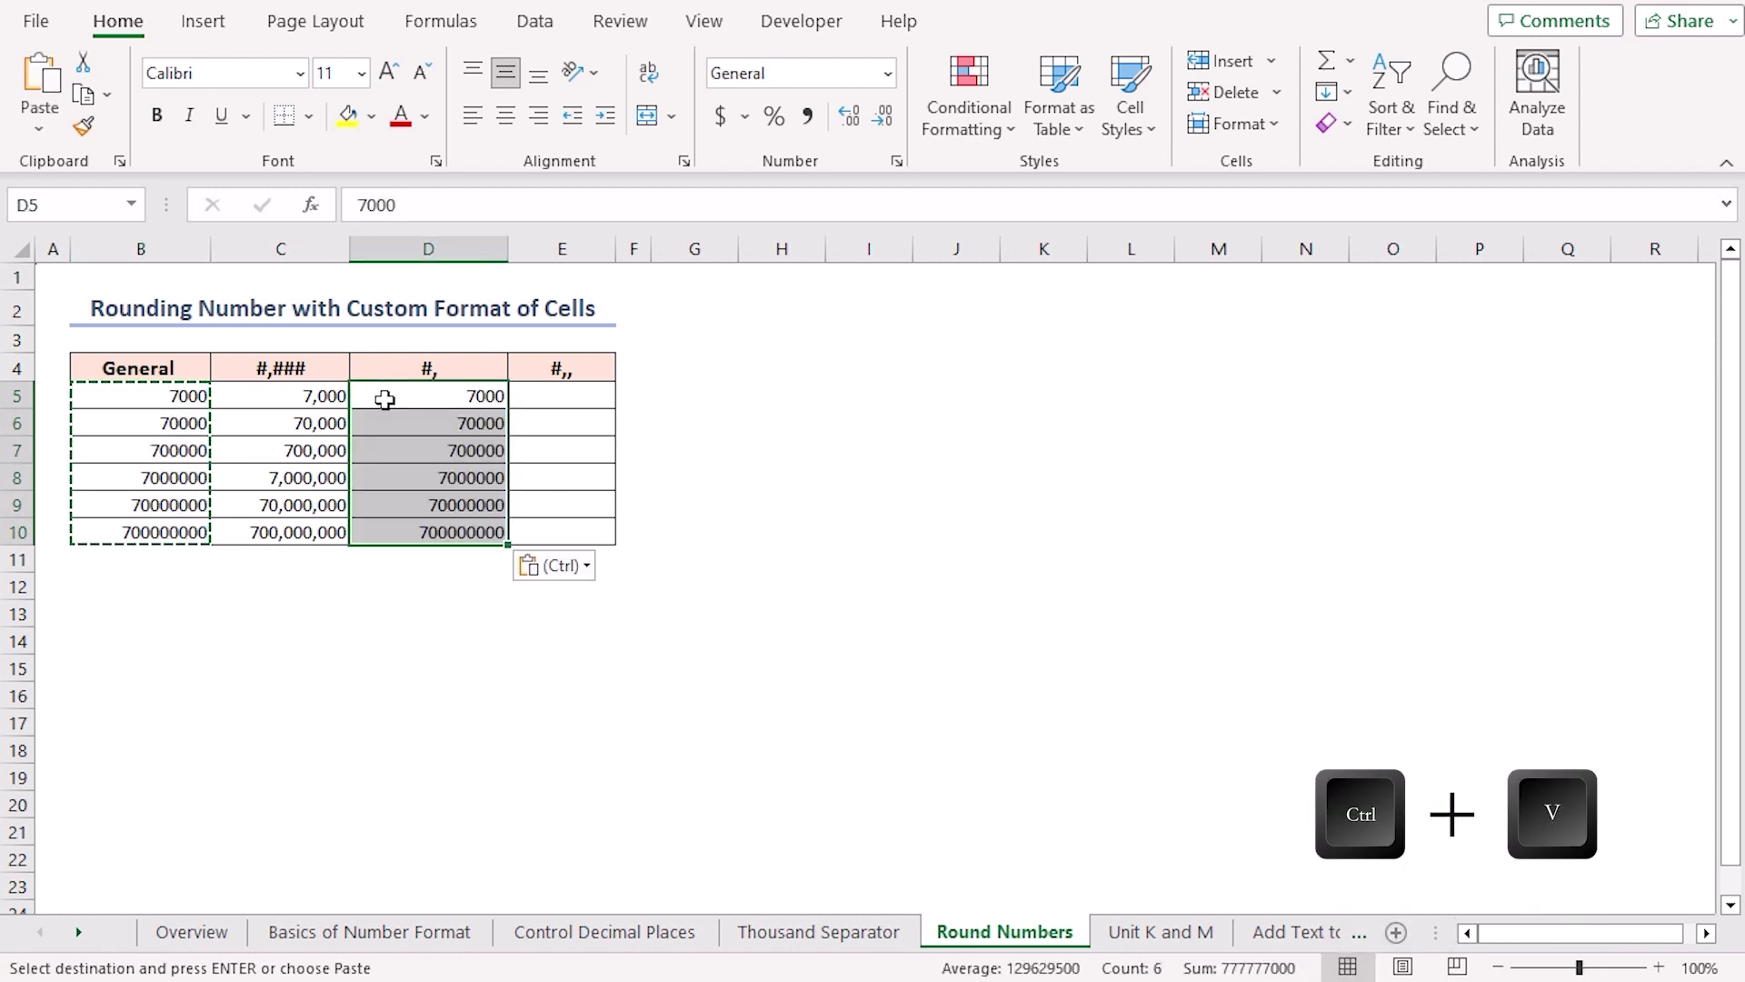
Step: Apply the custom number format #, to the copied values in D5:D10 to scale them by a thousand
{"action": "key", "text": "ctrl+1"}
{"action": "left_click", "coordinate": [815, 531]}
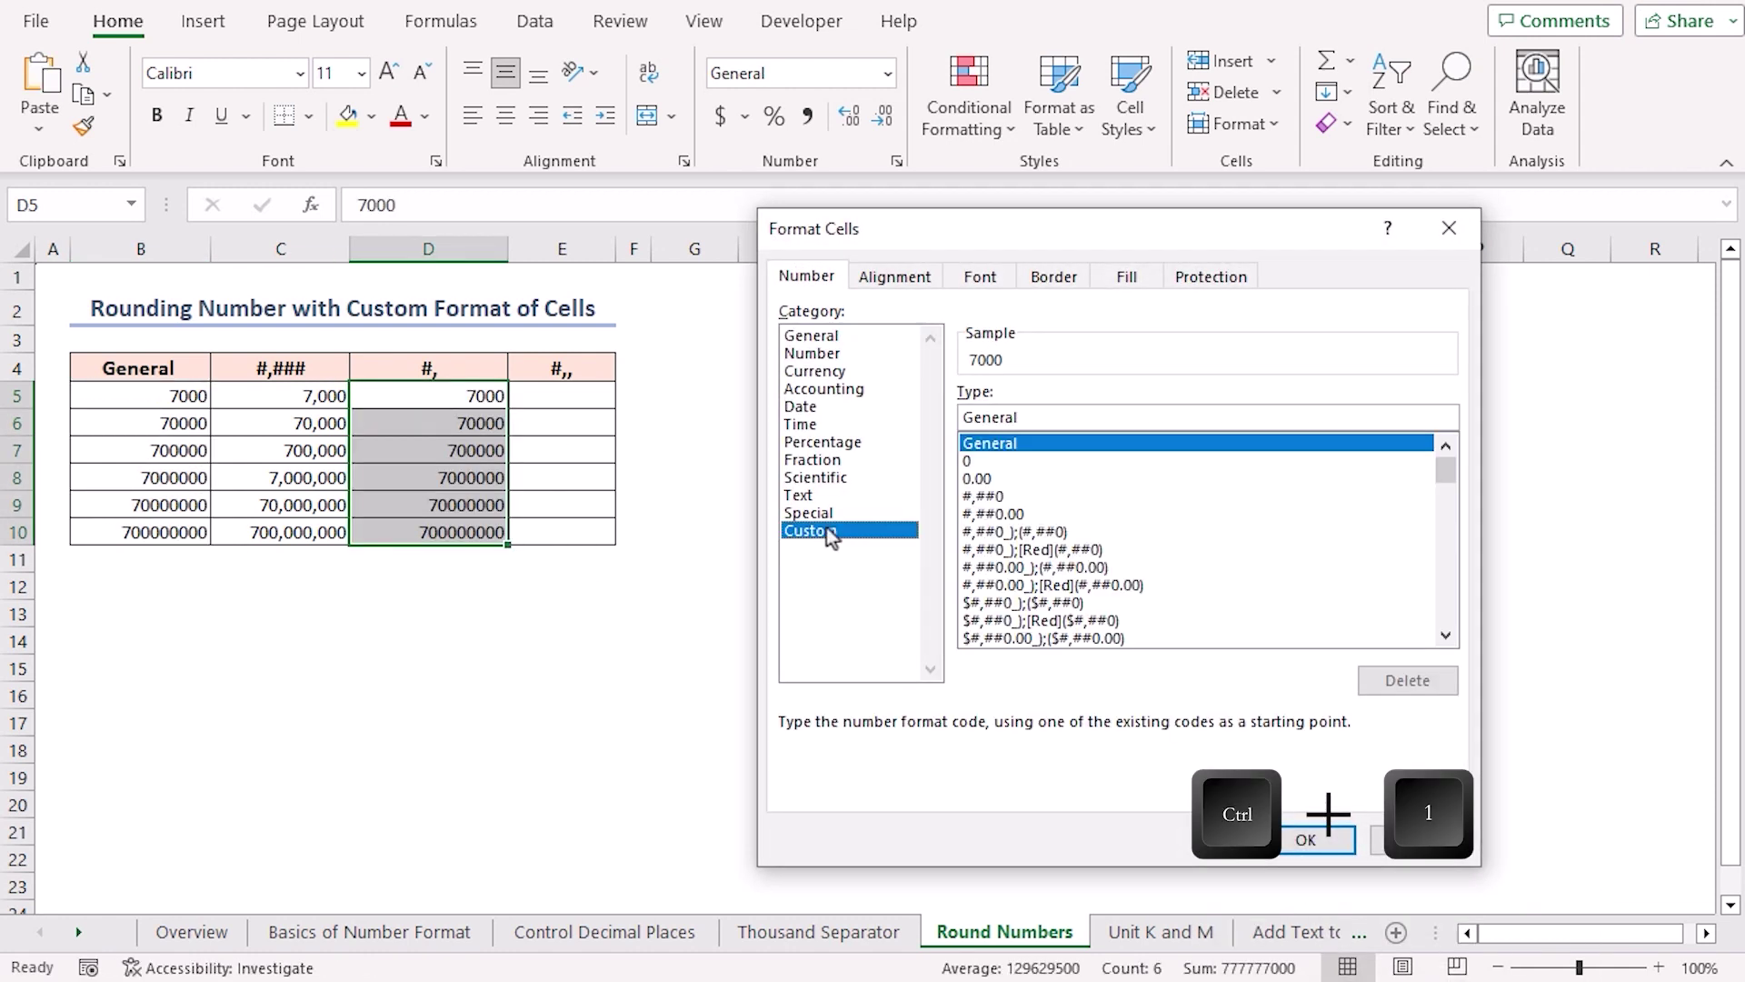
{"action": "left_click_drag", "start_coordinate": [1036, 416], "coordinate": [957, 418]}
{"action": "type", "text": "#"}
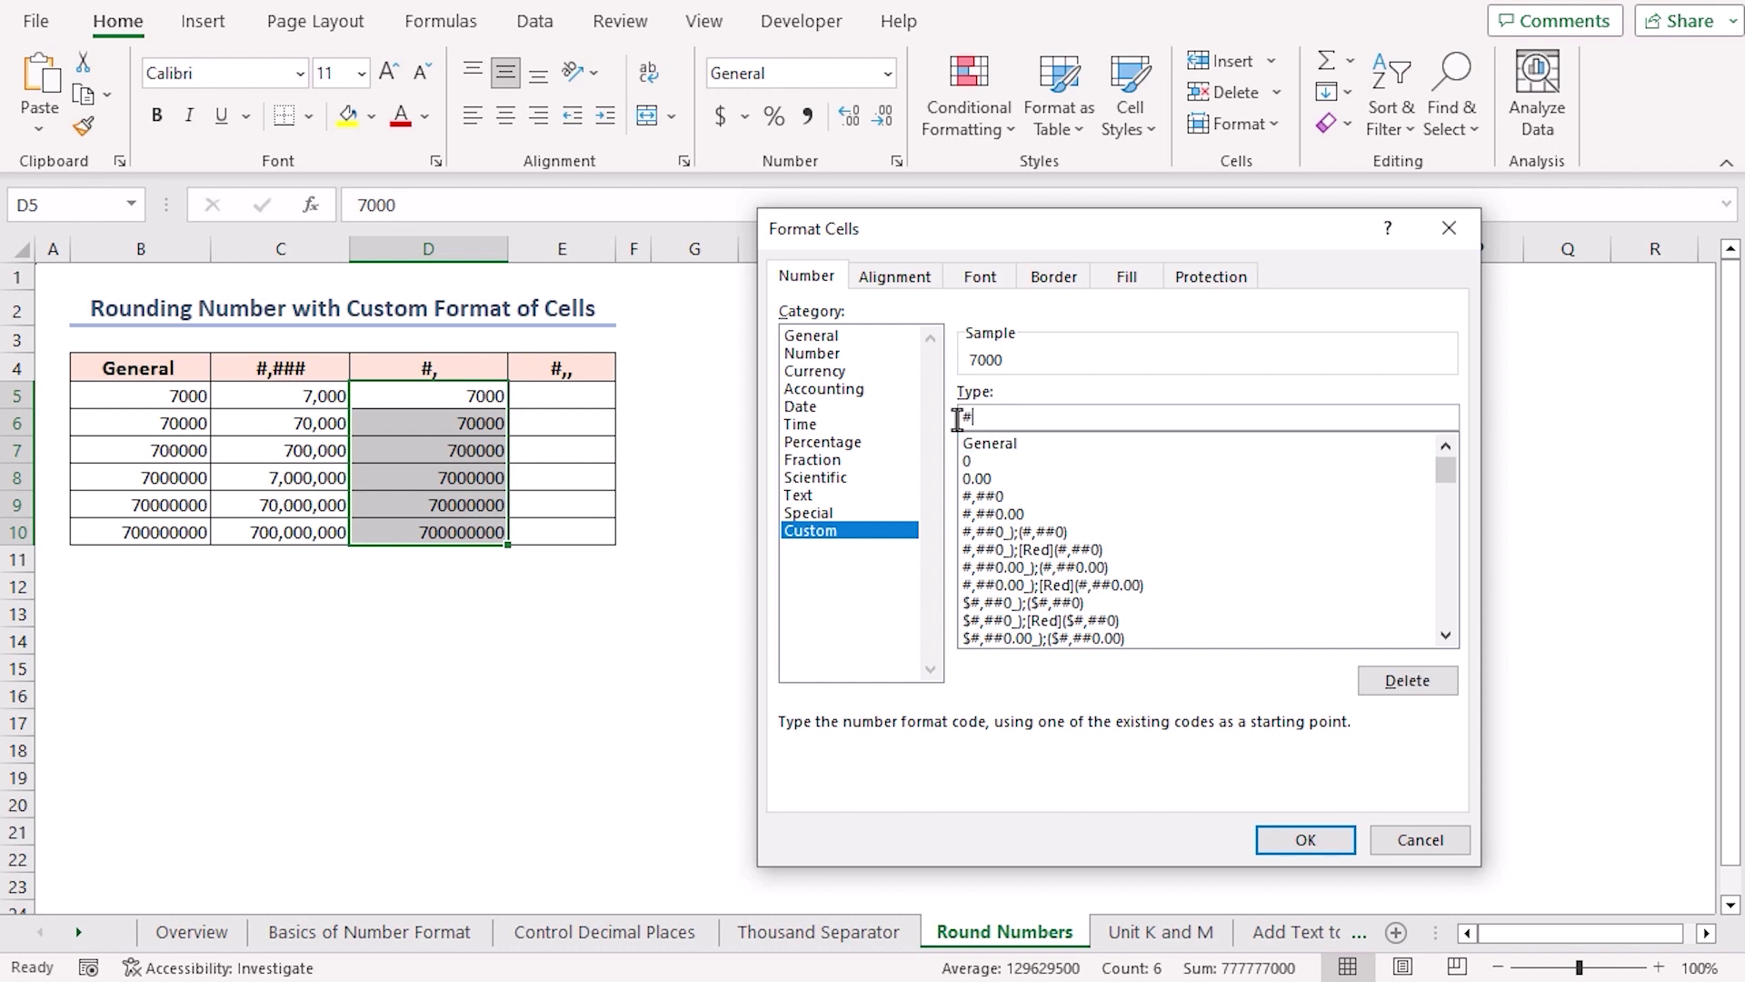
{"action": "type", "text": ","}
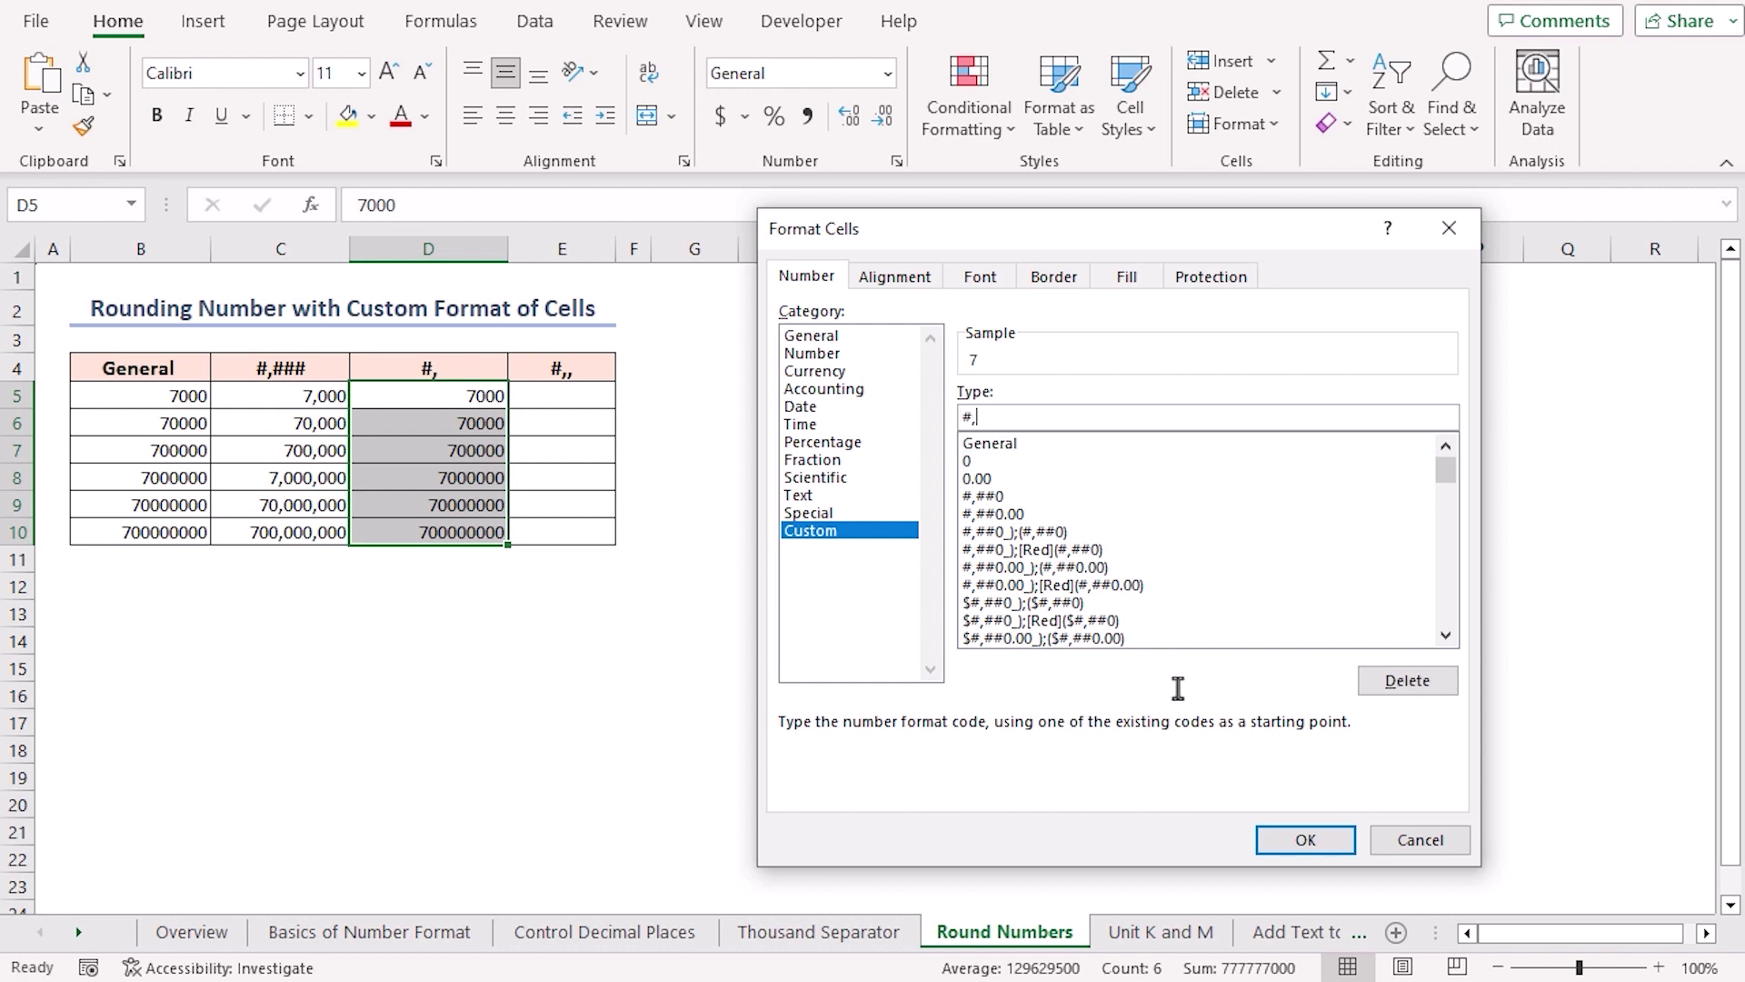
{"action": "left_click", "coordinate": [1318, 843]}
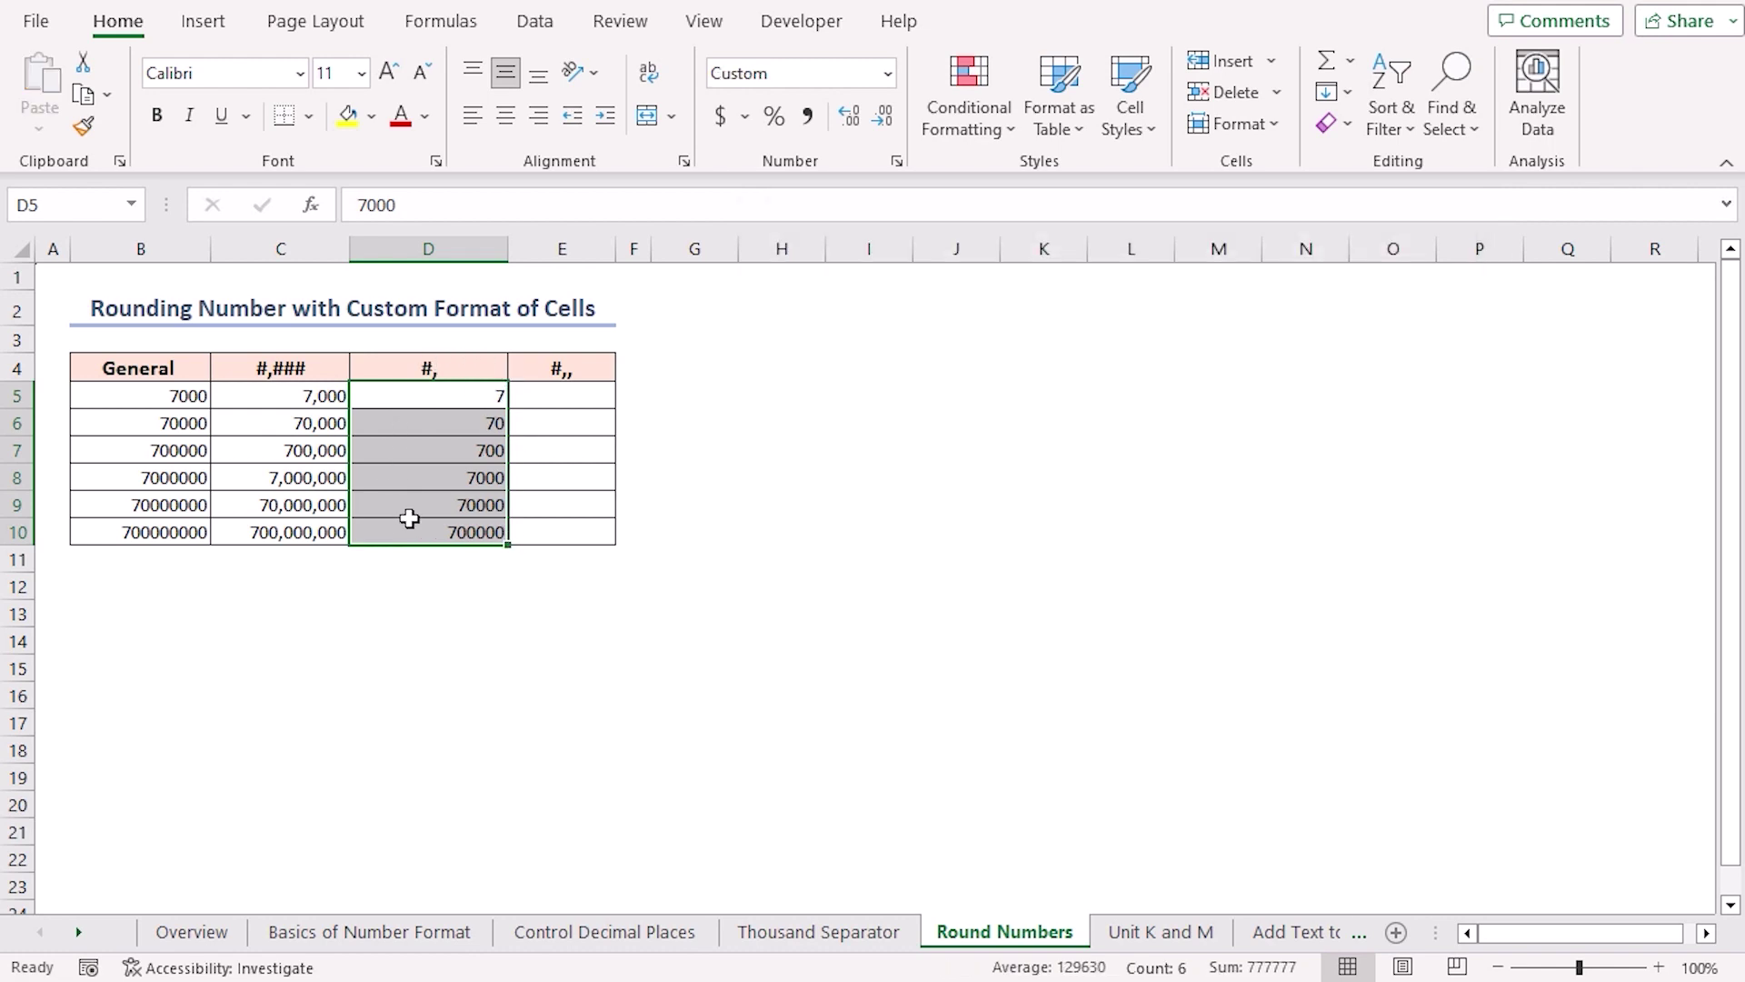
{"action": "left_click", "coordinate": [399, 396]}
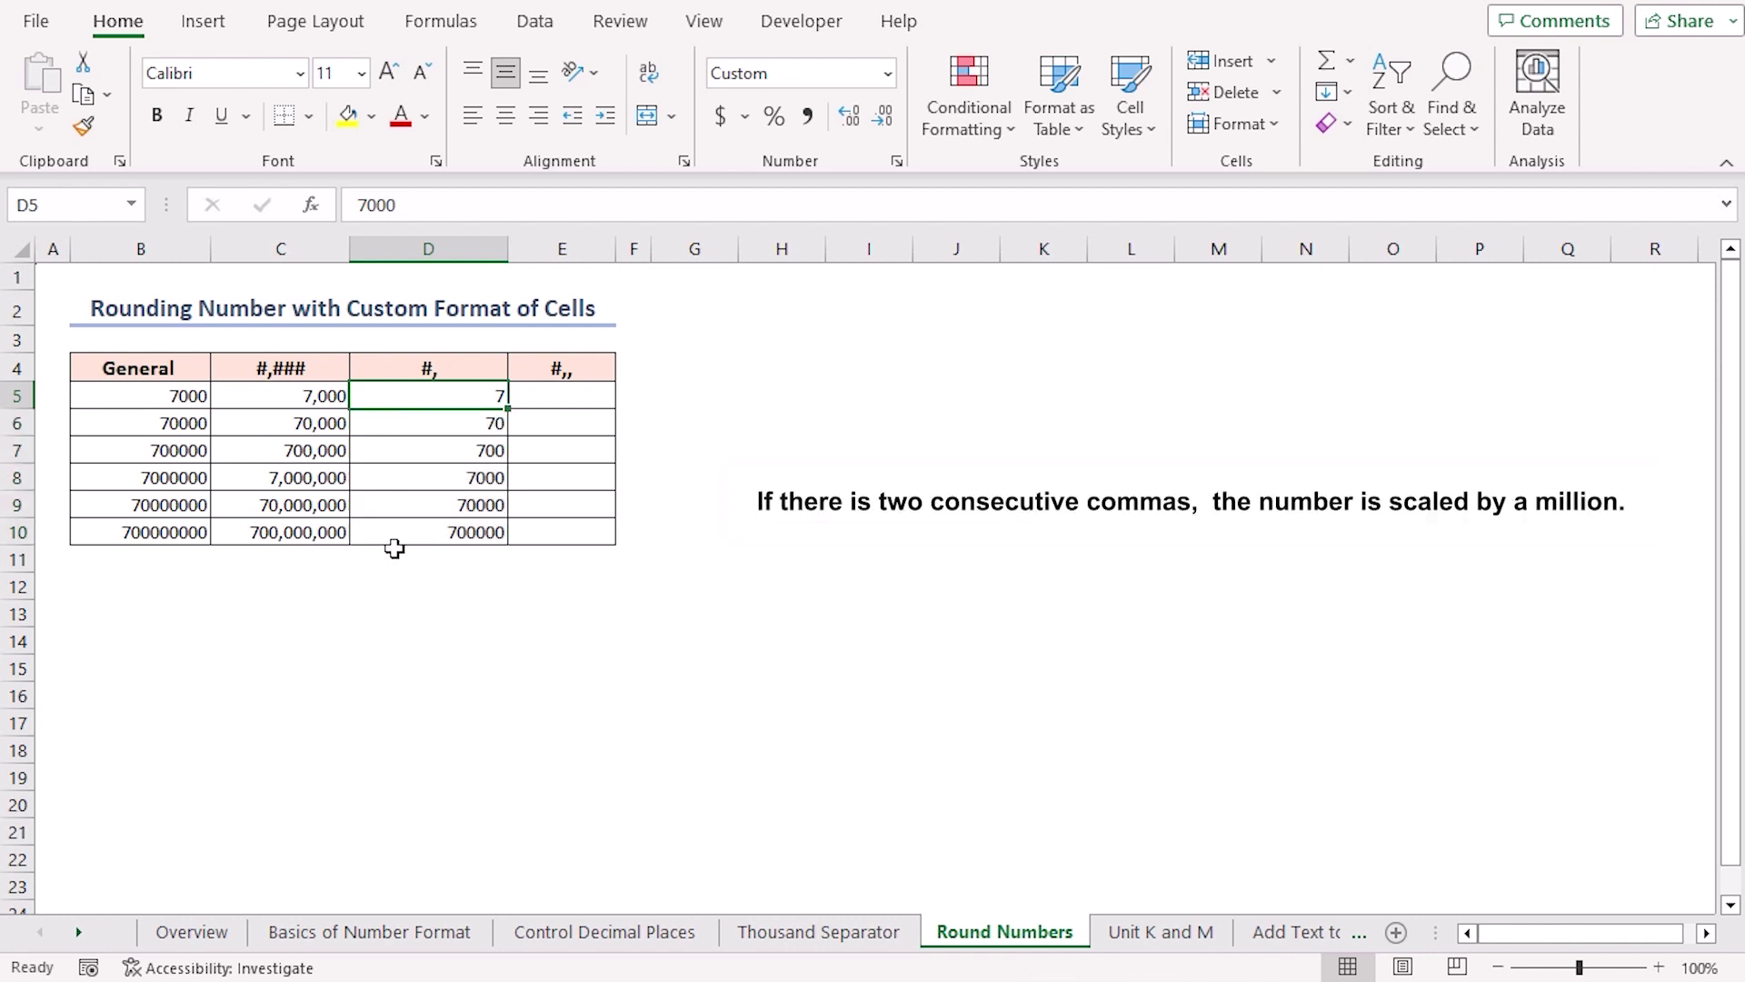
Step: On the Round Numbers sheet, copy the General values in B5:B10 into E5:E10
{"action": "left_click_drag", "start_coordinate": [209, 395], "coordinate": [182, 531]}
{"action": "key", "text": "ctrl+c"}
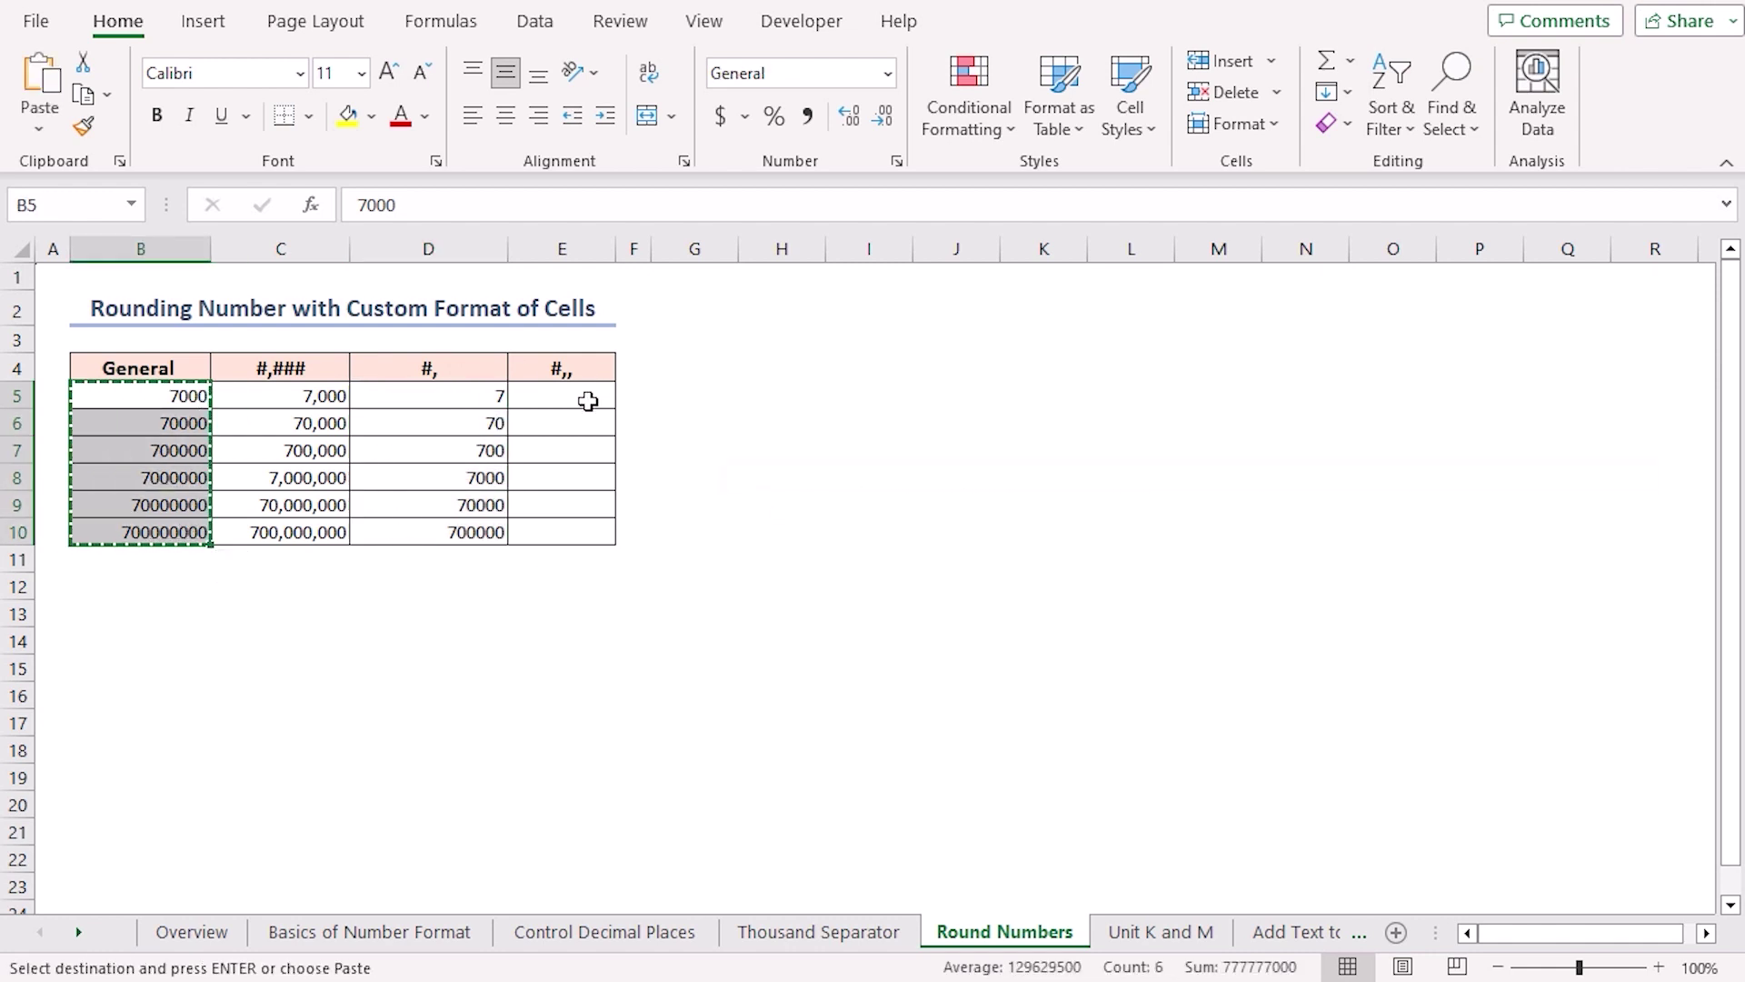
{"action": "left_click", "coordinate": [562, 396]}
{"action": "key", "text": "Return"}
Step: Apply the custom number format #,, to E5:E10 to scale the values by a million, and check the first cells
{"action": "key", "text": "ctrl+1"}
{"action": "left_click", "coordinate": [809, 530]}
{"action": "double_click", "coordinate": [955, 417]}
{"action": "type", "text": "#,,"}
{"action": "key", "text": "Return"}
{"action": "left_click", "coordinate": [473, 506]}
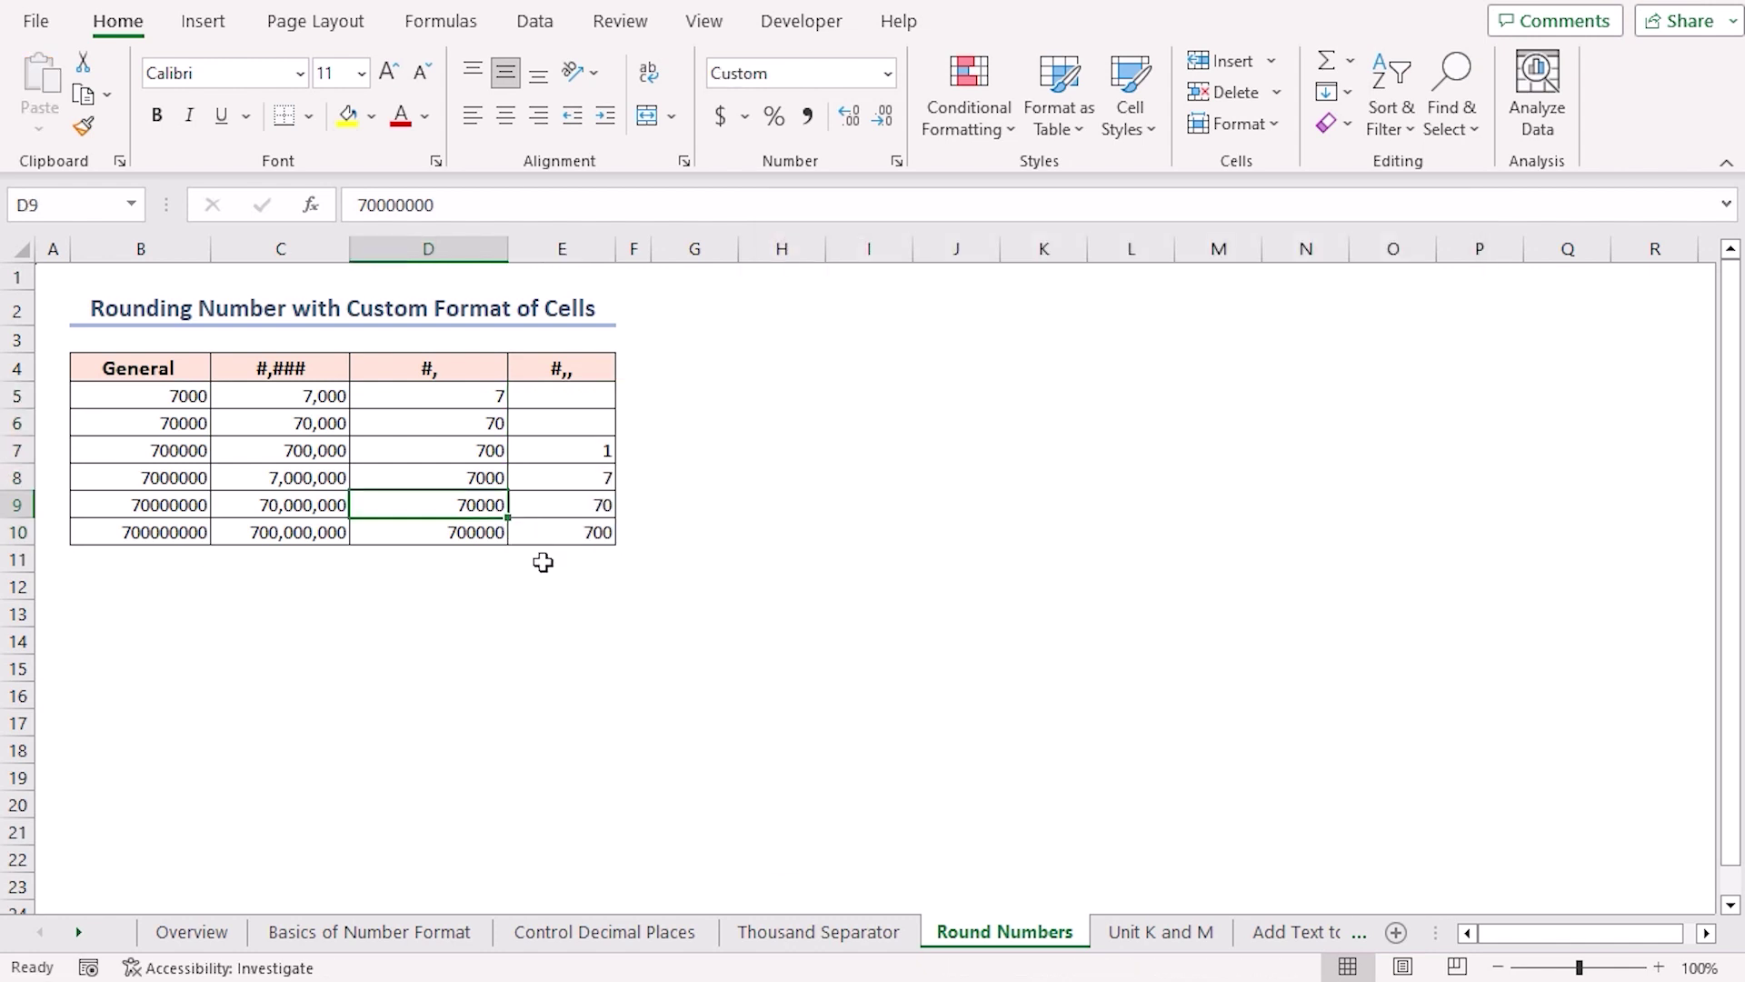
{"action": "left_click_drag", "start_coordinate": [569, 390], "coordinate": [573, 421]}
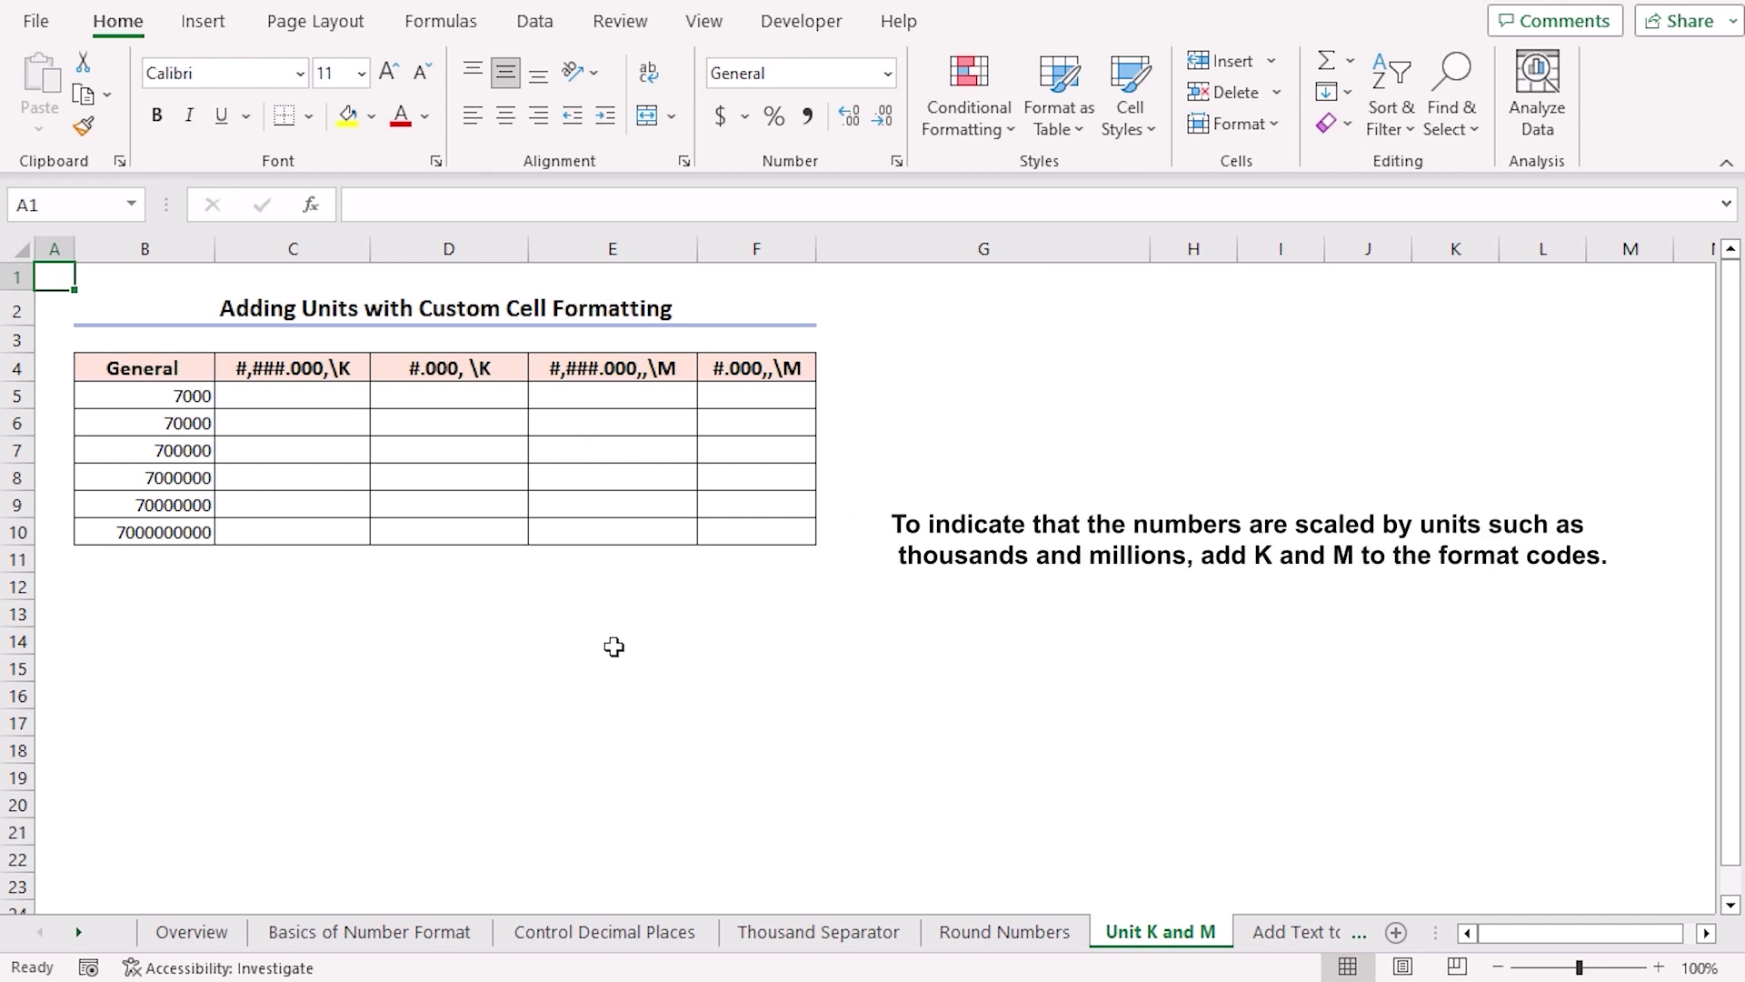
Step: On the Unit K and M sheet, copy the General values in B5:B10 into C5:C10
{"action": "left_click_drag", "start_coordinate": [164, 395], "coordinate": [194, 522]}
{"action": "key", "text": "ctrl+c"}
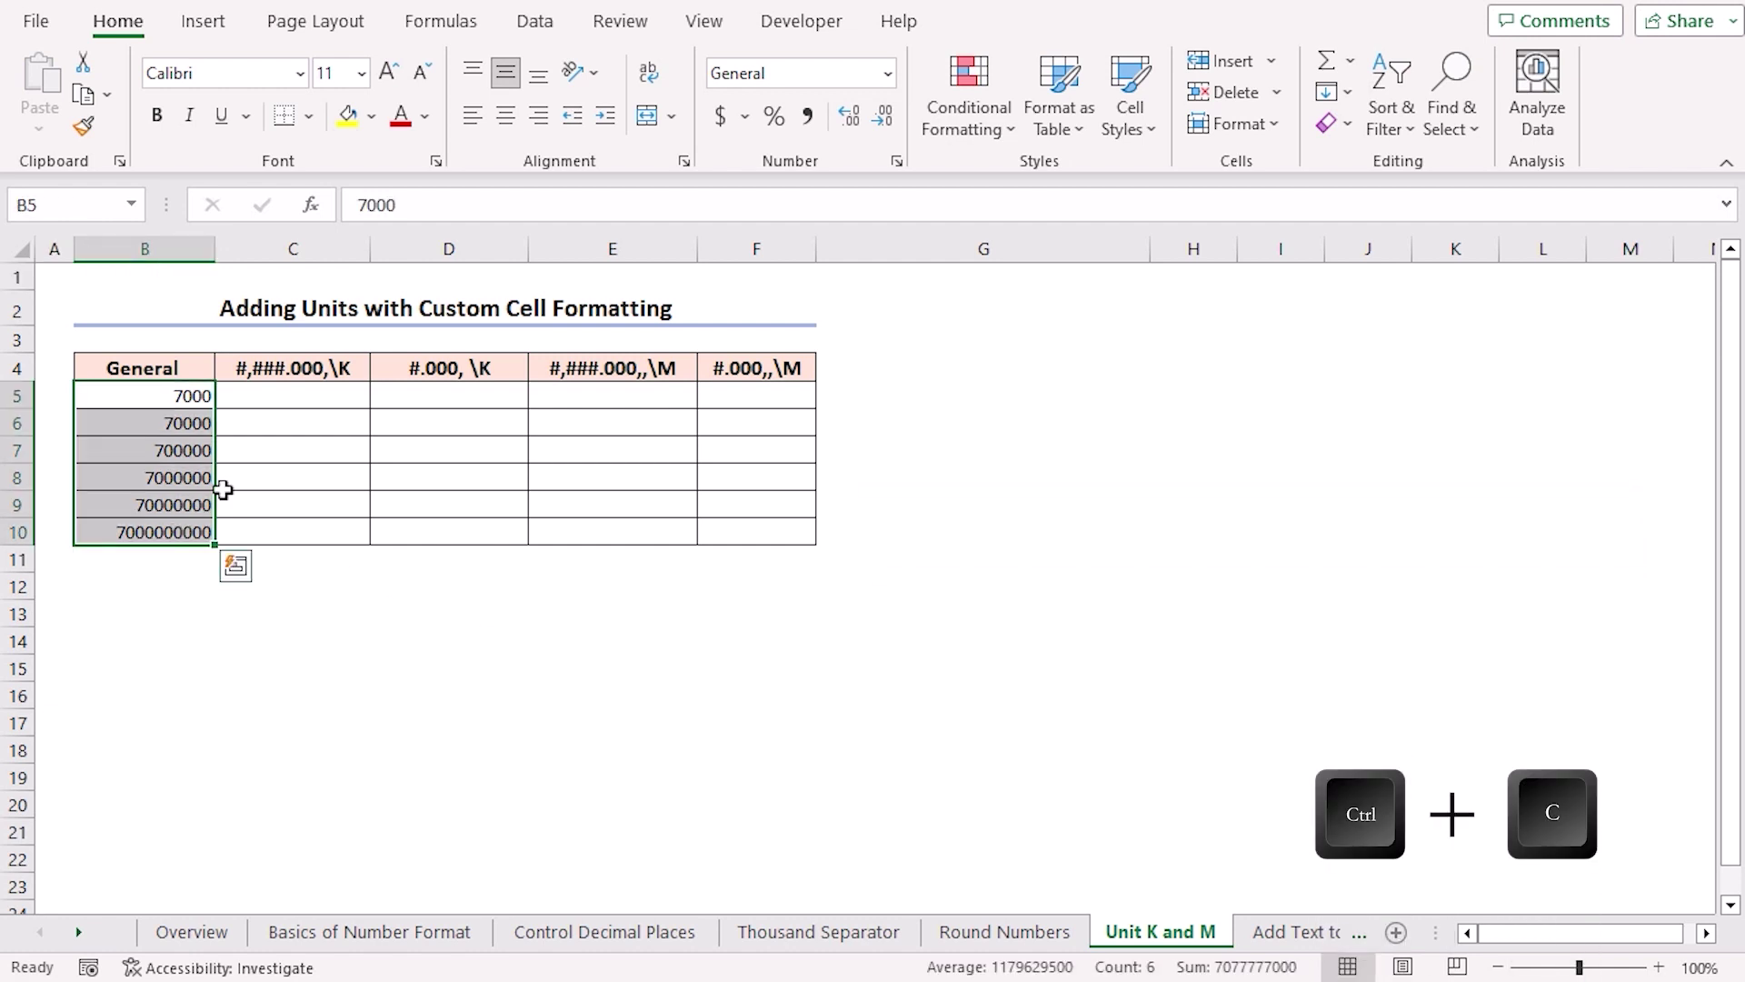
{"action": "left_click", "coordinate": [323, 399]}
{"action": "key", "text": "ctrl+v"}
Step: Apply the custom number format #,###.000,\K to the copied values in C5:C10
{"action": "key", "text": "ctrl+1"}
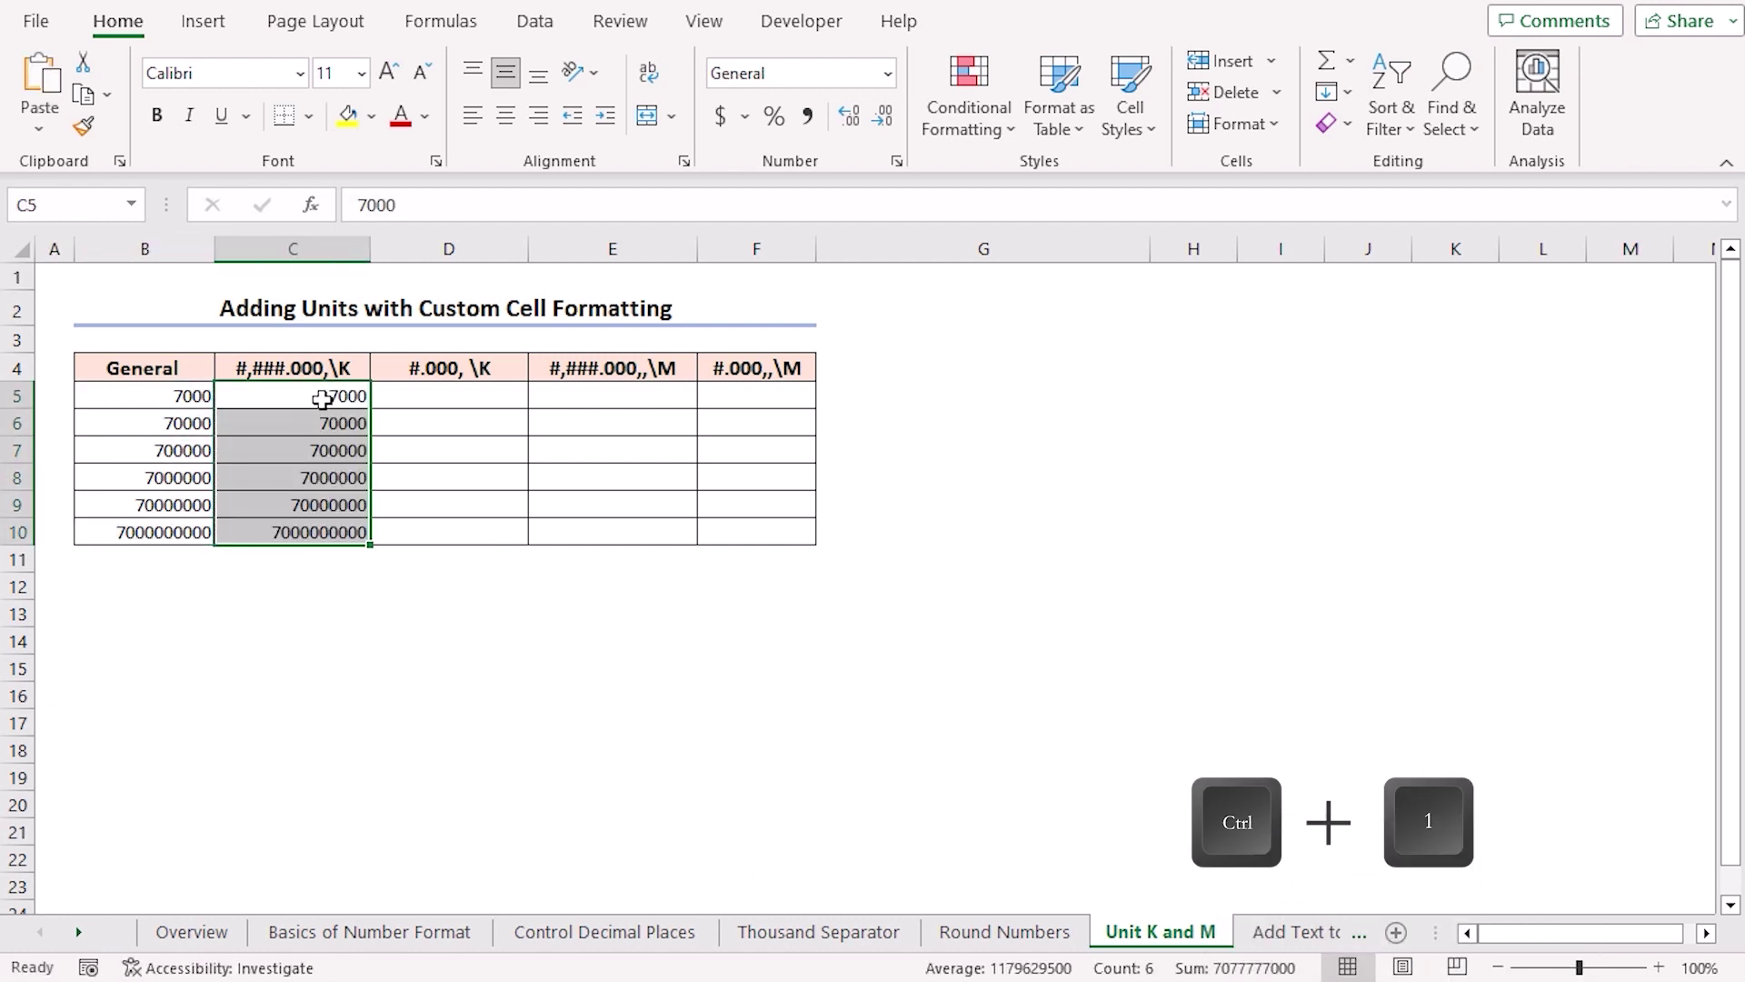
{"action": "left_click", "coordinate": [896, 530]}
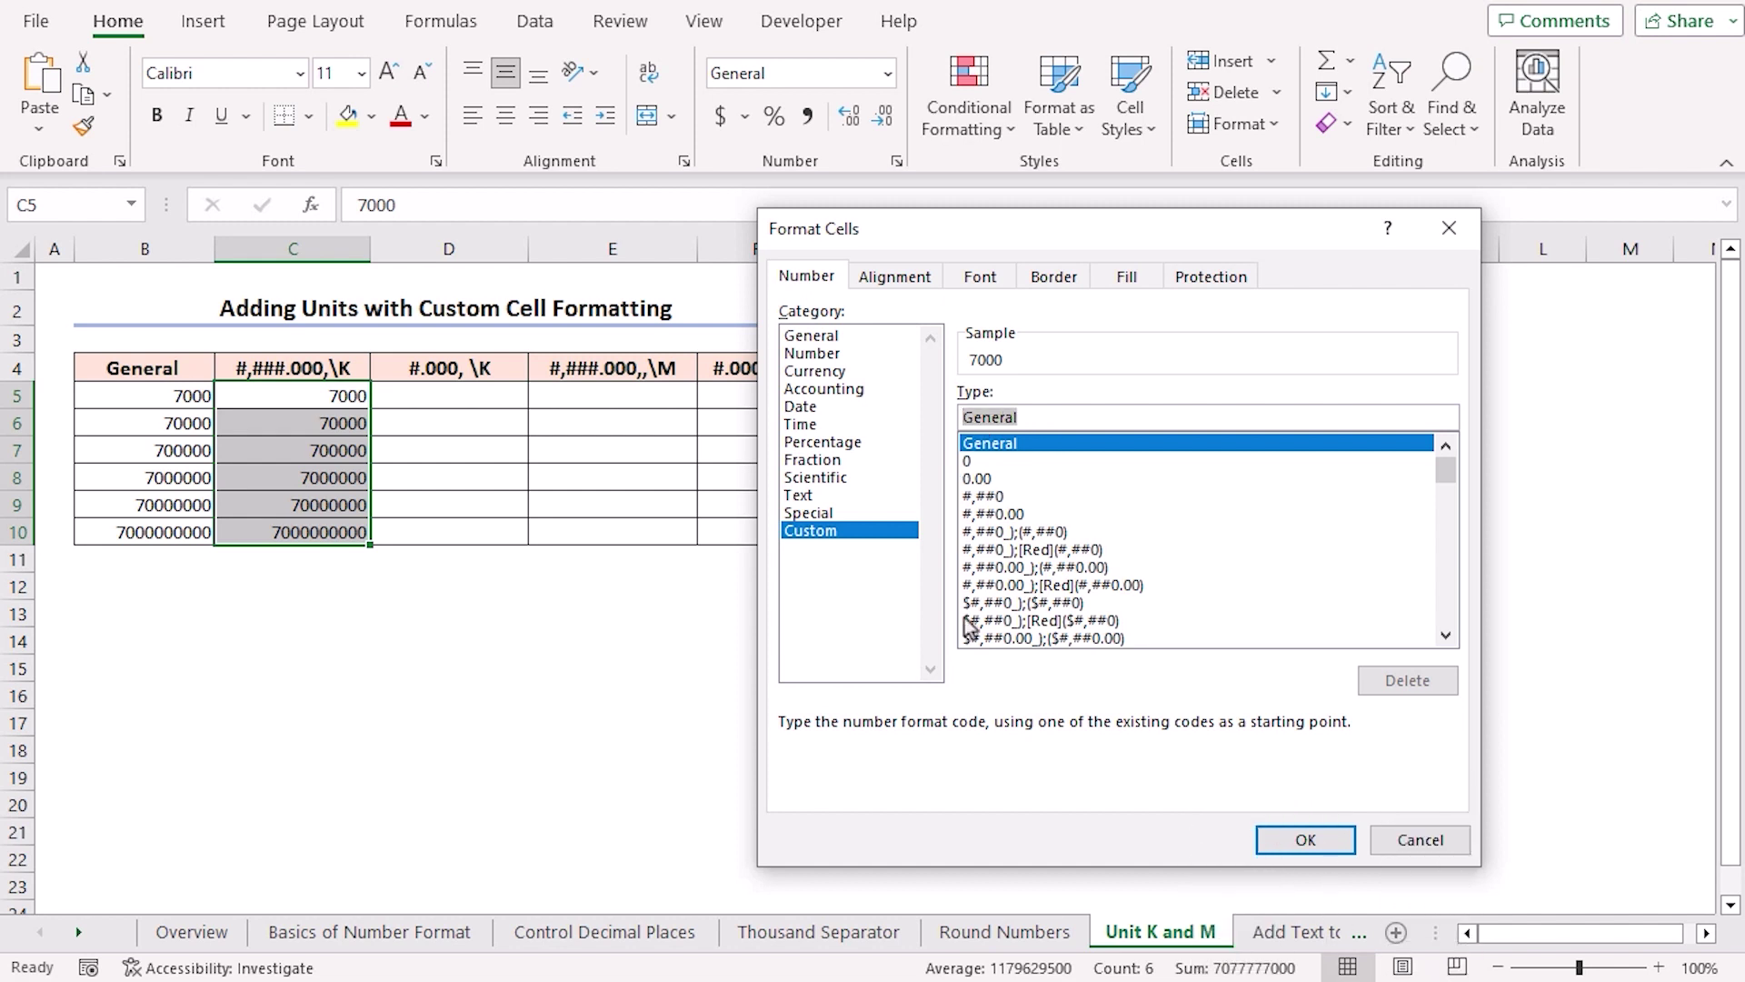
{"action": "type", "text": "#,##"}
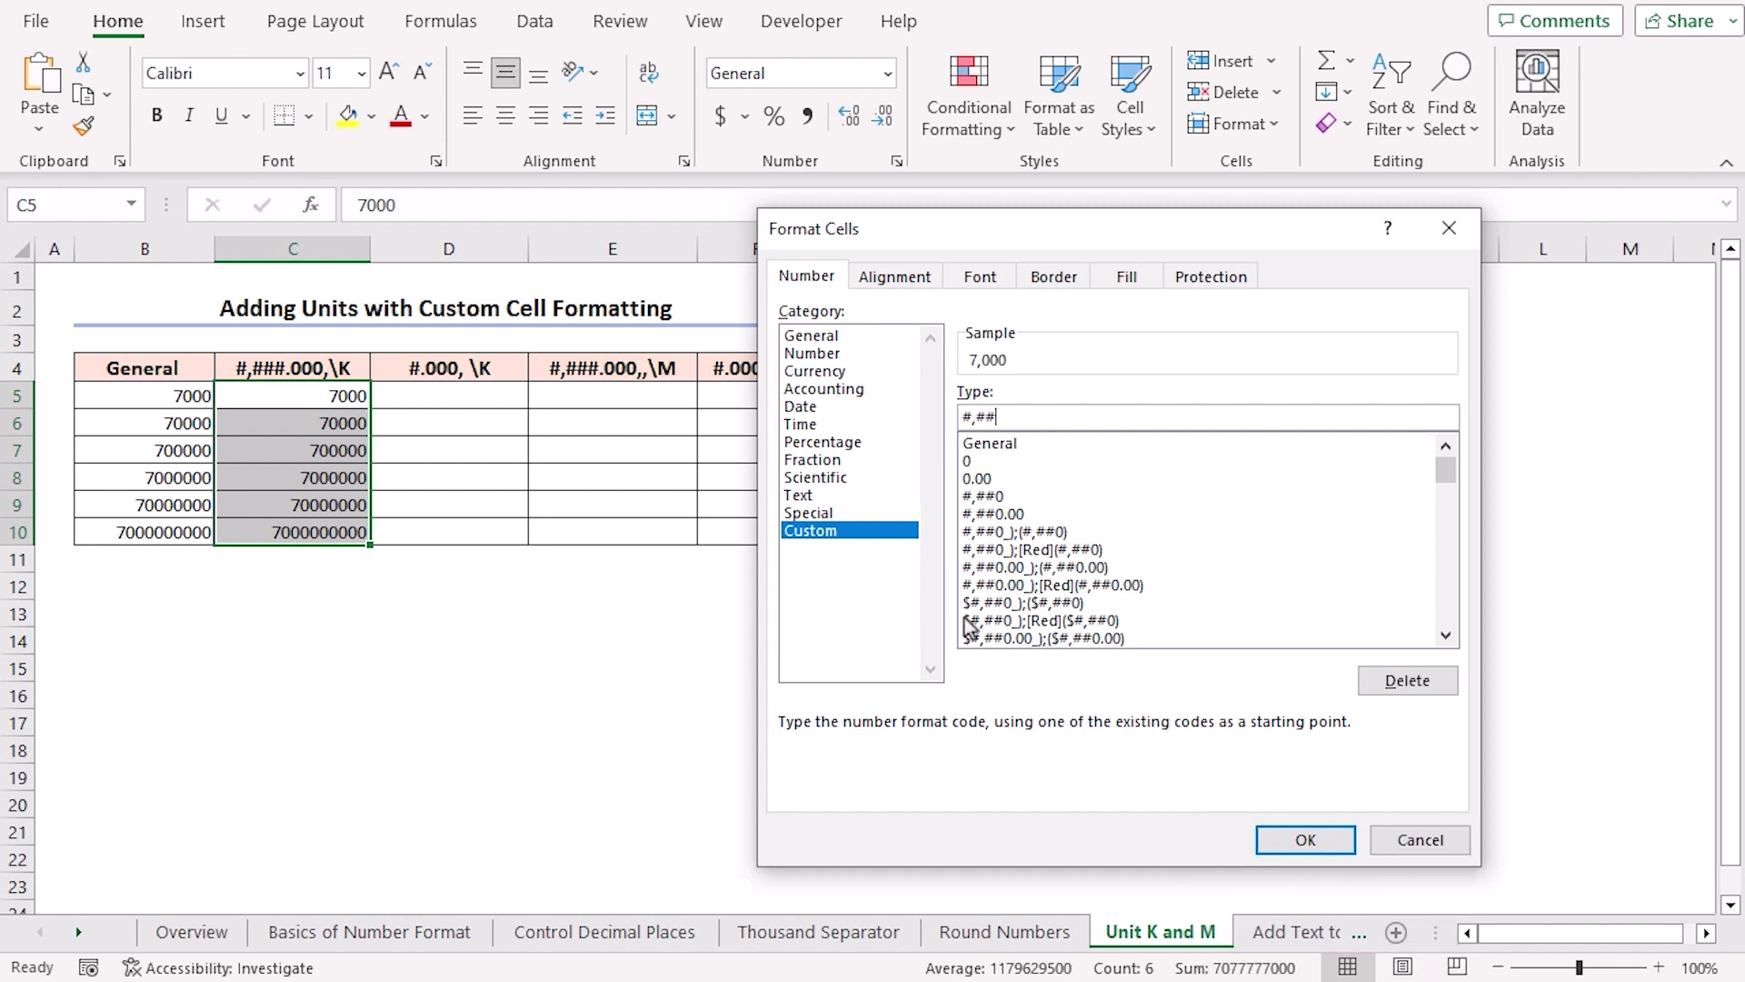
{"action": "type", "text": "#.000,\\K"}
{"action": "left_click", "coordinate": [1306, 838]}
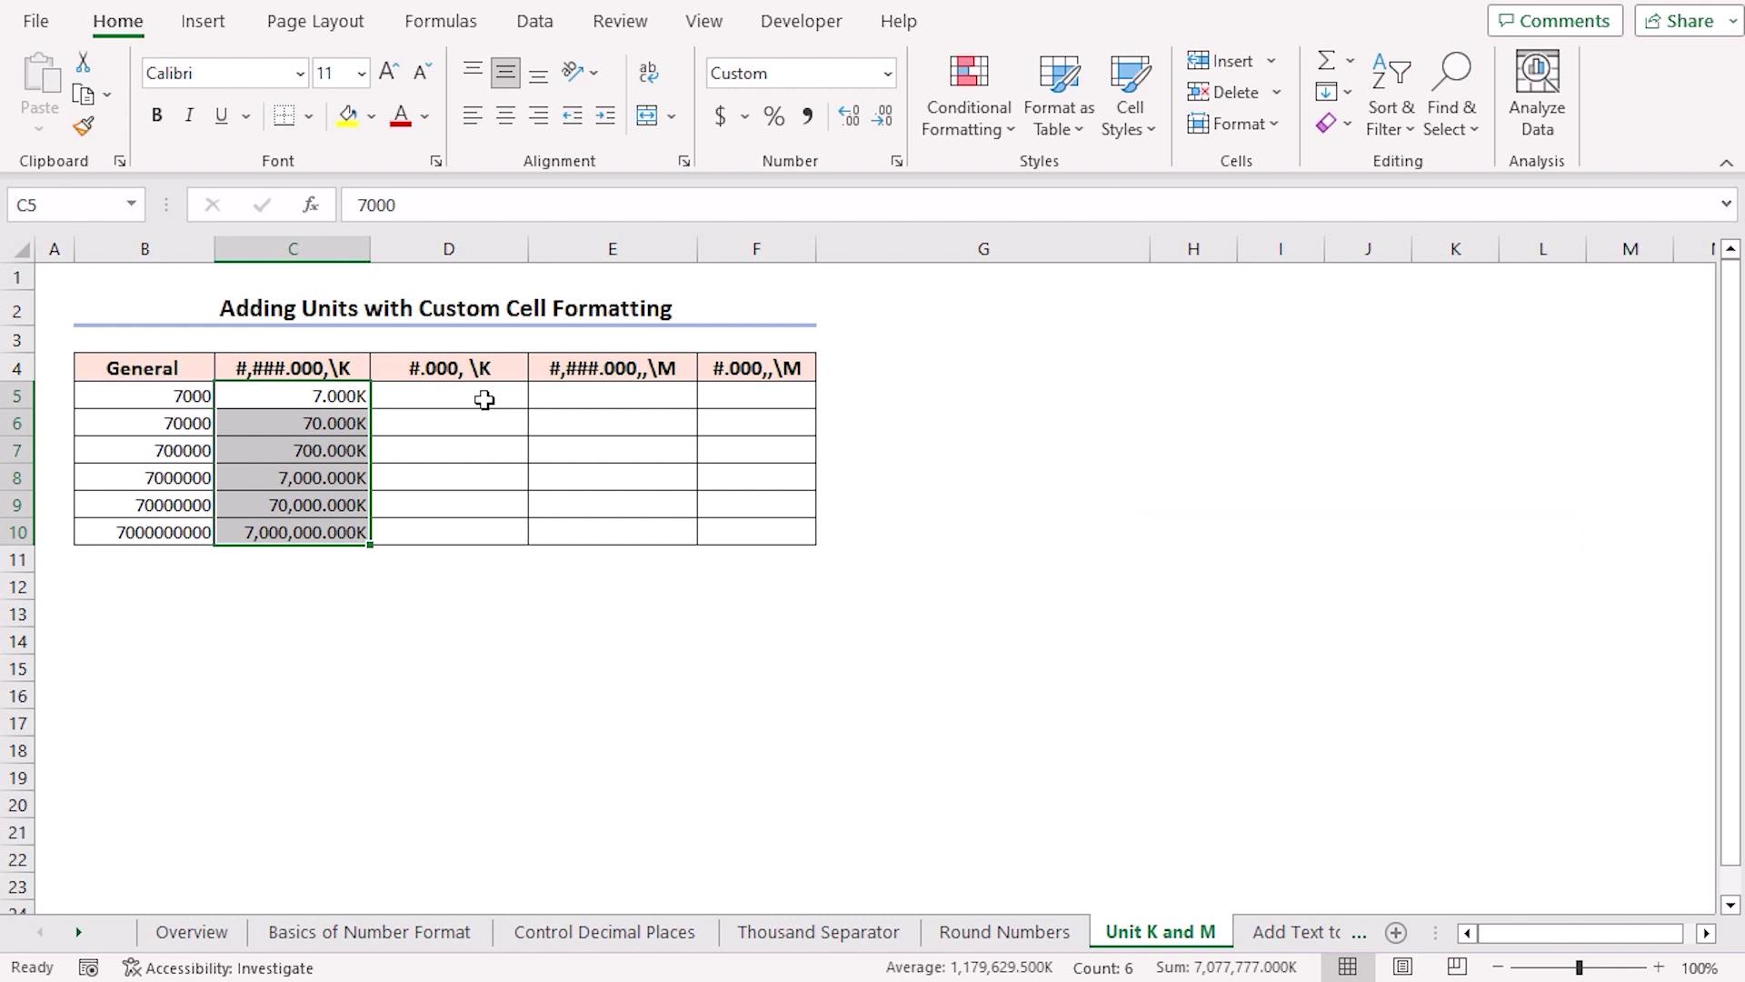
Step: On the Unit K and M sheet, copy the General values in B5:B10 into D5:D10
{"action": "left_click_drag", "start_coordinate": [154, 395], "coordinate": [152, 523]}
{"action": "key", "text": "ctrl+c"}
{"action": "left_click", "coordinate": [449, 395]}
{"action": "key", "text": "ctrl+v"}
Step: Apply the custom number format #.000, \K, with a space before the unit, to D5:D10
{"action": "key", "text": "ctrl+1"}
{"action": "left_click", "coordinate": [809, 530]}
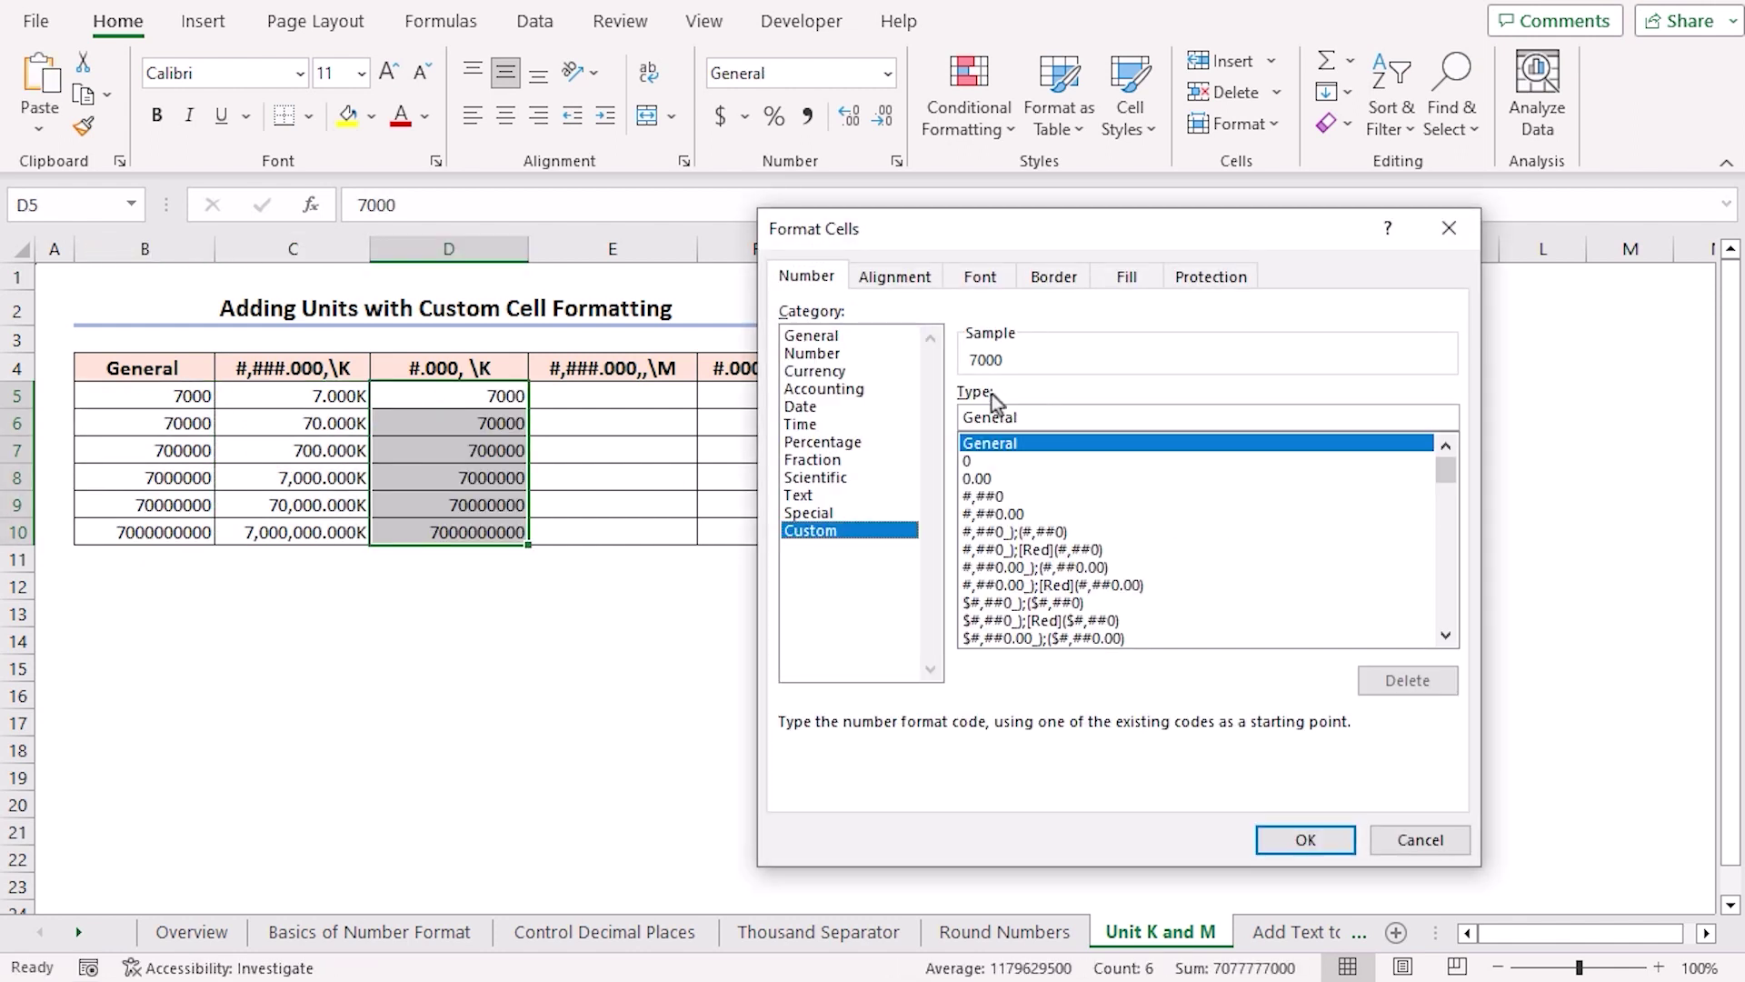
{"action": "type", "text": "#.000, "}
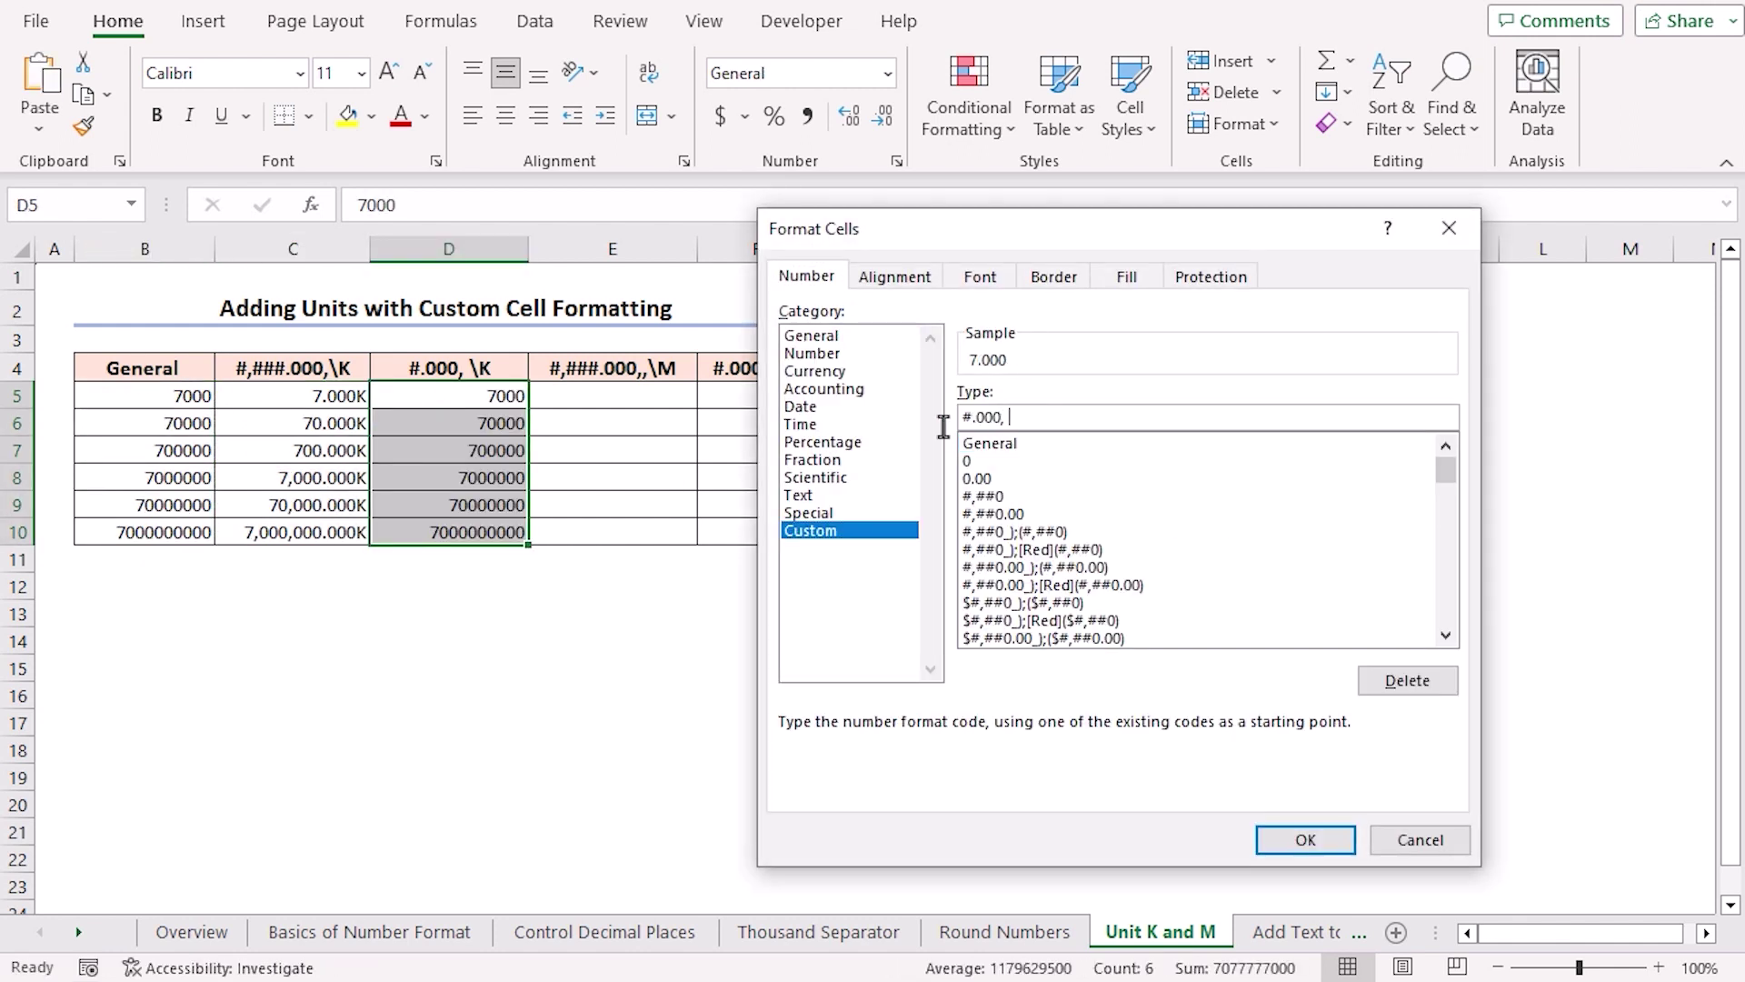
{"action": "type", "text": "\\K"}
{"action": "key", "text": "Return"}
{"action": "key", "text": "Right"}
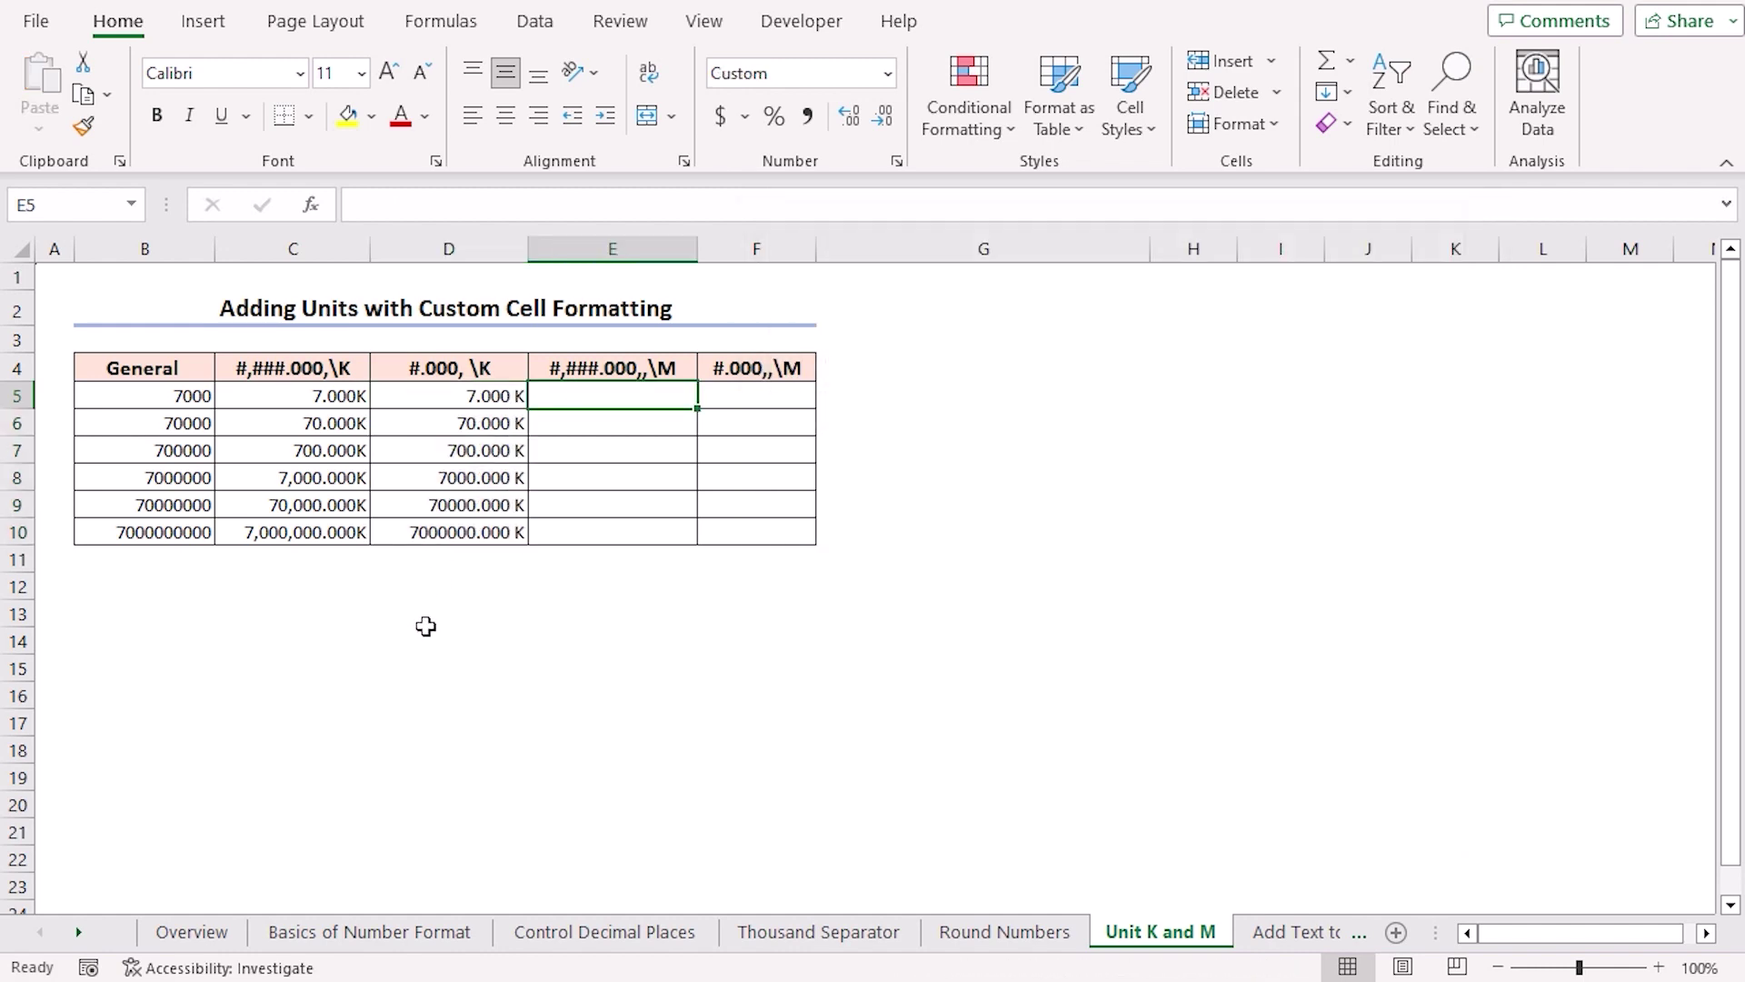
Step: Copy the General values in B5:B10 into E5:E10 and apply the custom number format #,###.000,, \M to them
{"action": "left_click_drag", "start_coordinate": [175, 395], "coordinate": [175, 532]}
{"action": "key", "text": "ctrl+c"}
{"action": "left_click", "coordinate": [614, 395]}
{"action": "key", "text": "ctrl+v"}
{"action": "key", "text": "ctrl+1"}
{"action": "type", "text": "#,###.000,,\\M"}
{"action": "left_click", "coordinate": [1309, 838]}
Step: Copy the General values in B5:B10 into F5:F10 and apply the custom number format #.000,, \M to them
{"action": "left_click_drag", "start_coordinate": [175, 395], "coordinate": [175, 532]}
{"action": "key", "text": "ctrl+c"}
{"action": "left_click", "coordinate": [727, 395]}
{"action": "key", "text": "ctrl+v"}
{"action": "key", "text": "ctrl+1"}
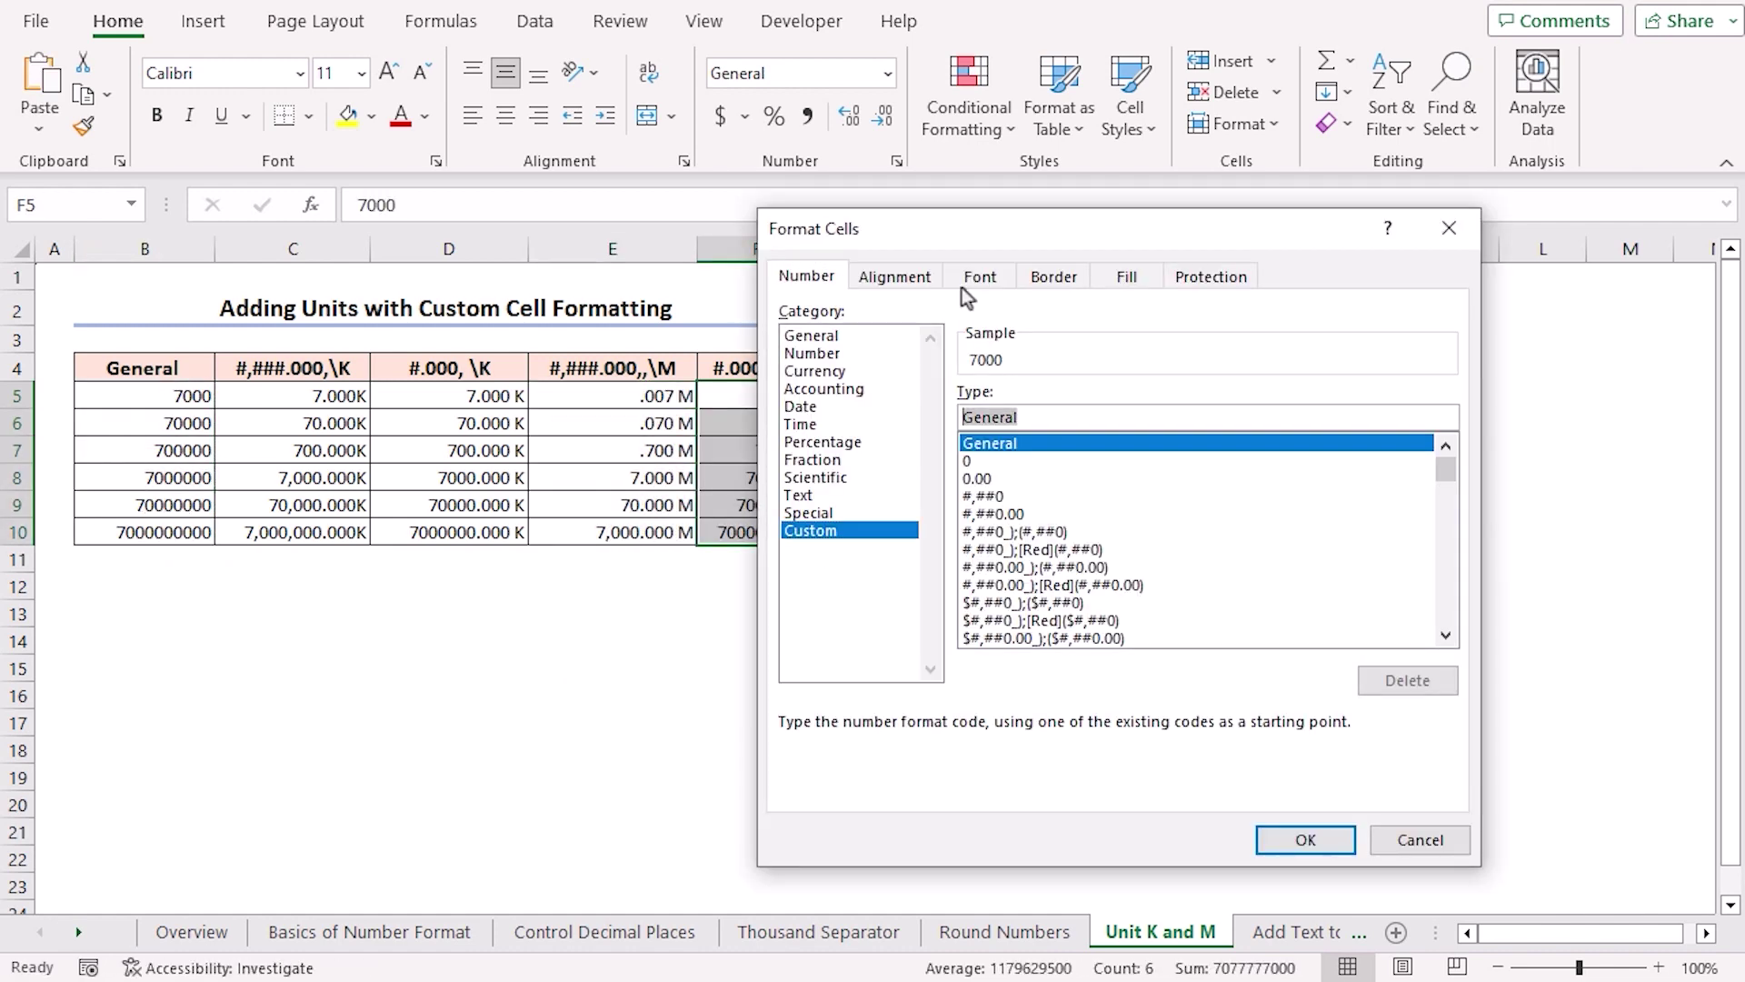
{"action": "type", "text": "#.000,, \\M"}
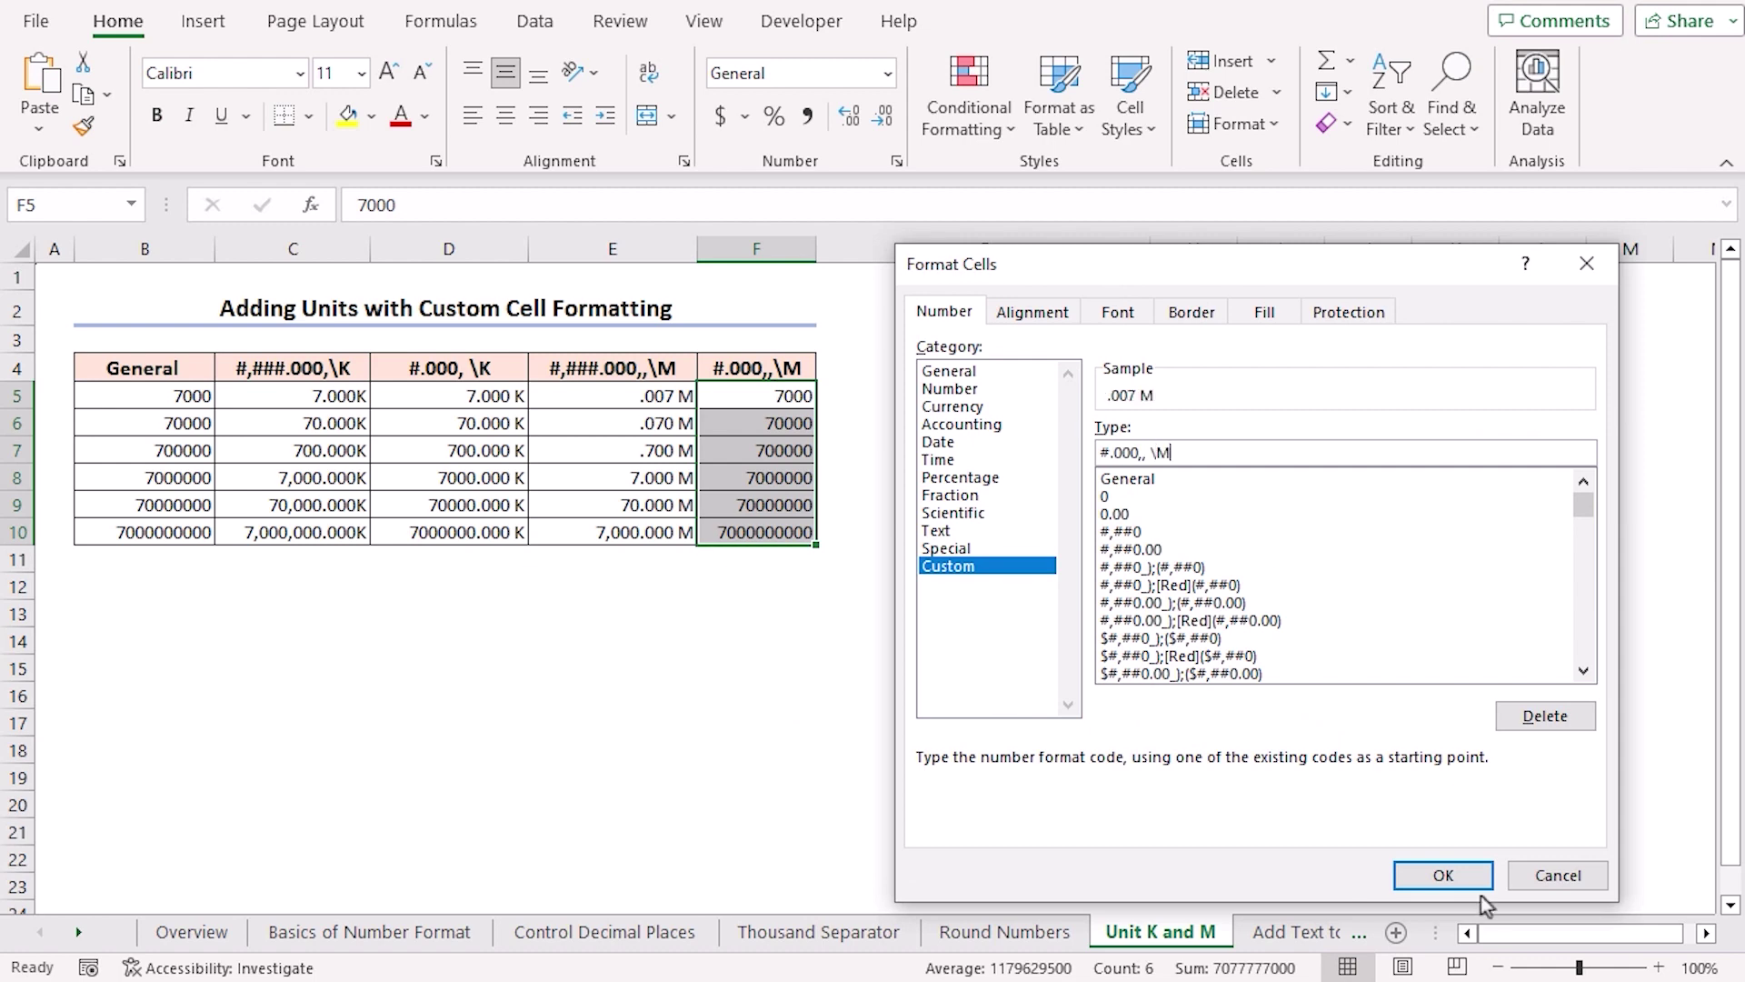
{"action": "left_click", "coordinate": [1478, 883]}
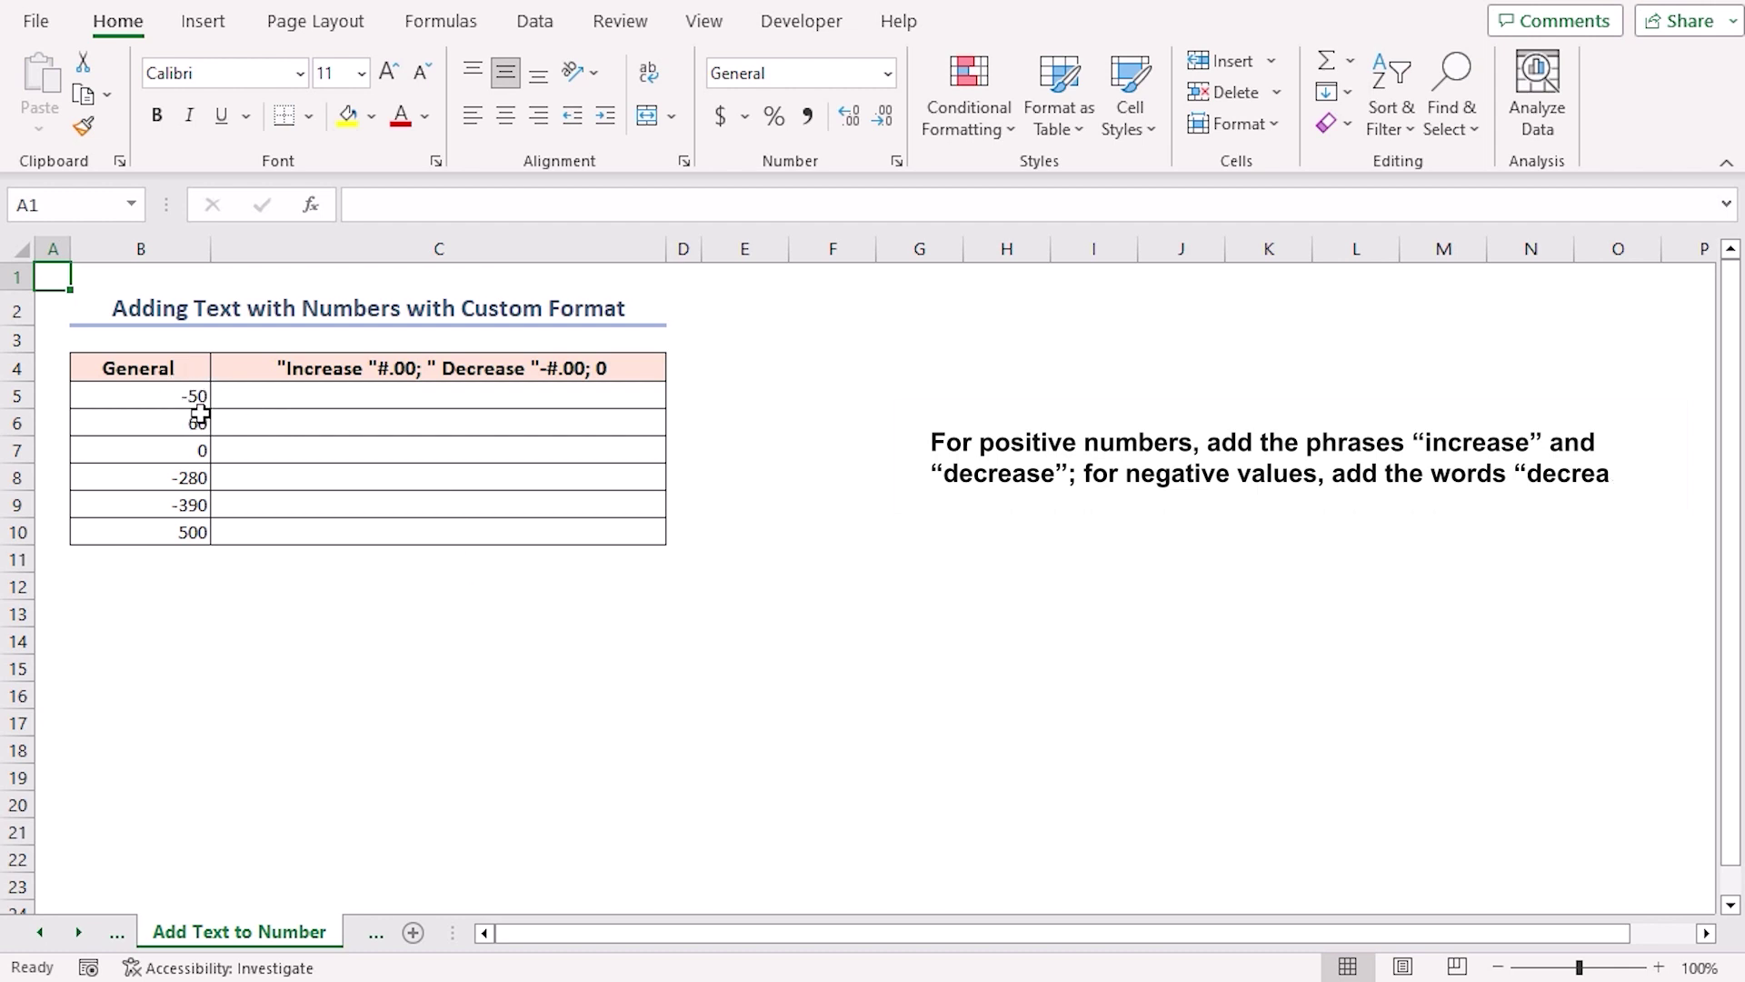
Step: On the Add Text to Number sheet, copy the General values in B5:B10 into C5:C10
{"action": "left_click_drag", "start_coordinate": [193, 396], "coordinate": [155, 530]}
{"action": "key", "text": "ctrl+c"}
{"action": "left_click", "coordinate": [244, 397]}
{"action": "key", "text": "ctrl+v"}
Step: Apply the custom format "Increase "#.00;"Decrease "-#.00;0 to C5:C10 and check the first three cells
{"action": "key", "text": "ctrl+1"}
{"action": "left_click", "coordinate": [966, 565]}
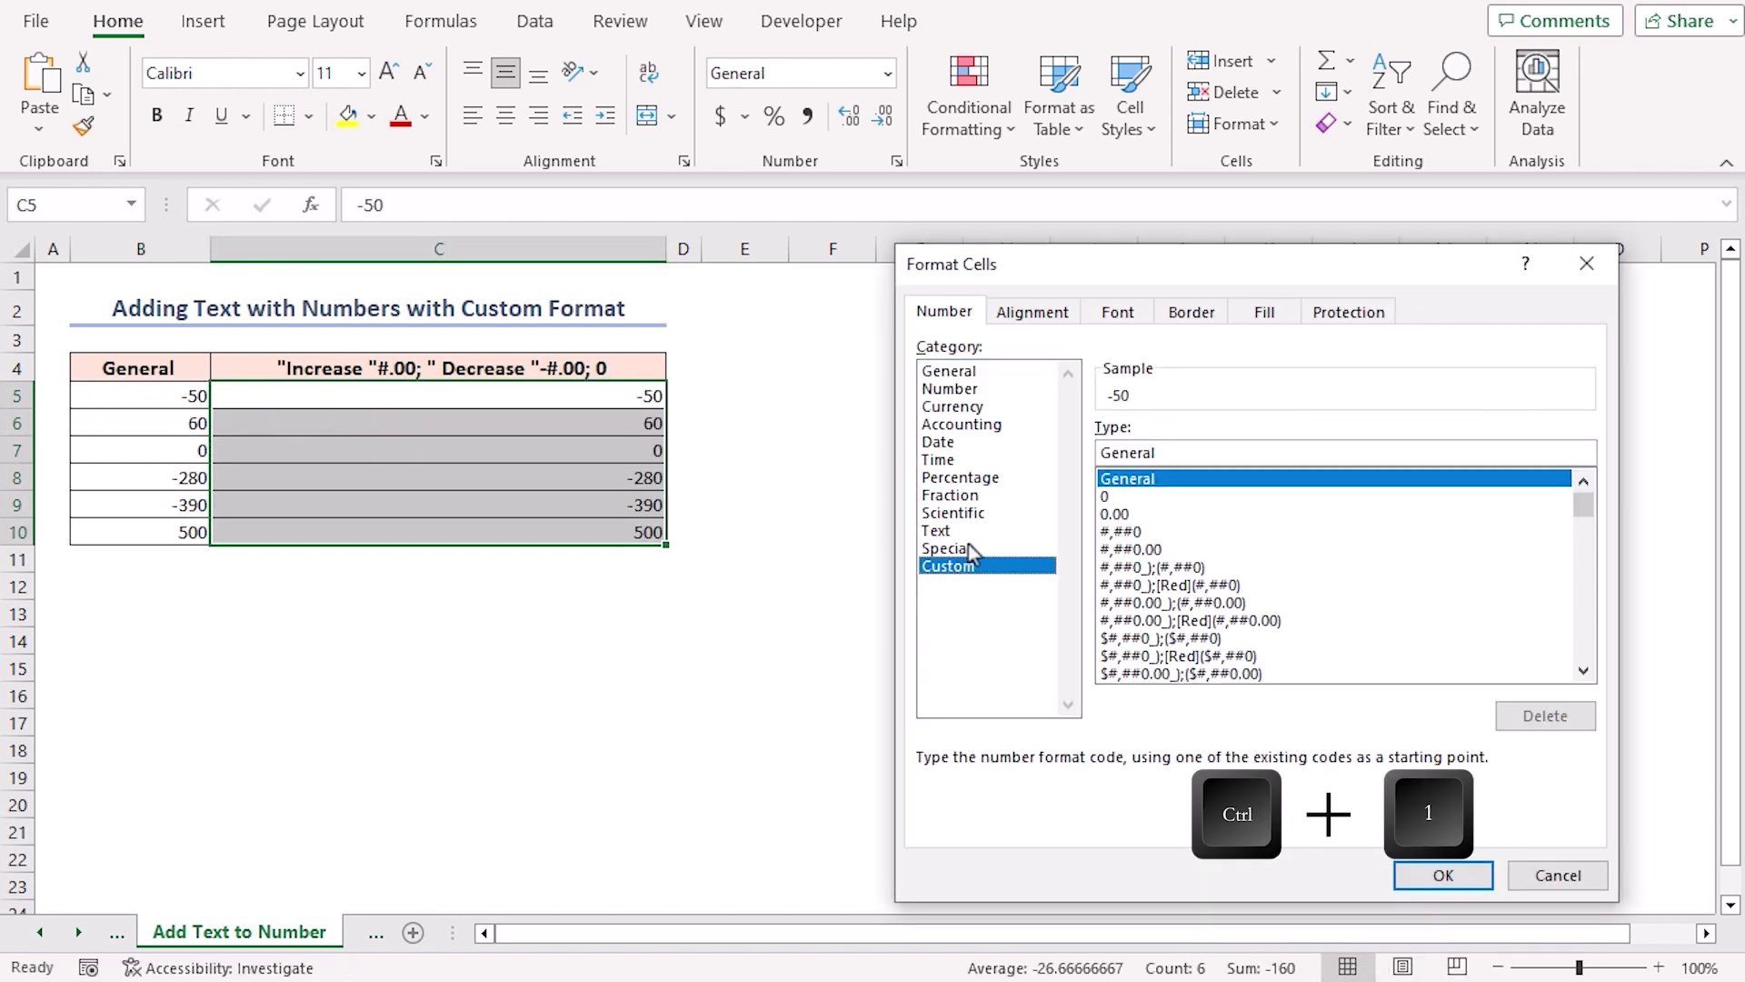
{"action": "left_click_drag", "start_coordinate": [1224, 265], "coordinate": [1132, 260]}
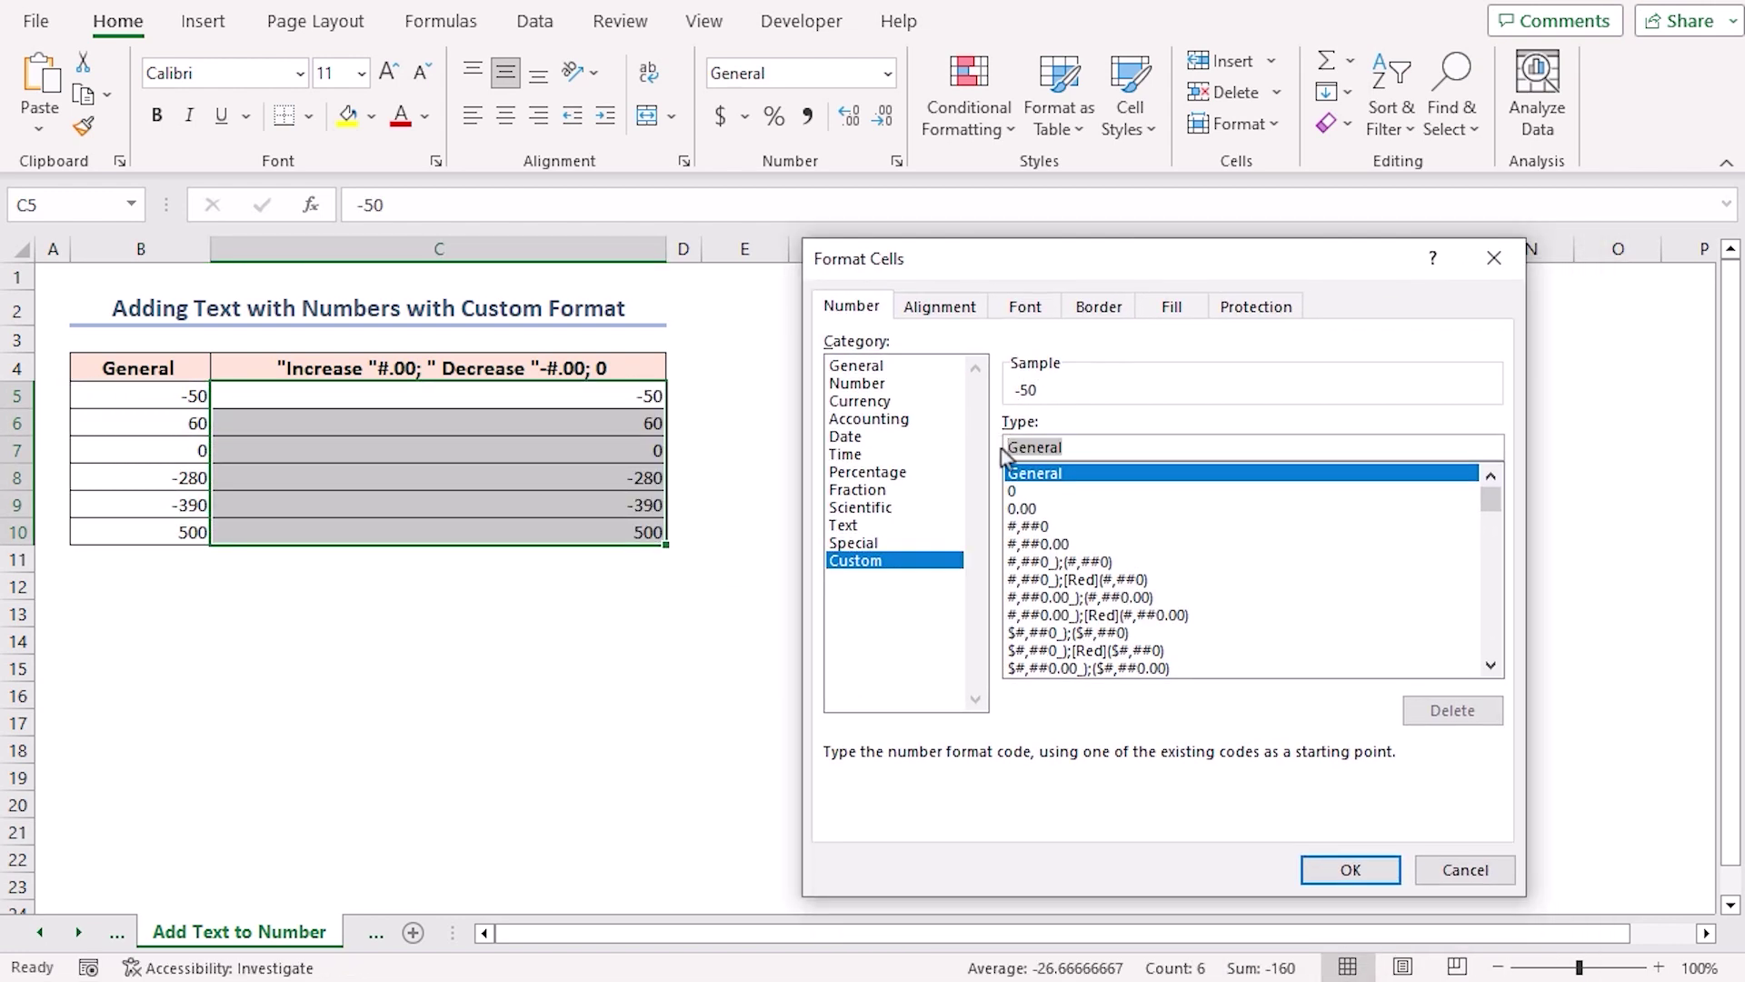
{"action": "type", "text": "\"Incre"}
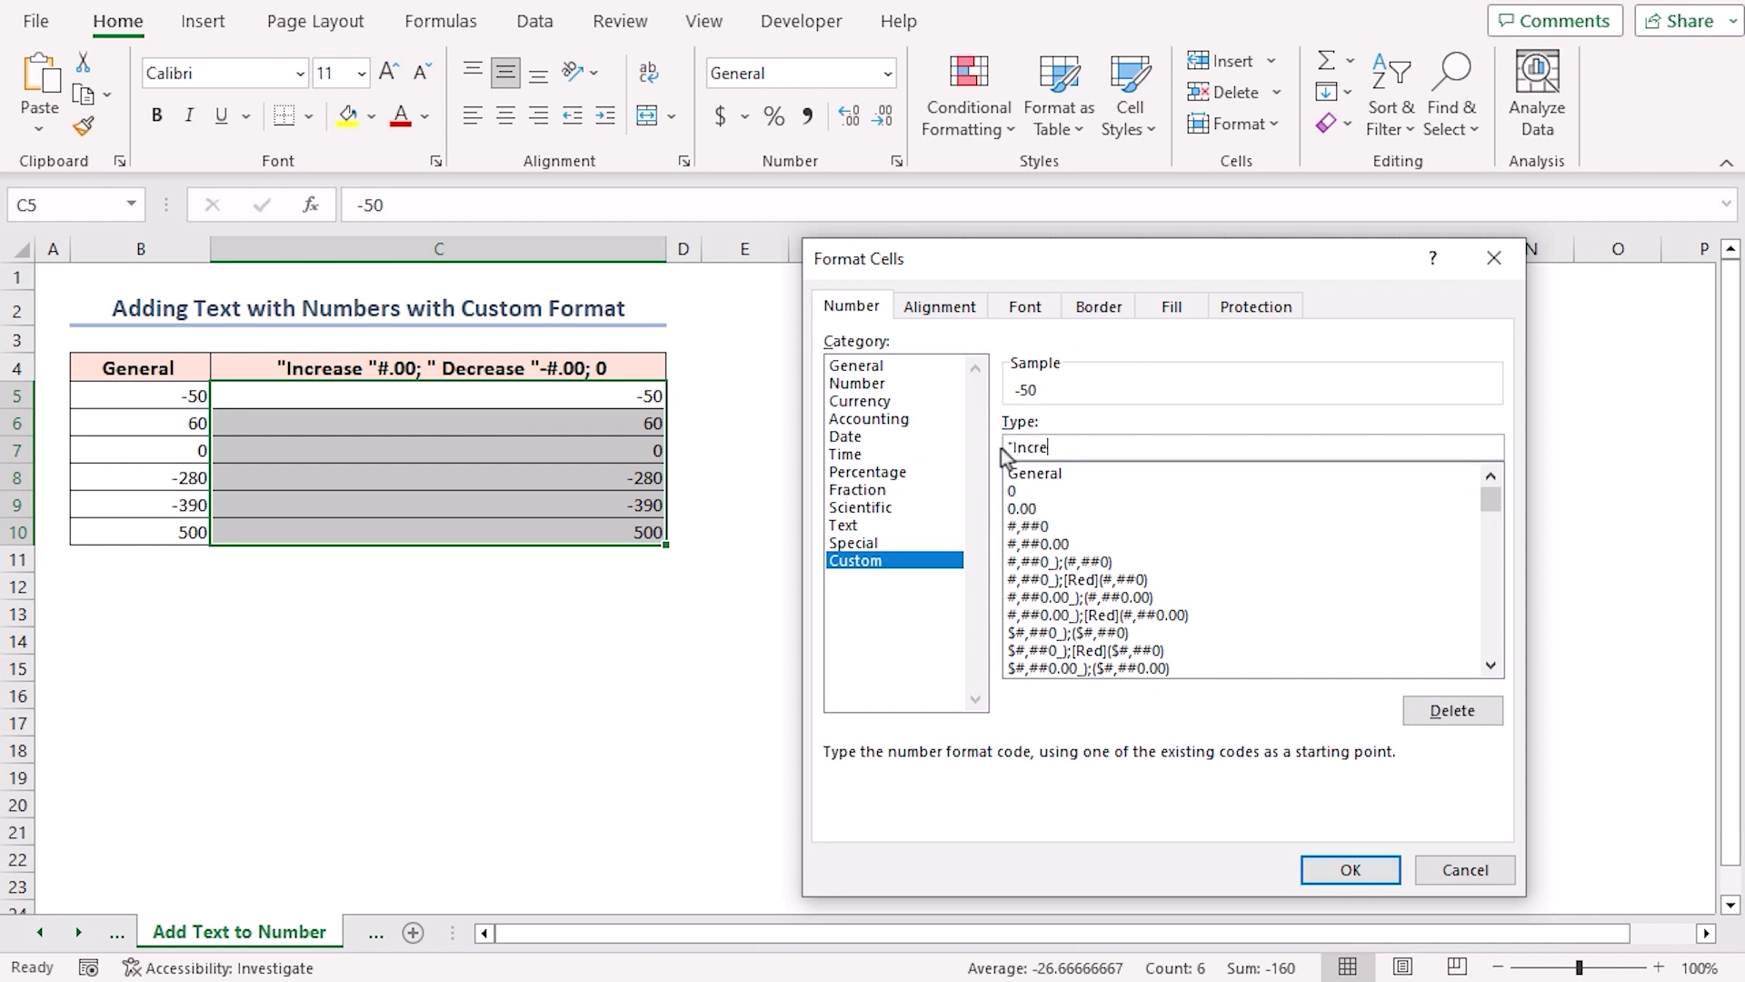
{"action": "type", "text": "ase \"#.00;\"Decrease \"-#."}
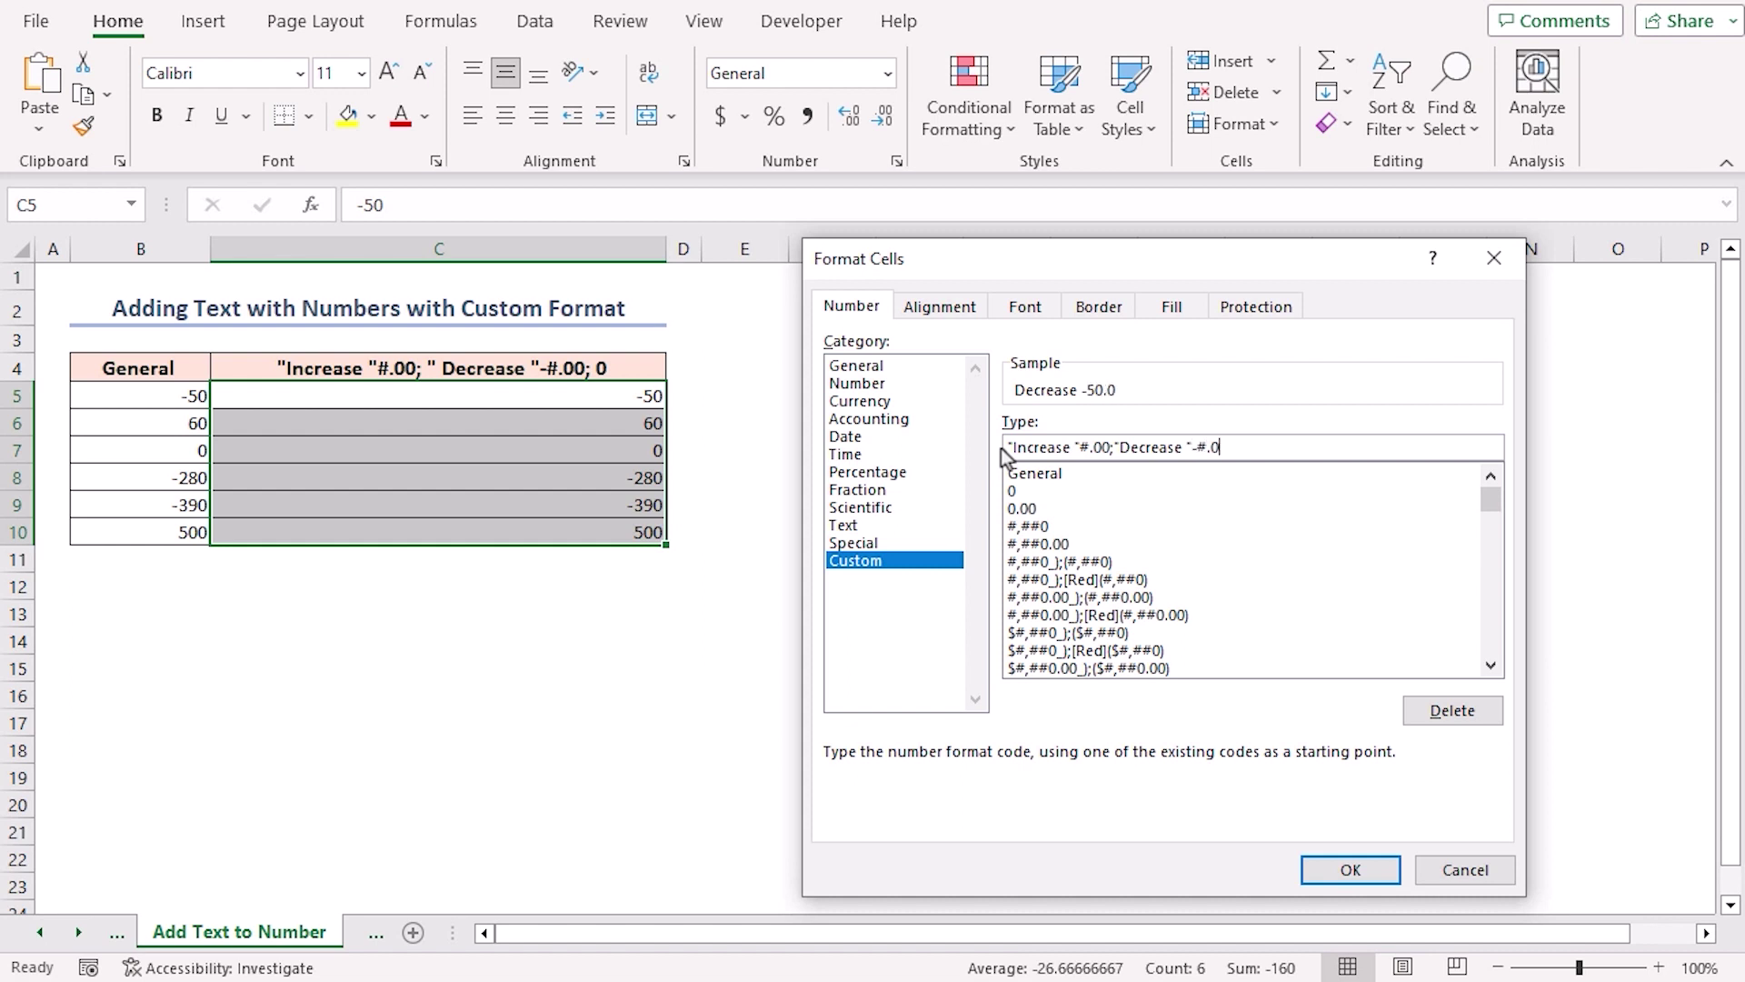
{"action": "type", "text": "0;0"}
{"action": "left_click", "coordinate": [1350, 869]}
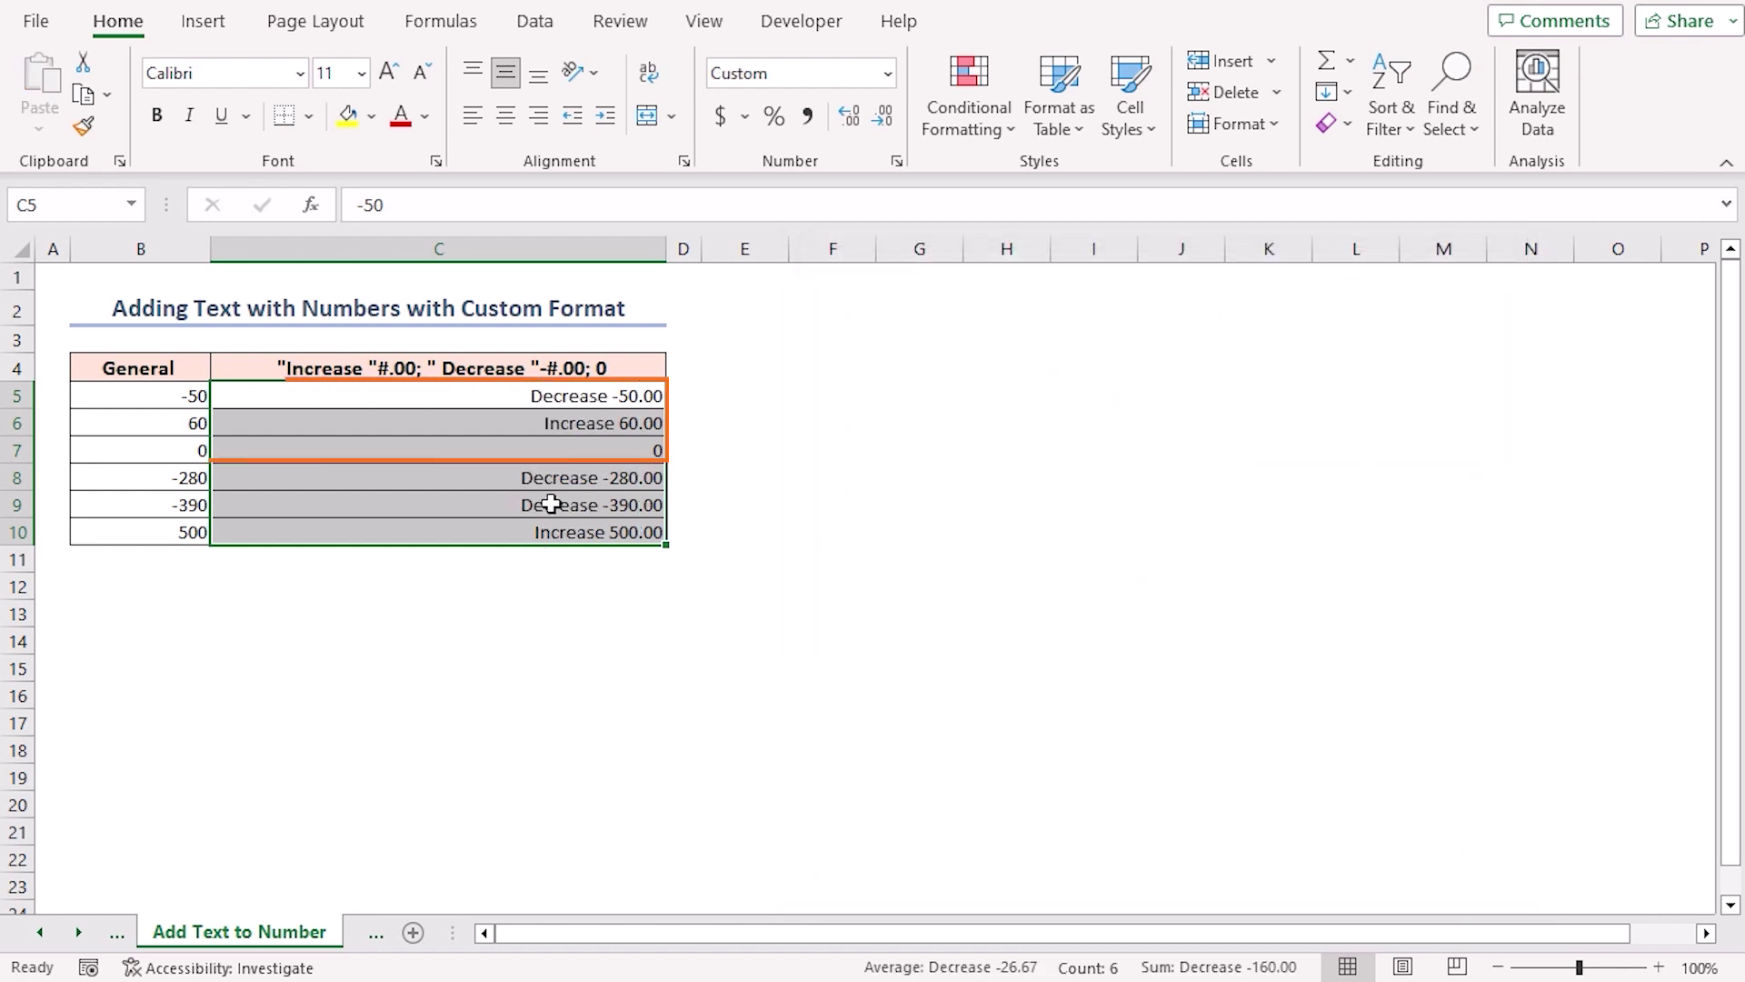
{"action": "left_click_drag", "start_coordinate": [537, 397], "coordinate": [547, 454]}
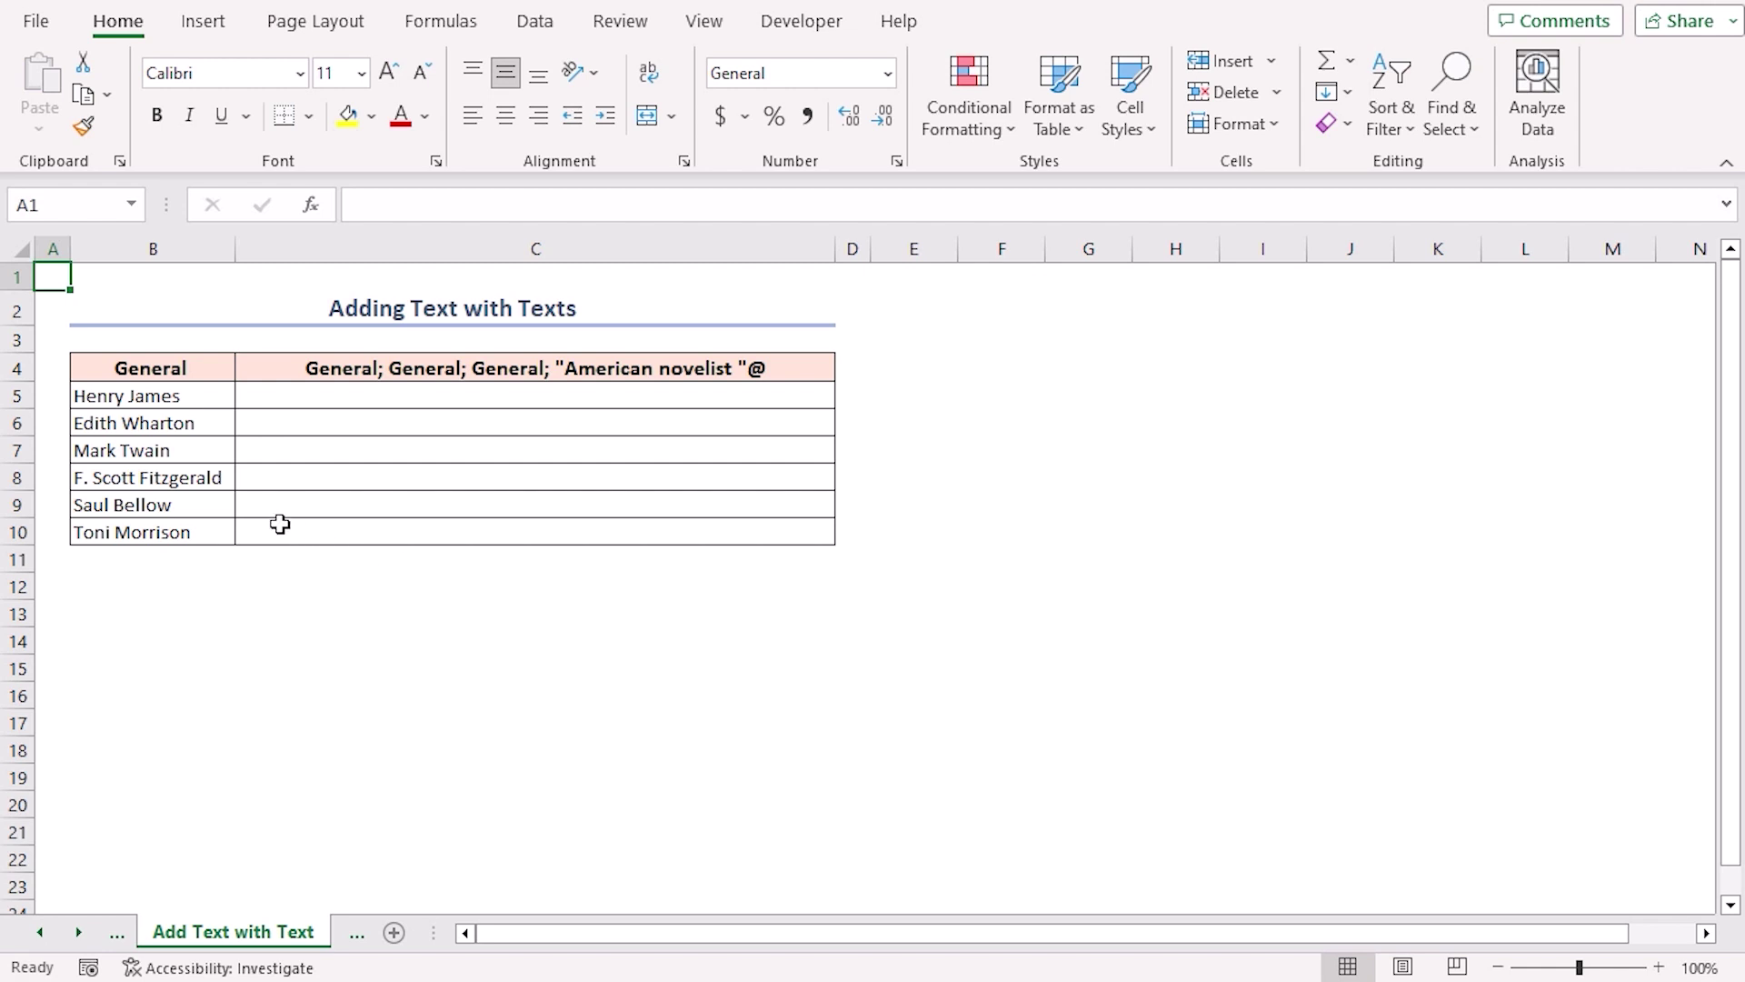
Step: On the Add Text with Text sheet, copy the novelist names in B5:B10 into C5:C10
{"action": "left_click_drag", "start_coordinate": [128, 397], "coordinate": [160, 530]}
{"action": "left_click", "coordinate": [319, 396]}
{"action": "type", "text": "Henry James Edith Wharton Mark Twain F. Scott Fitzgerald Saul Bellow Toni Morrison"}
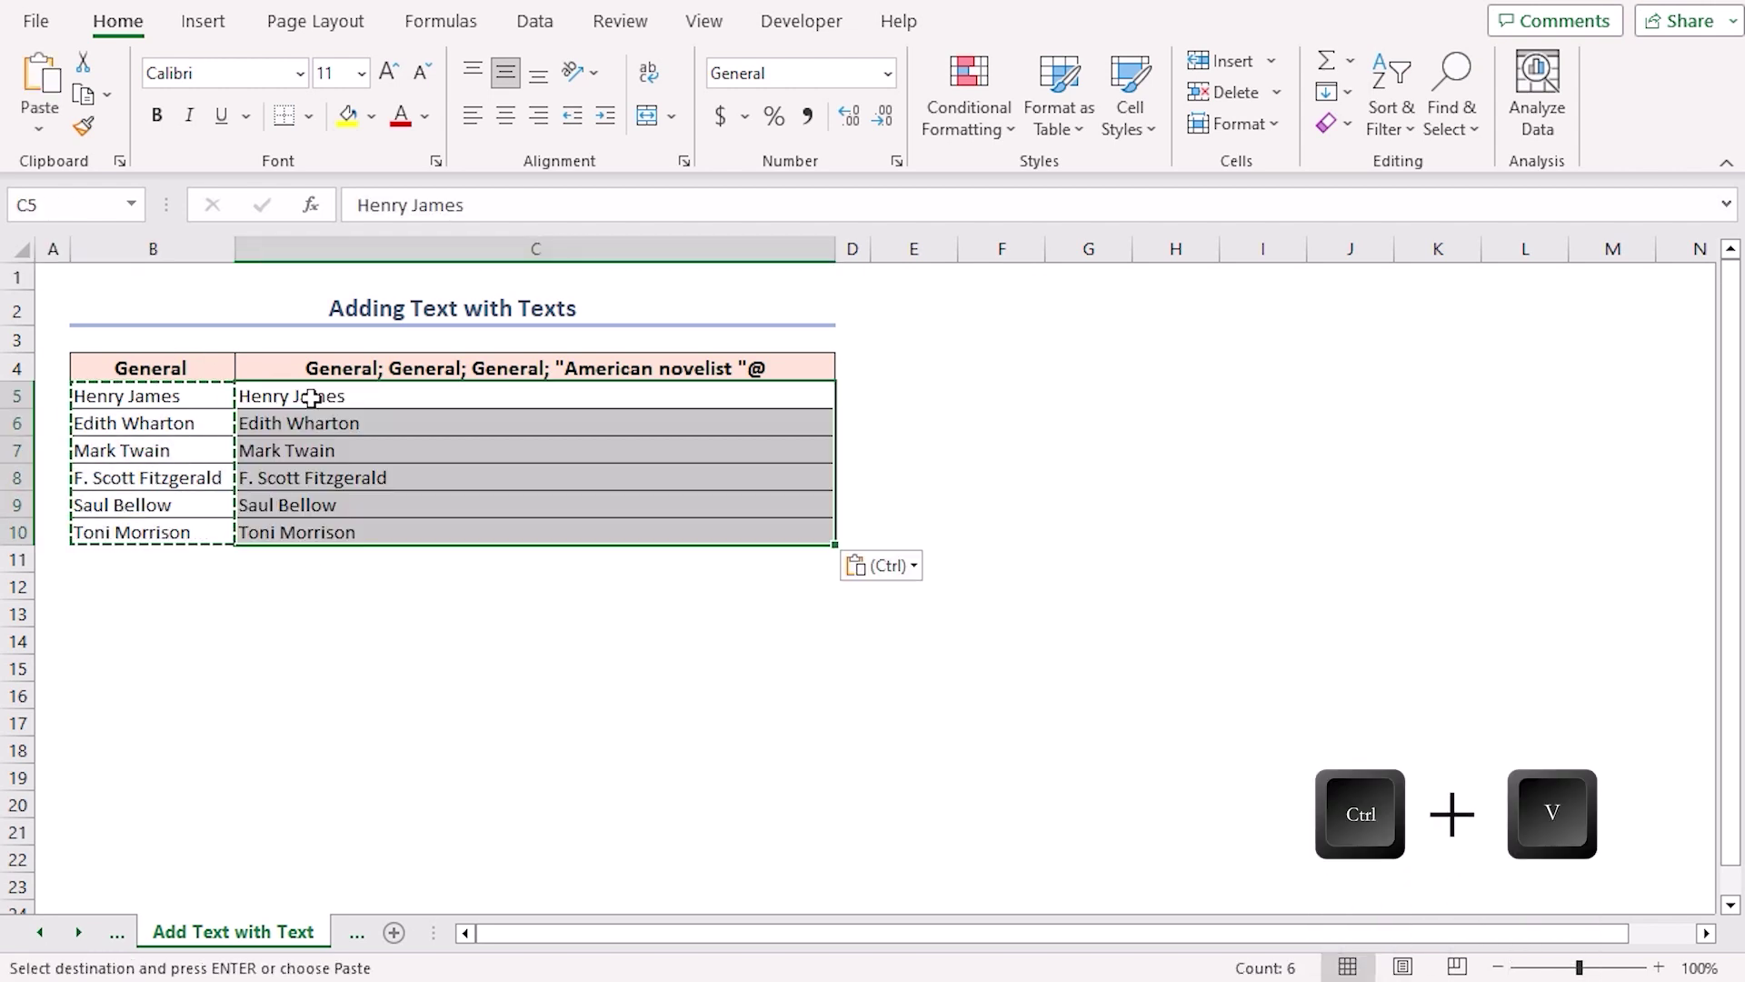
Step: Apply the custom format General;General;General;"American novelist "@ to the names in C5:C10
{"action": "key", "text": "ctrl+1"}
{"action": "left_click", "coordinate": [855, 560]}
{"action": "left_click_drag", "start_coordinate": [1077, 449], "coordinate": [1004, 453]}
{"action": "type", "text": "General;General;General"}
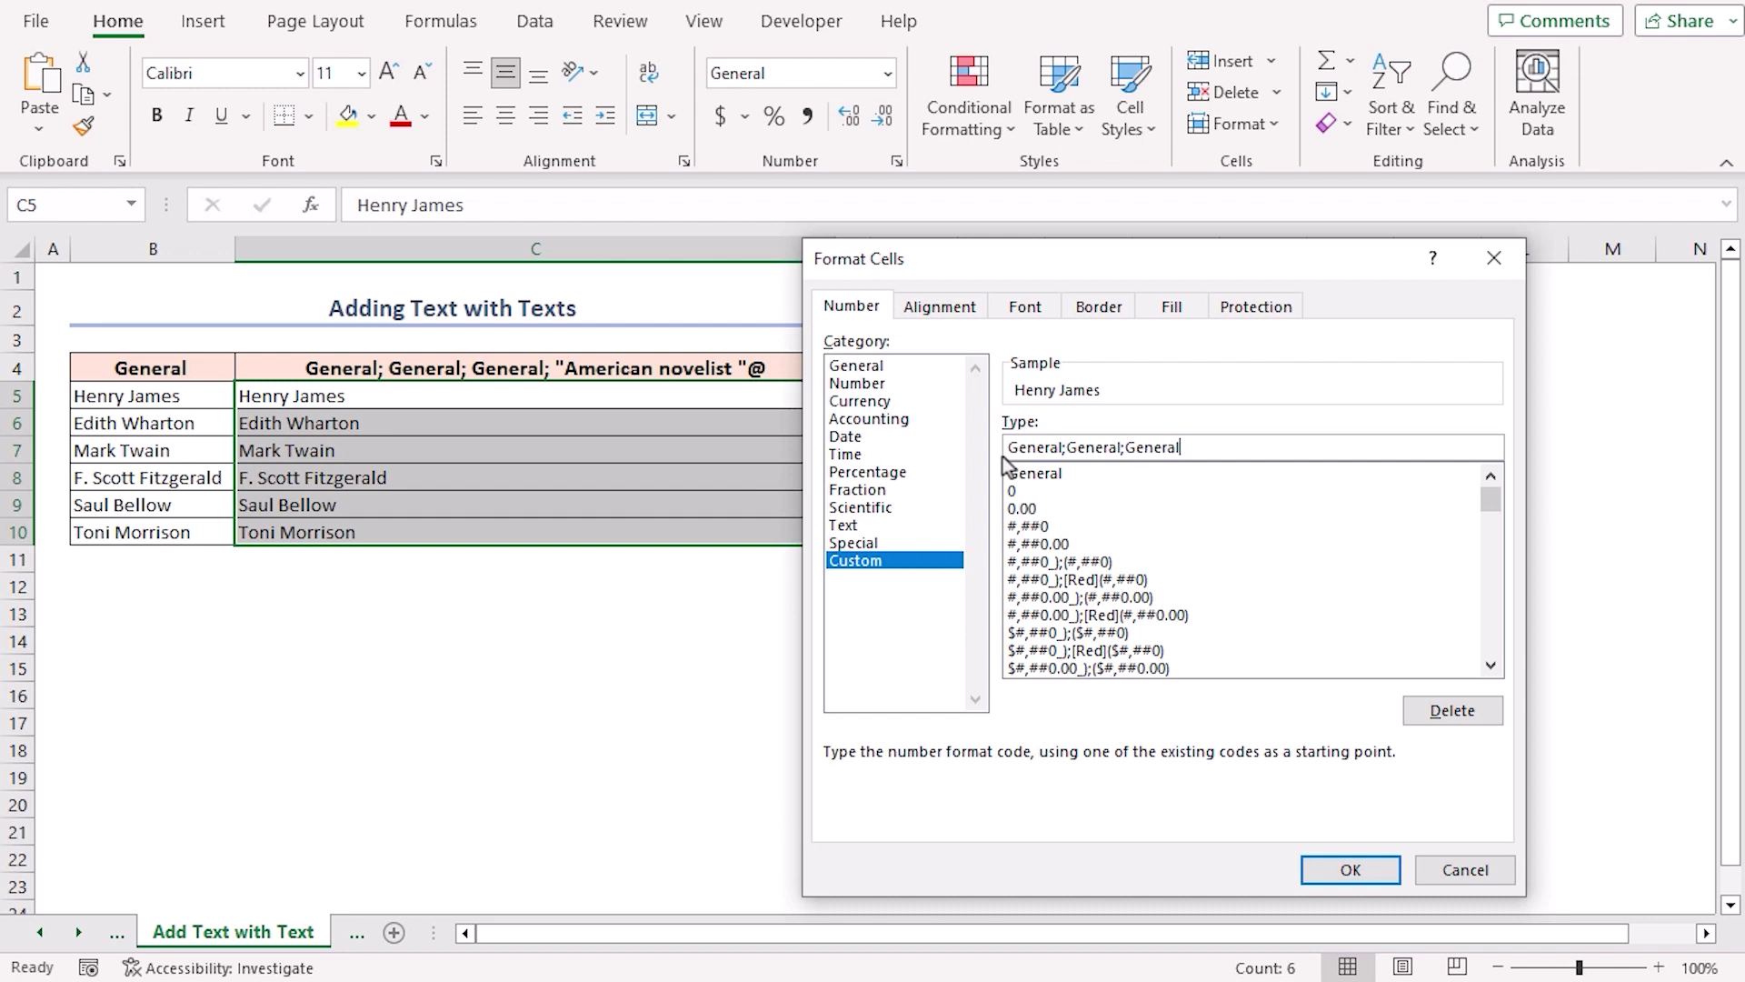
{"action": "type", "text": ";@"}
{"action": "left_click", "coordinate": [1185, 448]}
{"action": "type", "text": "\"American novelist \""}
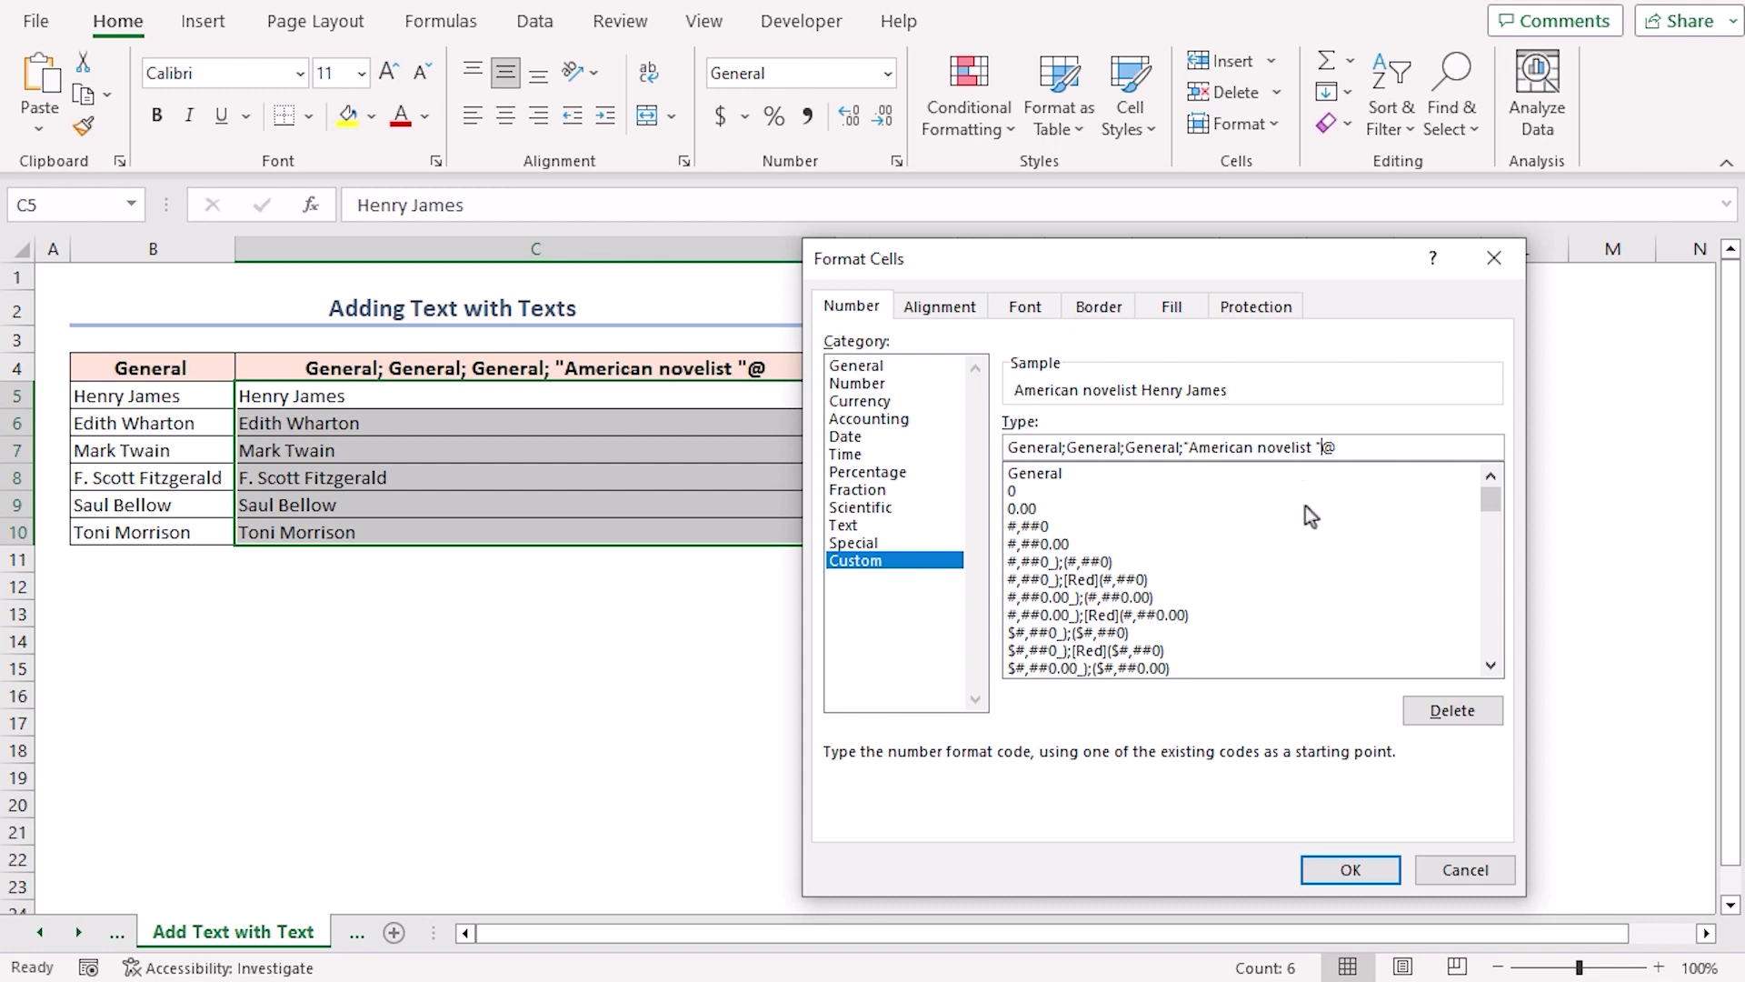
{"action": "left_click", "coordinate": [1348, 875]}
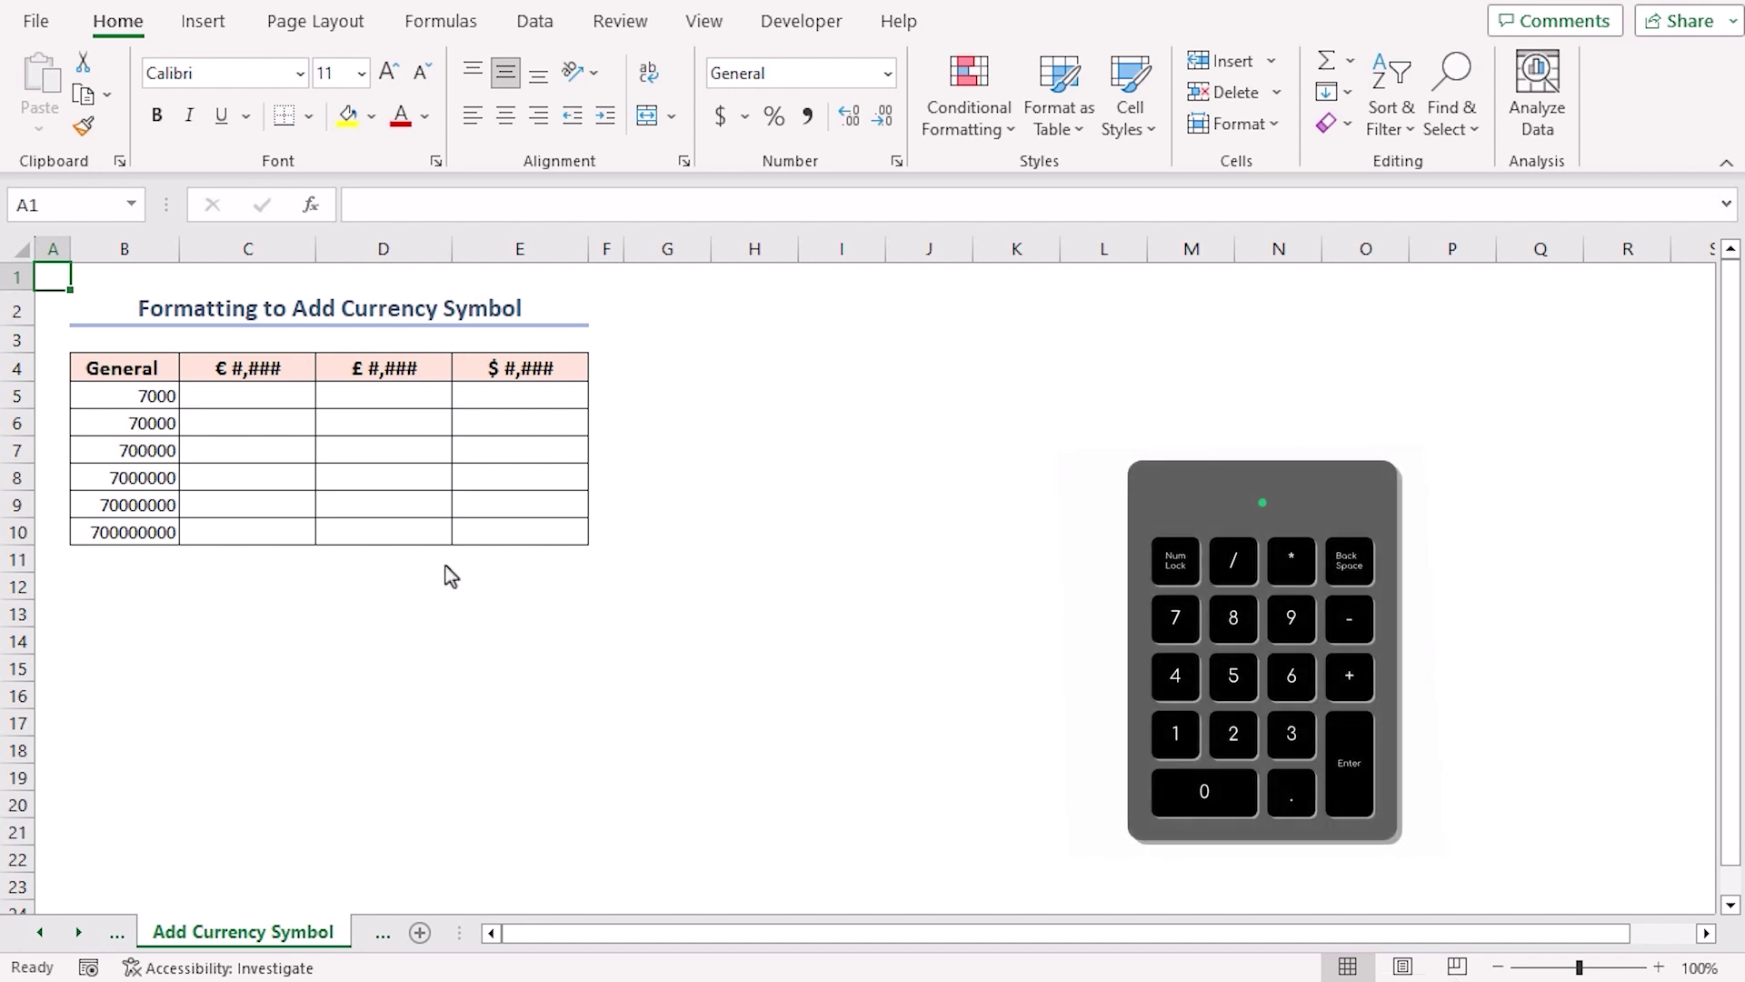
Step: On the Add Currency Symbol sheet, copy the General values in B5:B10 into C5:C10
{"action": "left_click_drag", "start_coordinate": [141, 395], "coordinate": [146, 534]}
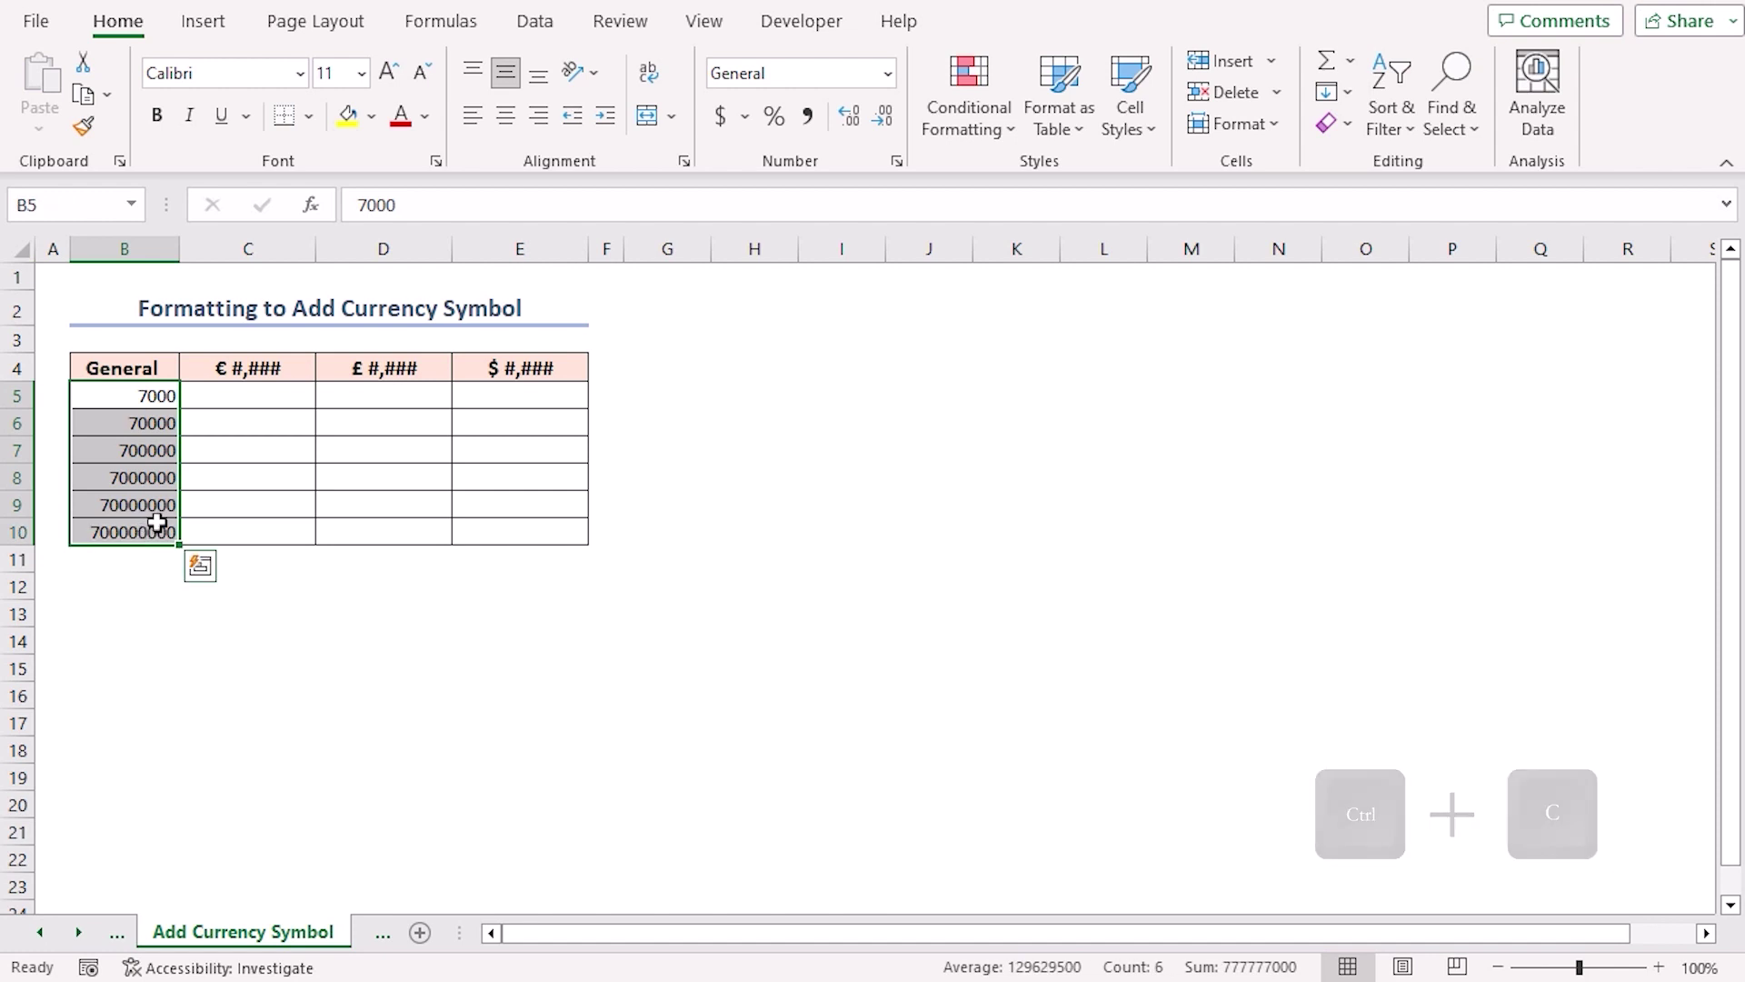
{"action": "key", "text": "ctrl+c"}
{"action": "left_click", "coordinate": [247, 397]}
{"action": "key", "text": "ctrl+v"}
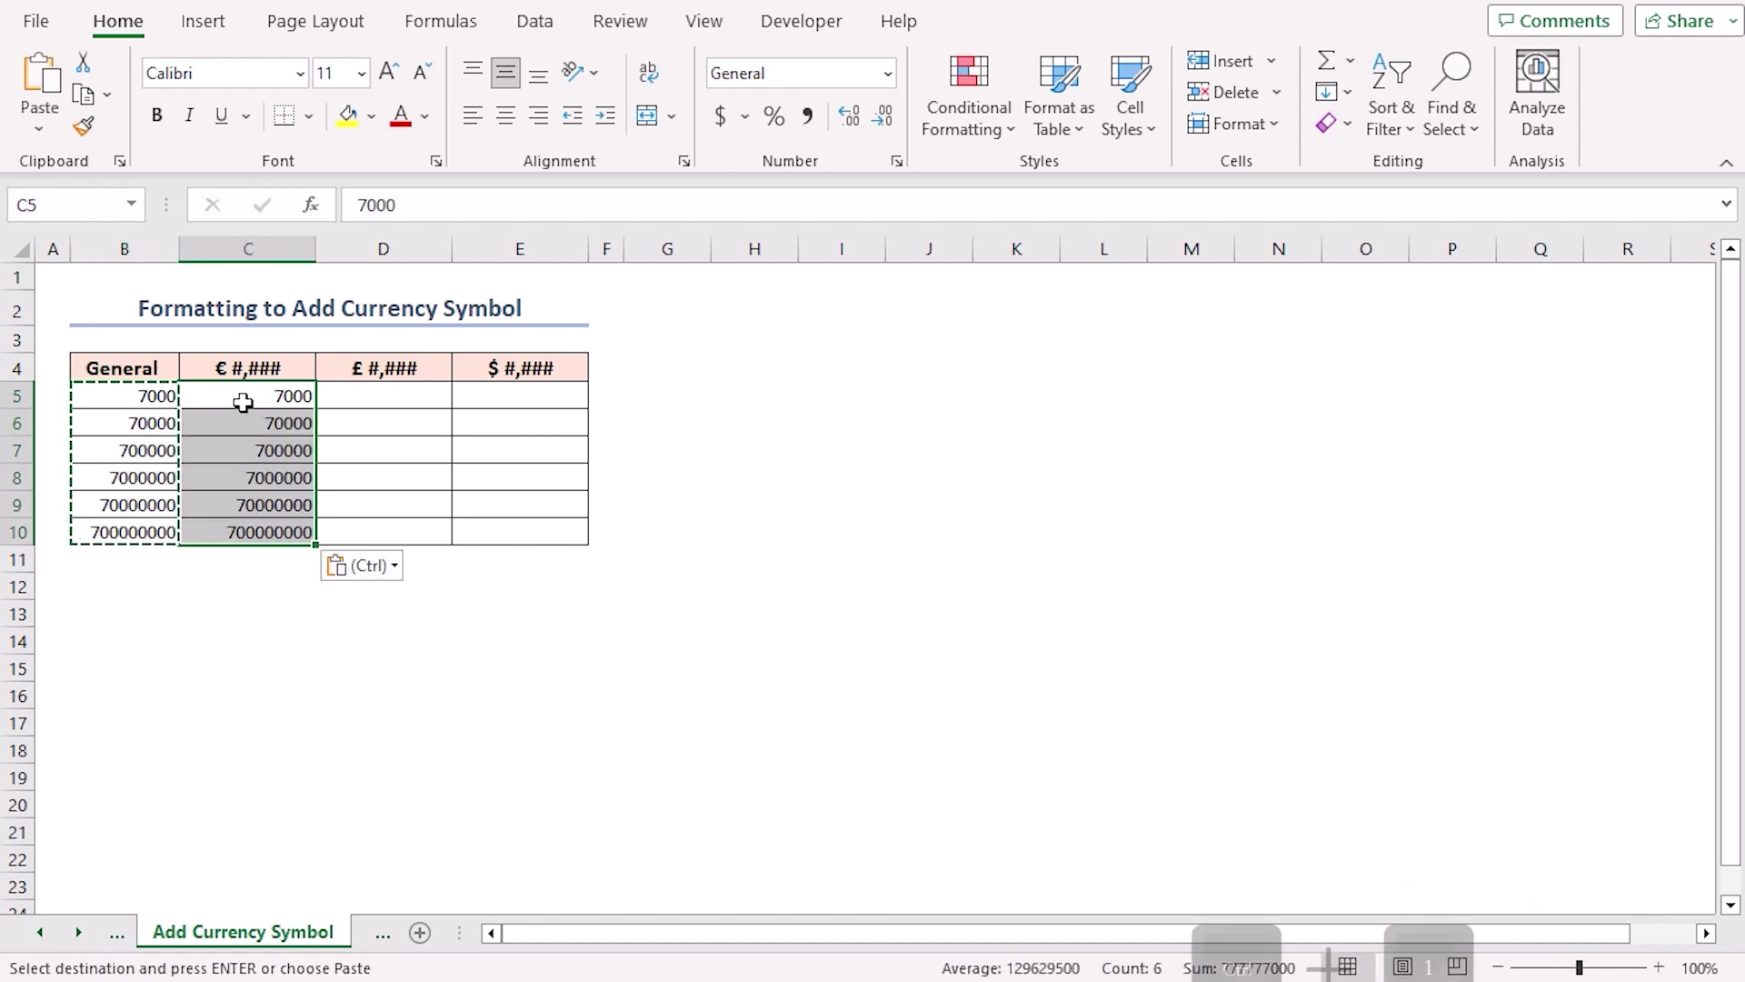
Step: Apply the custom euro format €#,### to the copied values in C5:C10
{"action": "key", "text": "ctrl+1"}
{"action": "left_click", "coordinate": [855, 561]}
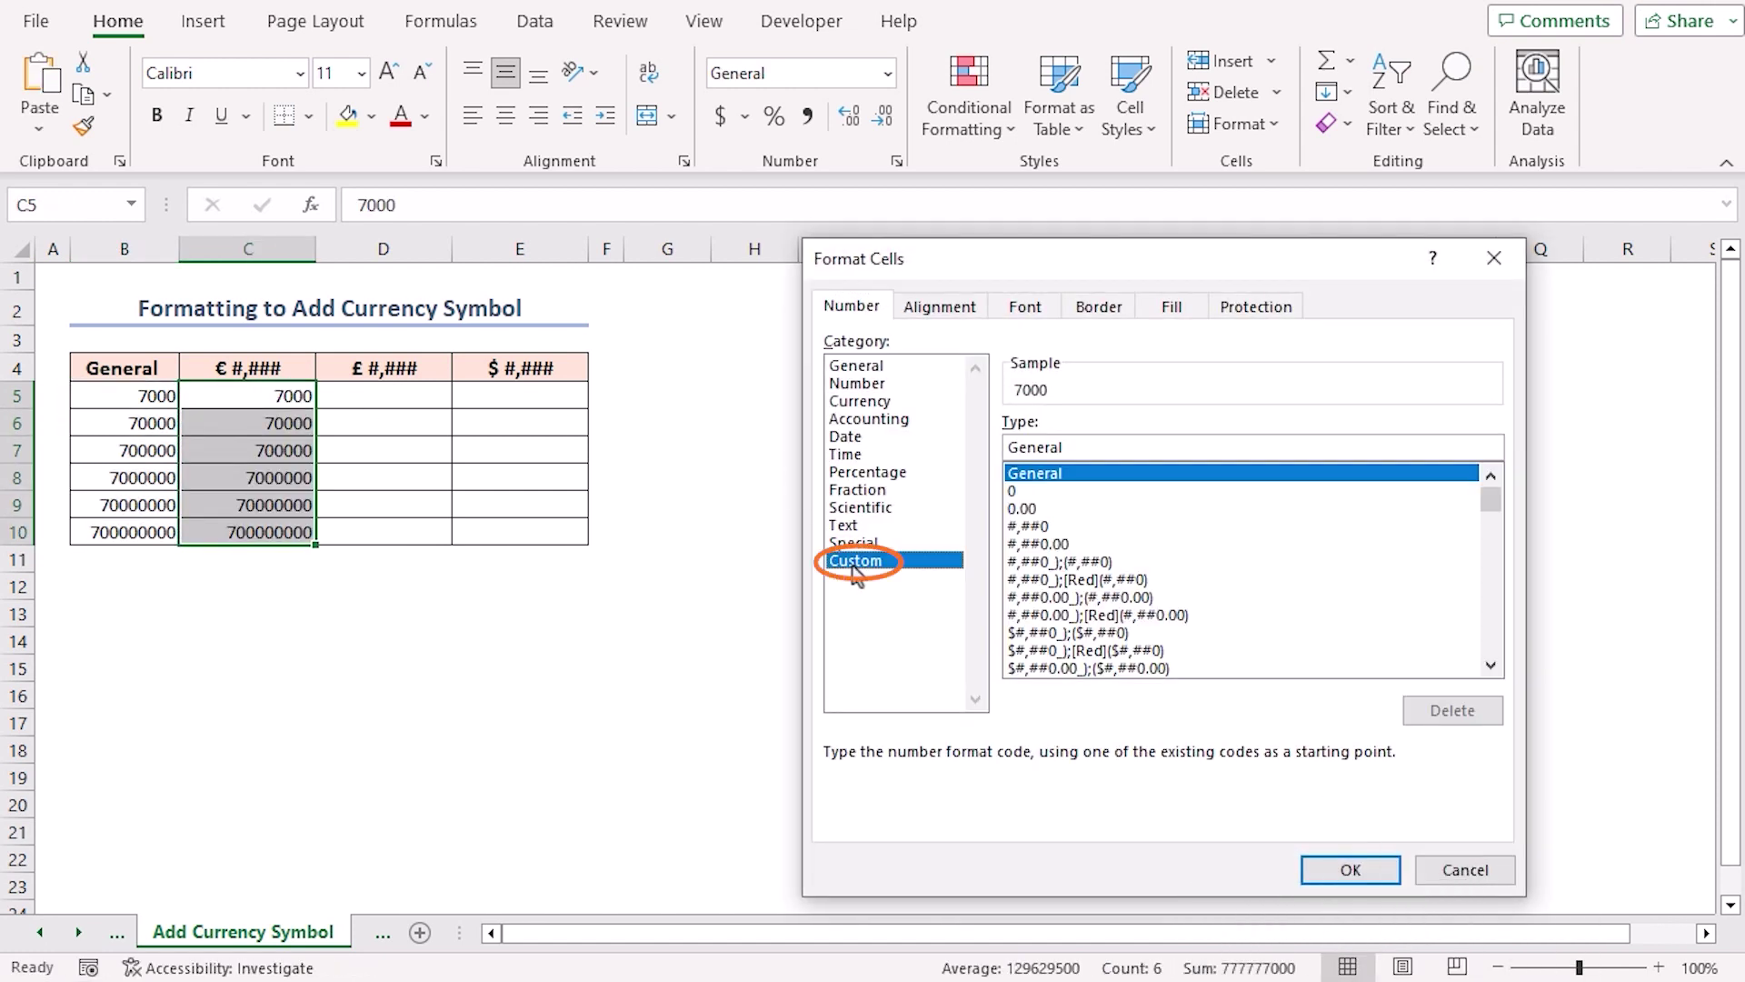
{"action": "left_click_drag", "start_coordinate": [1065, 447], "coordinate": [975, 455]}
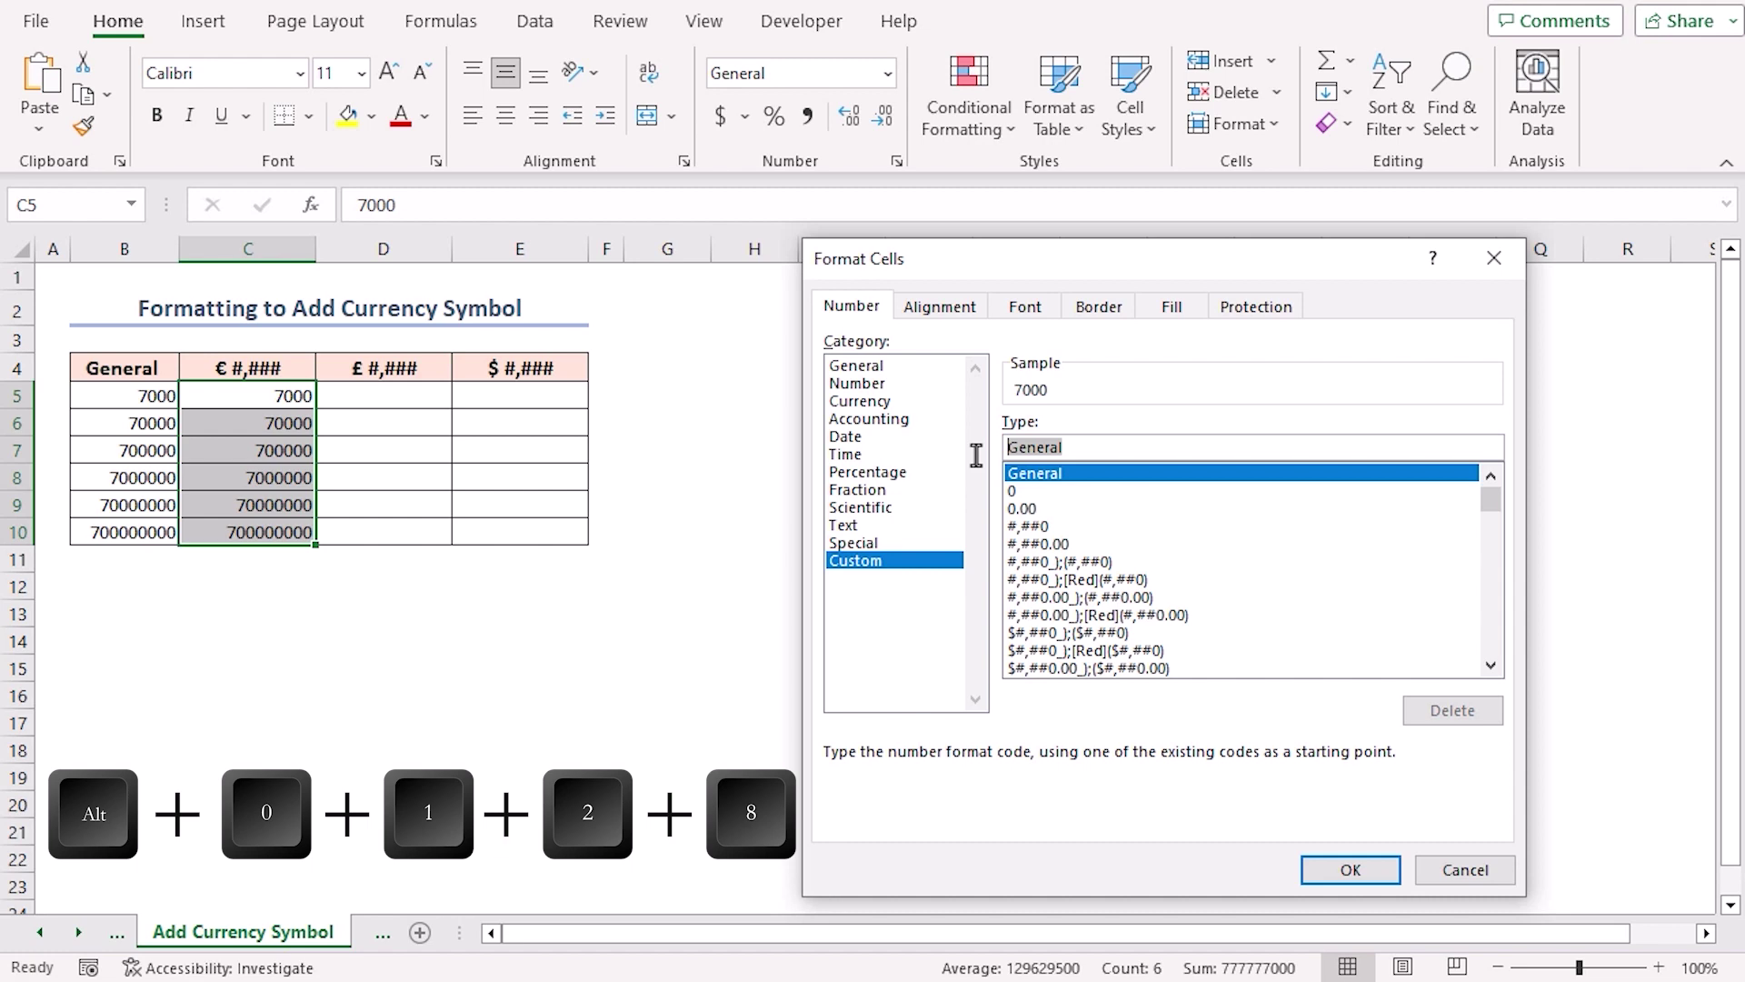
{"action": "type", "text": "€#,###"}
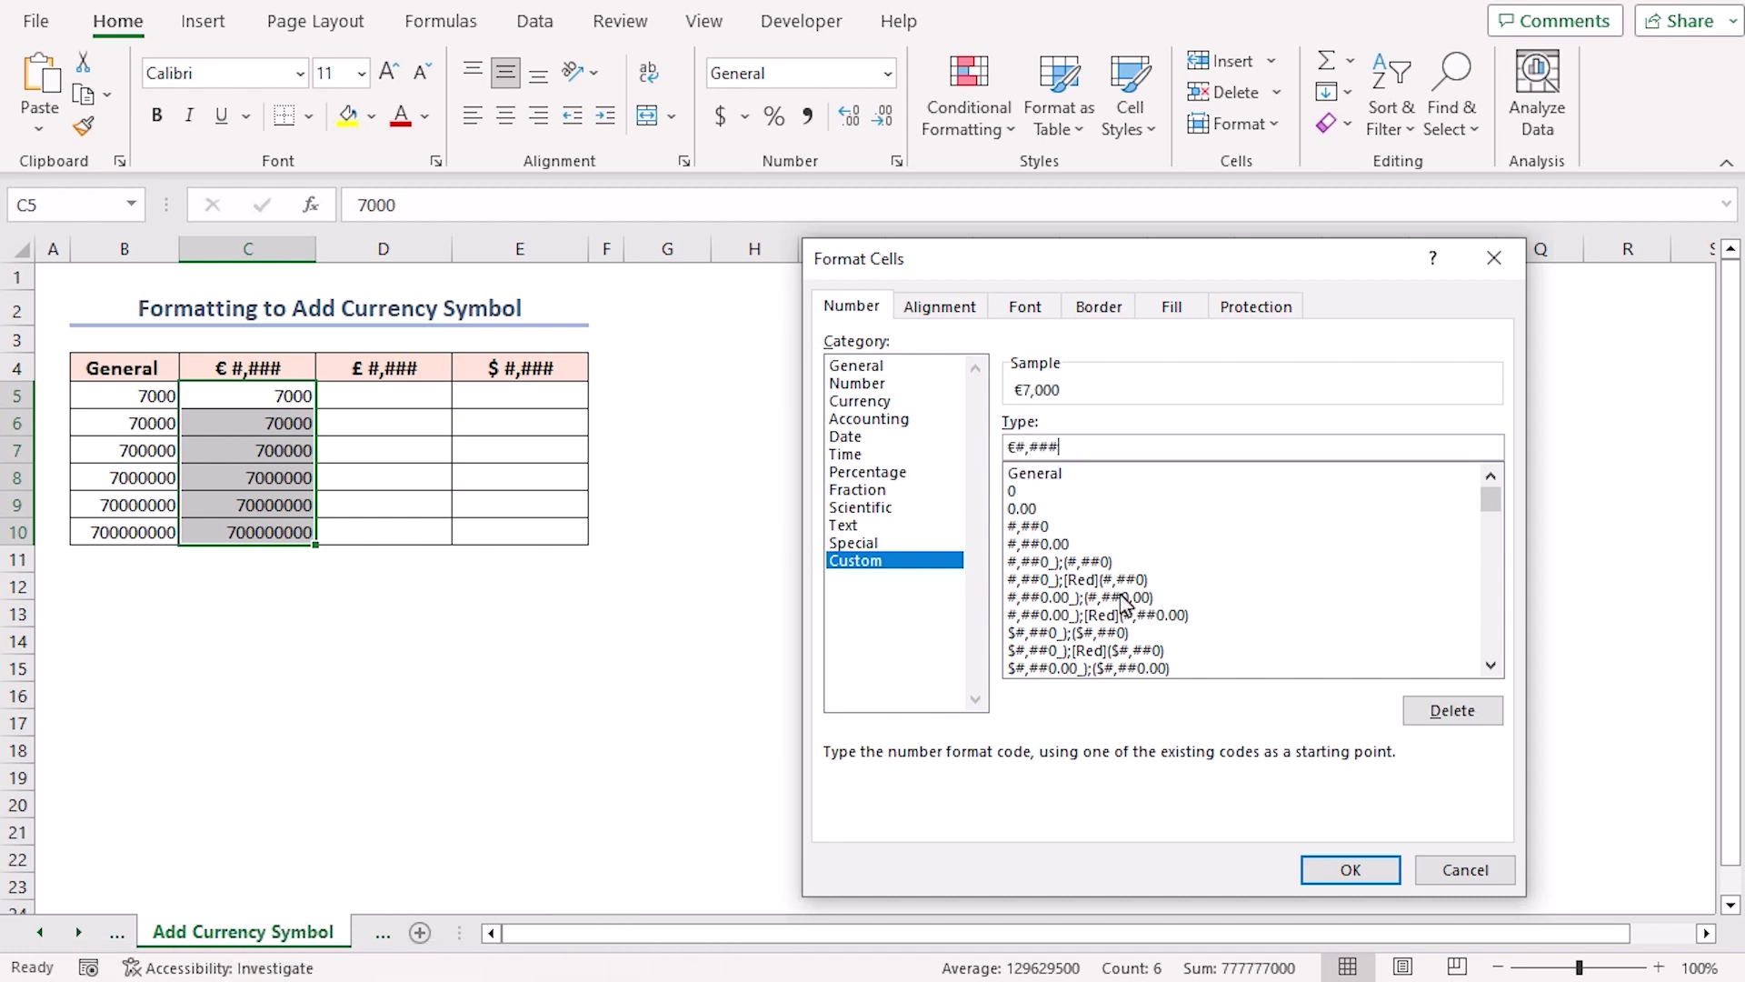
{"action": "left_click", "coordinate": [1351, 871]}
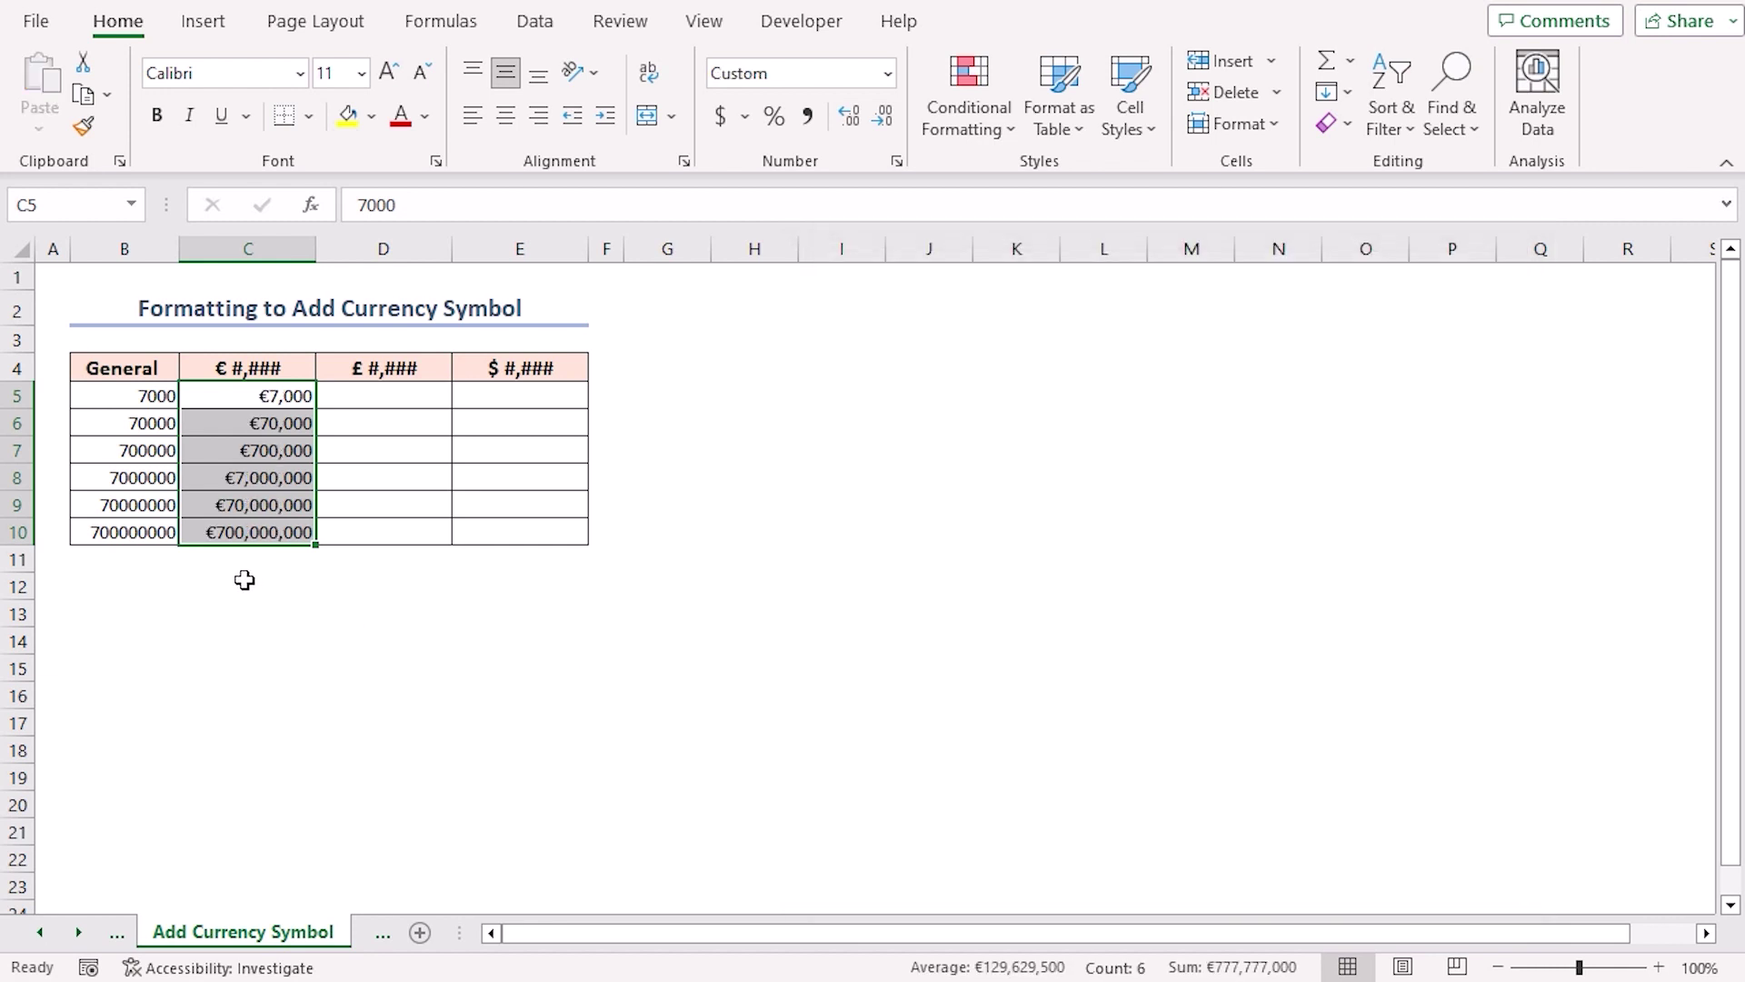
Step: Copy the General values in B5:B10 into D5:D10 under the £ #,### heading
{"action": "left_click_drag", "start_coordinate": [112, 397], "coordinate": [125, 527]}
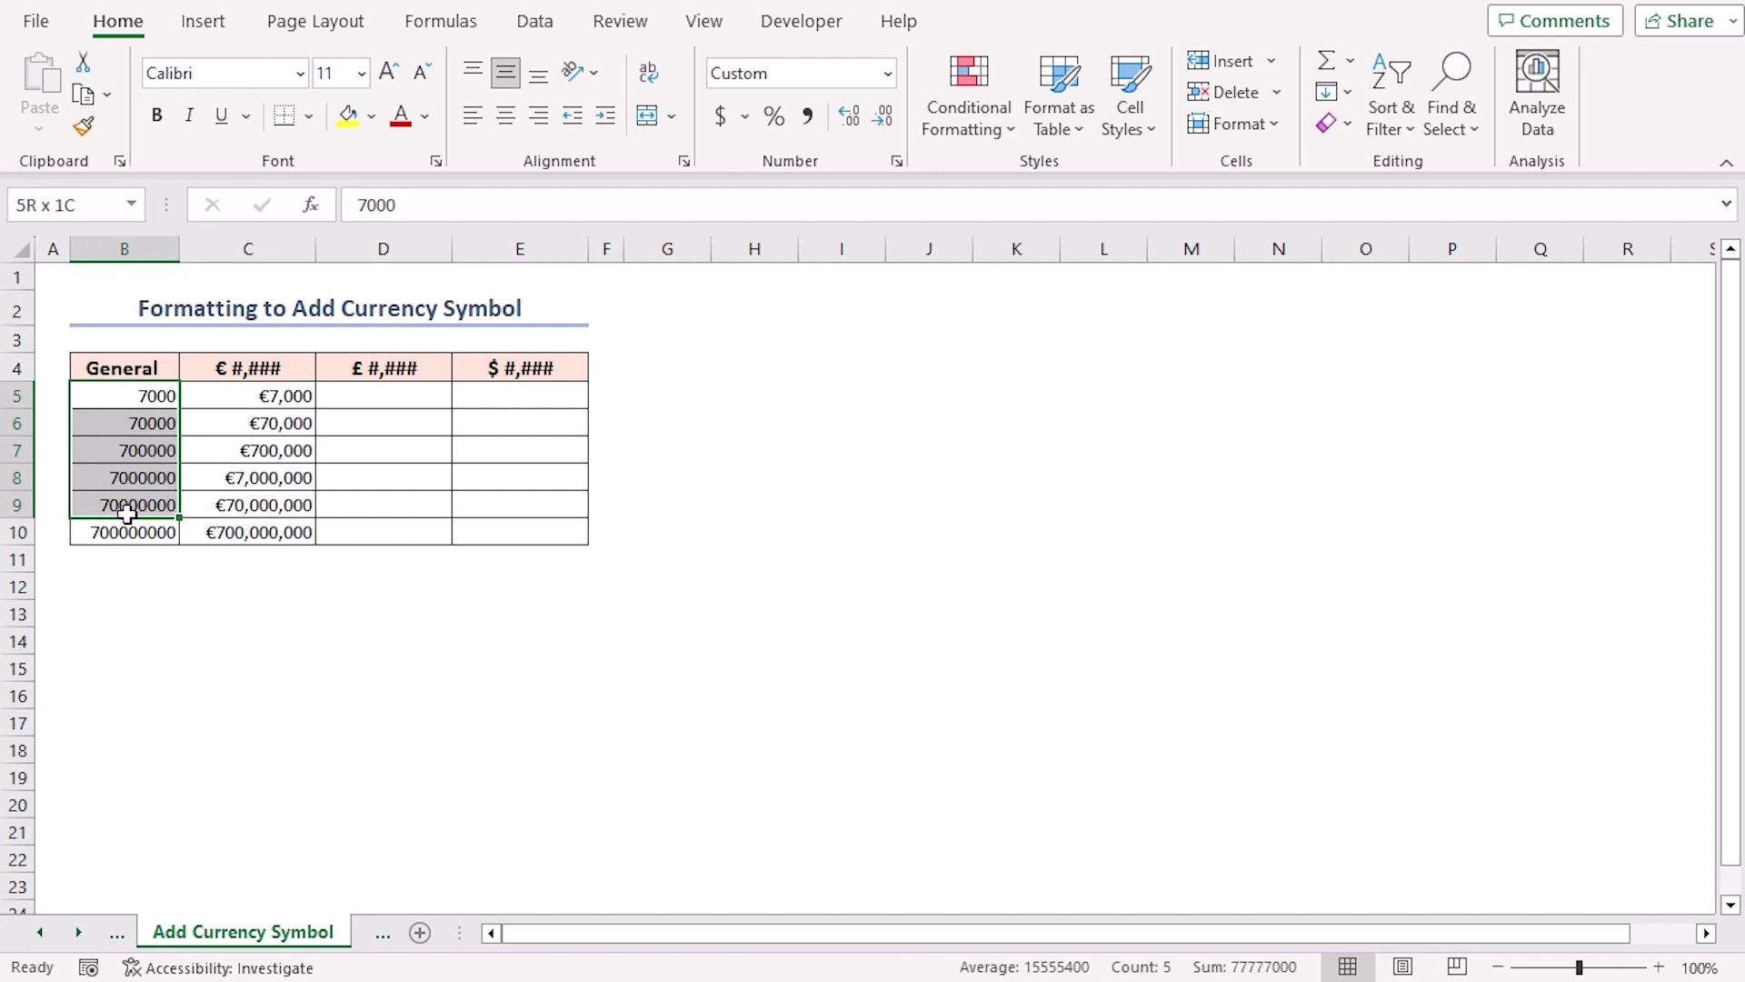
{"action": "key", "text": "ctrl+c"}
{"action": "left_click", "coordinate": [370, 393]}
{"action": "key", "text": "Return"}
Step: Apply the custom pound format £#,### to the copied values in D5:D10
{"action": "key", "text": "ctrl+1"}
{"action": "left_click", "coordinate": [858, 560]}
{"action": "double_click", "coordinate": [1023, 447]}
{"action": "type", "text": "£#,###"}
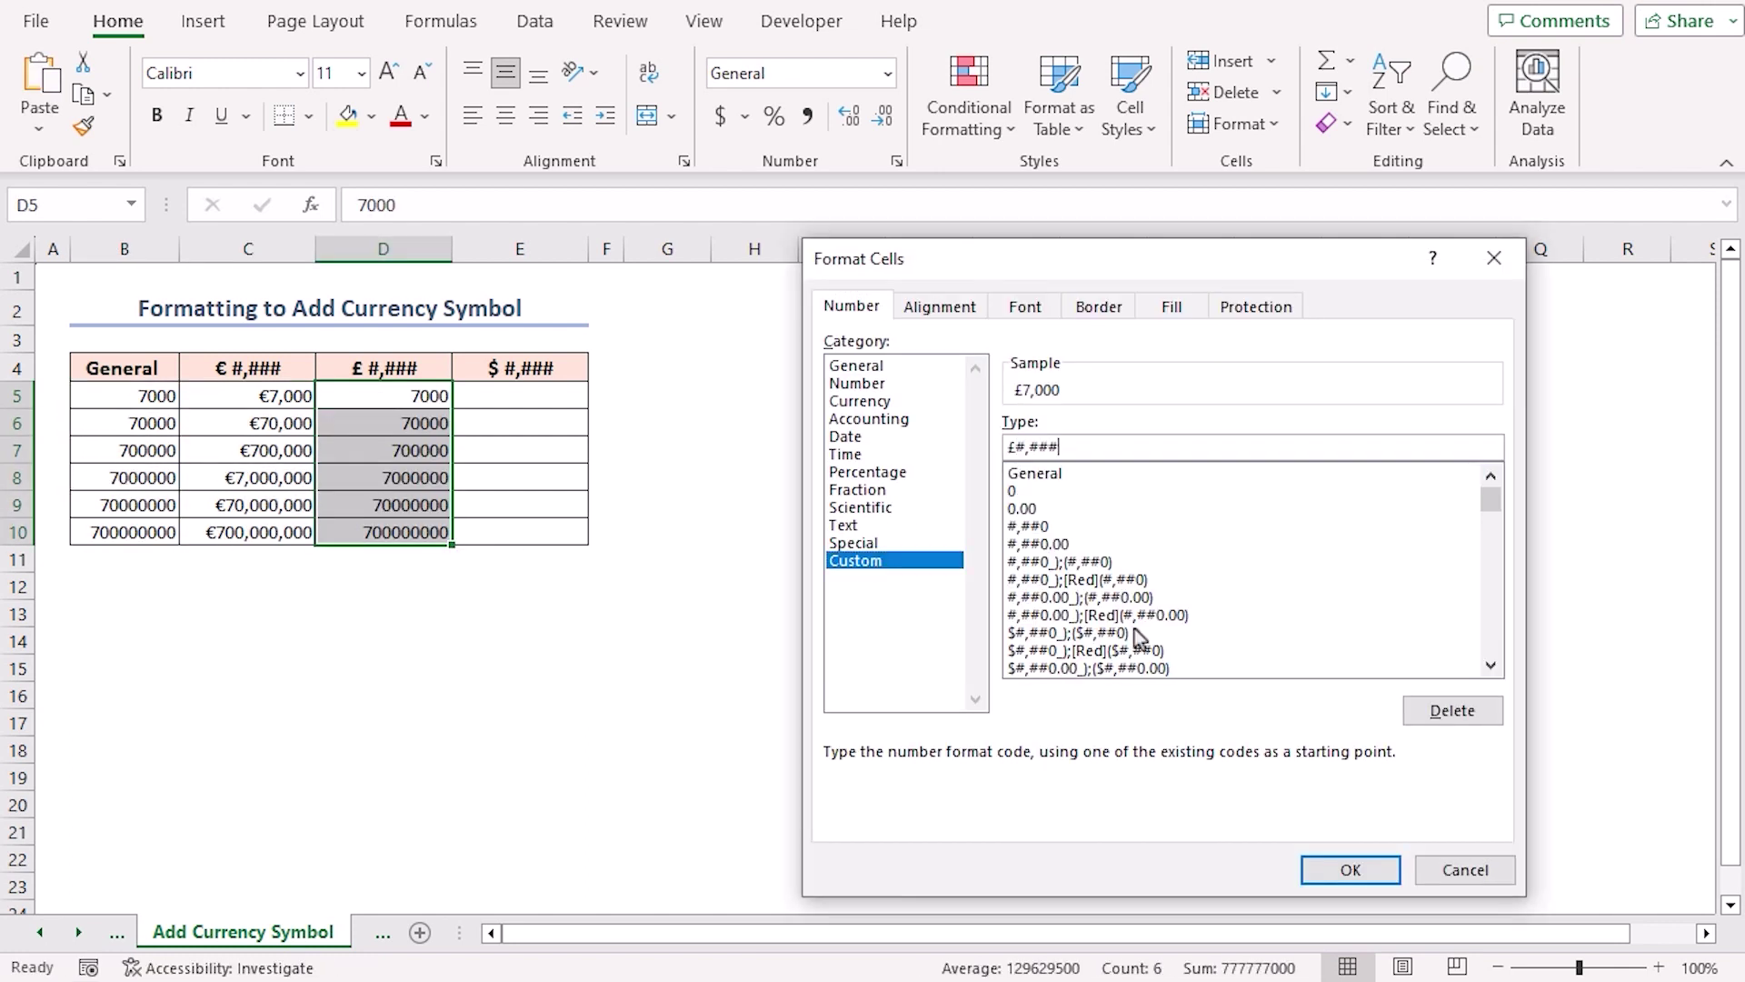
{"action": "key", "text": "Return"}
Step: Copy the General values in B5:B10 into E5:E10 under the $ #,### heading
{"action": "left_click_drag", "start_coordinate": [137, 397], "coordinate": [128, 529]}
{"action": "key", "text": "ctrl+c"}
{"action": "left_click", "coordinate": [495, 395]}
{"action": "key", "text": "Return"}
Step: Apply the custom dollar format $#,### to the copied values in E5:E10
{"action": "key", "text": "ctrl+1"}
{"action": "left_click", "coordinate": [858, 560]}
{"action": "double_click", "coordinate": [1023, 447]}
{"action": "type", "text": "$#,###"}
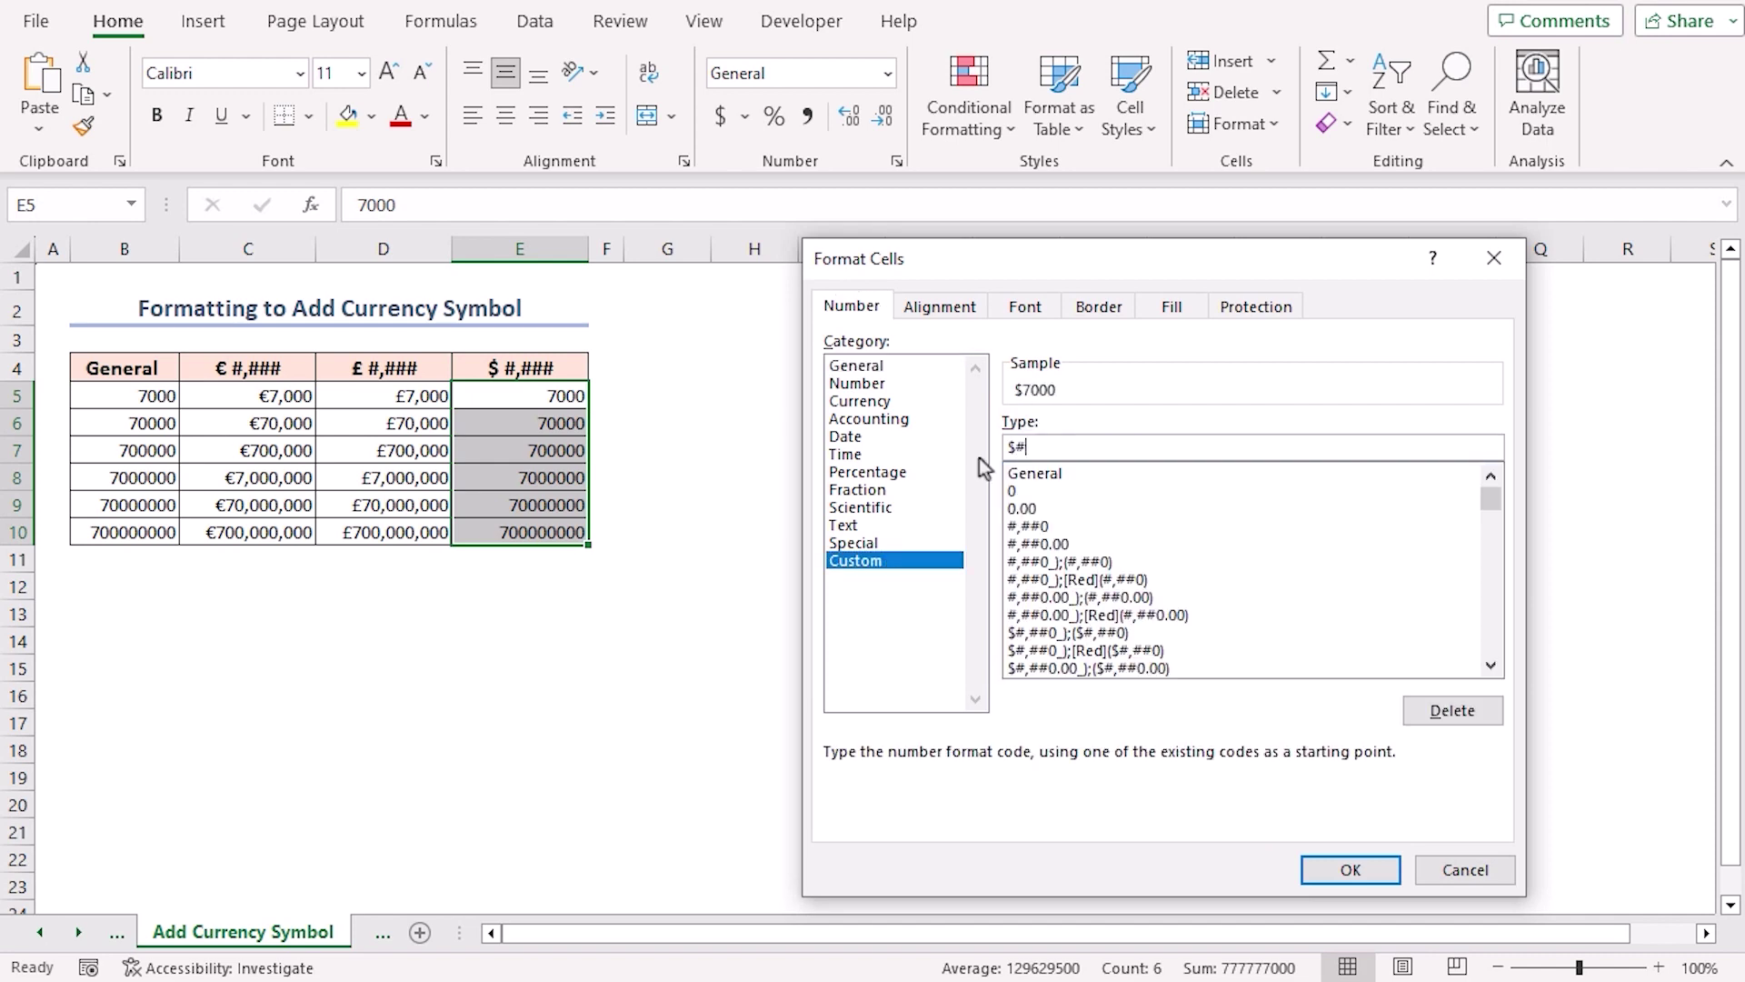
{"action": "left_click", "coordinate": [1348, 866]}
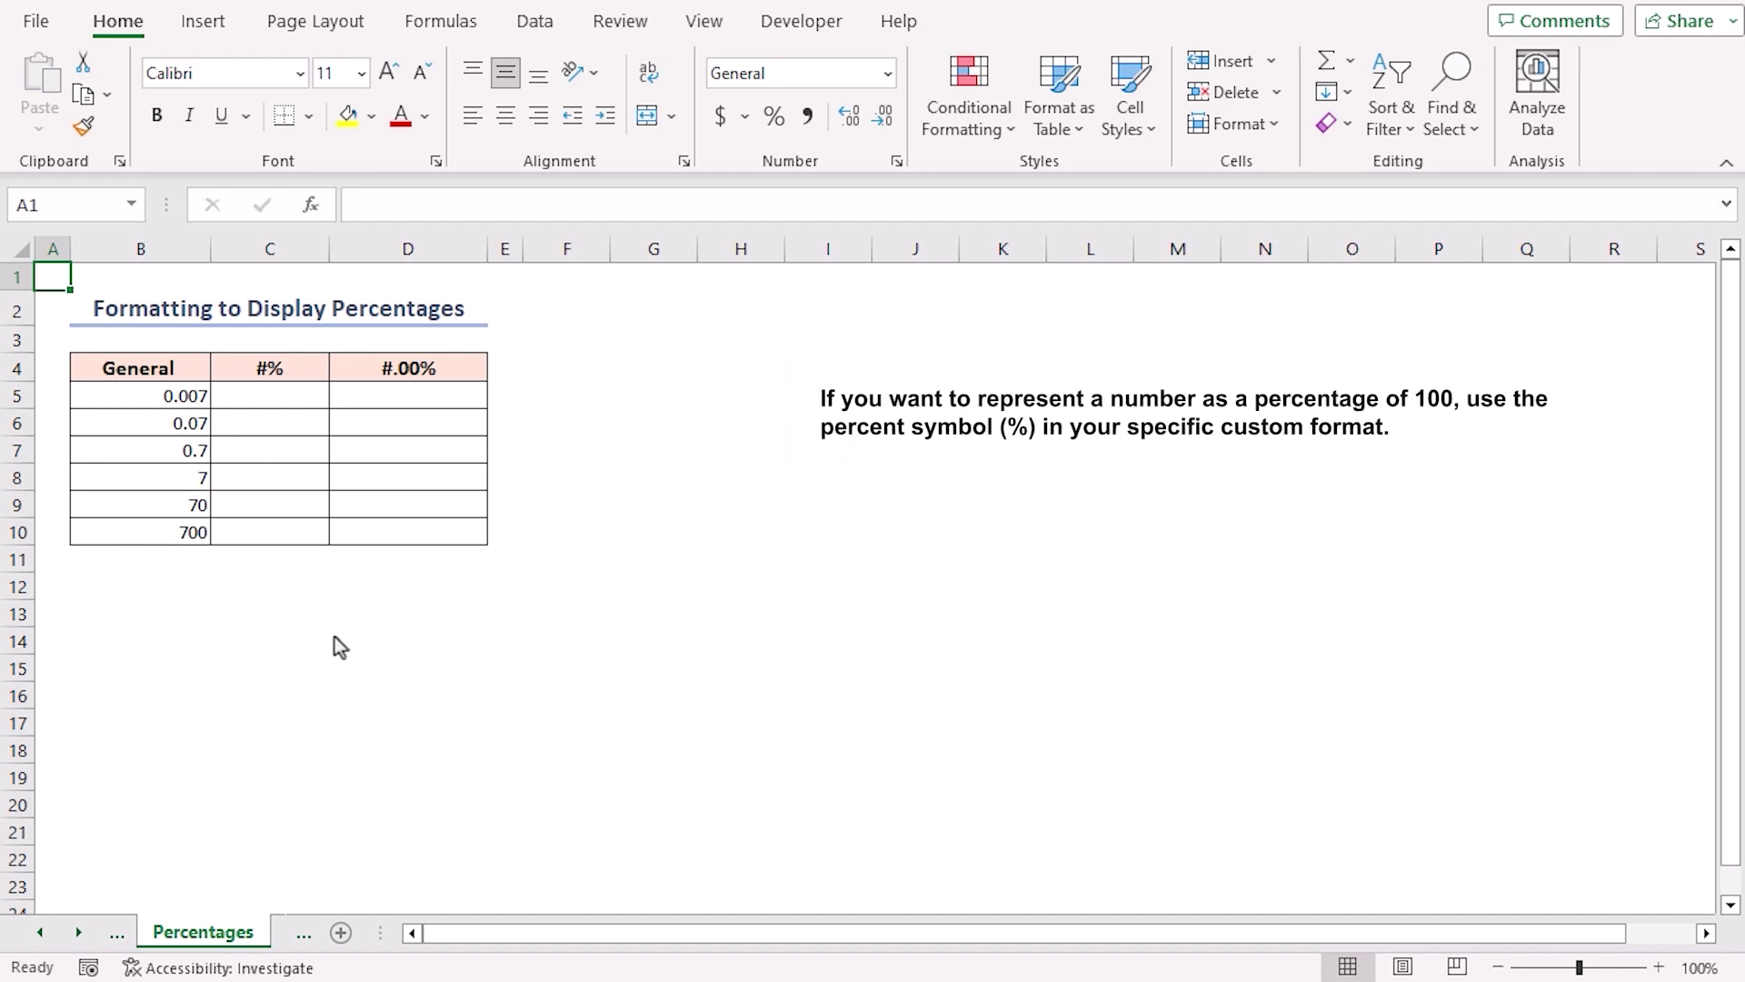
Step: On the Percentages sheet, copy the General values in B5:B10 into C5:C10
{"action": "left_click_drag", "start_coordinate": [172, 396], "coordinate": [177, 533]}
{"action": "key", "text": "ctrl+c"}
{"action": "left_click", "coordinate": [282, 401]}
{"action": "key", "text": "ctrl+v"}
Step: Apply the custom percentage format #% to the values in C5:C10
{"action": "key", "text": "ctrl+1"}
{"action": "left_click", "coordinate": [855, 560]}
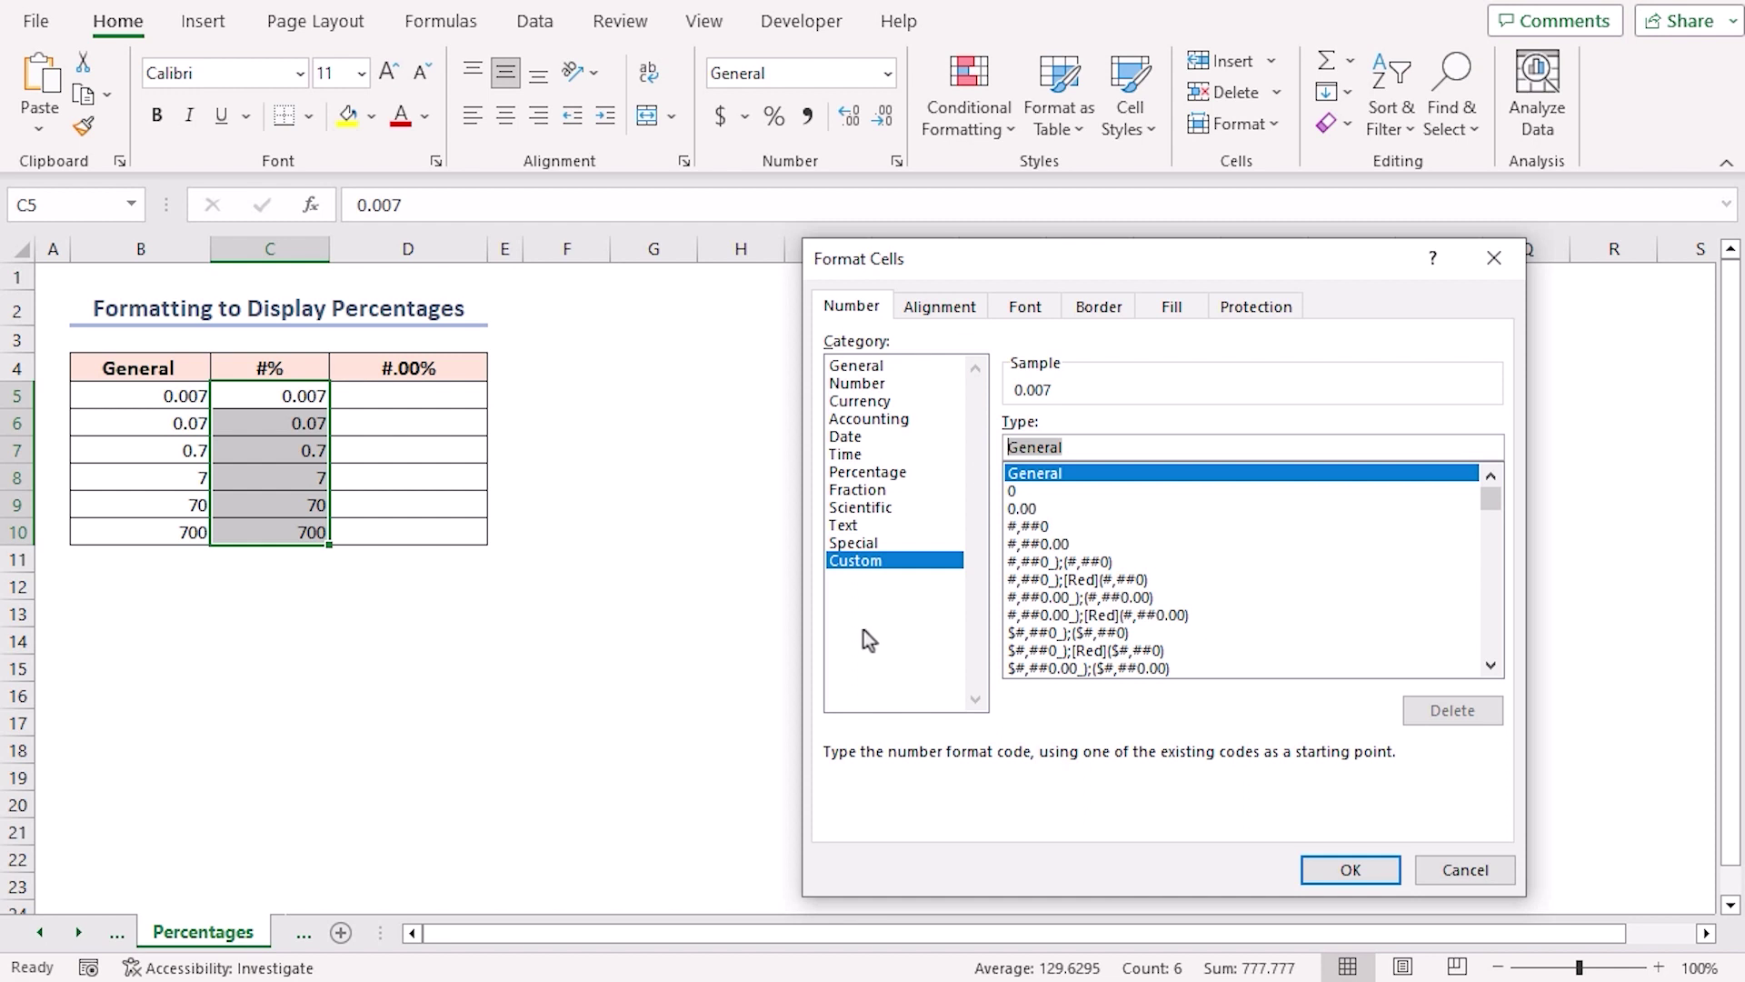
{"action": "type", "text": "#%"}
{"action": "left_click", "coordinate": [1351, 870]}
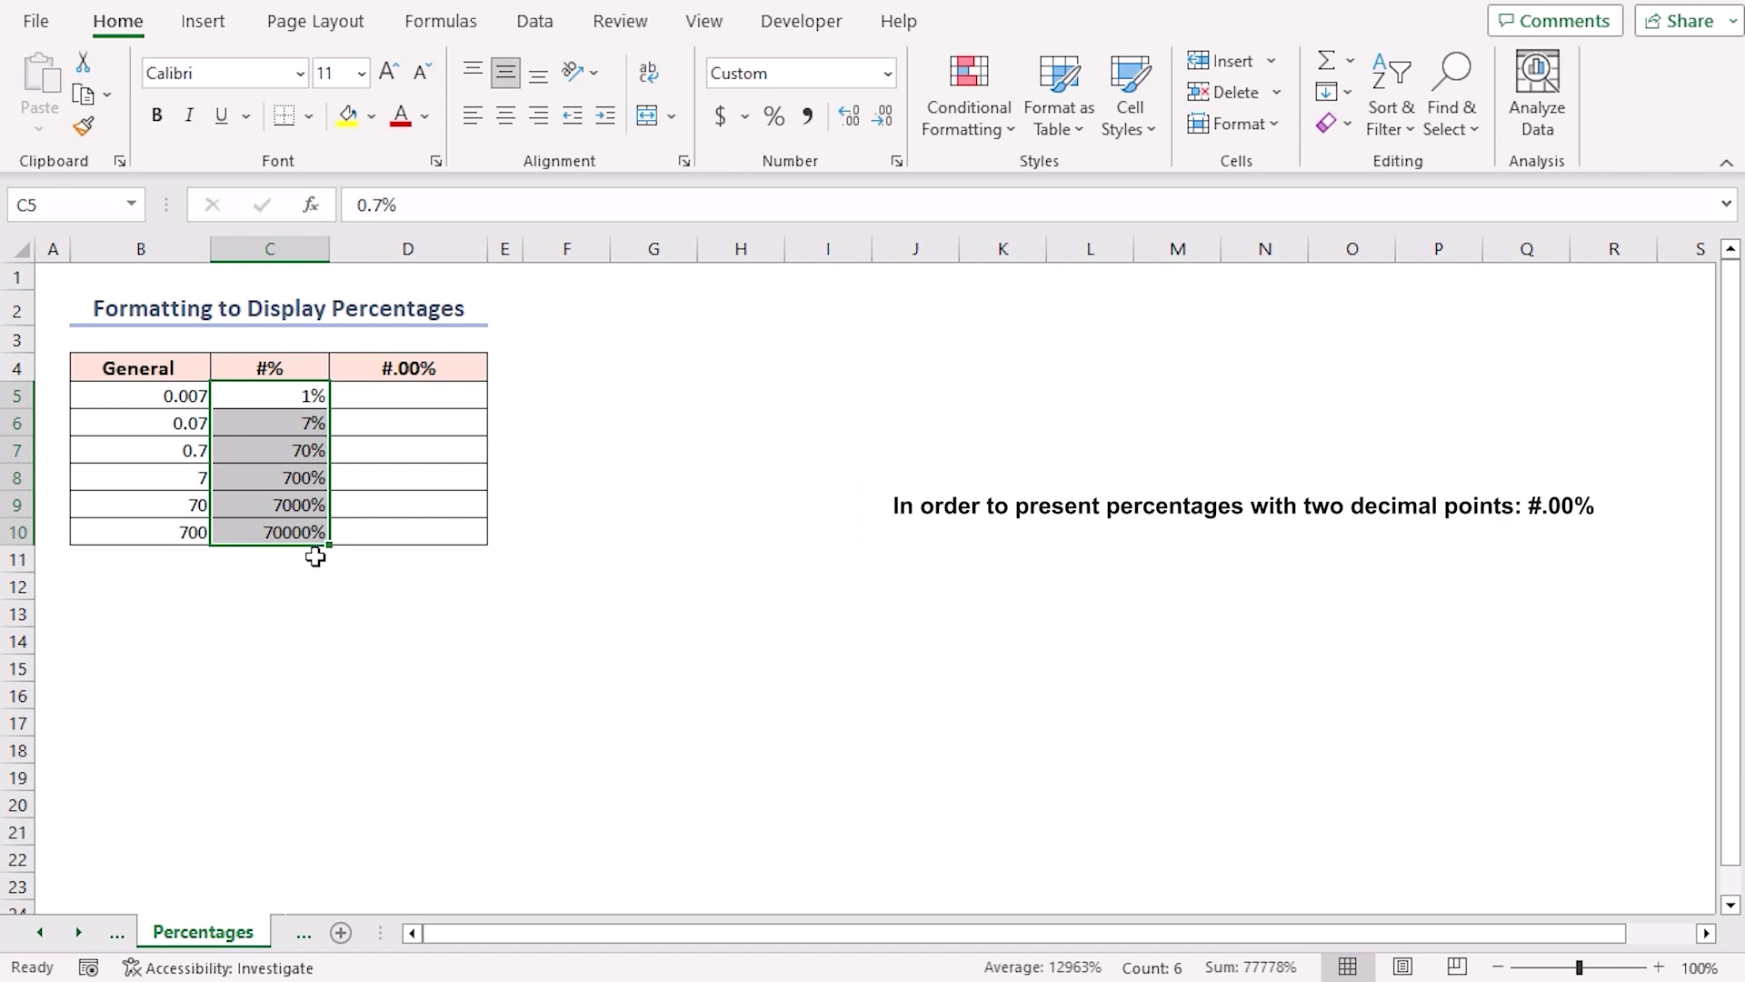
Step: Copy the General values in B5:B10 into D5:D10 under the #.00% heading
{"action": "left_click_drag", "start_coordinate": [186, 396], "coordinate": [156, 523]}
{"action": "key", "text": "ctrl+c"}
{"action": "left_click", "coordinate": [417, 396]}
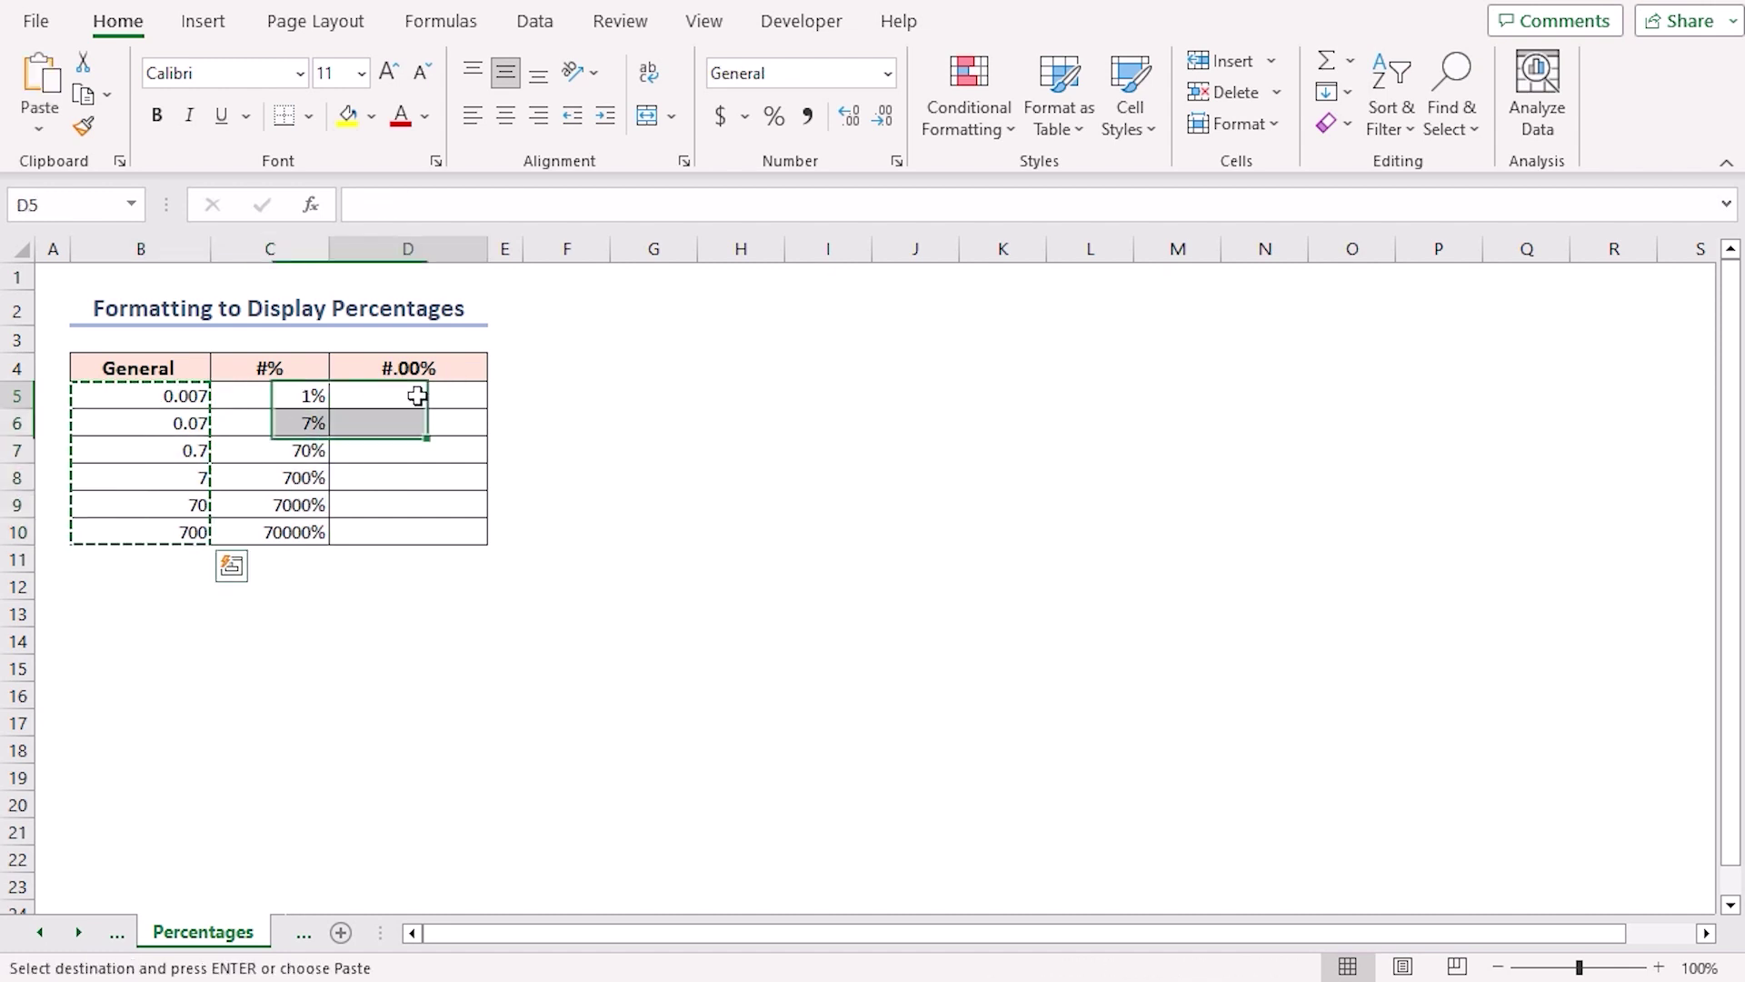
{"action": "key", "text": "ctrl+v"}
Step: Apply the two-decimal percentage format #.00% to the values in D5:D10
{"action": "key", "text": "ctrl+1"}
{"action": "left_click", "coordinate": [855, 560]}
{"action": "type", "text": "#.00%"}
{"action": "left_click", "coordinate": [1345, 865]}
{"action": "left_click", "coordinate": [370, 593]}
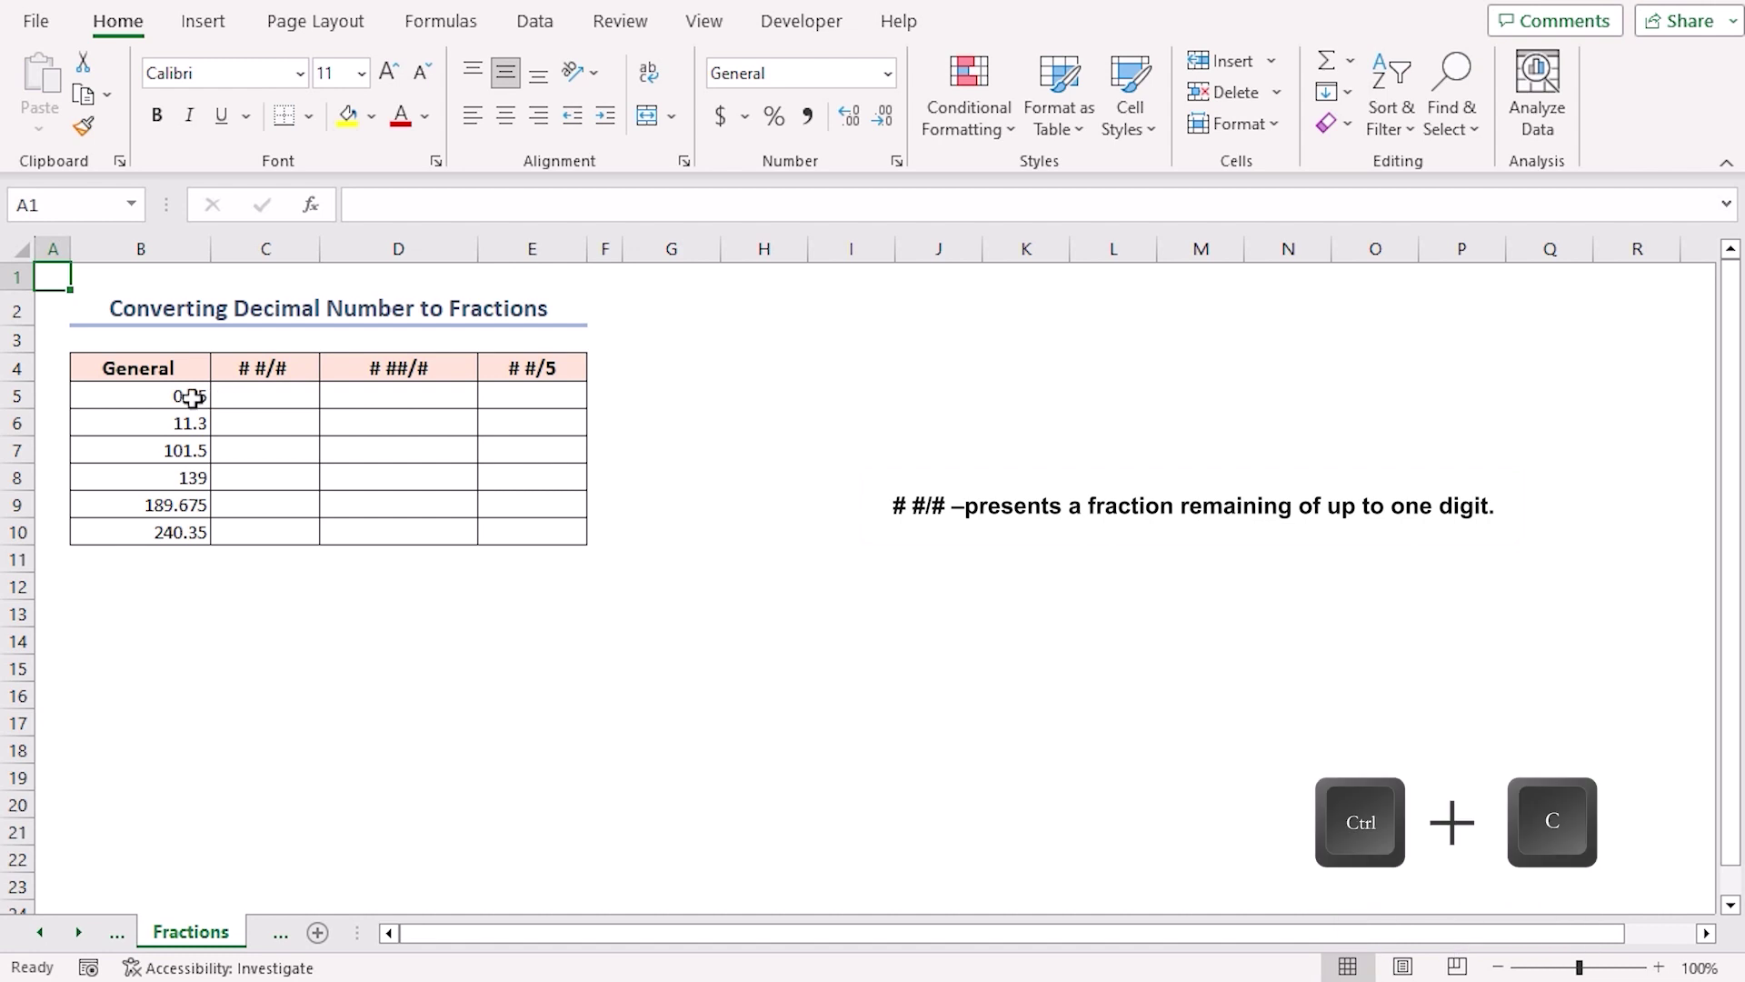
Step: On the Fractions sheet, copy the decimal values in B5:B10 into C5:C10
{"action": "left_click_drag", "start_coordinate": [187, 396], "coordinate": [155, 536]}
{"action": "key", "text": "ctrl+c"}
{"action": "left_click", "coordinate": [254, 397]}
{"action": "key", "text": "ctrl+v"}
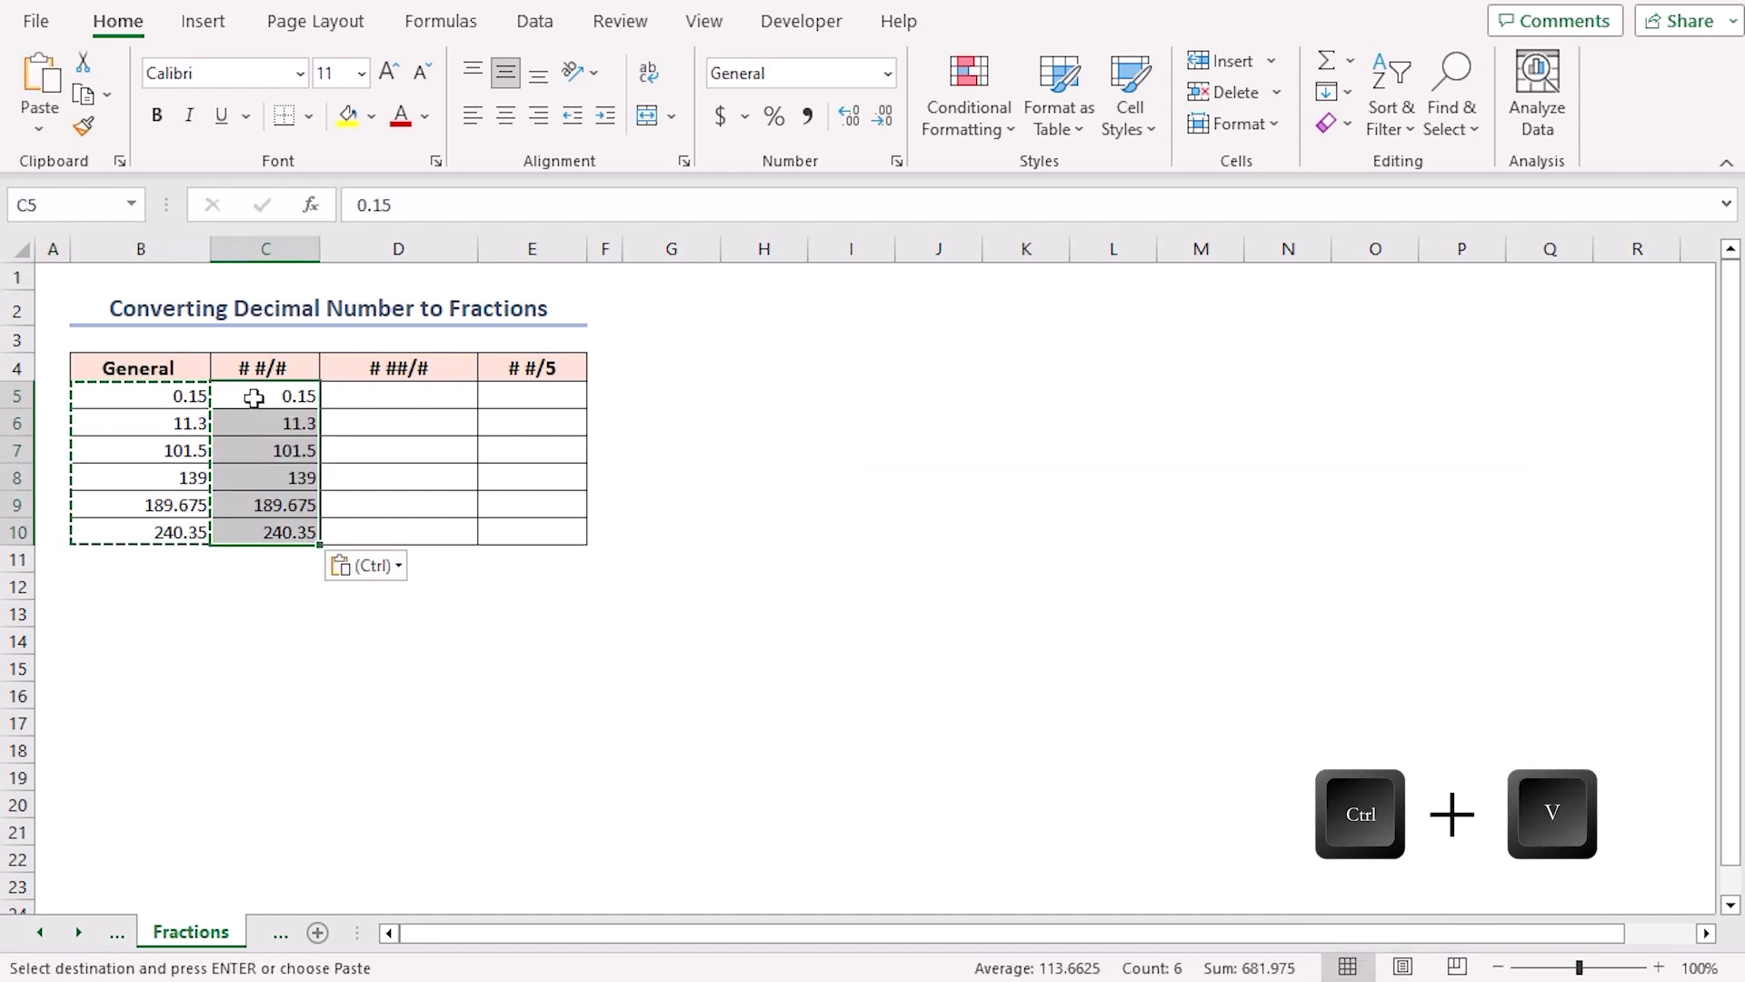
Step: Apply the custom fraction format # #/# to the decimal values in C5:C10
{"action": "key", "text": "ctrl+1"}
{"action": "left_click", "coordinate": [855, 560]}
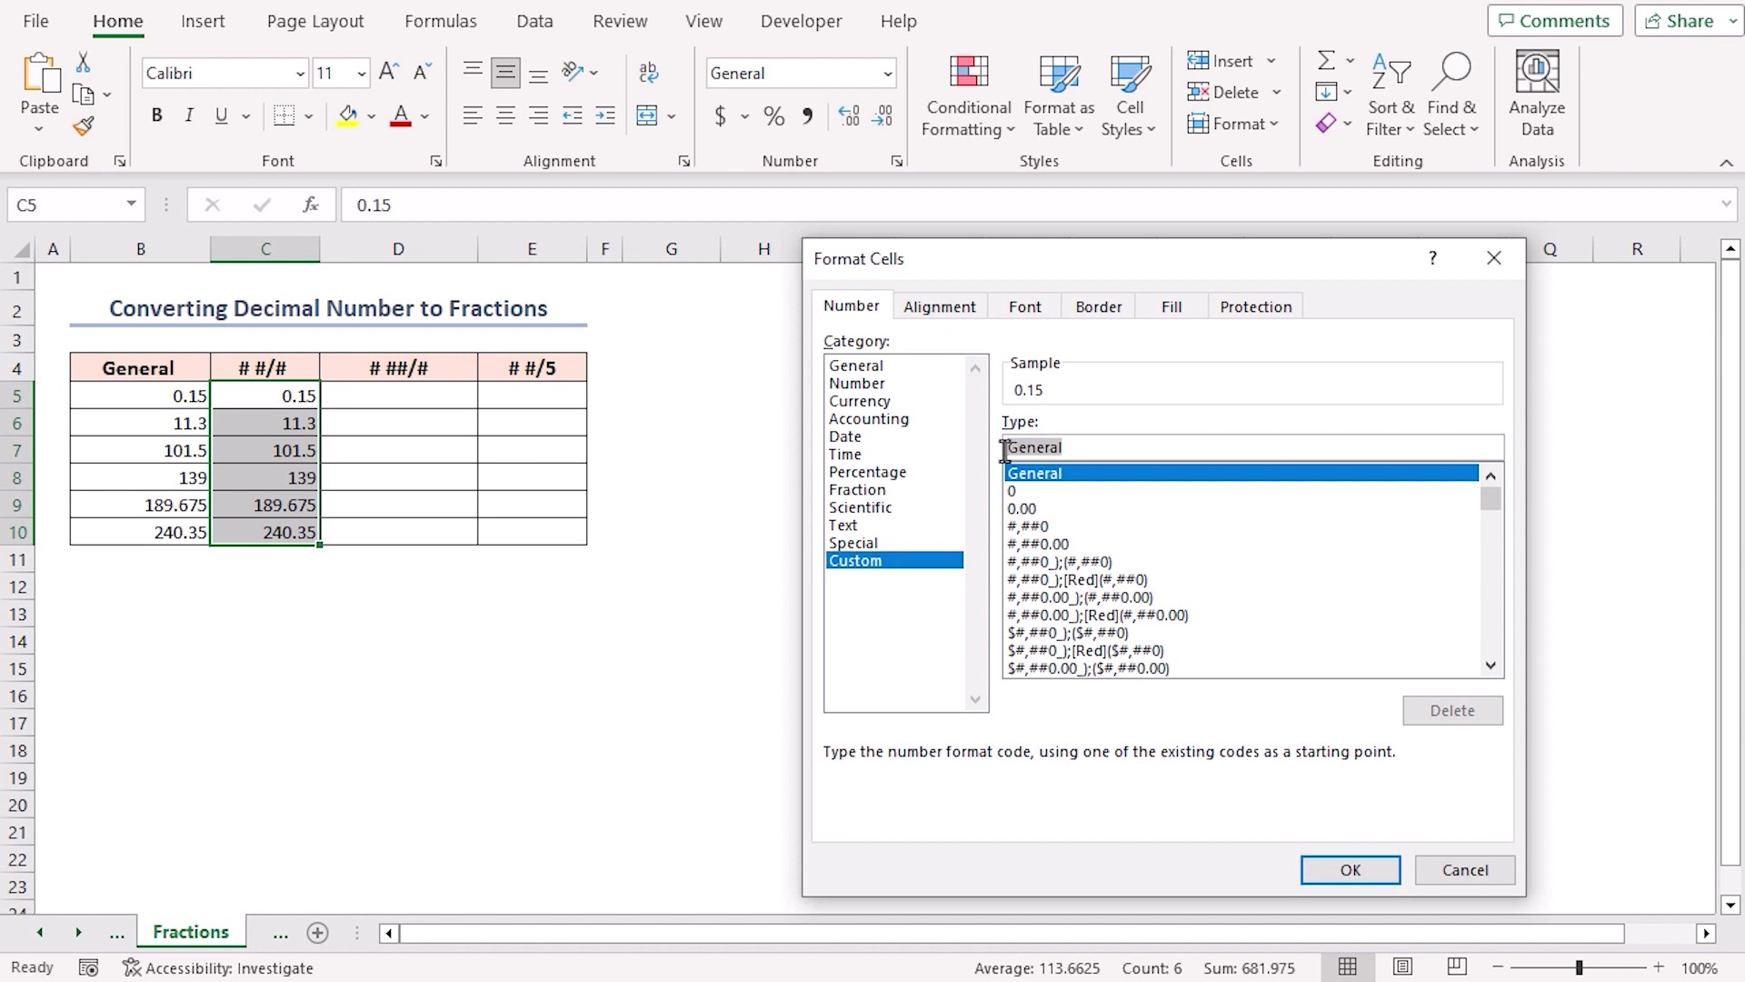
{"action": "type", "text": "#"}
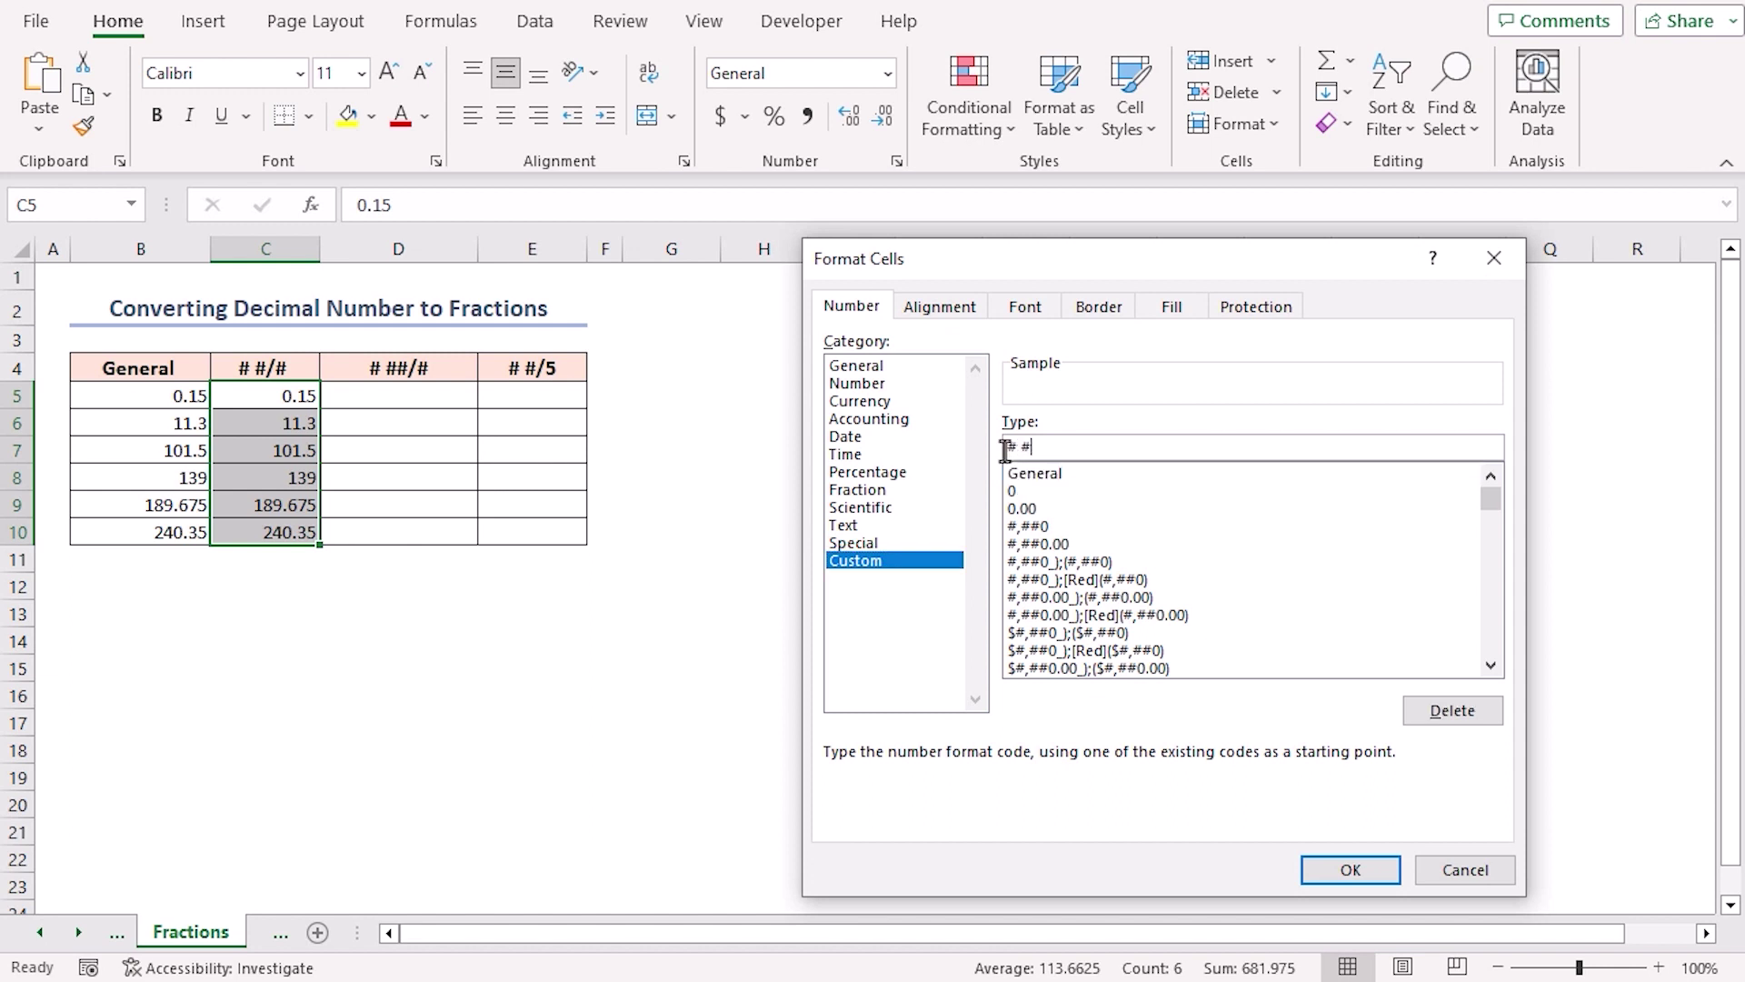
{"action": "type", "text": " #/#"}
{"action": "left_click", "coordinate": [1352, 871]}
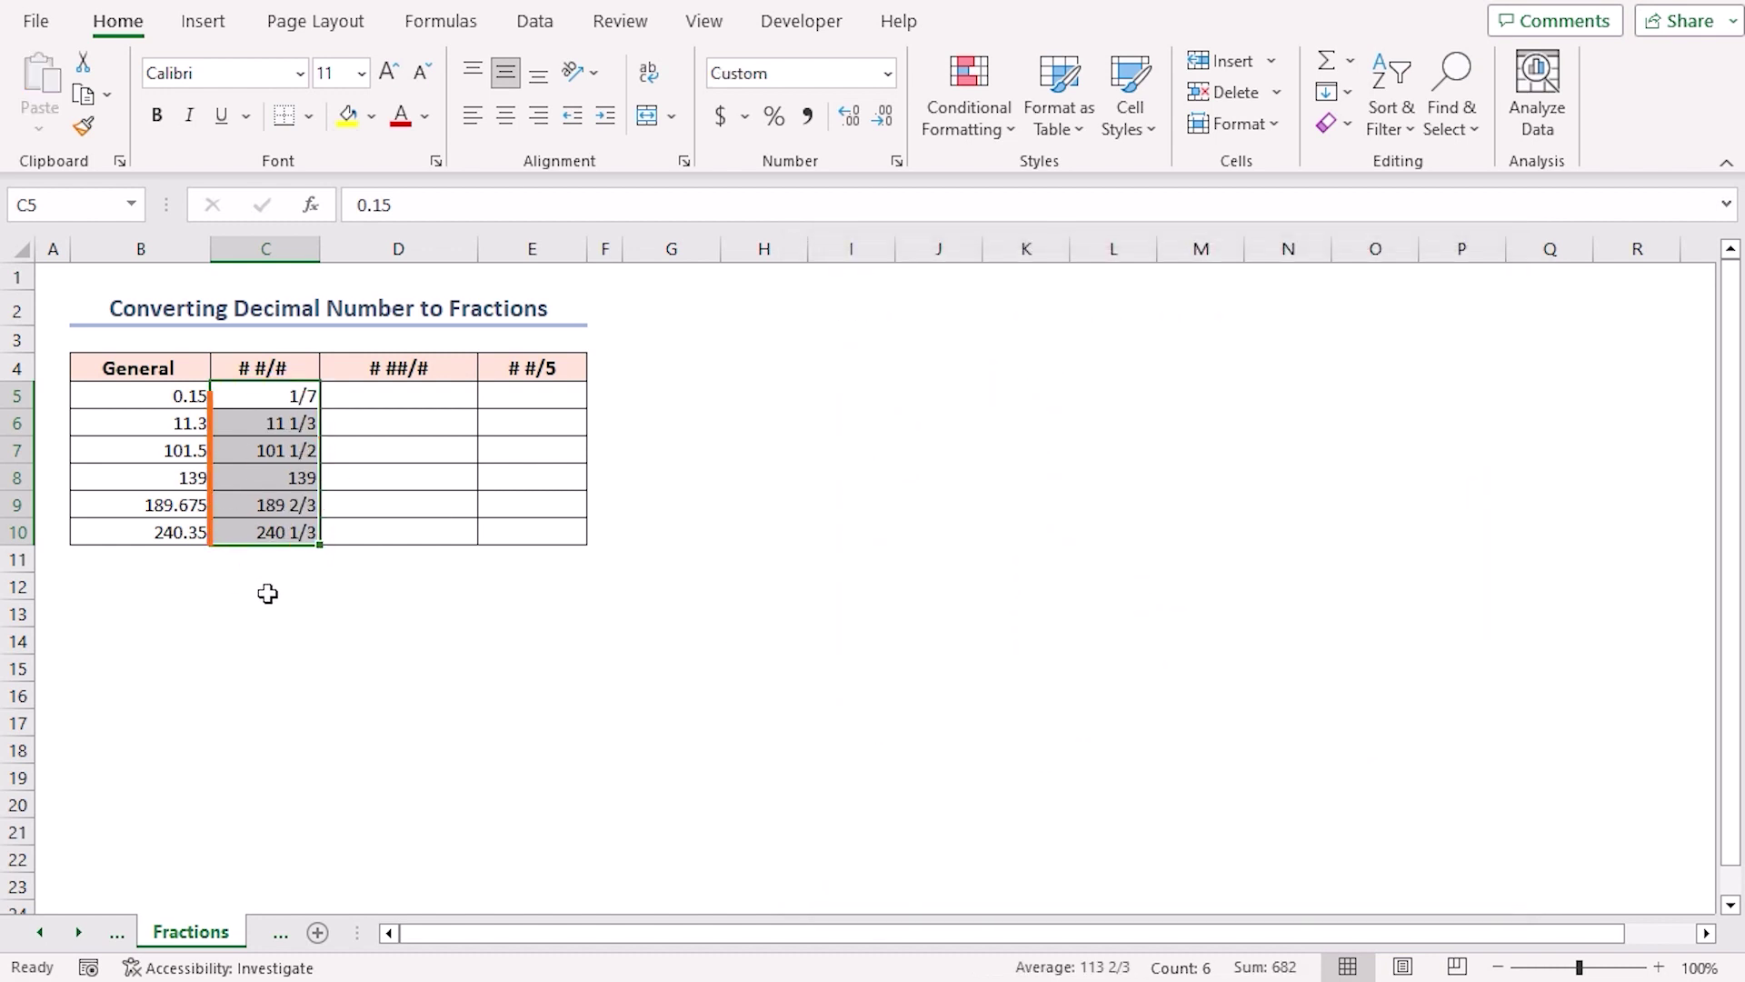
Step: Copy the decimal values in B5:B10 into D5:D10 under the # ##/# heading
{"action": "left_click_drag", "start_coordinate": [182, 396], "coordinate": [168, 532]}
{"action": "key", "text": "ctrl+c"}
{"action": "left_click", "coordinate": [423, 395]}
{"action": "key", "text": "Return"}
Step: Apply the custom fraction format # ##/# to the decimal values in D5:D10
{"action": "key", "text": "ctrl+1"}
{"action": "left_click", "coordinate": [855, 560]}
{"action": "double_click", "coordinate": [1028, 447]}
{"action": "type", "text": "# ##/#"}
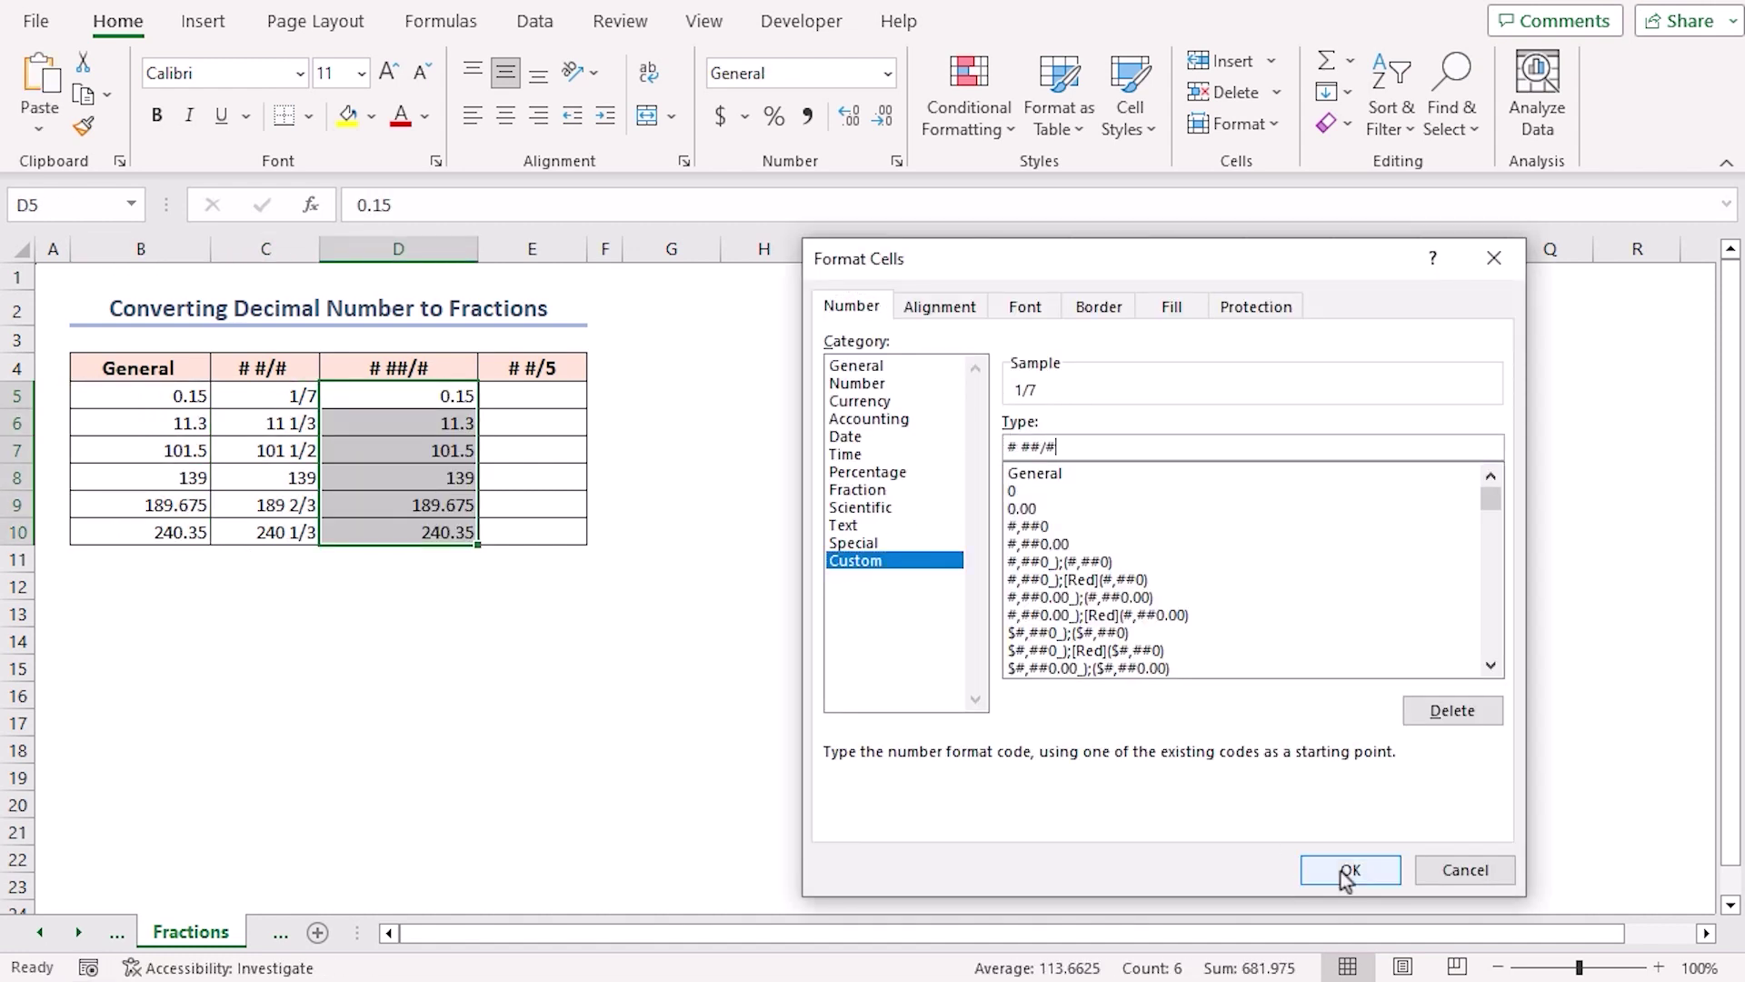
{"action": "left_click", "coordinate": [1351, 869]}
{"action": "left_click", "coordinate": [412, 582]}
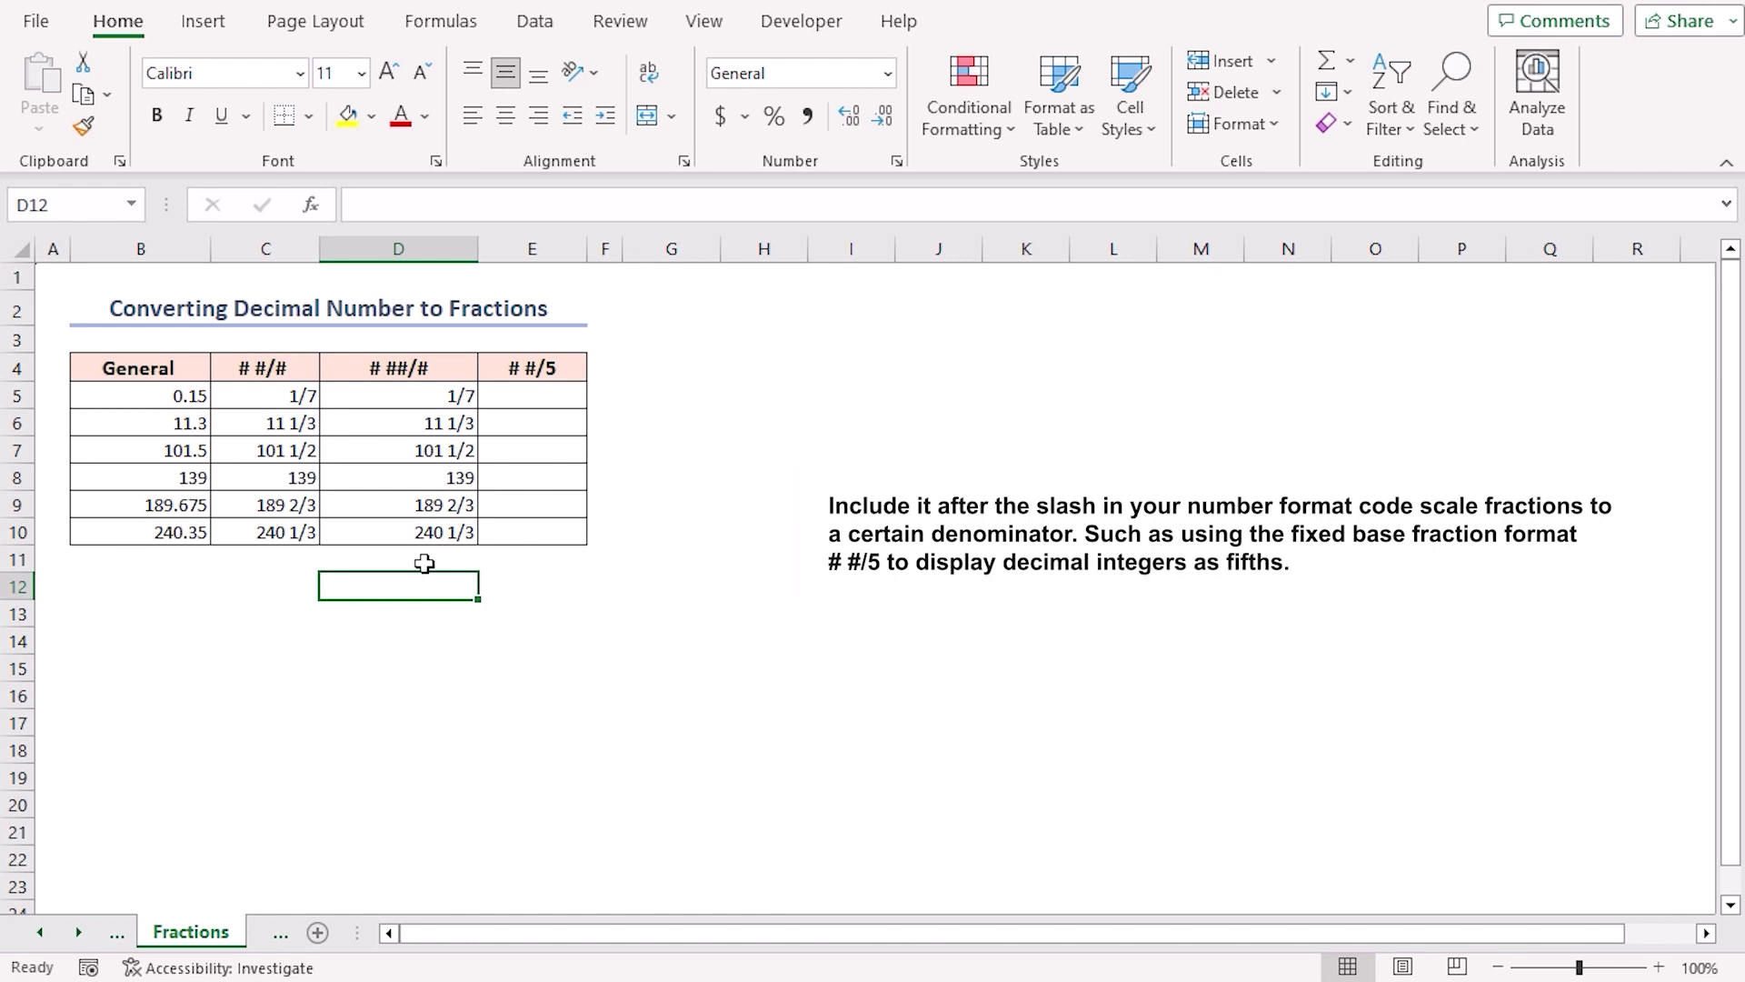
Step: Copy the decimal values in B5:B10 into E5:E10 under the # #/5 heading
{"action": "left_click_drag", "start_coordinate": [191, 395], "coordinate": [200, 532]}
{"action": "key", "text": "ctrl+c"}
{"action": "left_click", "coordinate": [533, 394]}
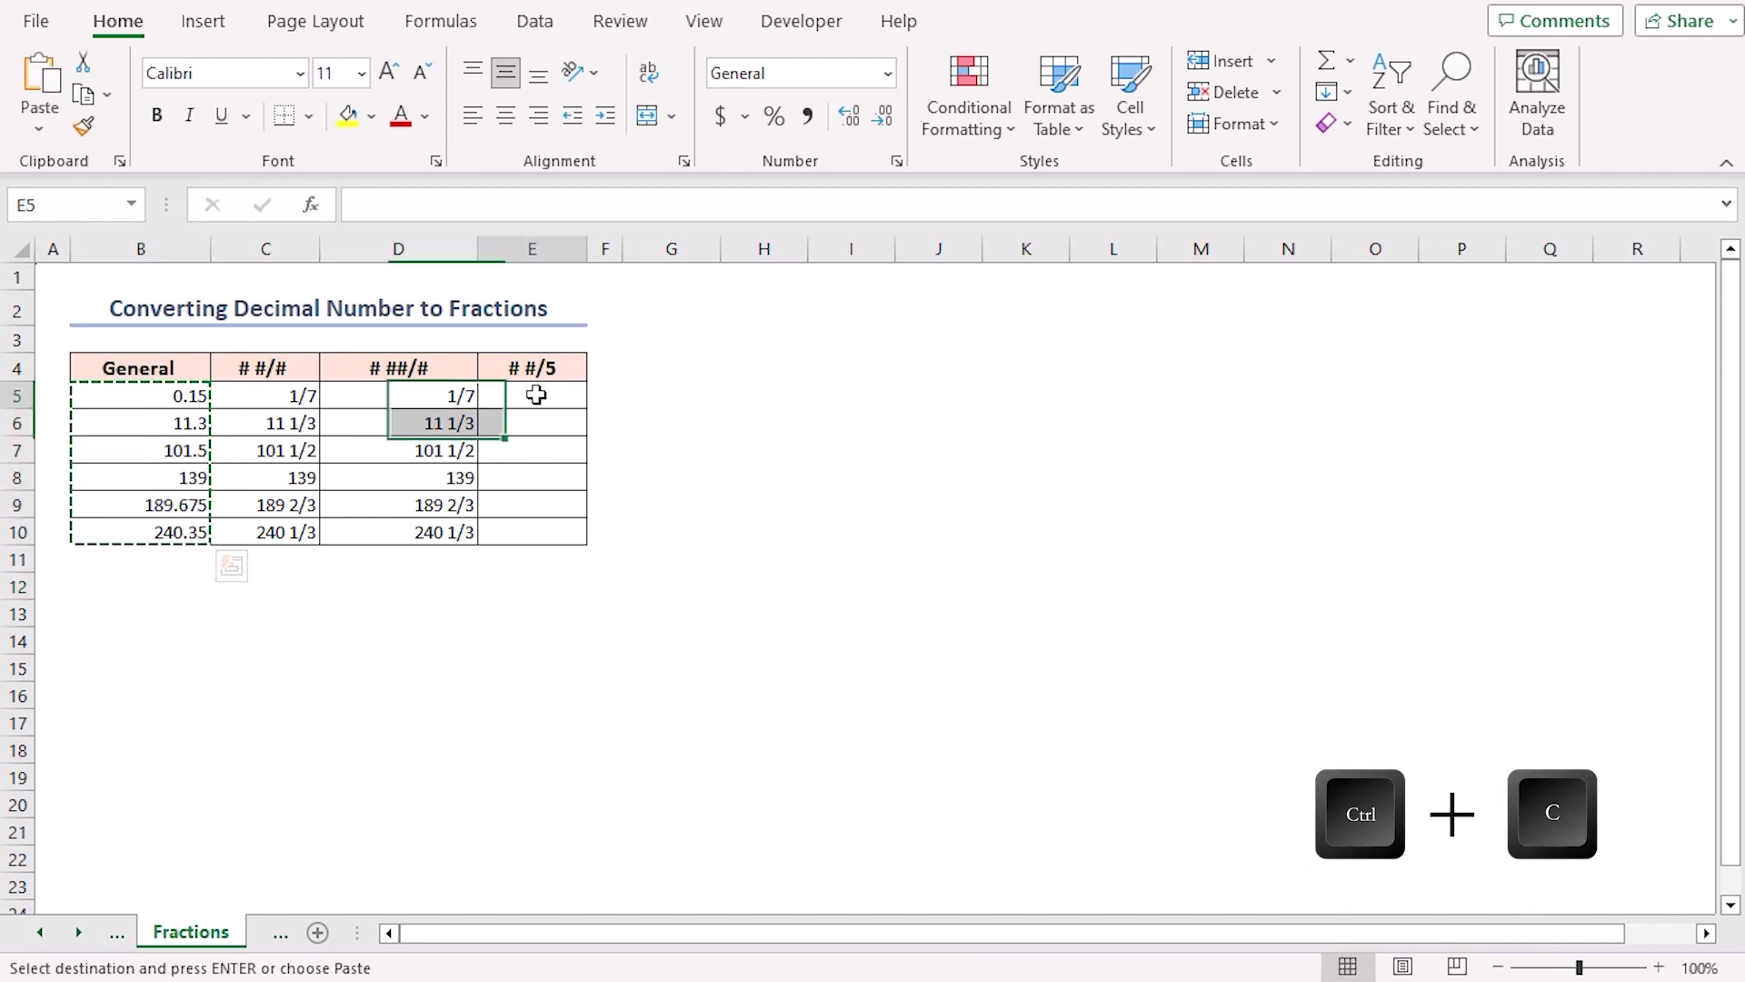
{"action": "key", "text": "ctrl+v"}
Step: Apply the fixed-denominator fraction format # #/5 to the decimal values in E5:E10
{"action": "key", "text": "ctrl+1"}
{"action": "left_click", "coordinate": [845, 561]}
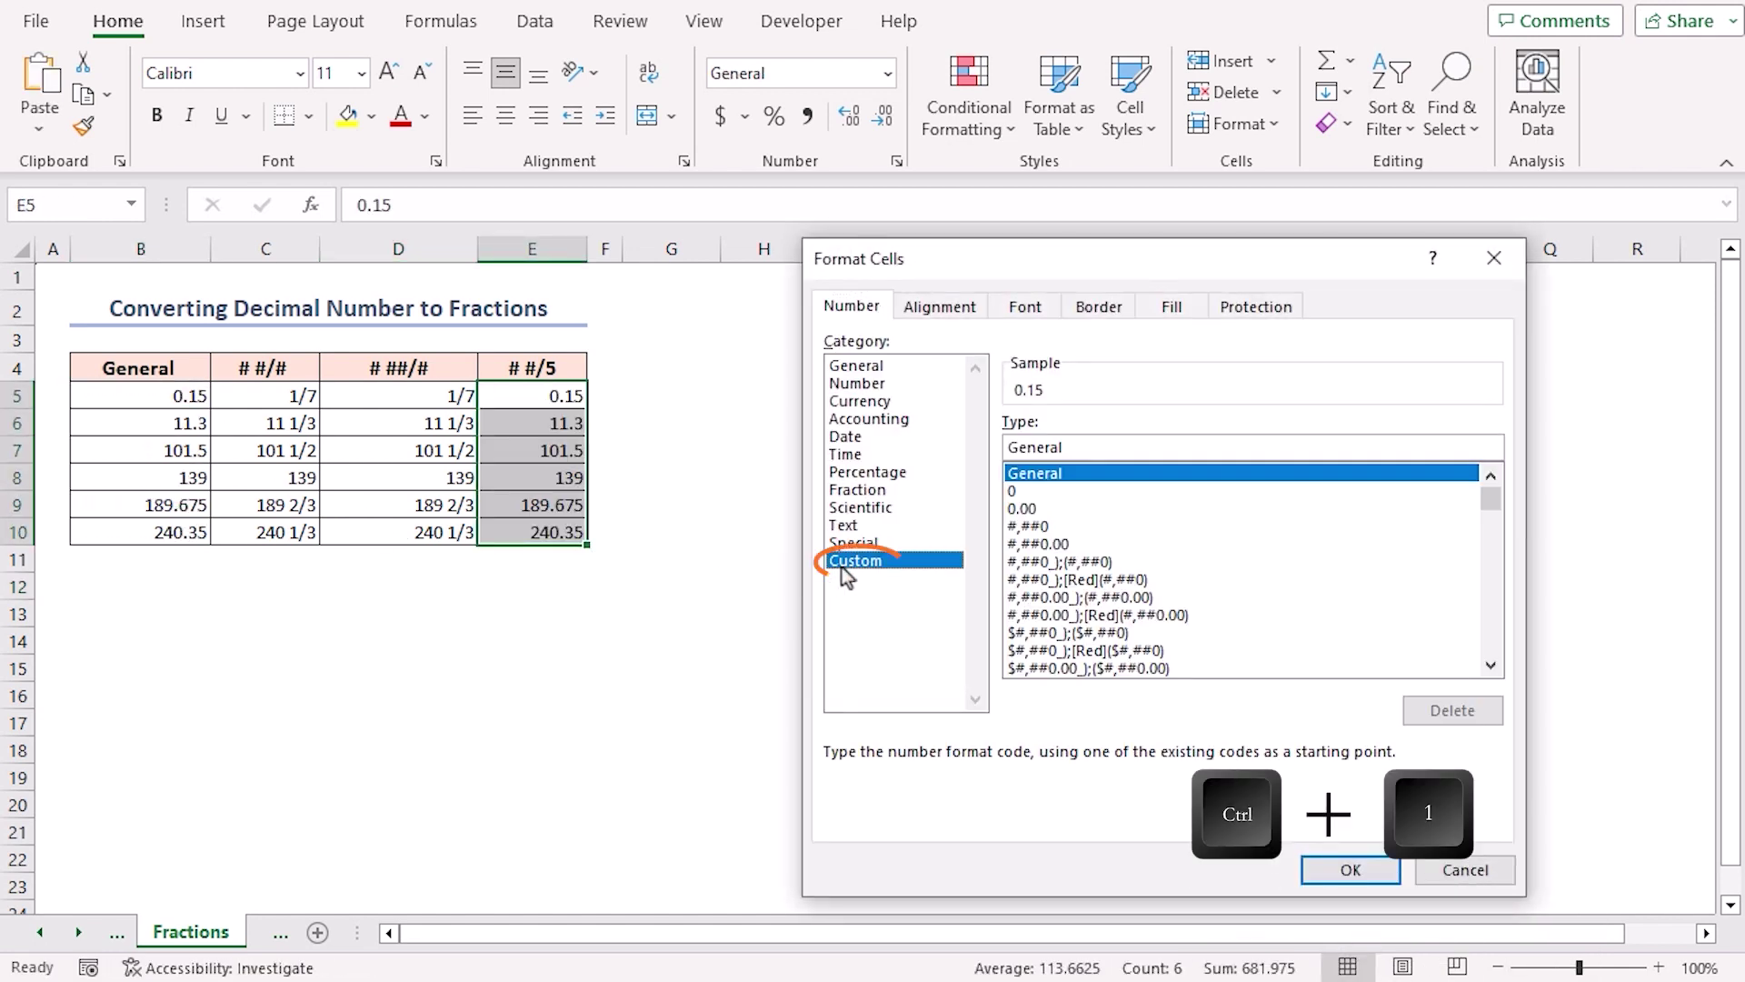
{"action": "type", "text": "#"}
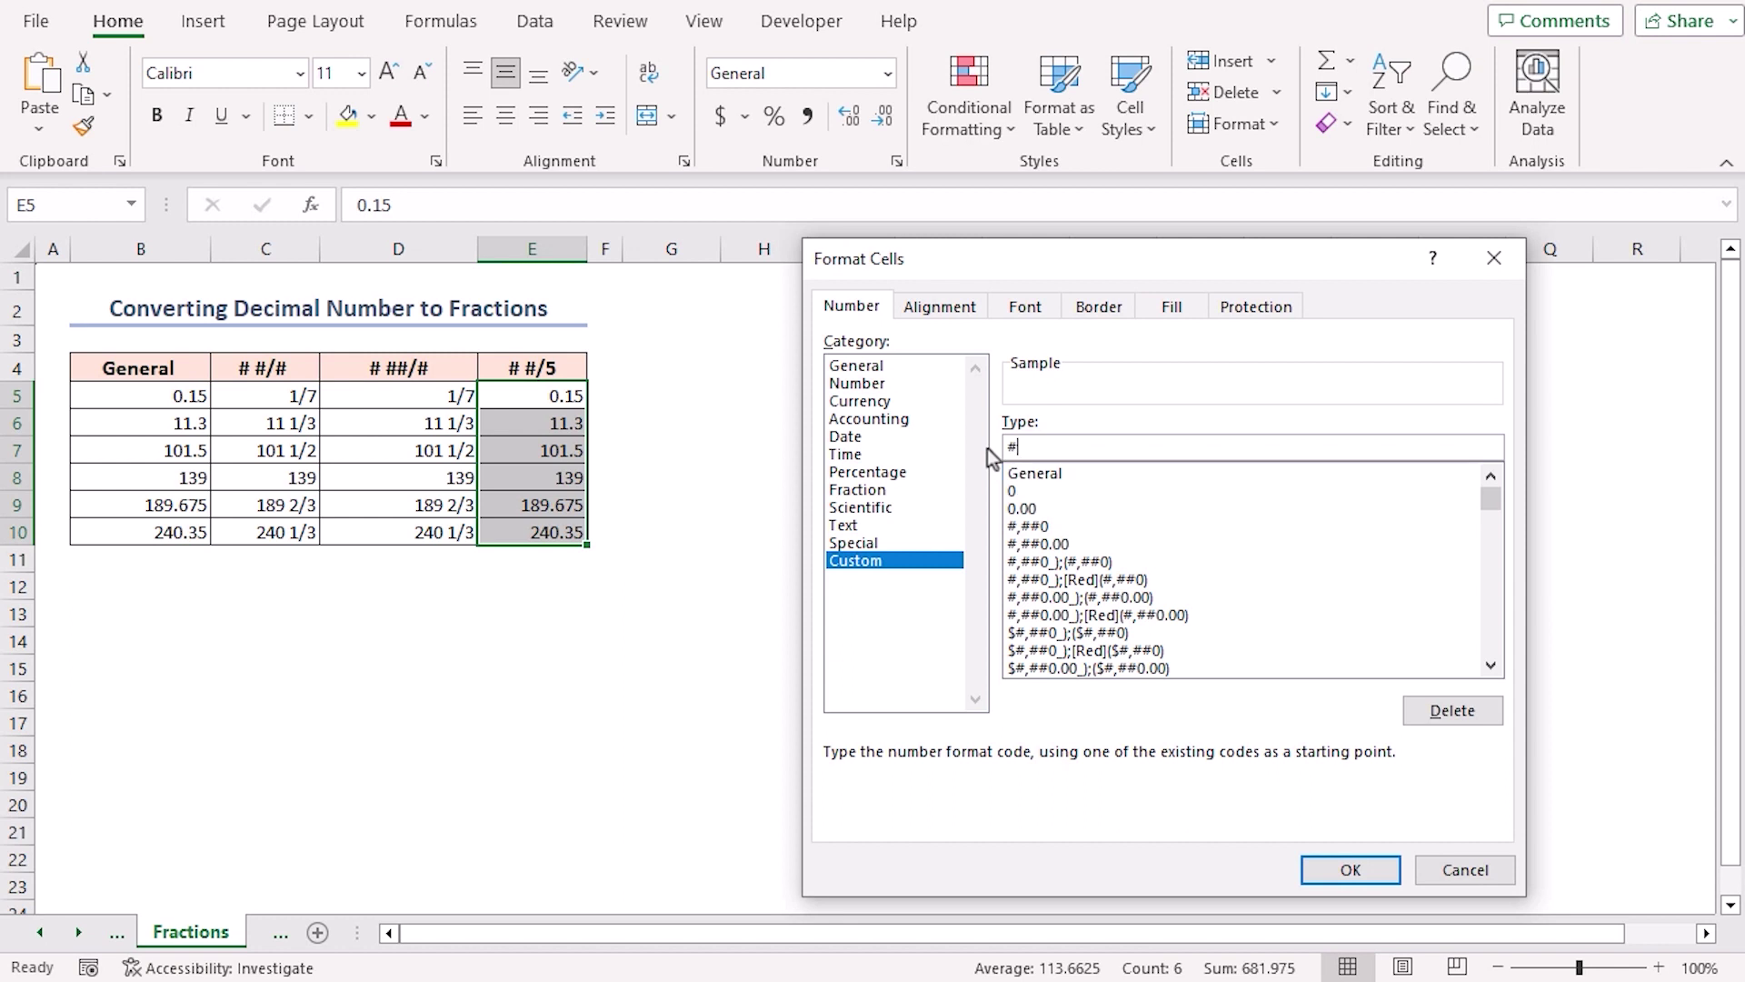
{"action": "type", "text": " #/5"}
{"action": "left_click", "coordinate": [1349, 871]}
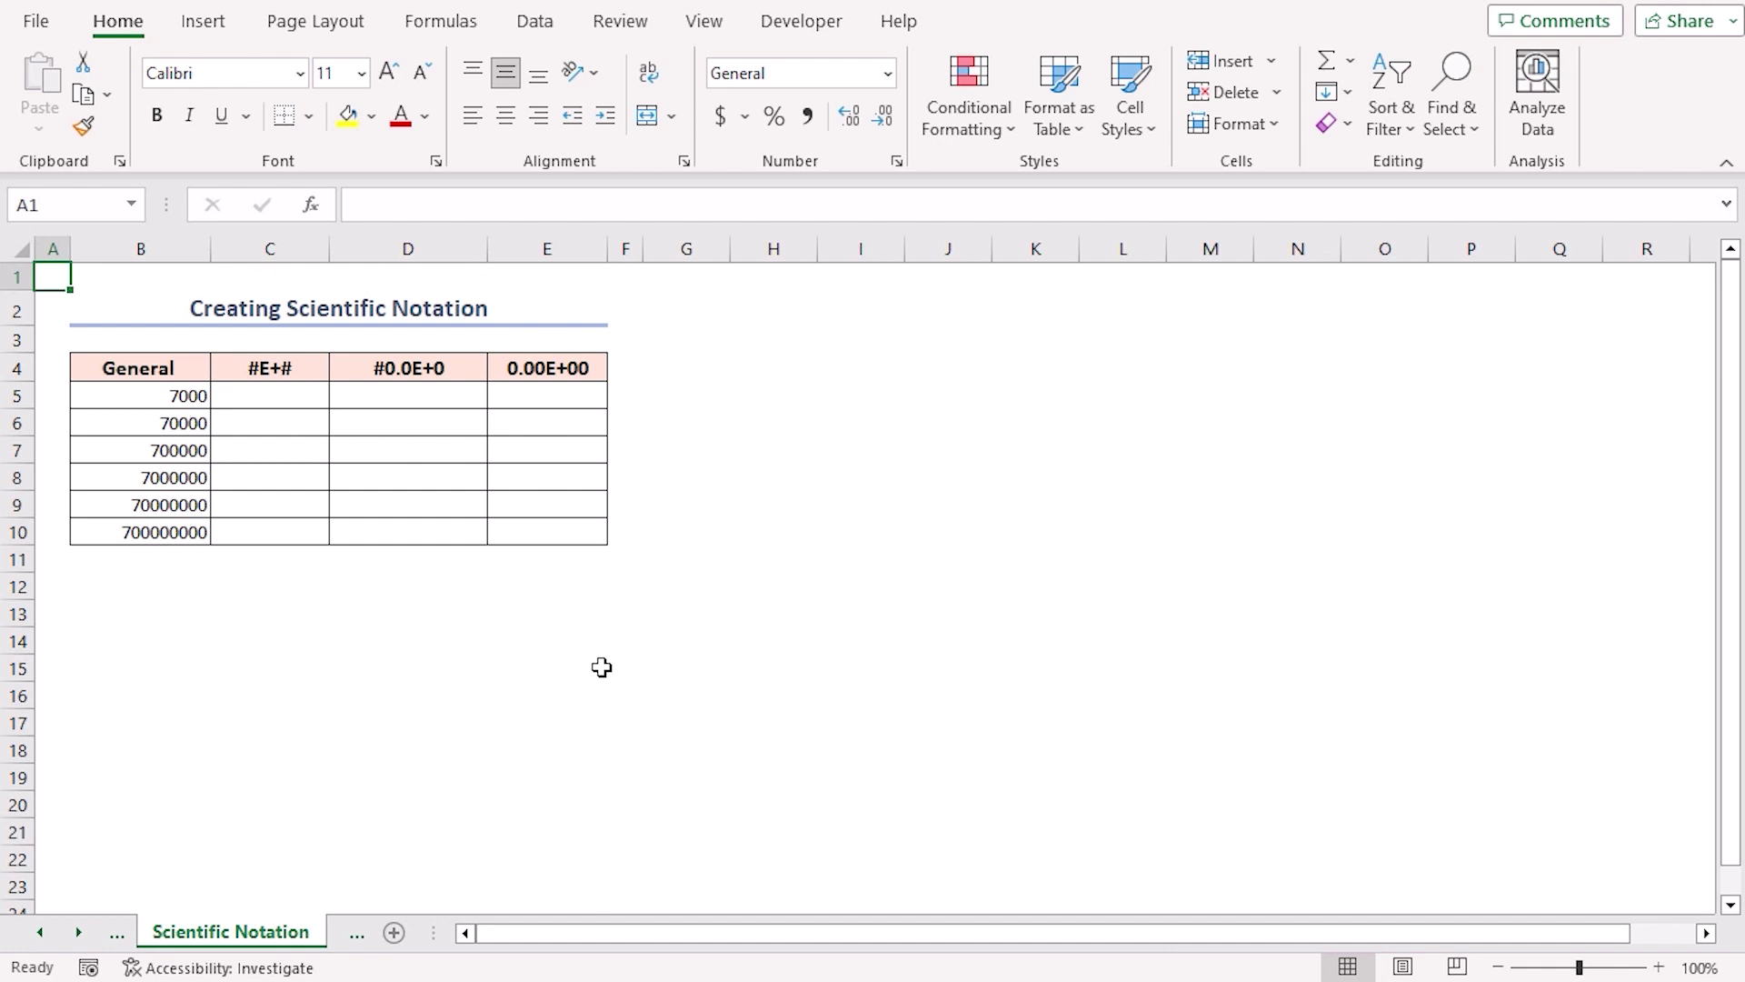
Step: On the Scientific Notation sheet, copy the General values in B5:B10 into C5:C10
{"action": "left_click_drag", "start_coordinate": [180, 395], "coordinate": [168, 534]}
{"action": "key", "text": "ctrl+c"}
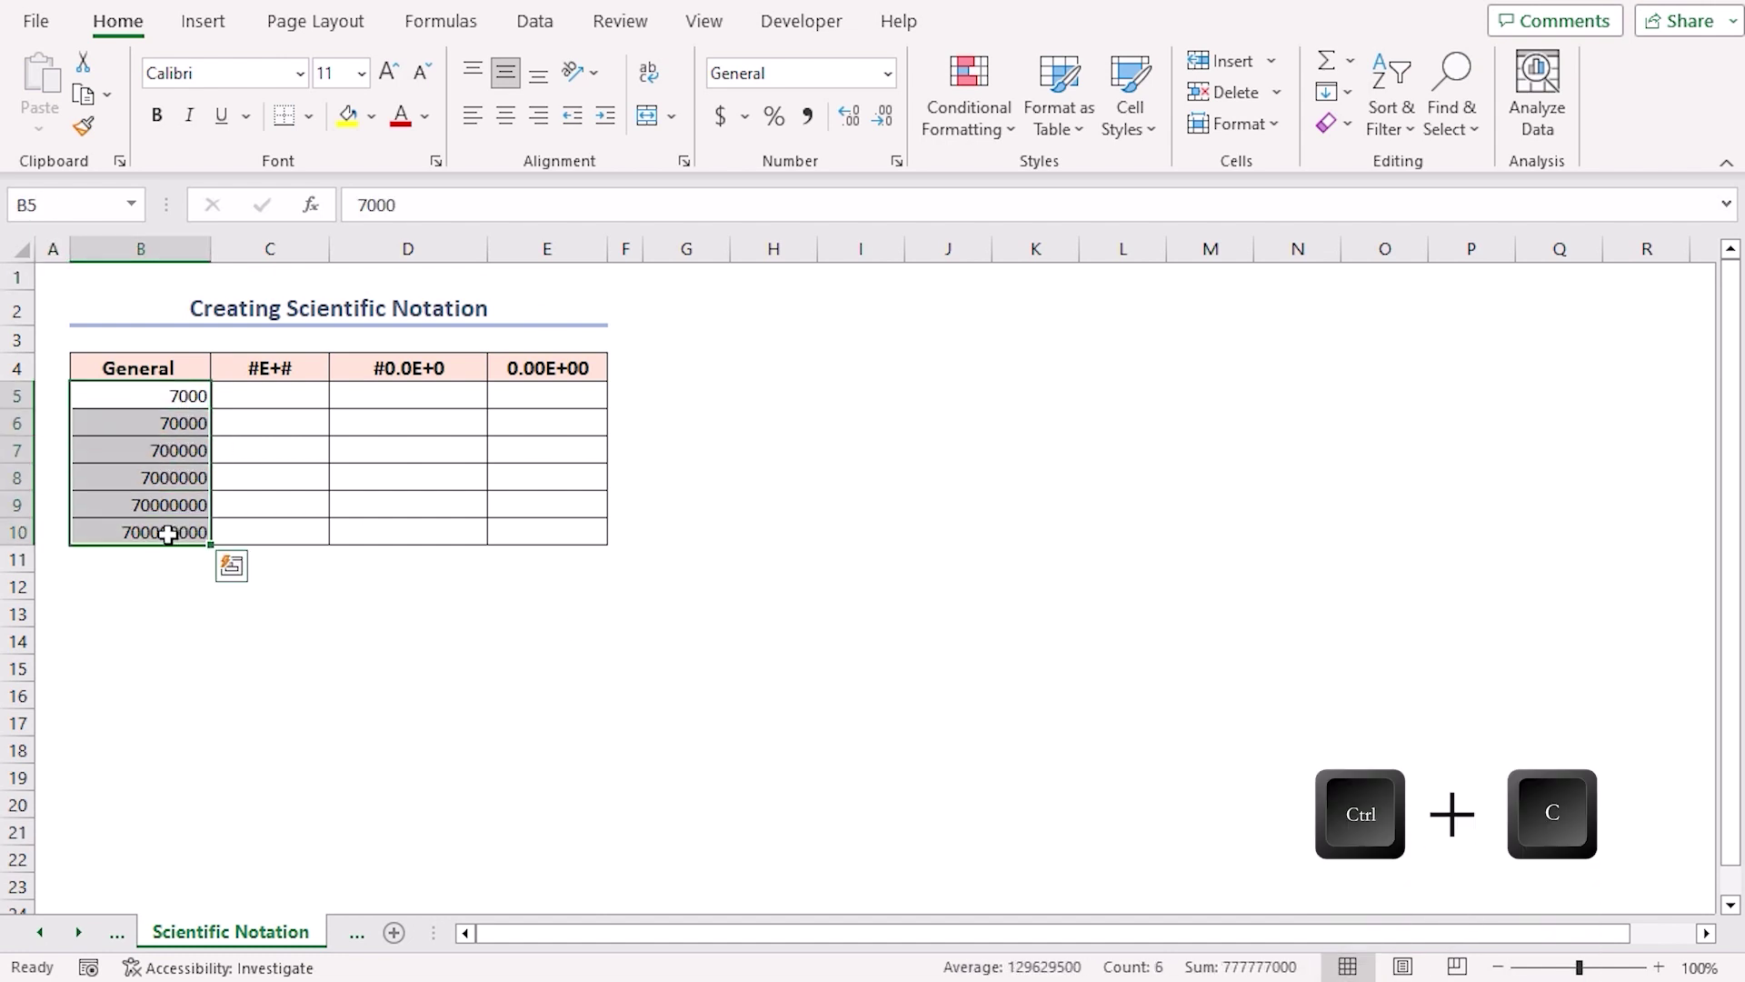
{"action": "left_click", "coordinate": [273, 396]}
{"action": "key", "text": "ctrl+v"}
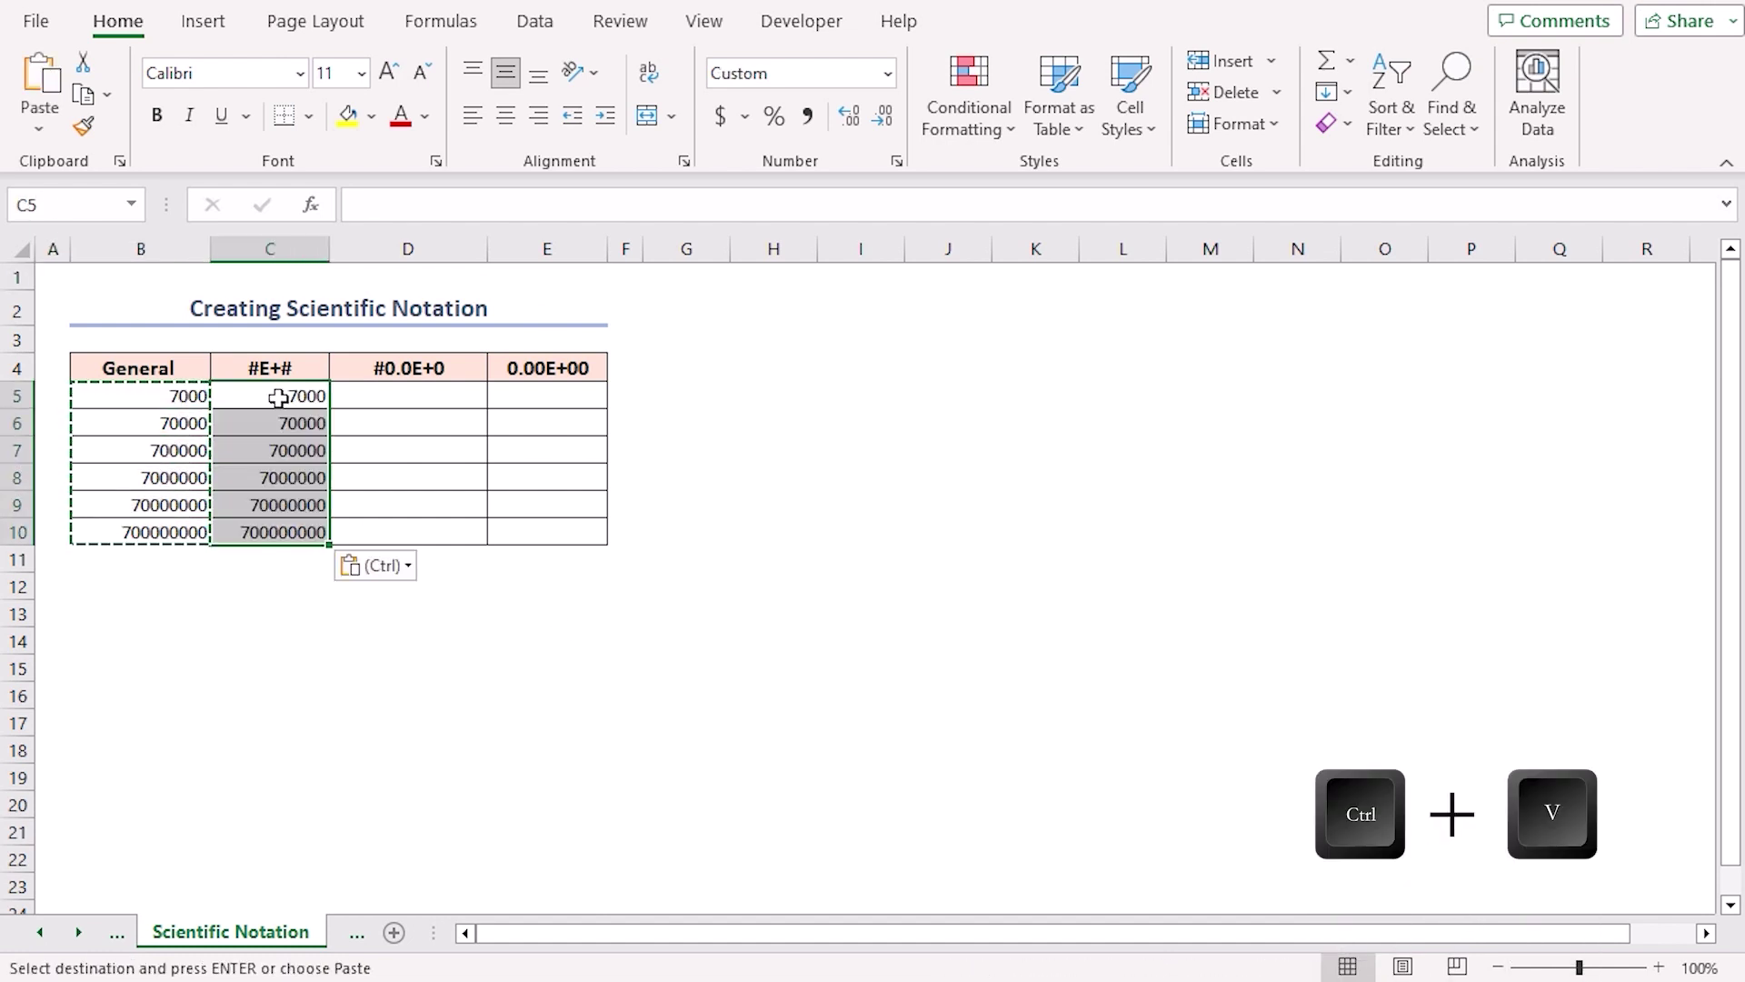
Step: Apply the custom scientific notation format #E+# to the values in C5:C10
{"action": "key", "text": "ctrl+1"}
{"action": "left_click", "coordinate": [859, 562]}
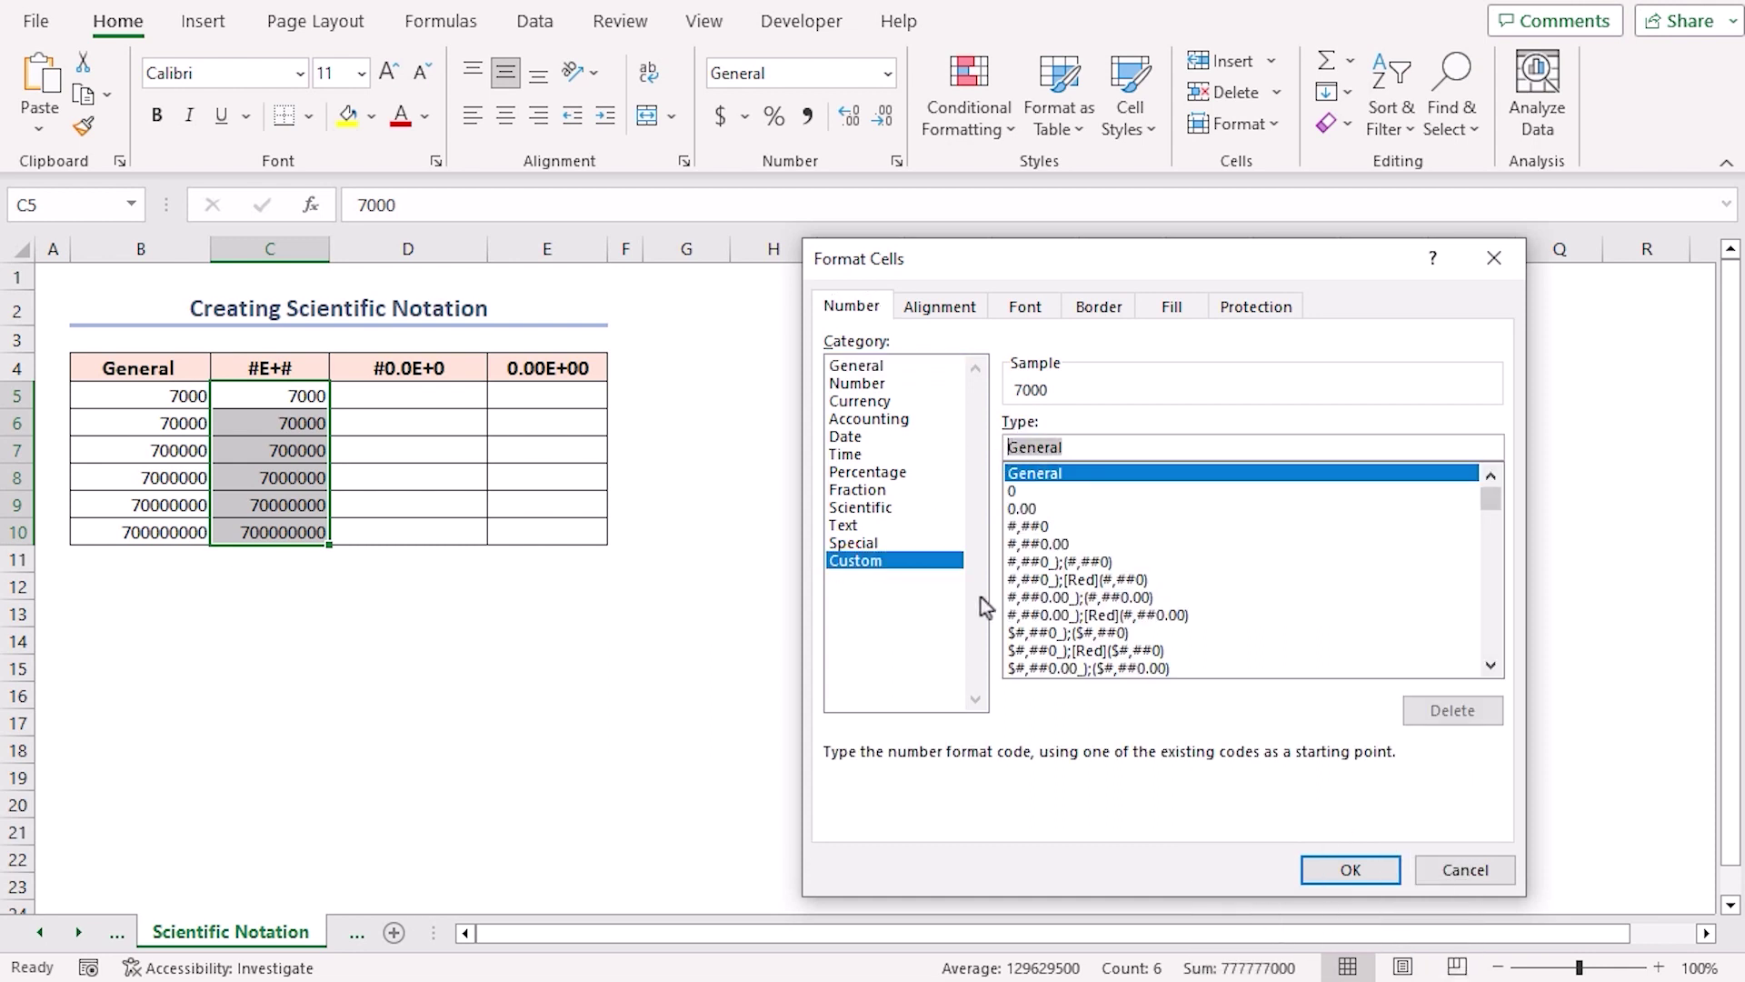
{"action": "type", "text": "#E+#"}
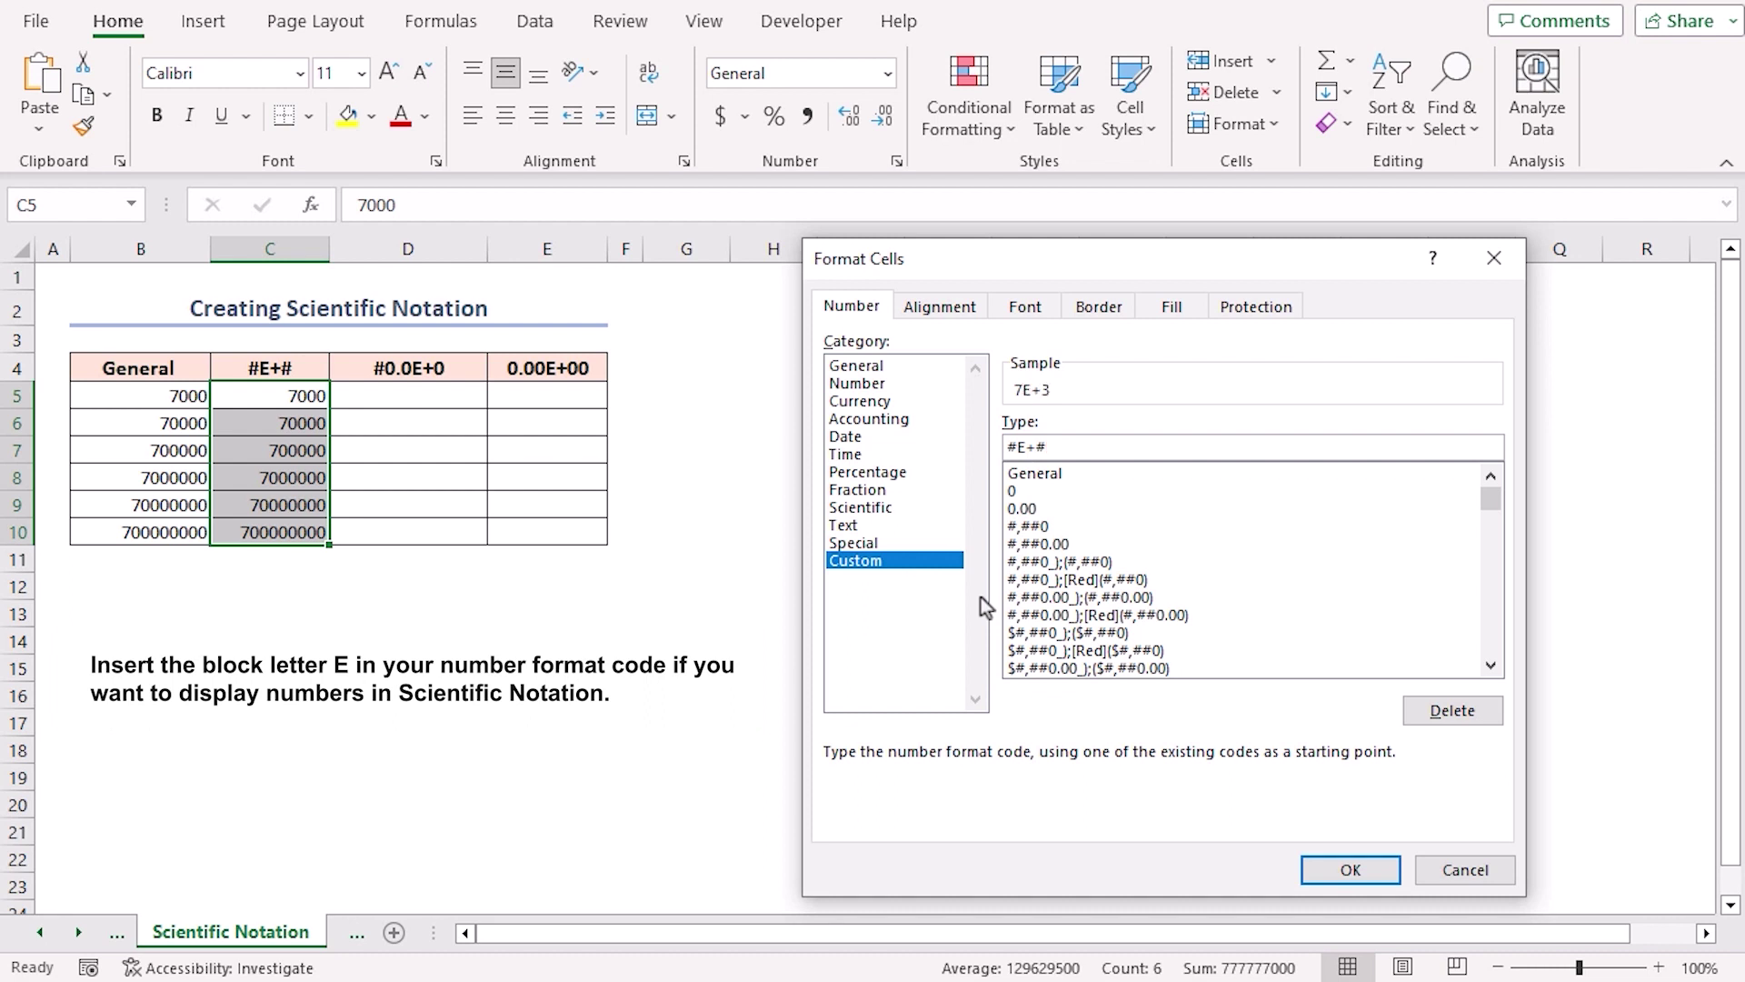
{"action": "left_click", "coordinate": [1364, 871]}
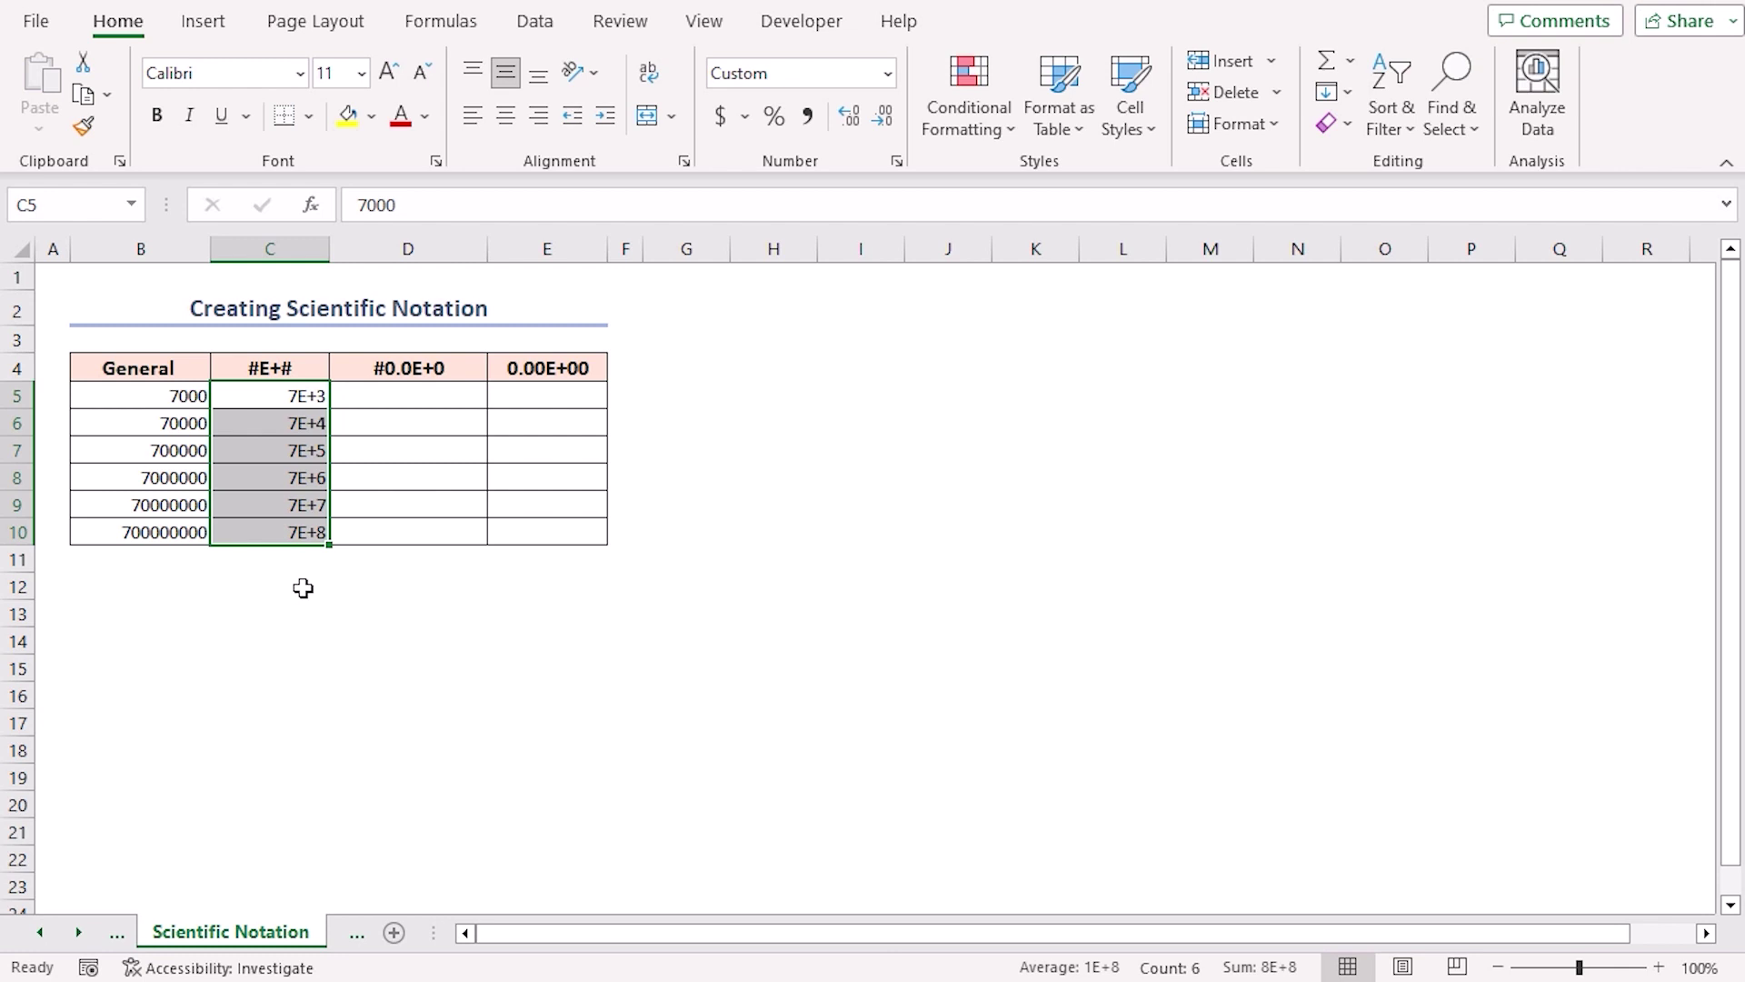
Step: Copy the General values in B5:B10 into D5:D10 under the #0.0E+0 heading
{"action": "left_click_drag", "start_coordinate": [204, 400], "coordinate": [182, 535]}
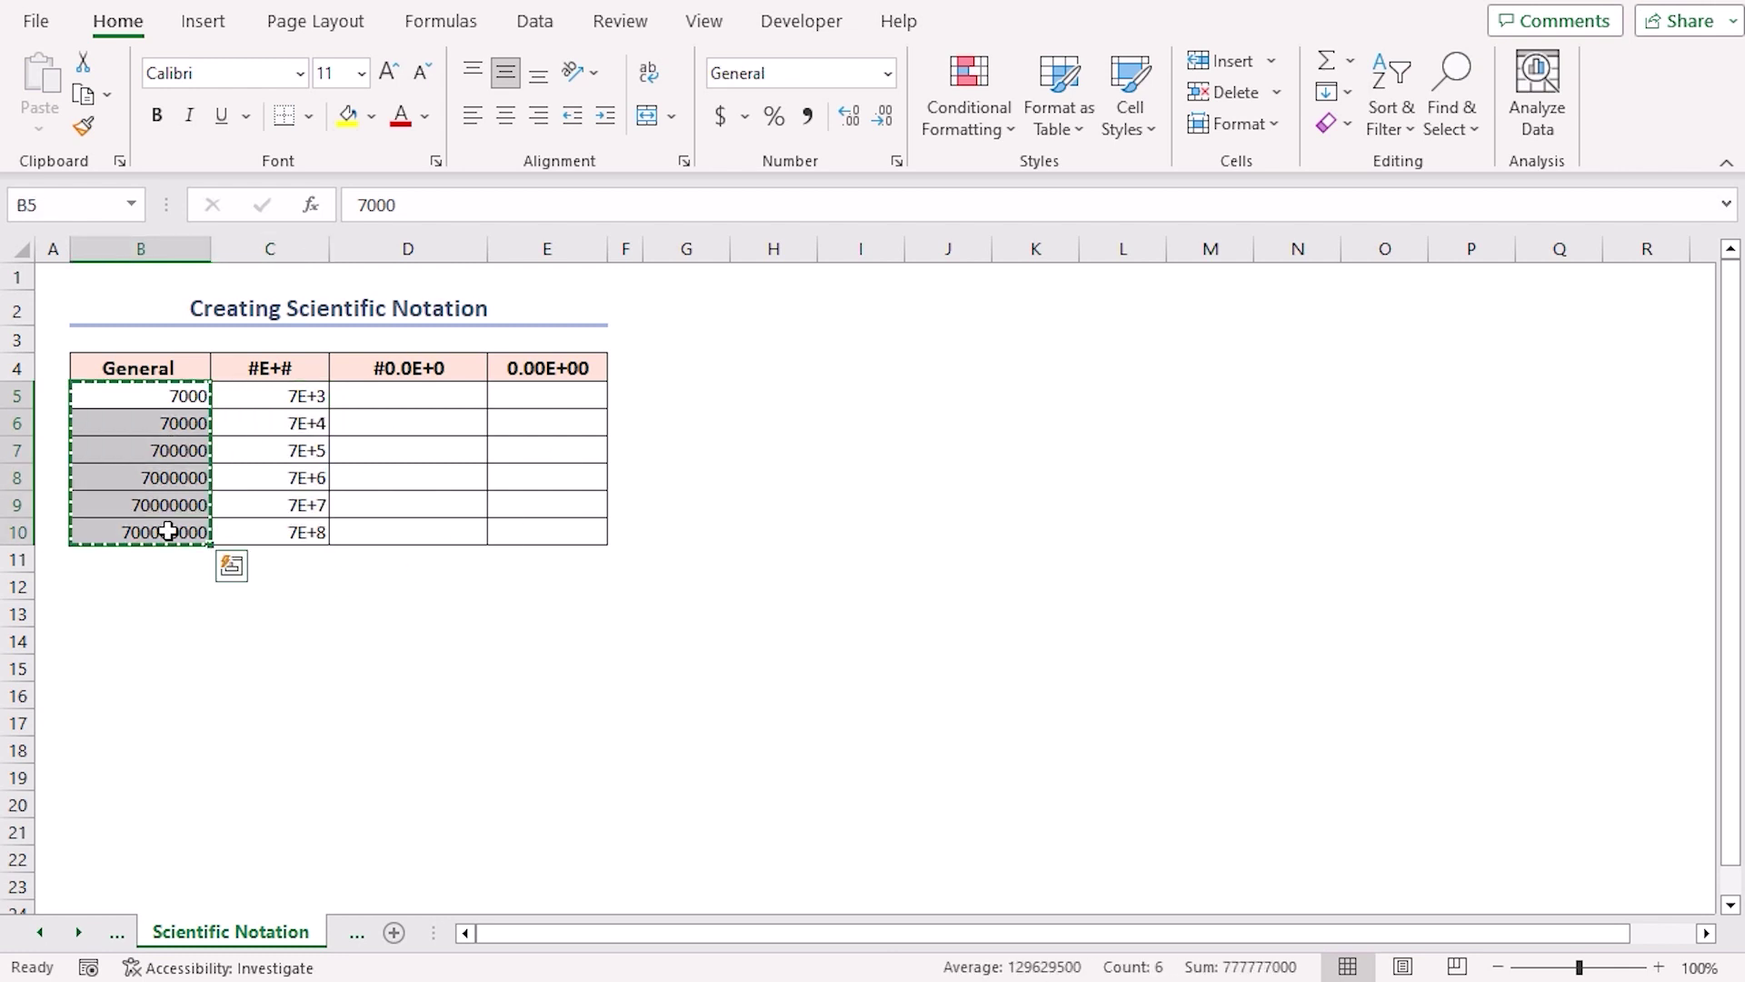
{"action": "key", "text": "ctrl+c"}
{"action": "left_click", "coordinate": [415, 391]}
{"action": "key", "text": "ctrl+v"}
Step: Apply the custom scientific notation format #0.0E+0 to the values in D5:D10
{"action": "key", "text": "ctrl+1"}
{"action": "left_click", "coordinate": [855, 560]}
{"action": "double_click", "coordinate": [1007, 448]}
{"action": "type", "text": "#0.0E+0"}
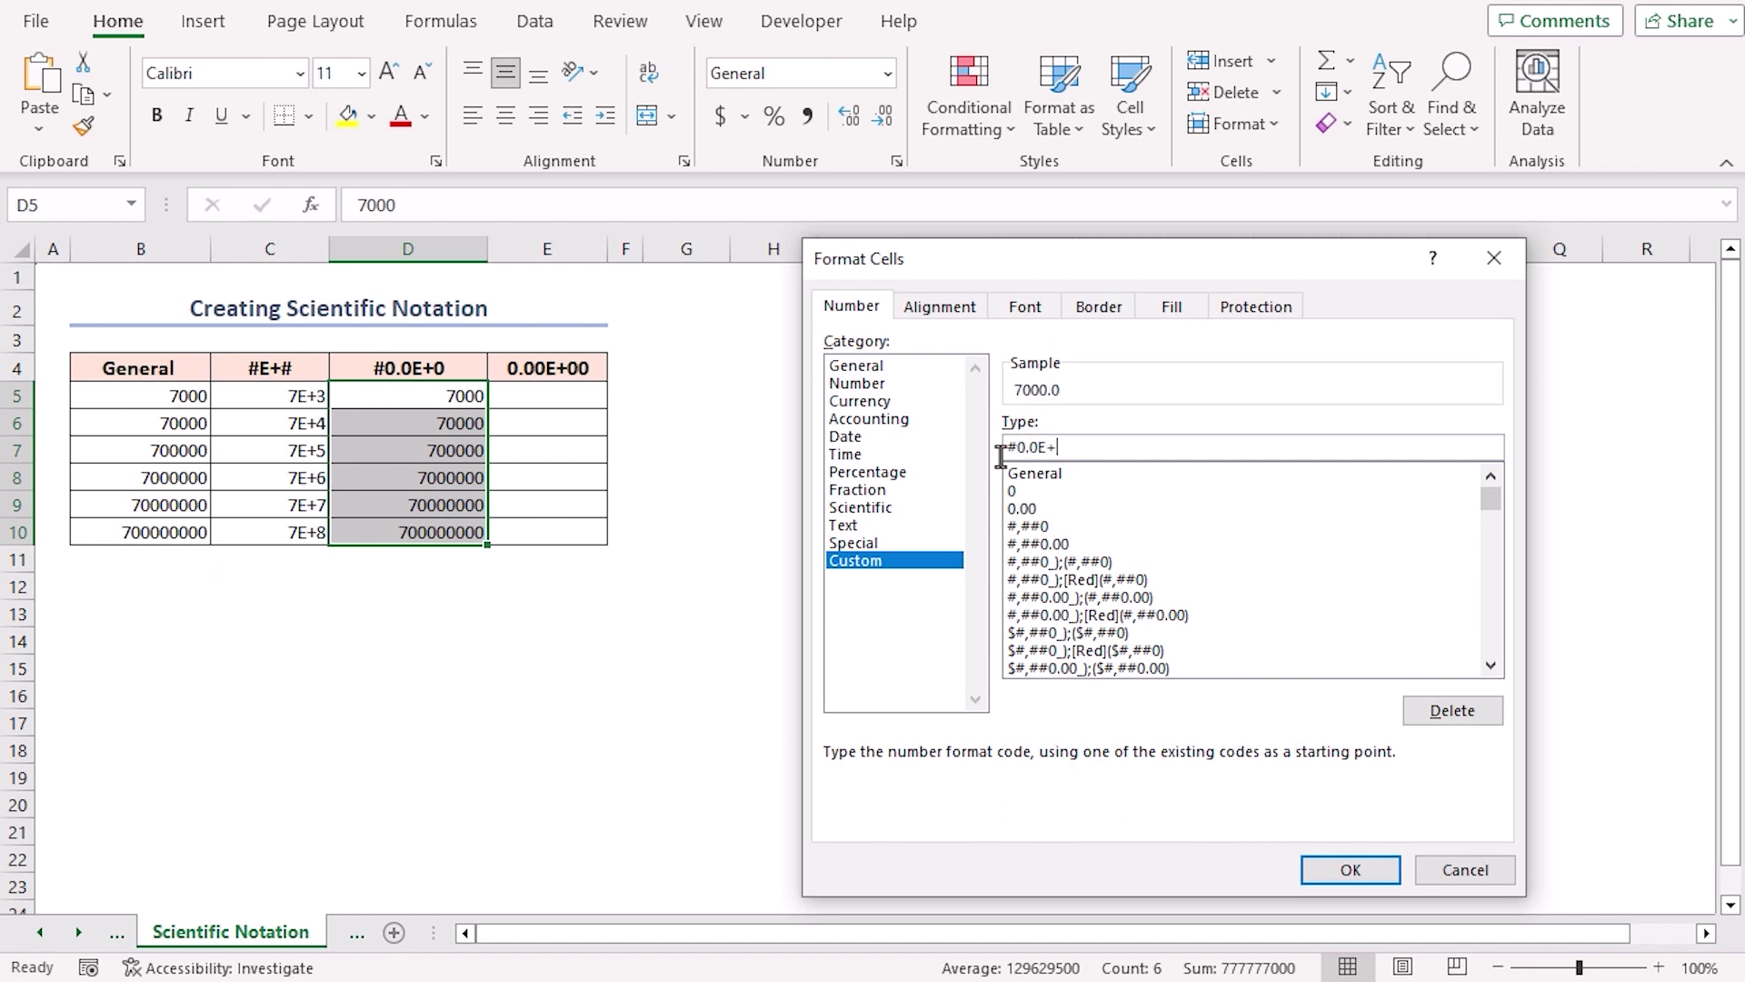
{"action": "left_click", "coordinate": [1349, 869]}
Step: Copy the General values in B5:B10 into E5:E10 under the 0.00E+00 heading
{"action": "left_click_drag", "start_coordinate": [137, 395], "coordinate": [186, 535]}
{"action": "key", "text": "ctrl+c"}
{"action": "left_click", "coordinate": [563, 395]}
{"action": "key", "text": "ctrl+v"}
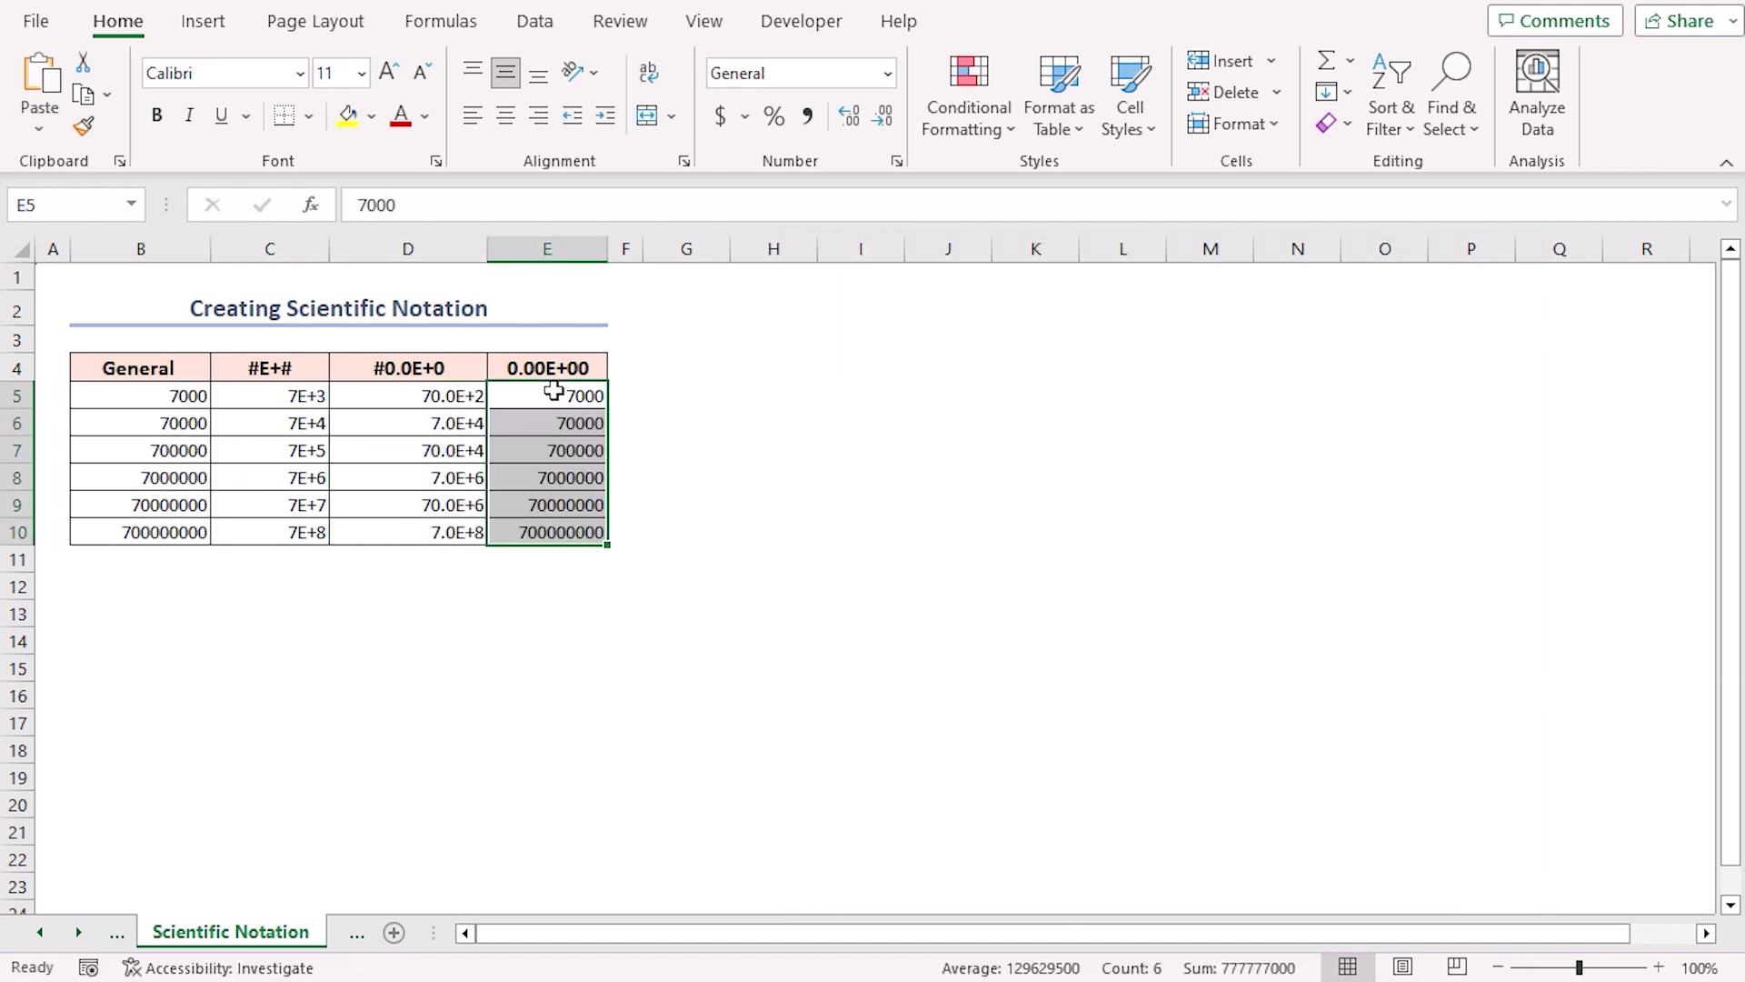
Step: Apply the custom scientific notation format 0.00E+00 to the values in E5:E10
{"action": "key", "text": "ctrl+1"}
{"action": "left_click", "coordinate": [855, 560]}
{"action": "double_click", "coordinate": [1006, 447]}
{"action": "type", "text": "0.00E+00"}
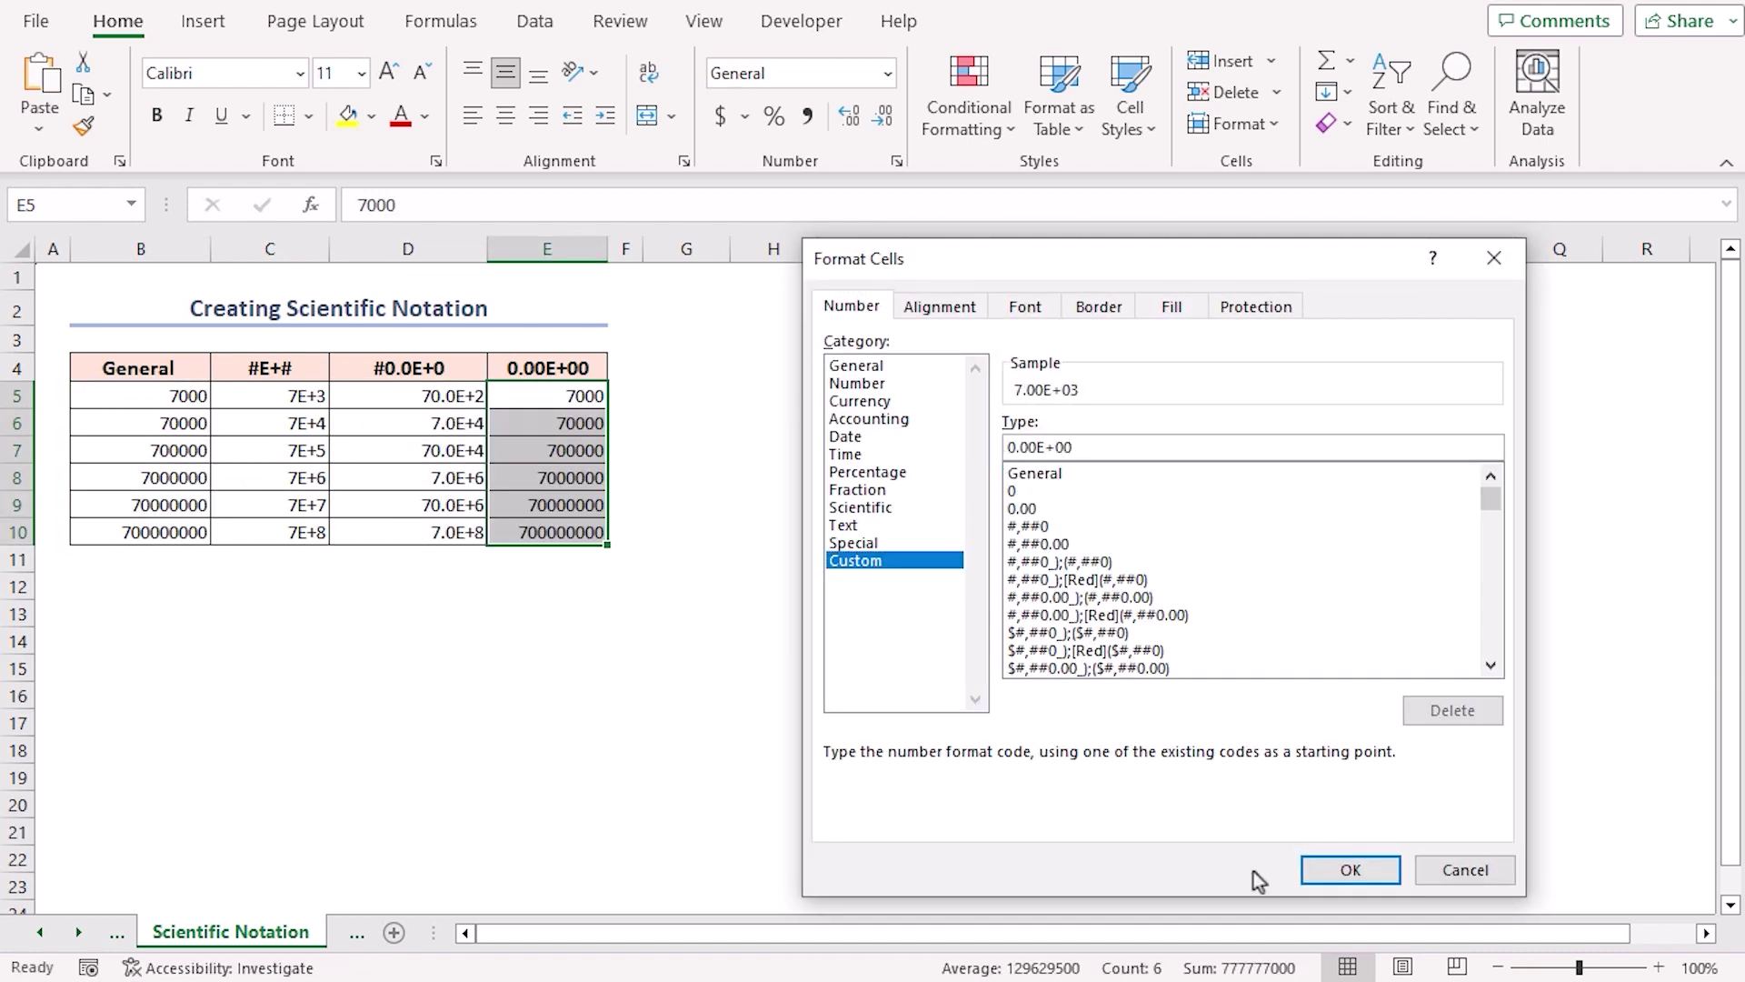
{"action": "left_click", "coordinate": [1310, 864]}
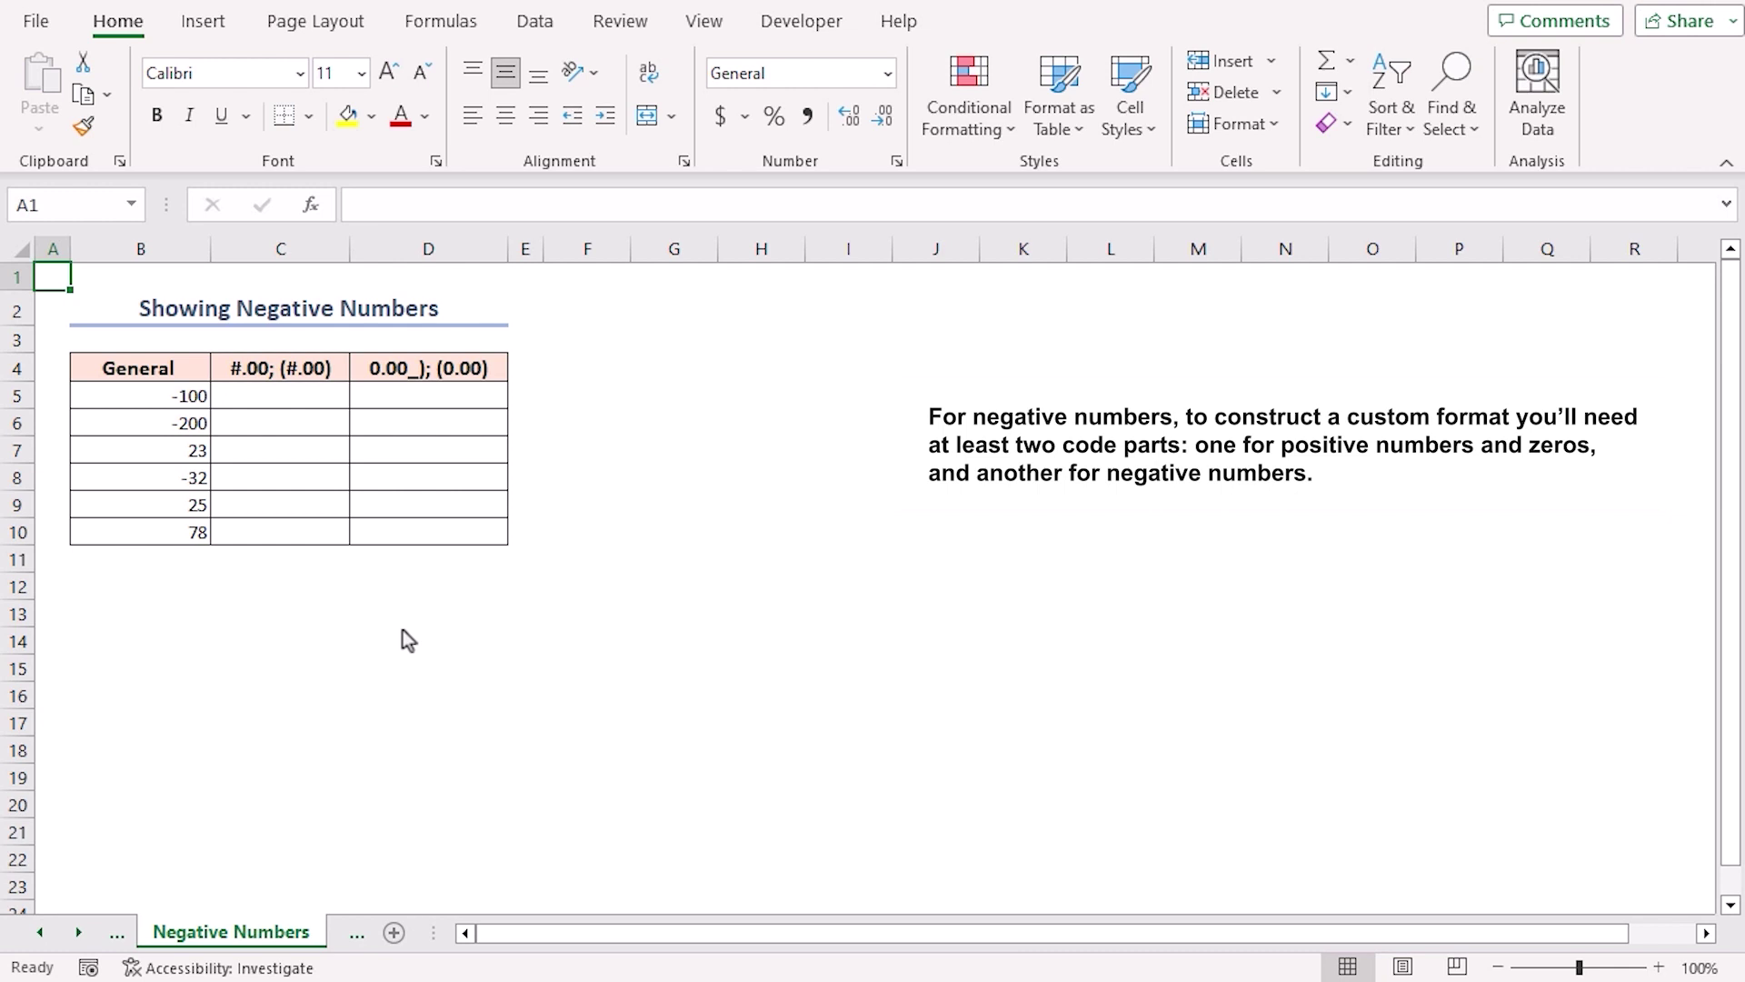
Step: On the Negative Numbers sheet, copy the General values in B5:B10 into C5:C10
{"action": "left_click_drag", "start_coordinate": [145, 394], "coordinate": [164, 529]}
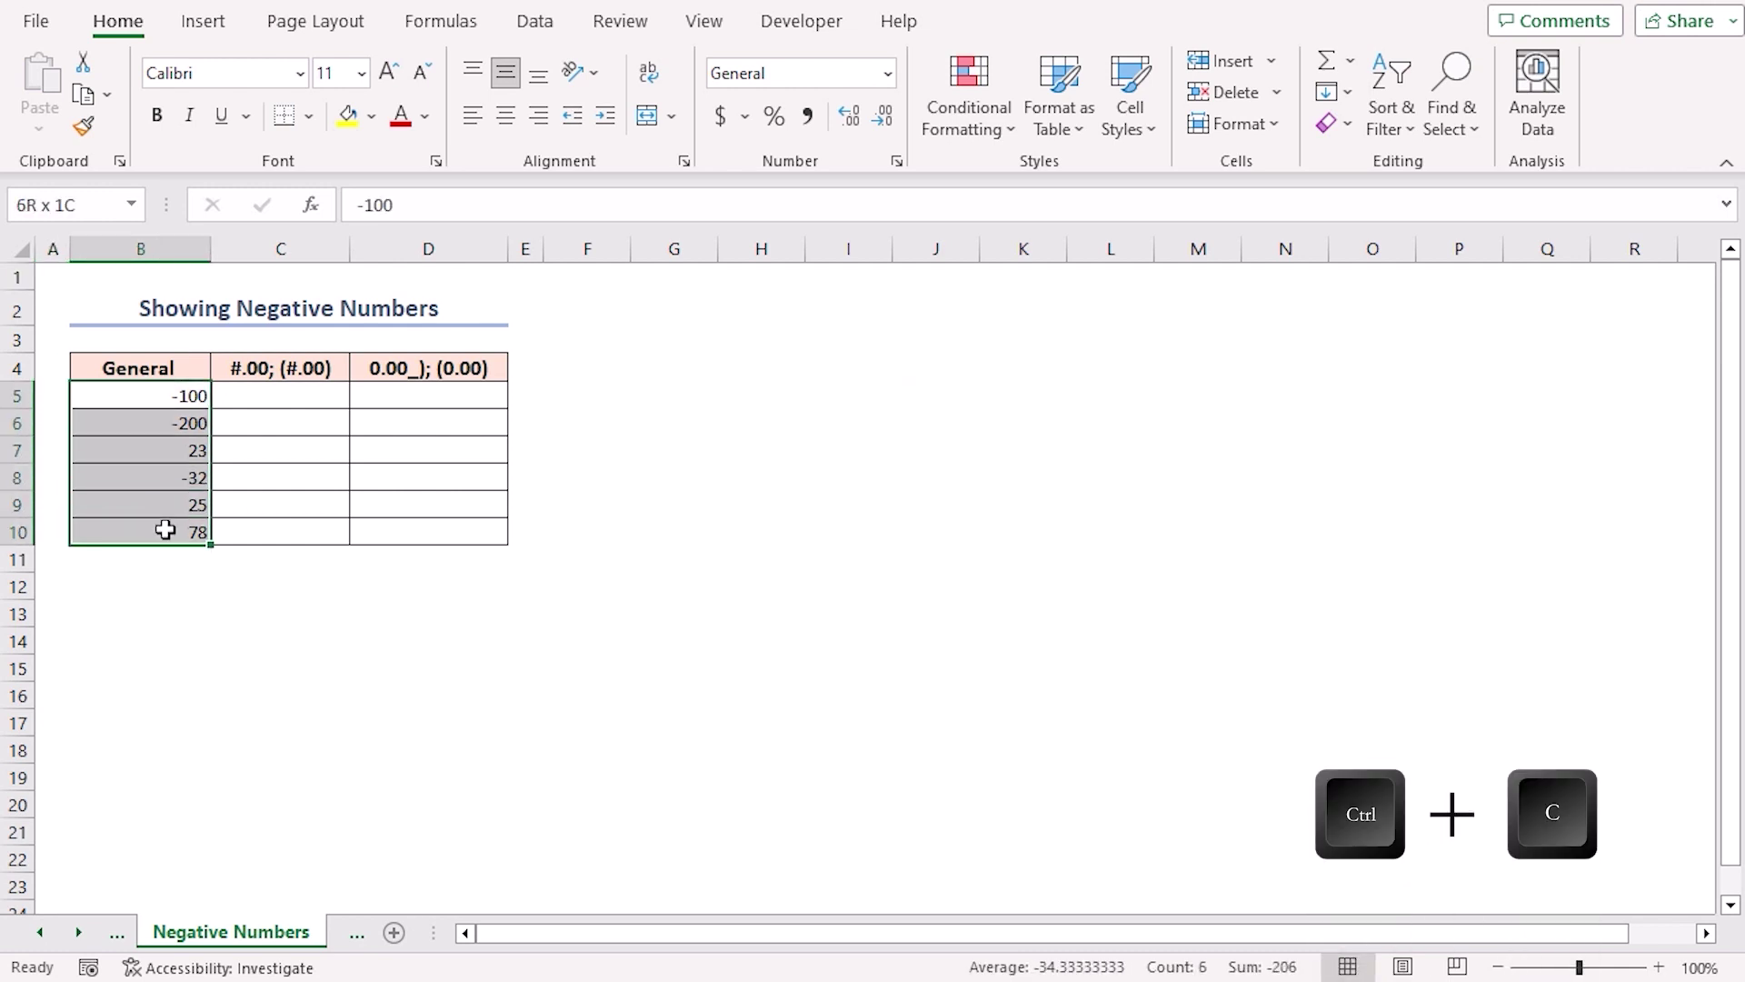
{"action": "key", "text": "ctrl+c"}
{"action": "left_click", "coordinate": [265, 396]}
{"action": "key", "text": "ctrl+v"}
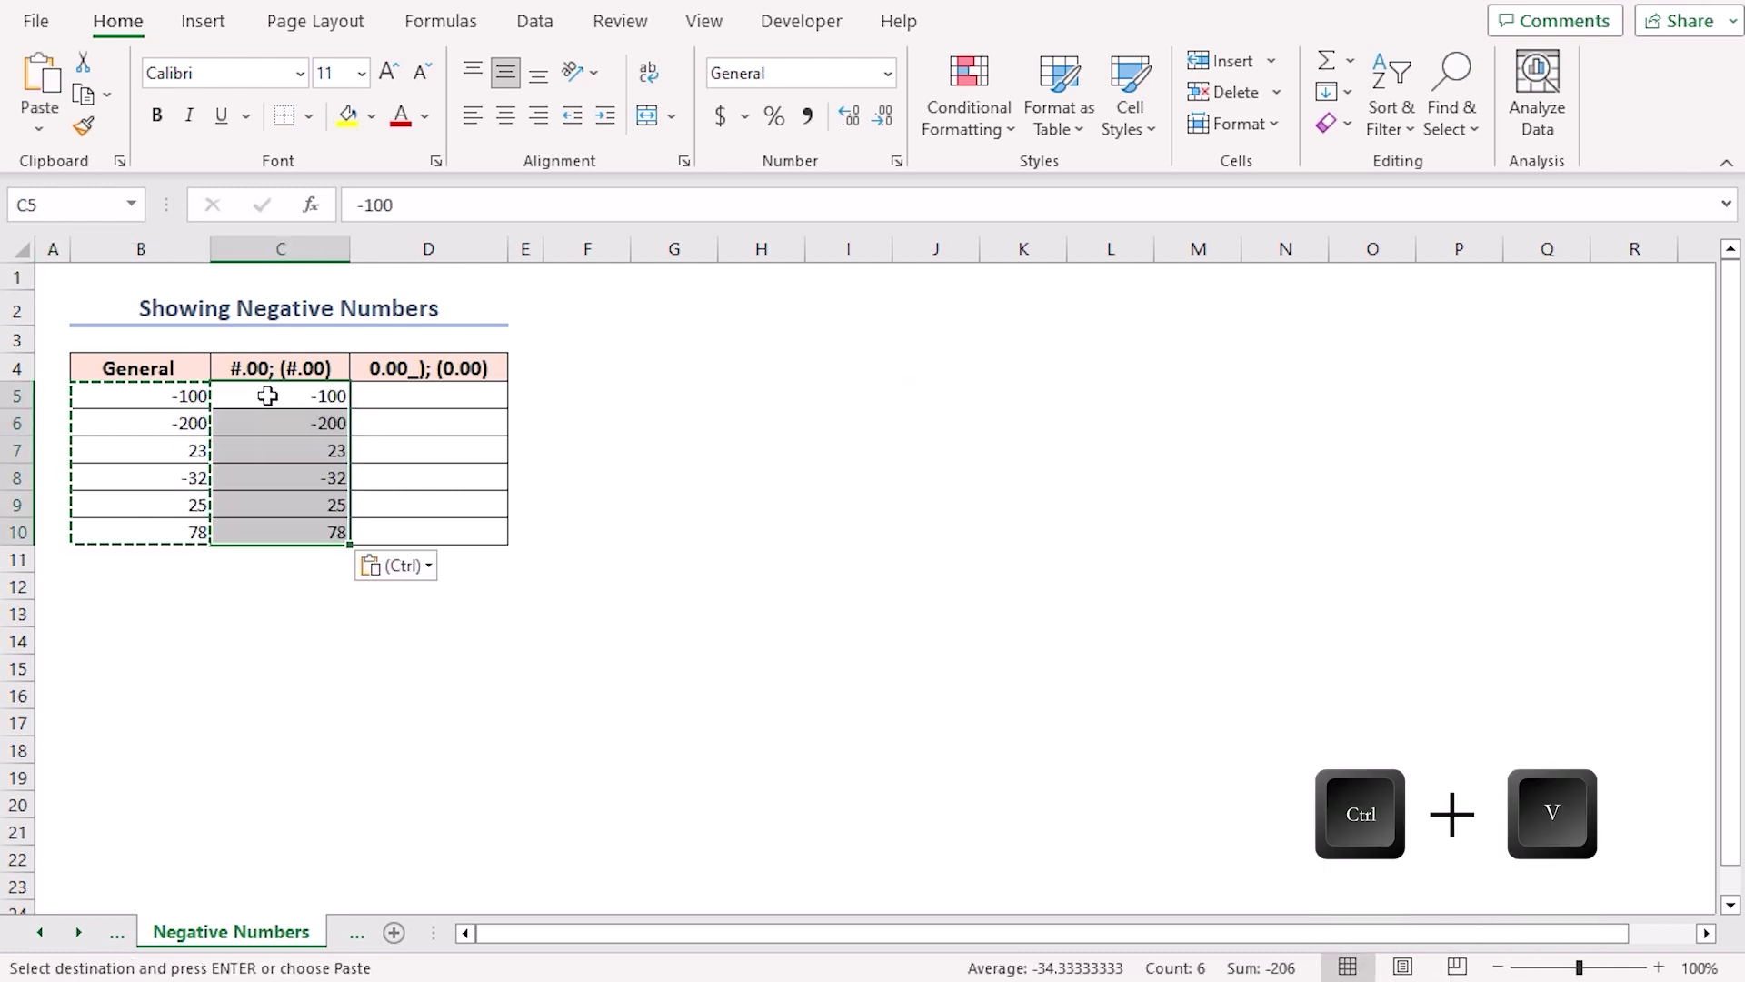
Step: Apply the custom format #.00;(#.00) to C5:C10 to show negative numbers in parentheses
{"action": "key", "text": "ctrl+1"}
{"action": "left_click", "coordinate": [859, 561]}
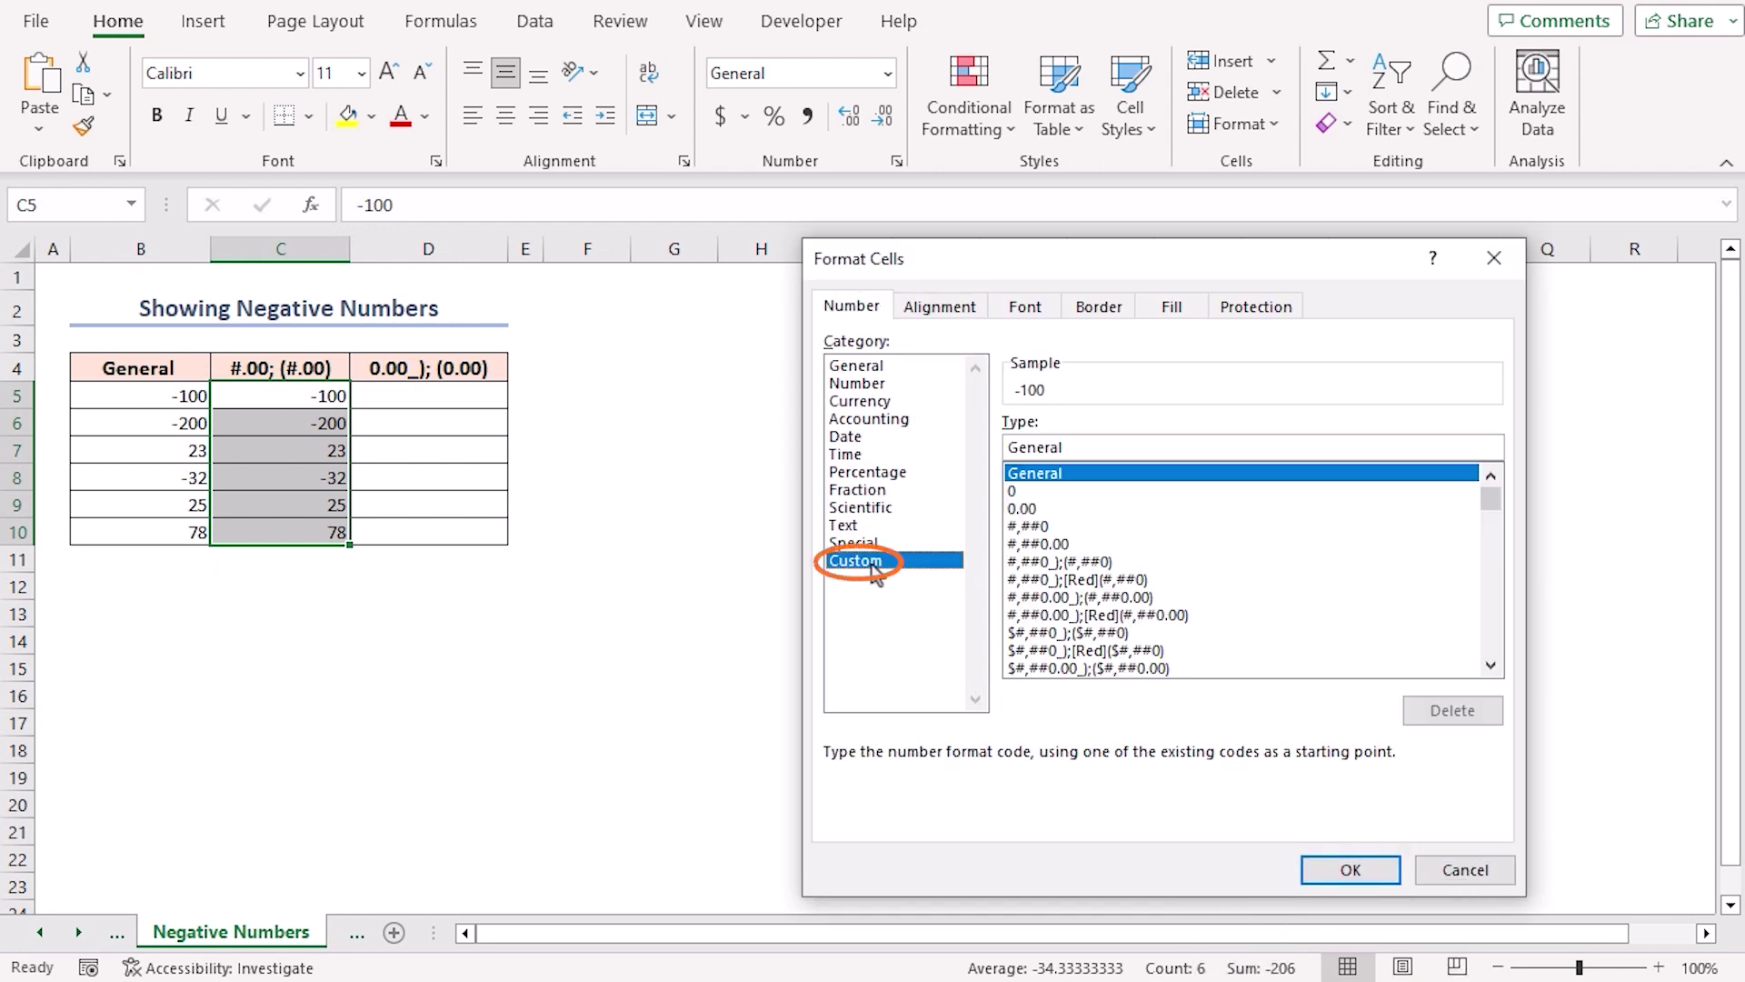
{"action": "left_click_drag", "start_coordinate": [1065, 447], "coordinate": [1006, 449]}
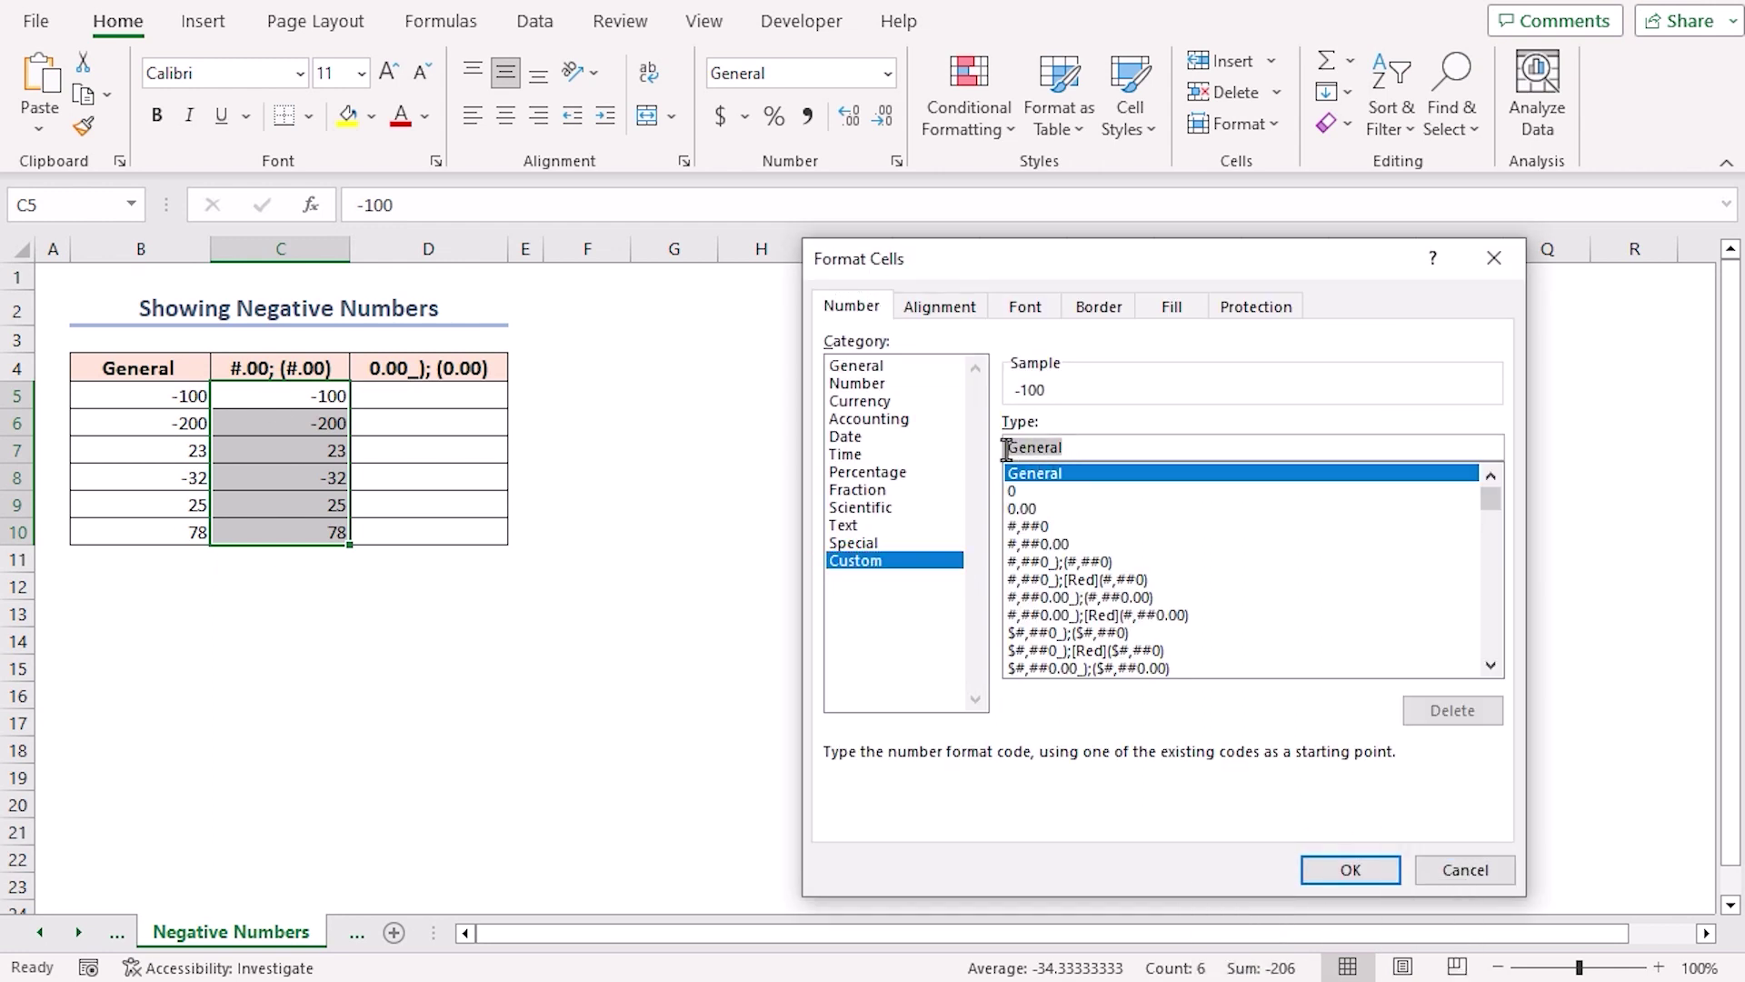
{"action": "type", "text": "#.00;(#"}
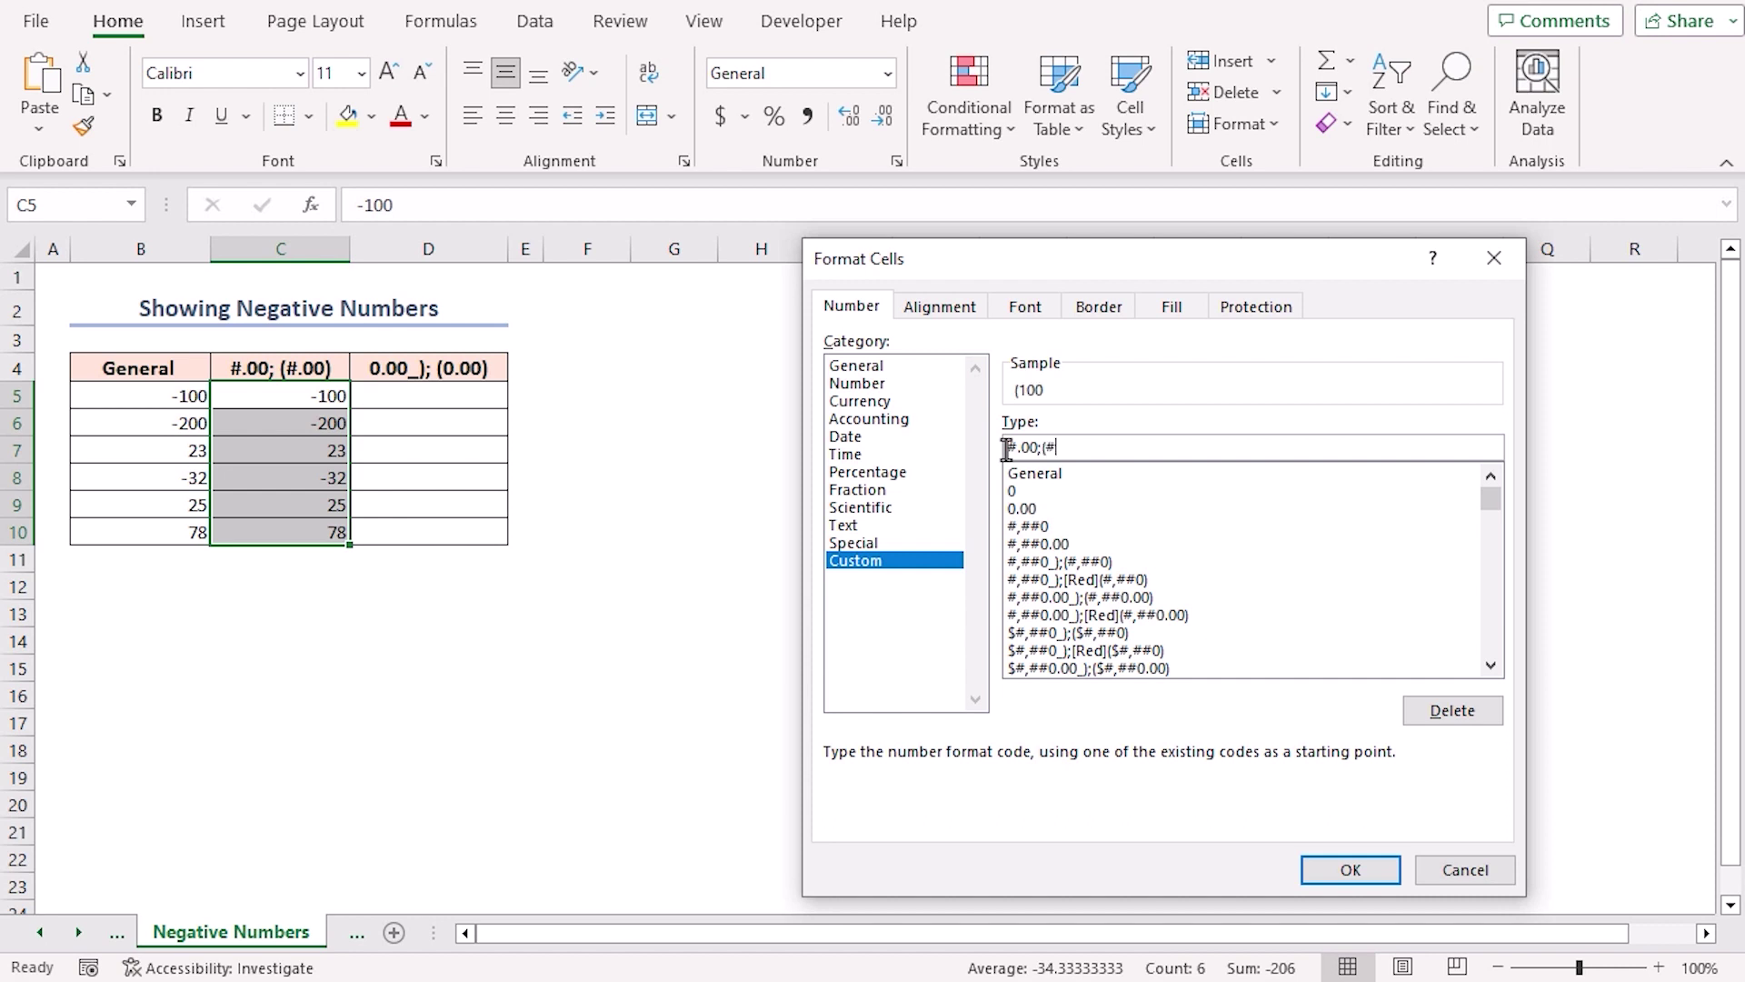
{"action": "type", "text": ".00"}
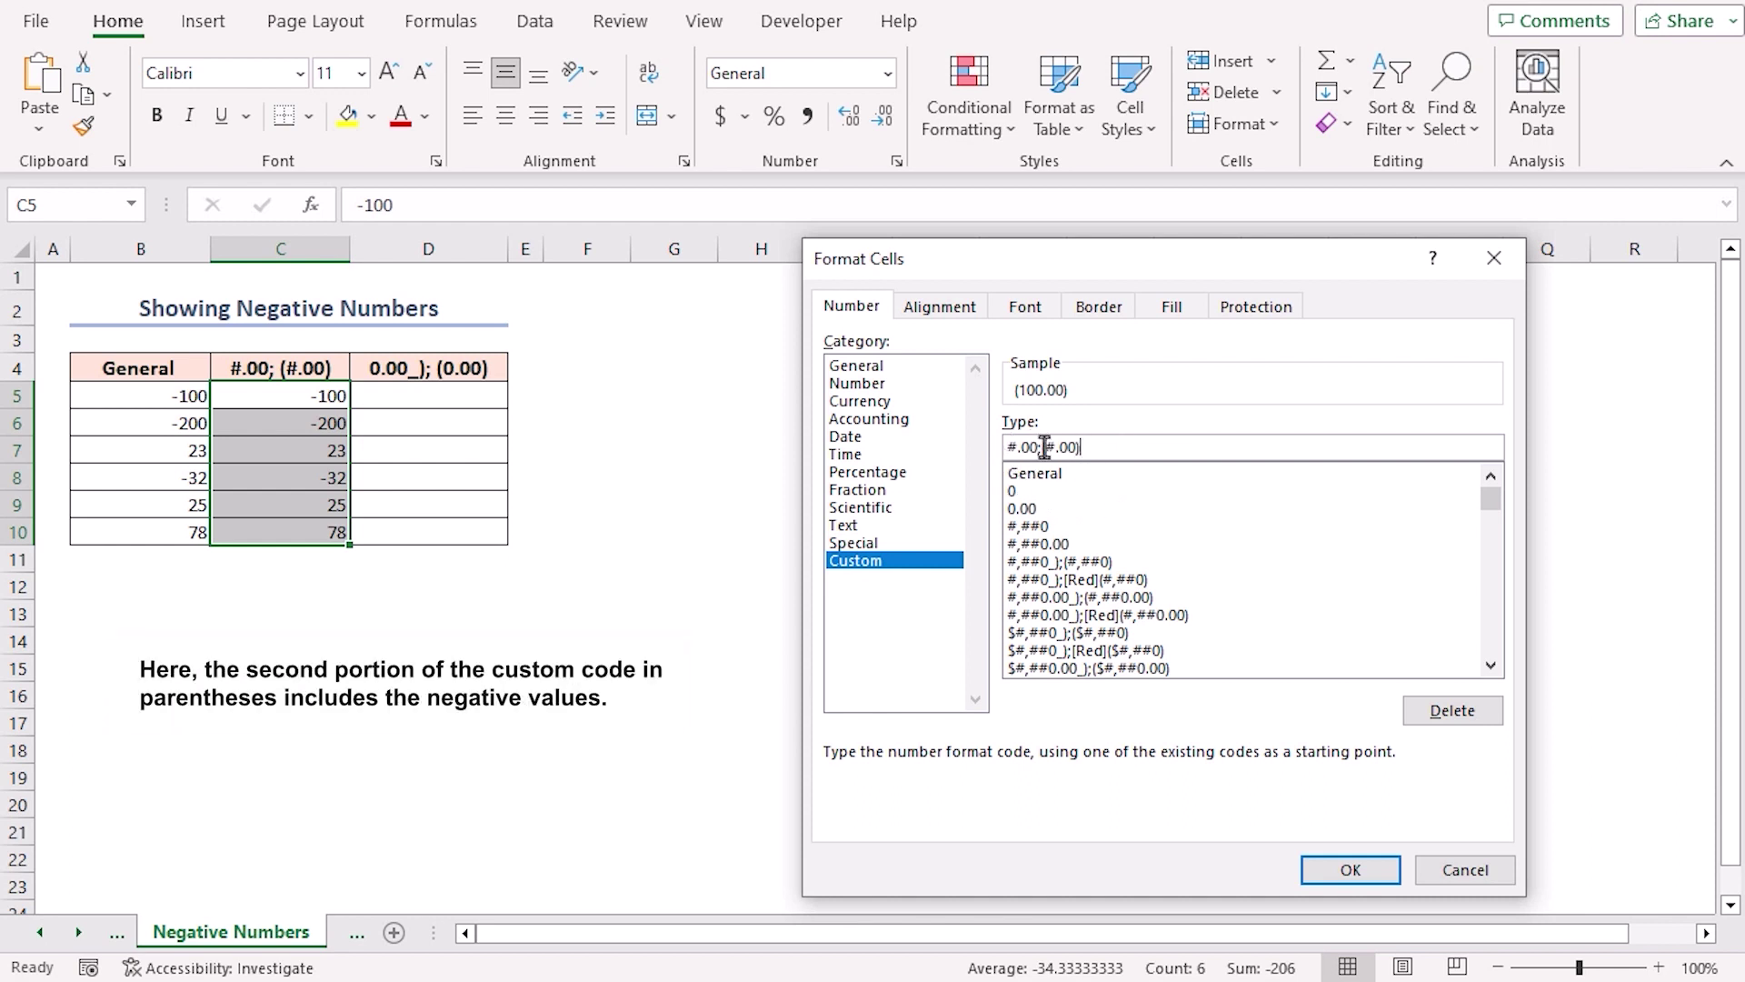
{"action": "left_click", "coordinate": [1351, 869]}
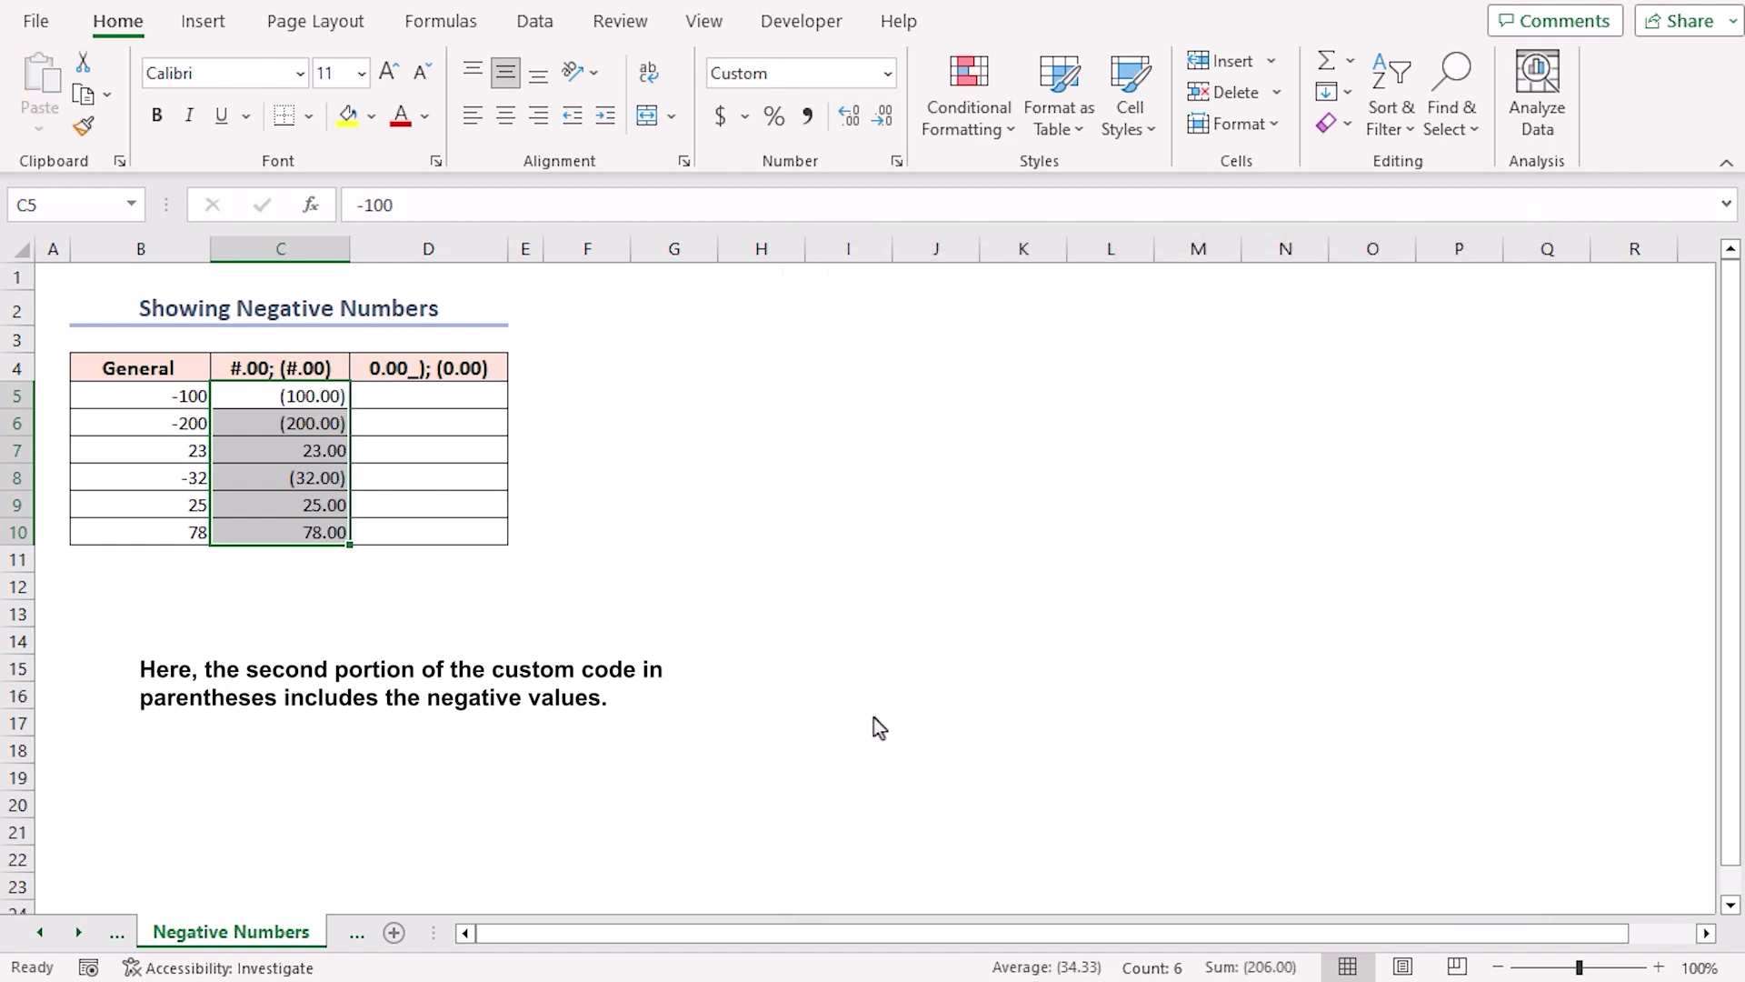
Step: On the Negative Numbers sheet, copy the General values in B5:B10 into D5:D10
{"action": "left_click", "coordinate": [327, 559]}
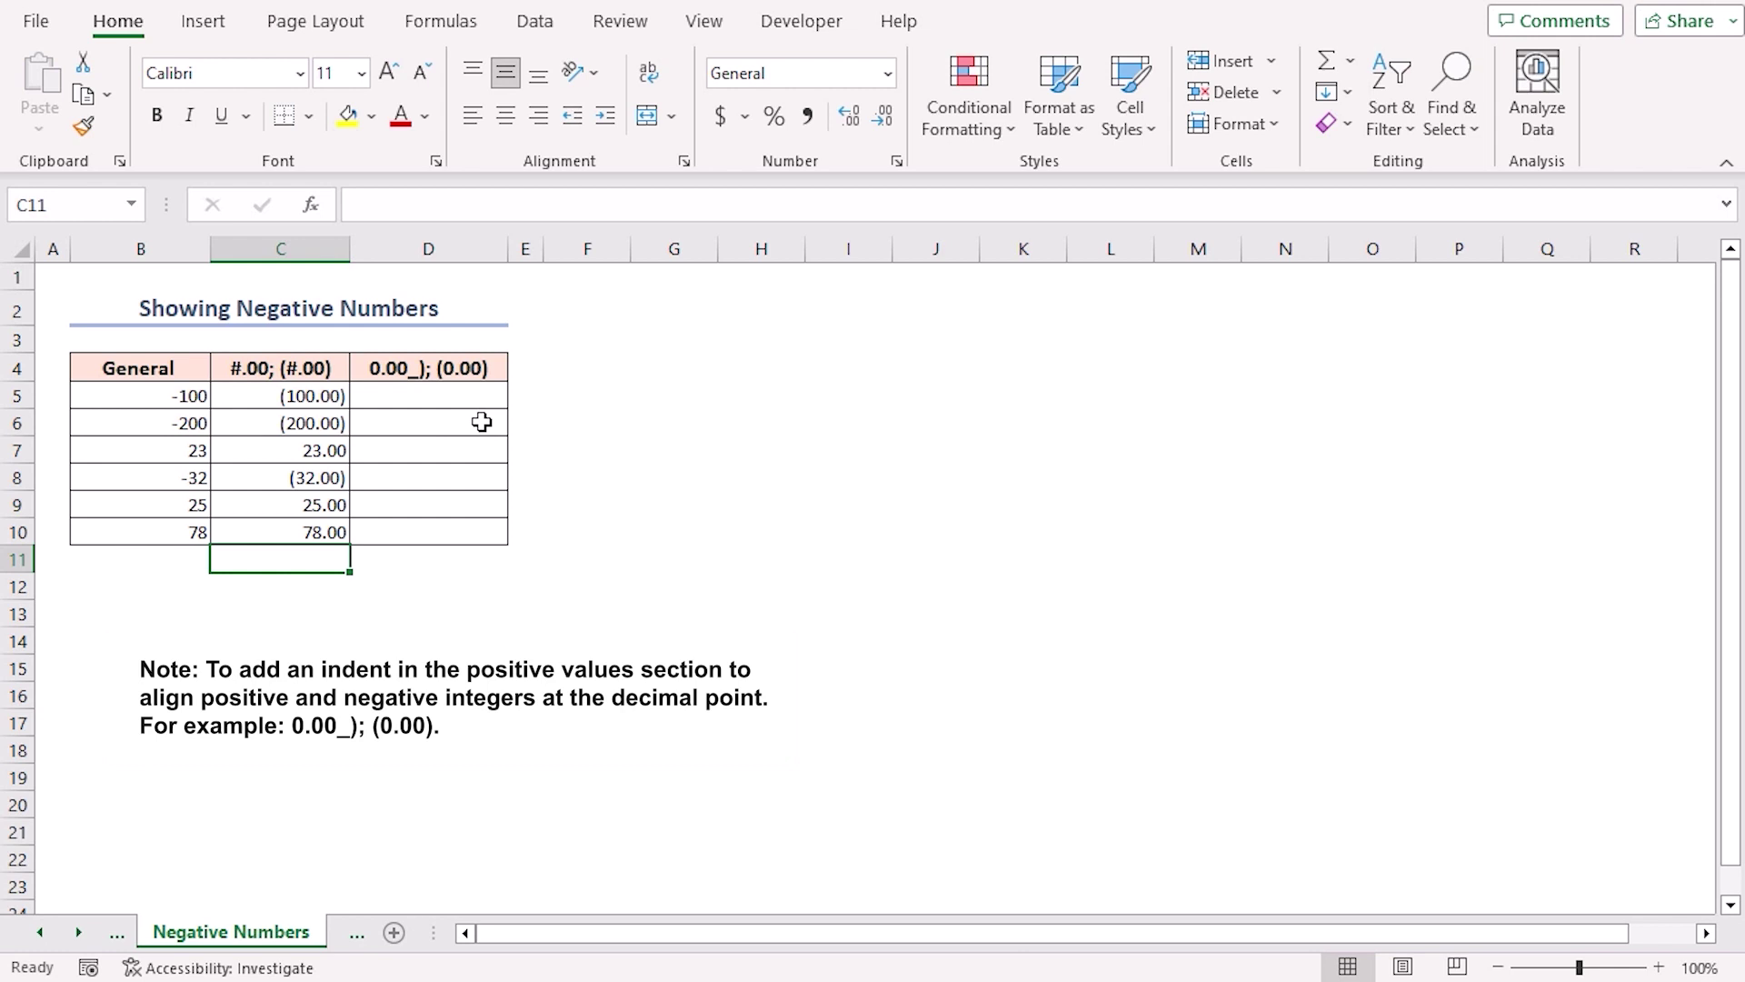
{"action": "left_click_drag", "start_coordinate": [163, 395], "coordinate": [164, 532]}
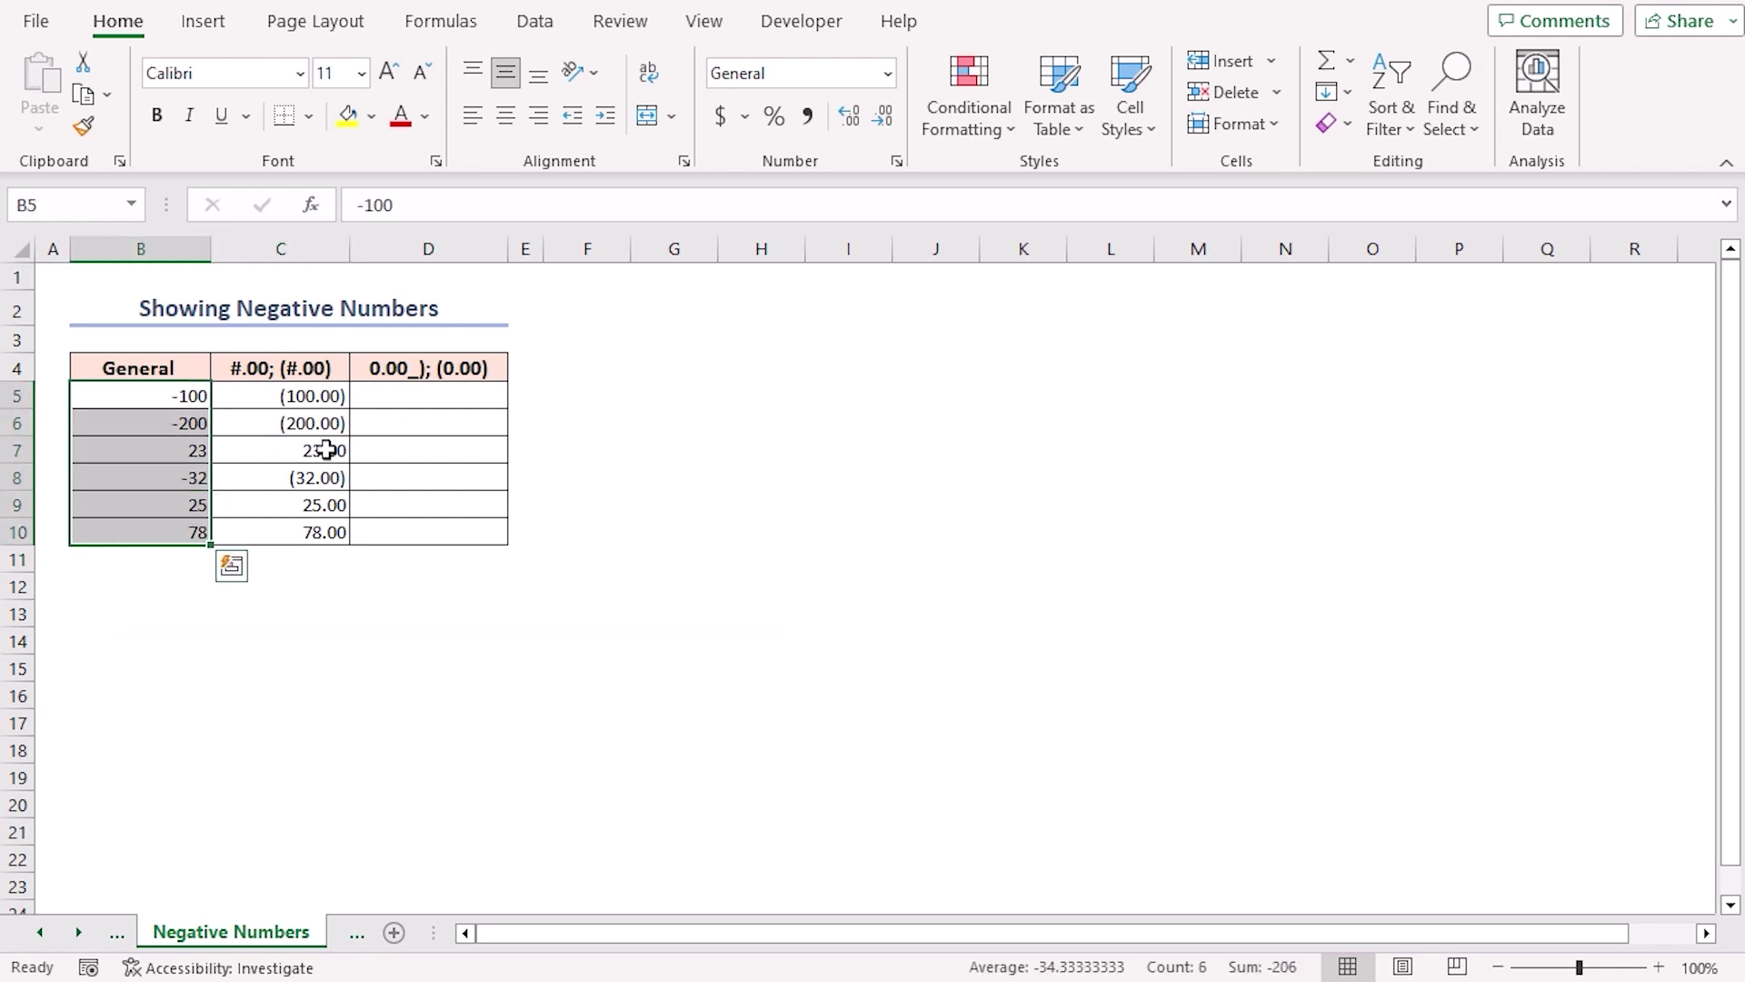
{"action": "left_click_drag", "start_coordinate": [428, 396], "coordinate": [427, 532]}
Step: Apply the custom format 0.00_0;(0.00) to D5:D10 to indent positives and put negatives in parentheses
{"action": "key", "text": "ctrl+1"}
{"action": "left_click", "coordinate": [854, 560]}
{"action": "double_click", "coordinate": [999, 447]}
{"action": "type", "text": "0.00_0;(0.00)"}
{"action": "left_click", "coordinate": [1347, 875]}
{"action": "left_click", "coordinate": [1354, 886]}
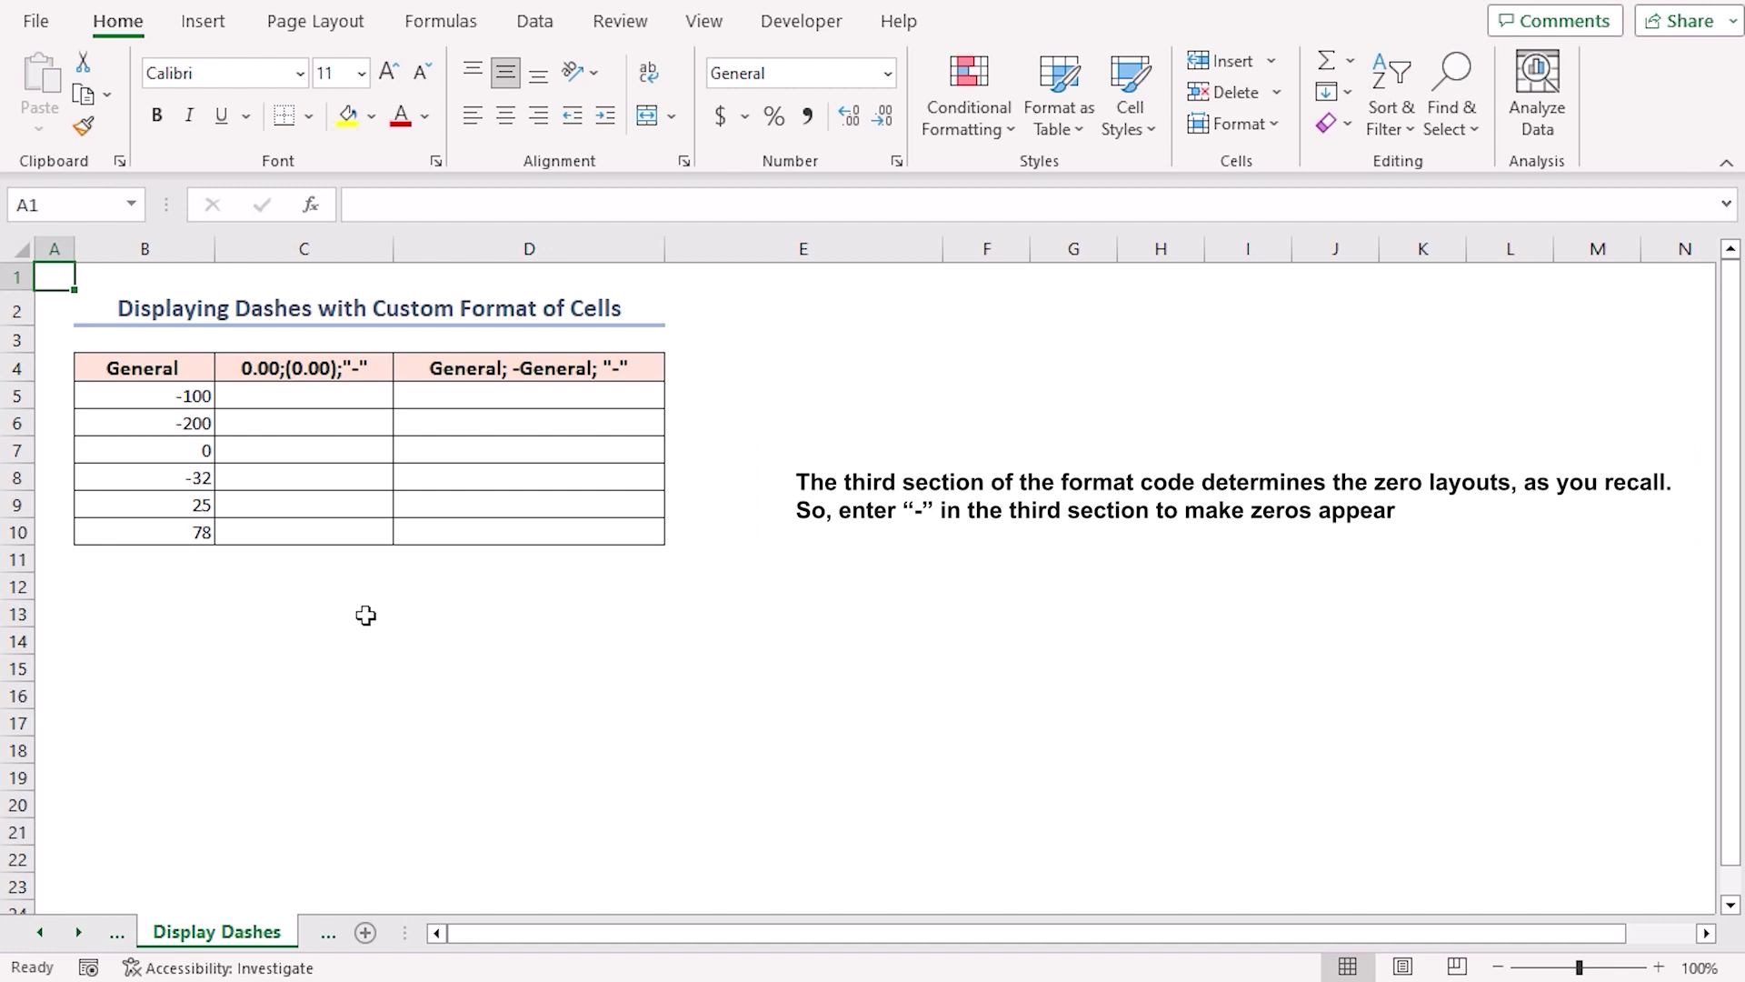
Step: On the Display Dashes sheet, copy the General values in B5:B10 into C5:C10
{"action": "left_click_drag", "start_coordinate": [191, 397], "coordinate": [182, 531]}
{"action": "key", "text": "ctrl+c"}
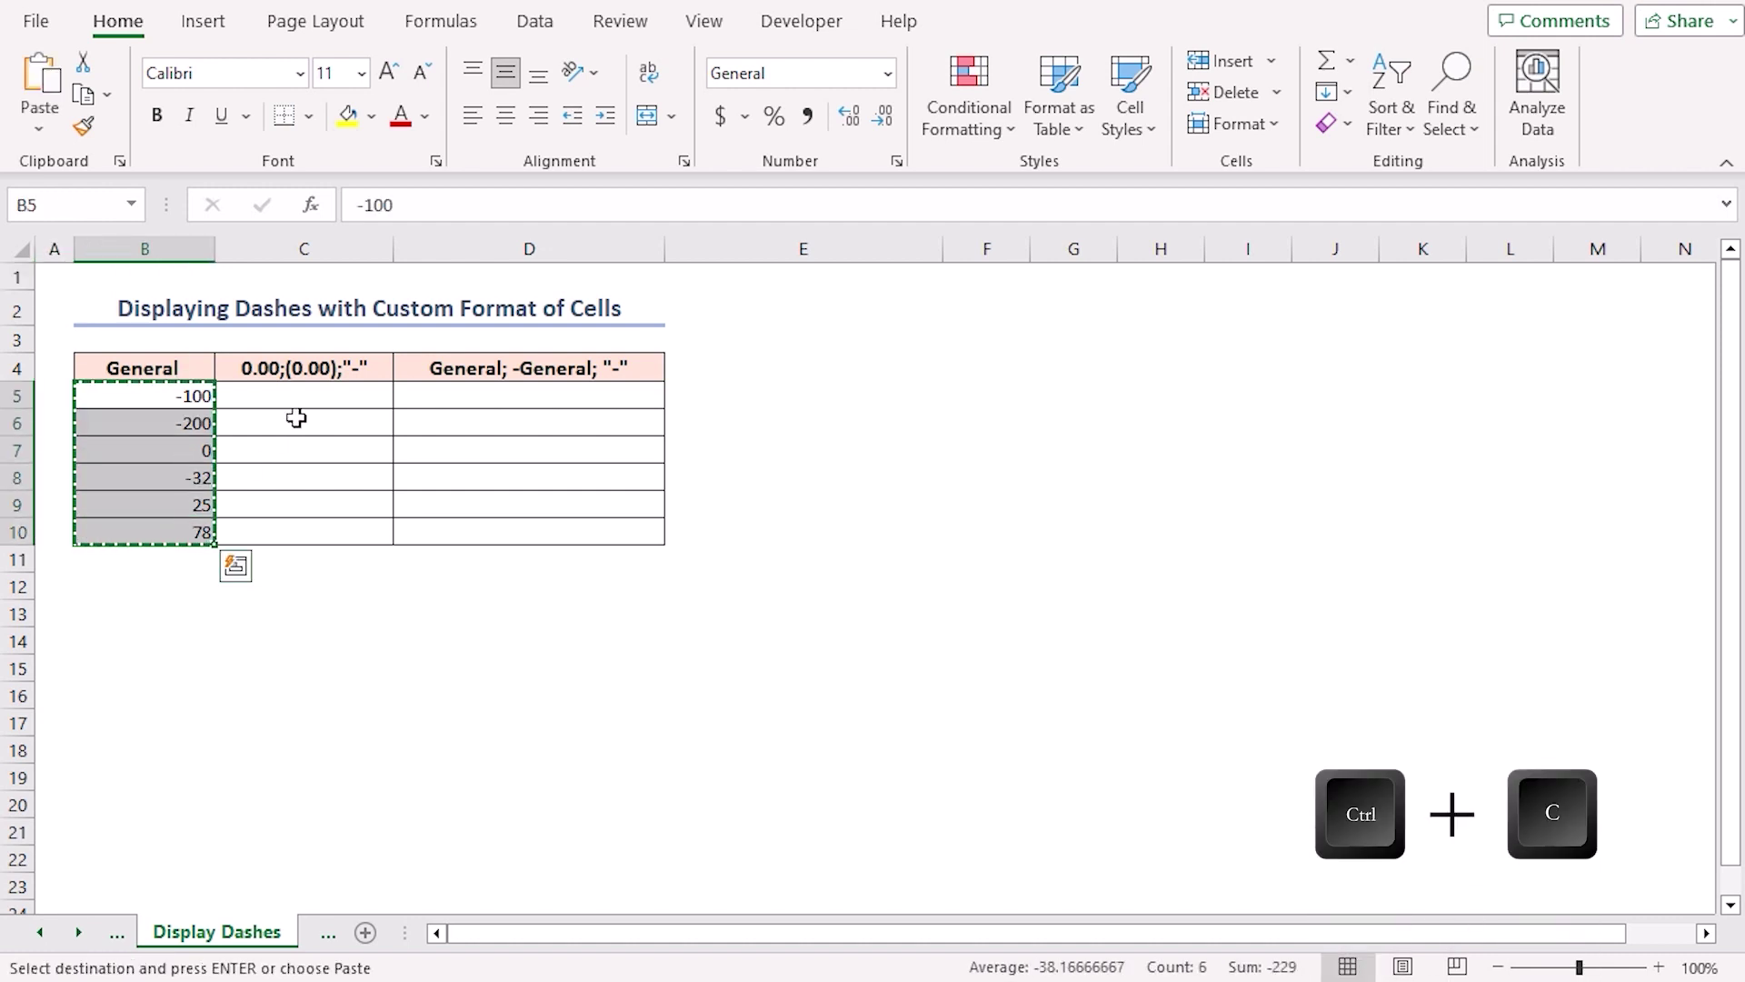
{"action": "left_click", "coordinate": [302, 397]}
{"action": "key", "text": "ctrl+v"}
Step: Apply the custom format 0.00;(0.00);"-" to C5:C10 to show zeros as dashes, and compare B7 with C7
{"action": "key", "text": "ctrl+1"}
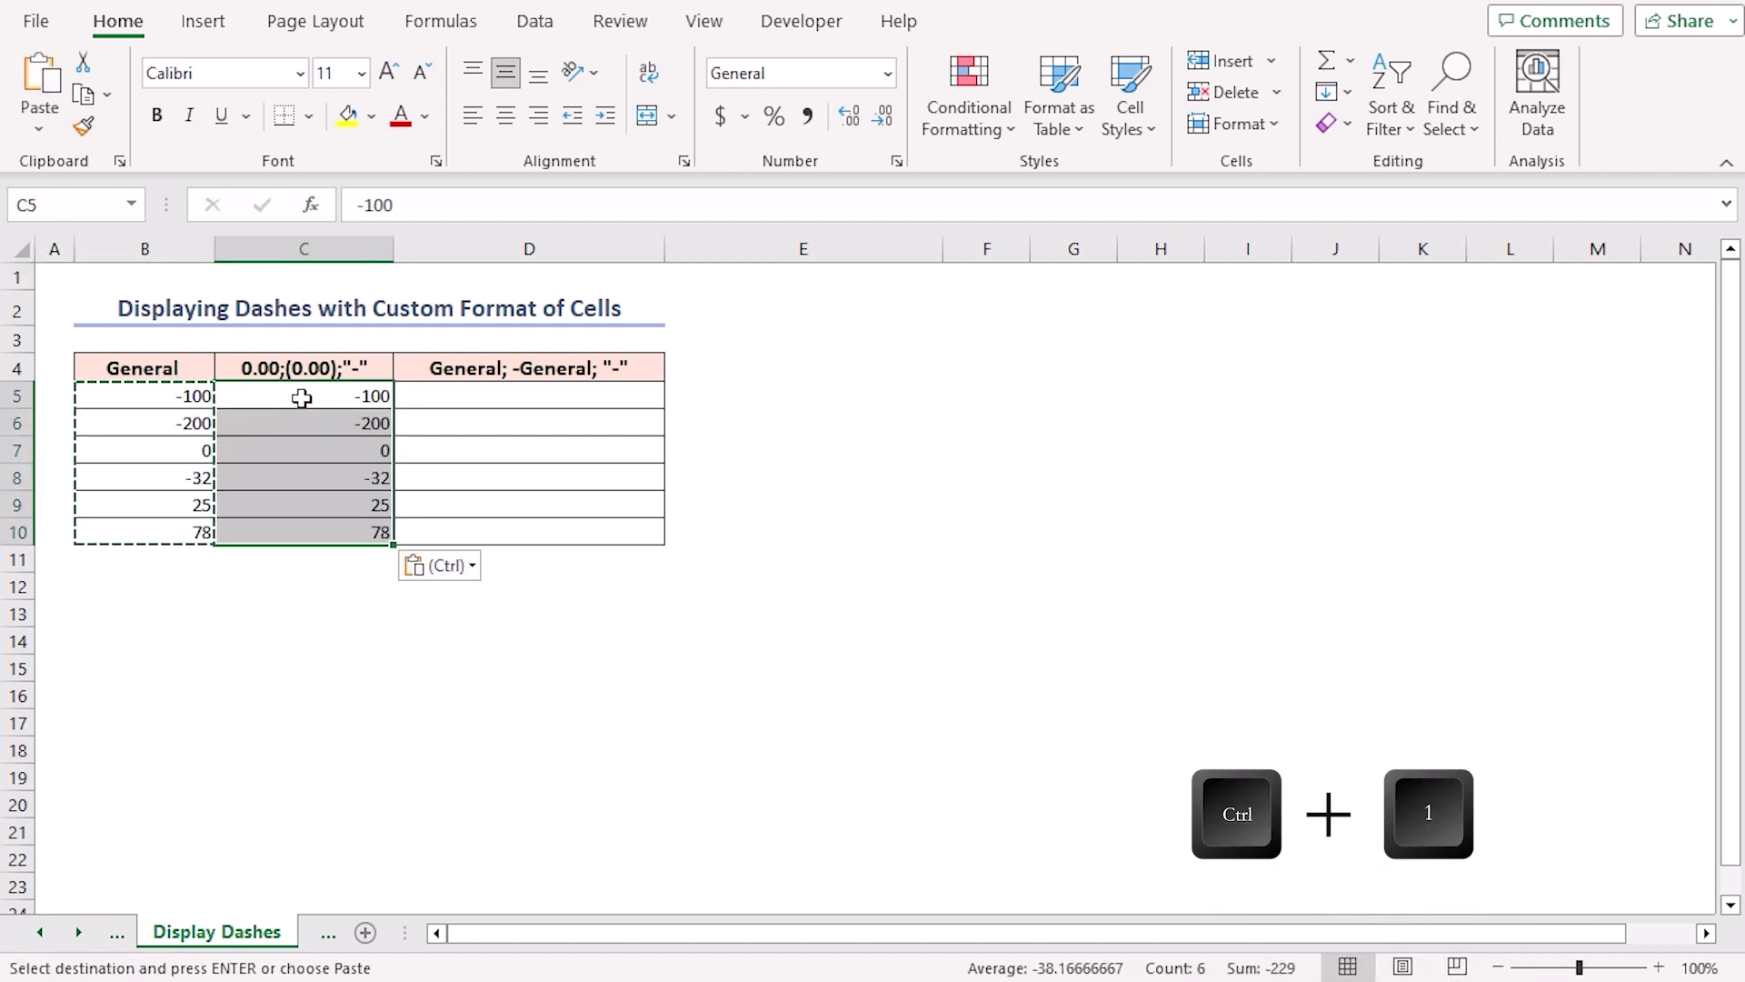
{"action": "left_click", "coordinate": [854, 562]}
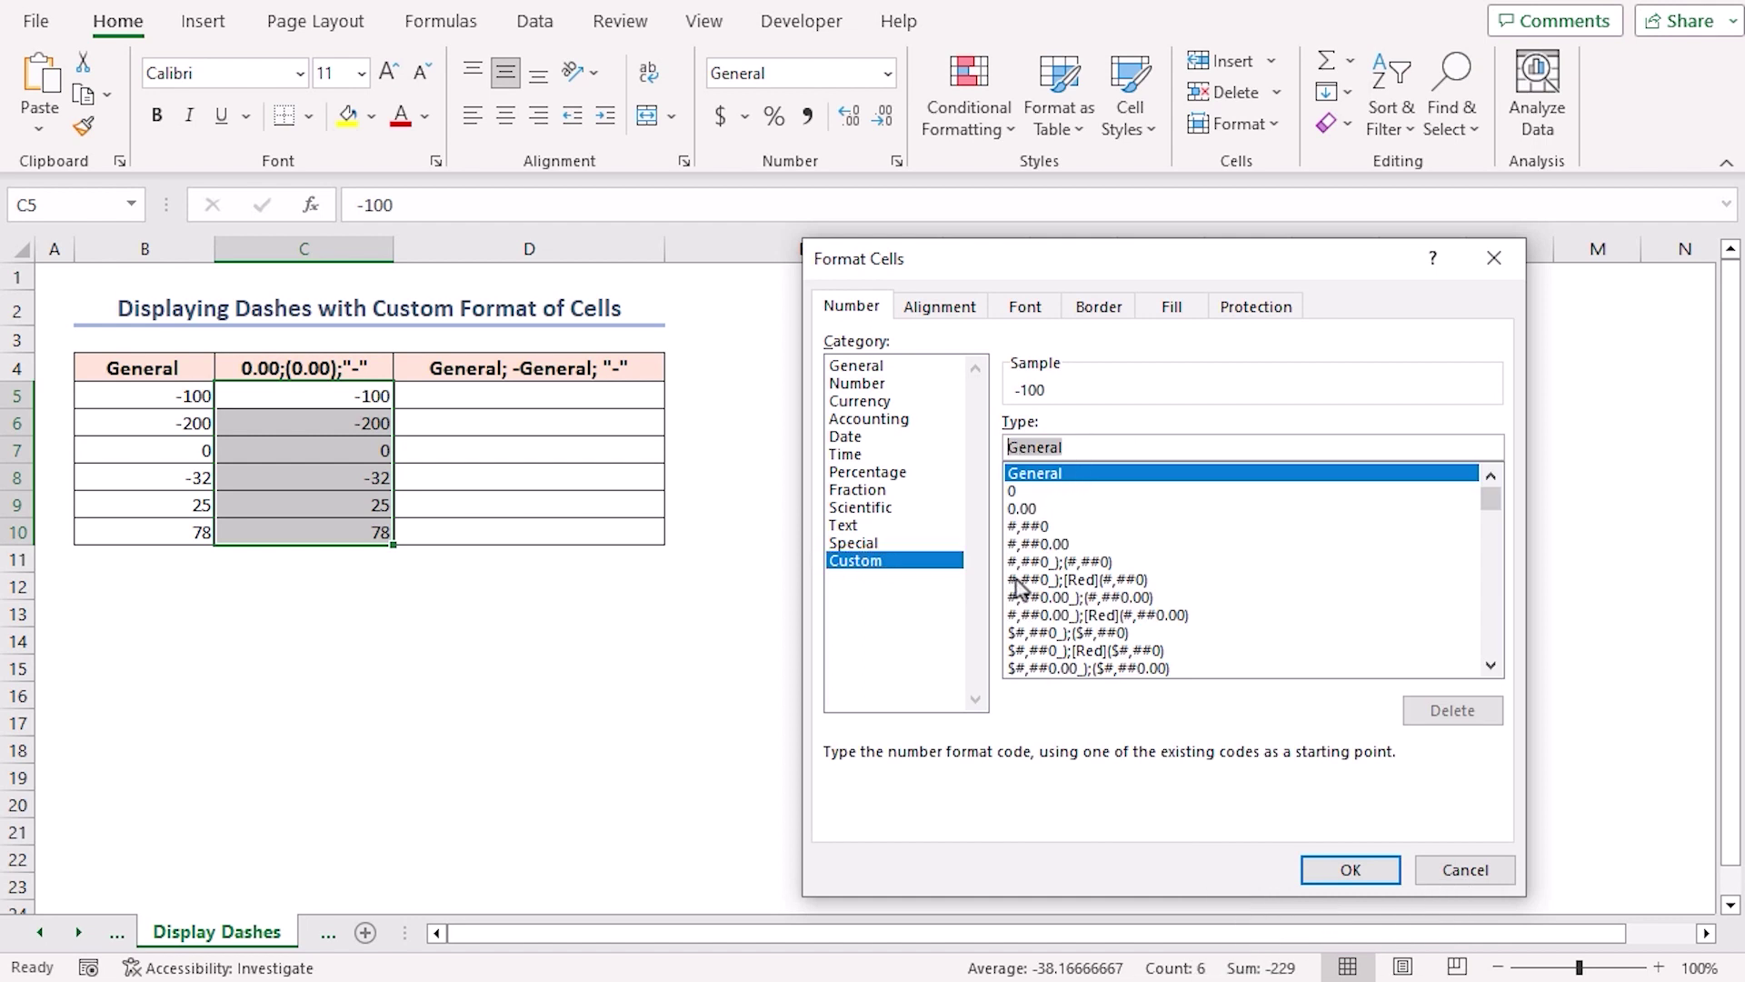
{"action": "type", "text": "0.00;"}
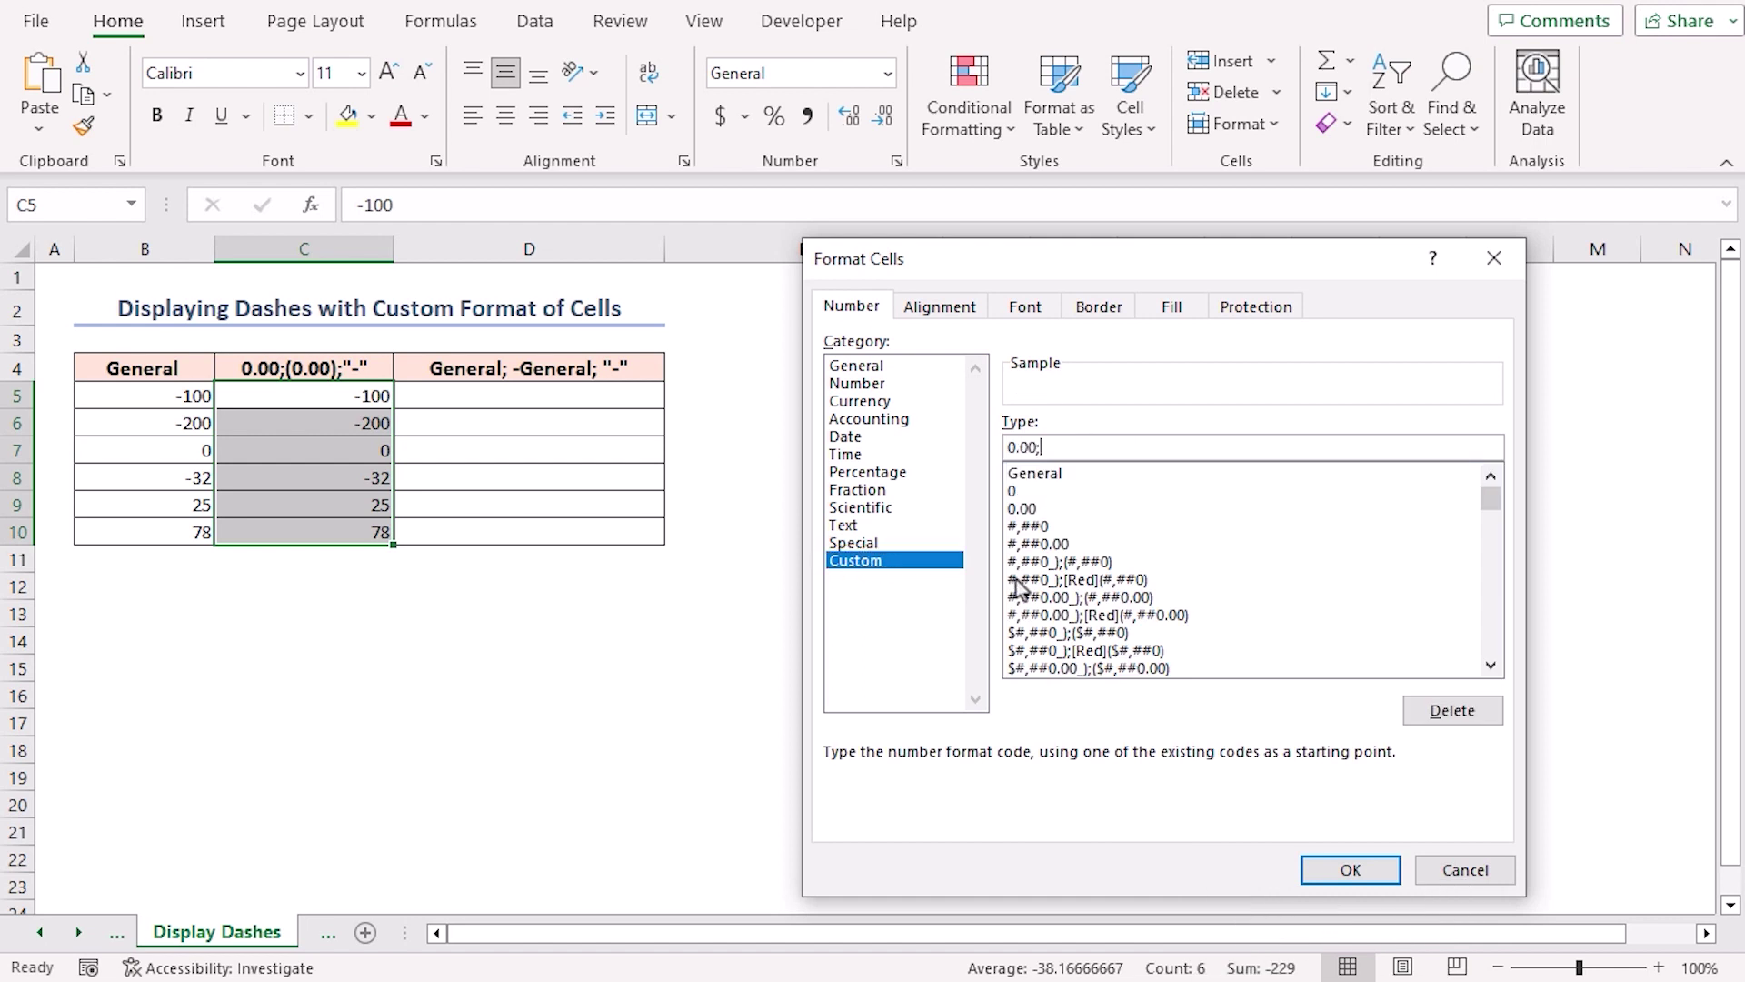
{"action": "type", "text": "(0.00);\"-\""}
{"action": "left_click", "coordinate": [1344, 874]}
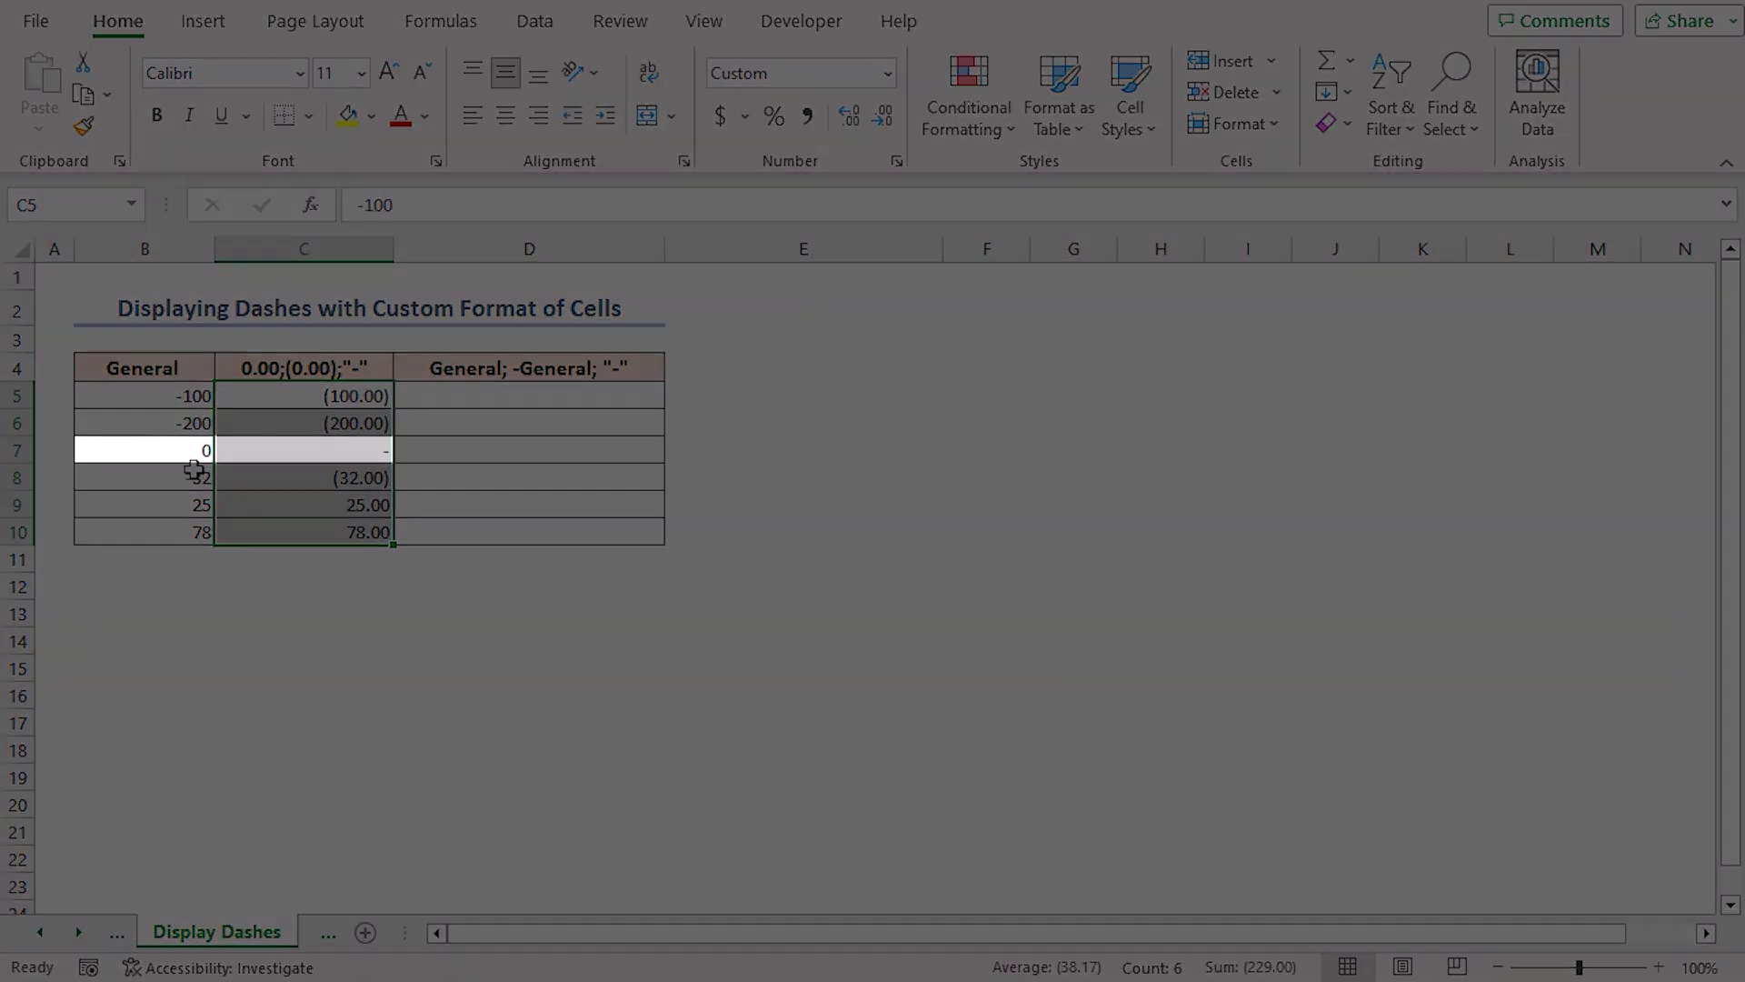
{"action": "left_click", "coordinate": [186, 452]}
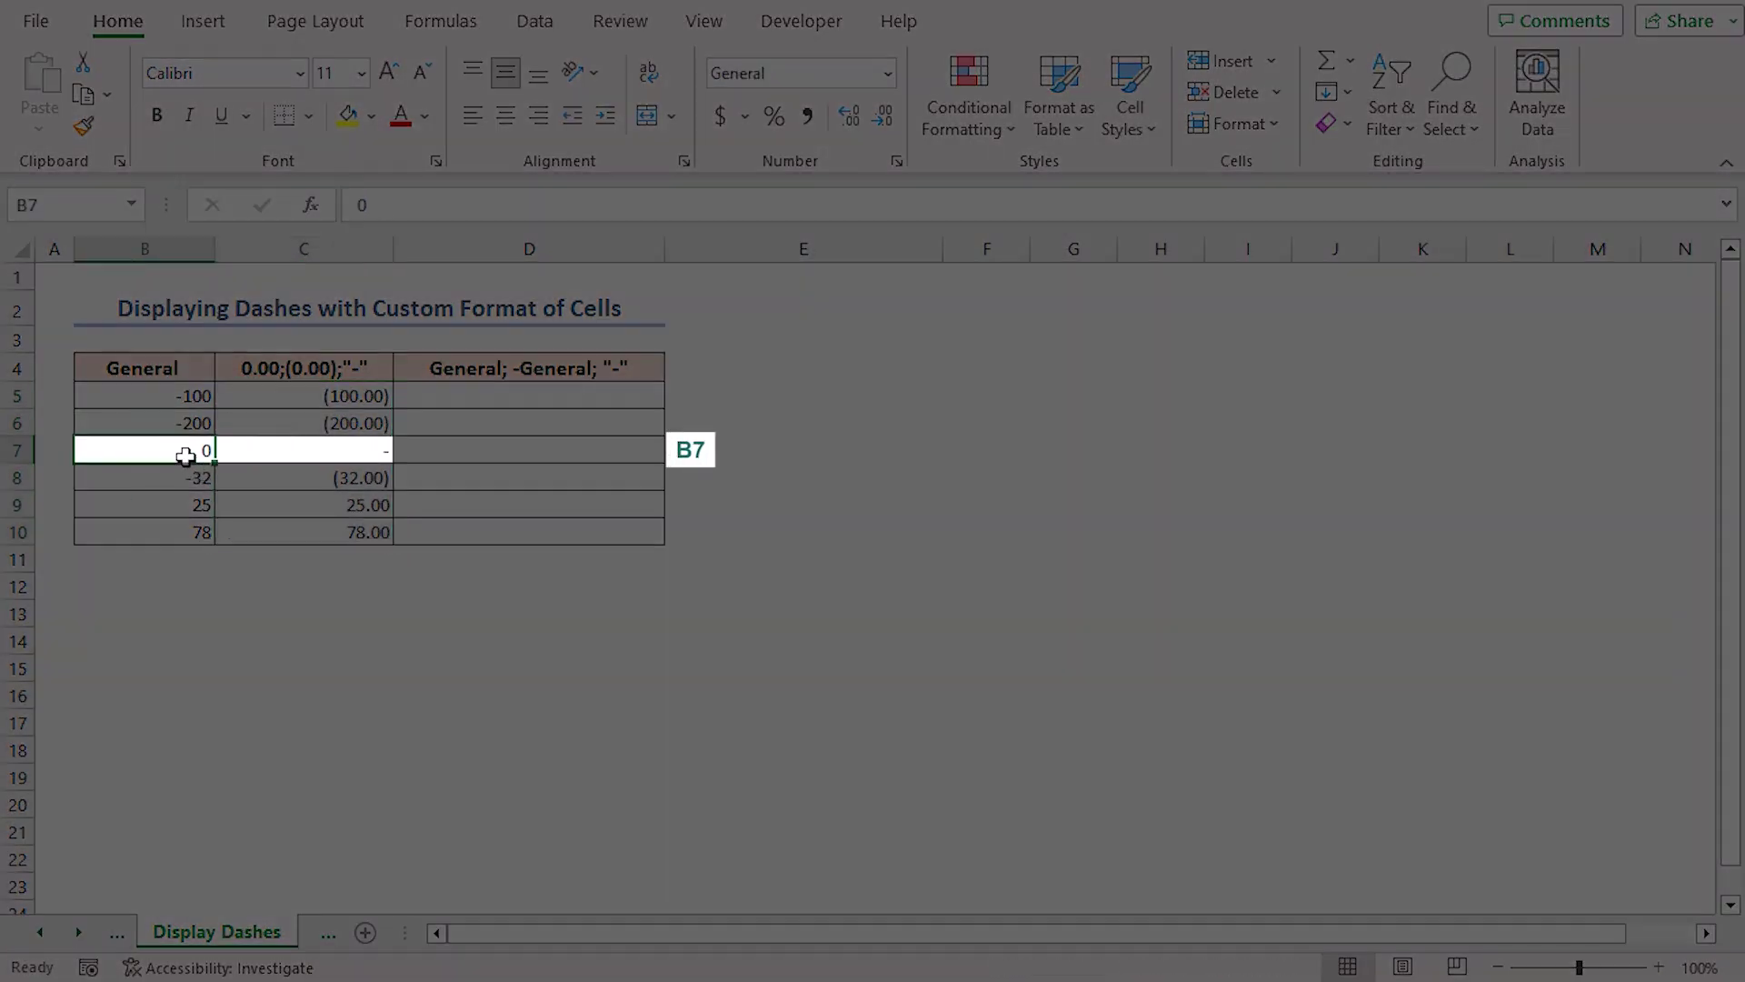
{"action": "left_click", "coordinate": [309, 455]}
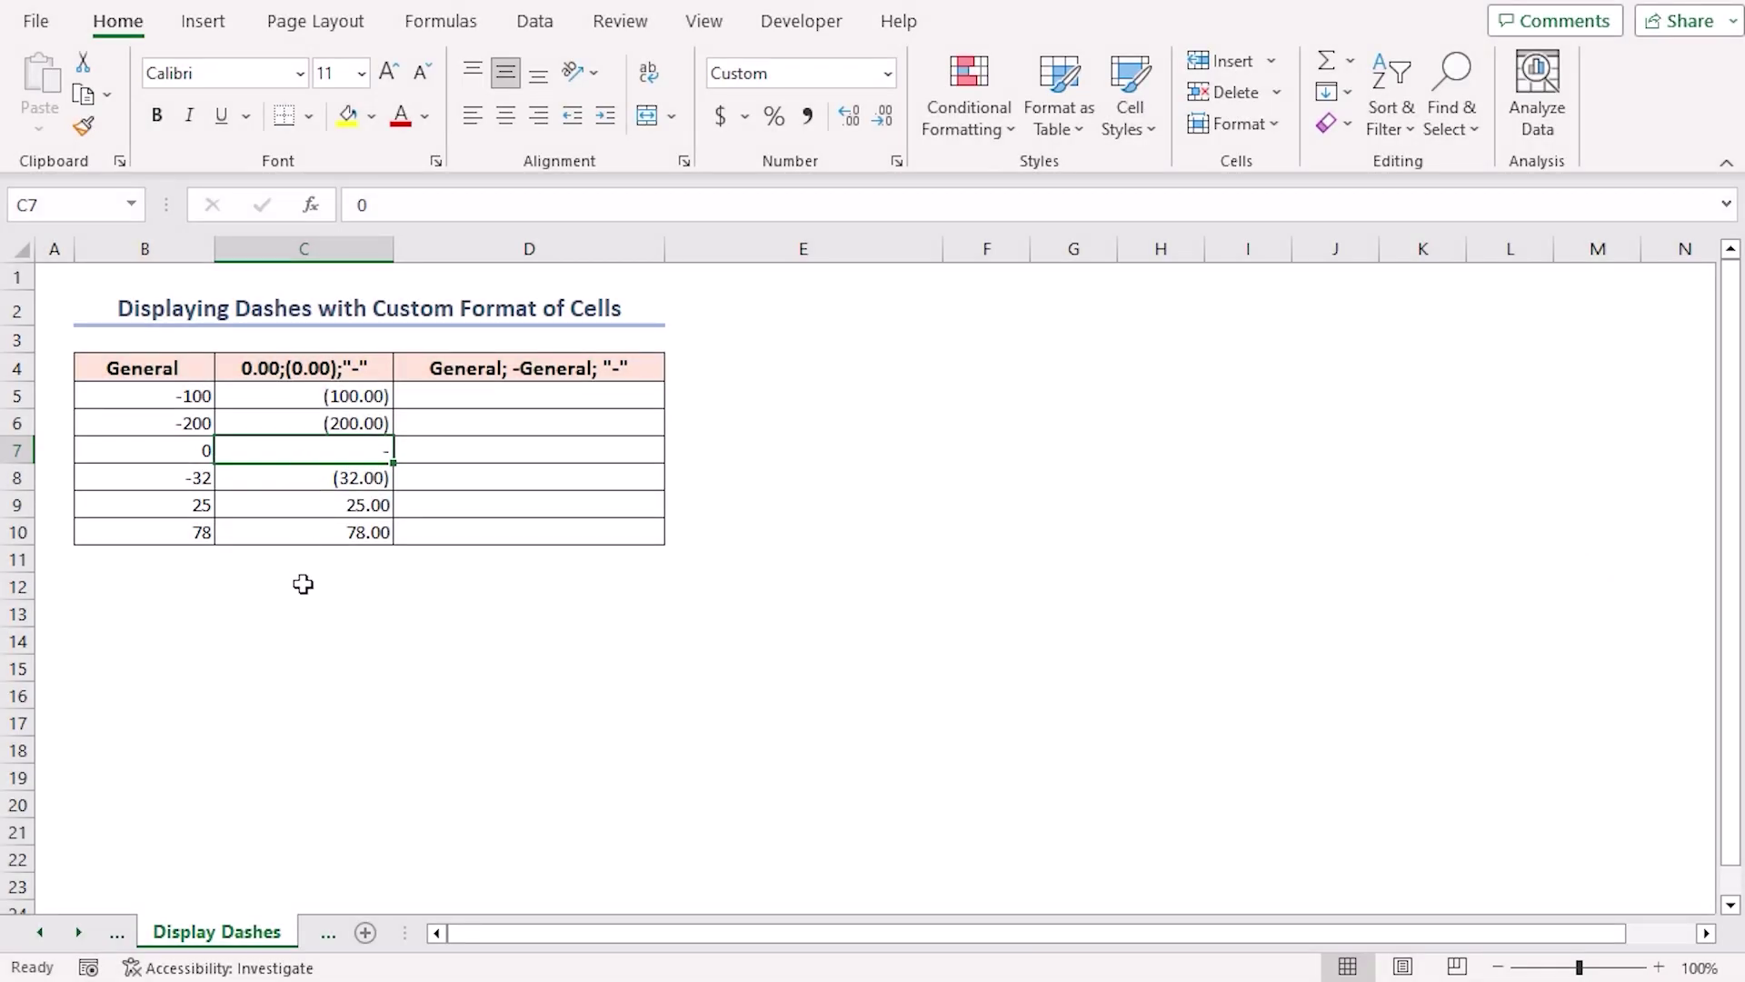
Step: Copy the General values in B5:B10 into D5:D10 under the General; -General; "-" heading
{"action": "left_click_drag", "start_coordinate": [191, 400], "coordinate": [195, 532]}
{"action": "key", "text": "ctrl+c"}
{"action": "left_click", "coordinate": [452, 393]}
{"action": "key", "text": "ctrl+v"}
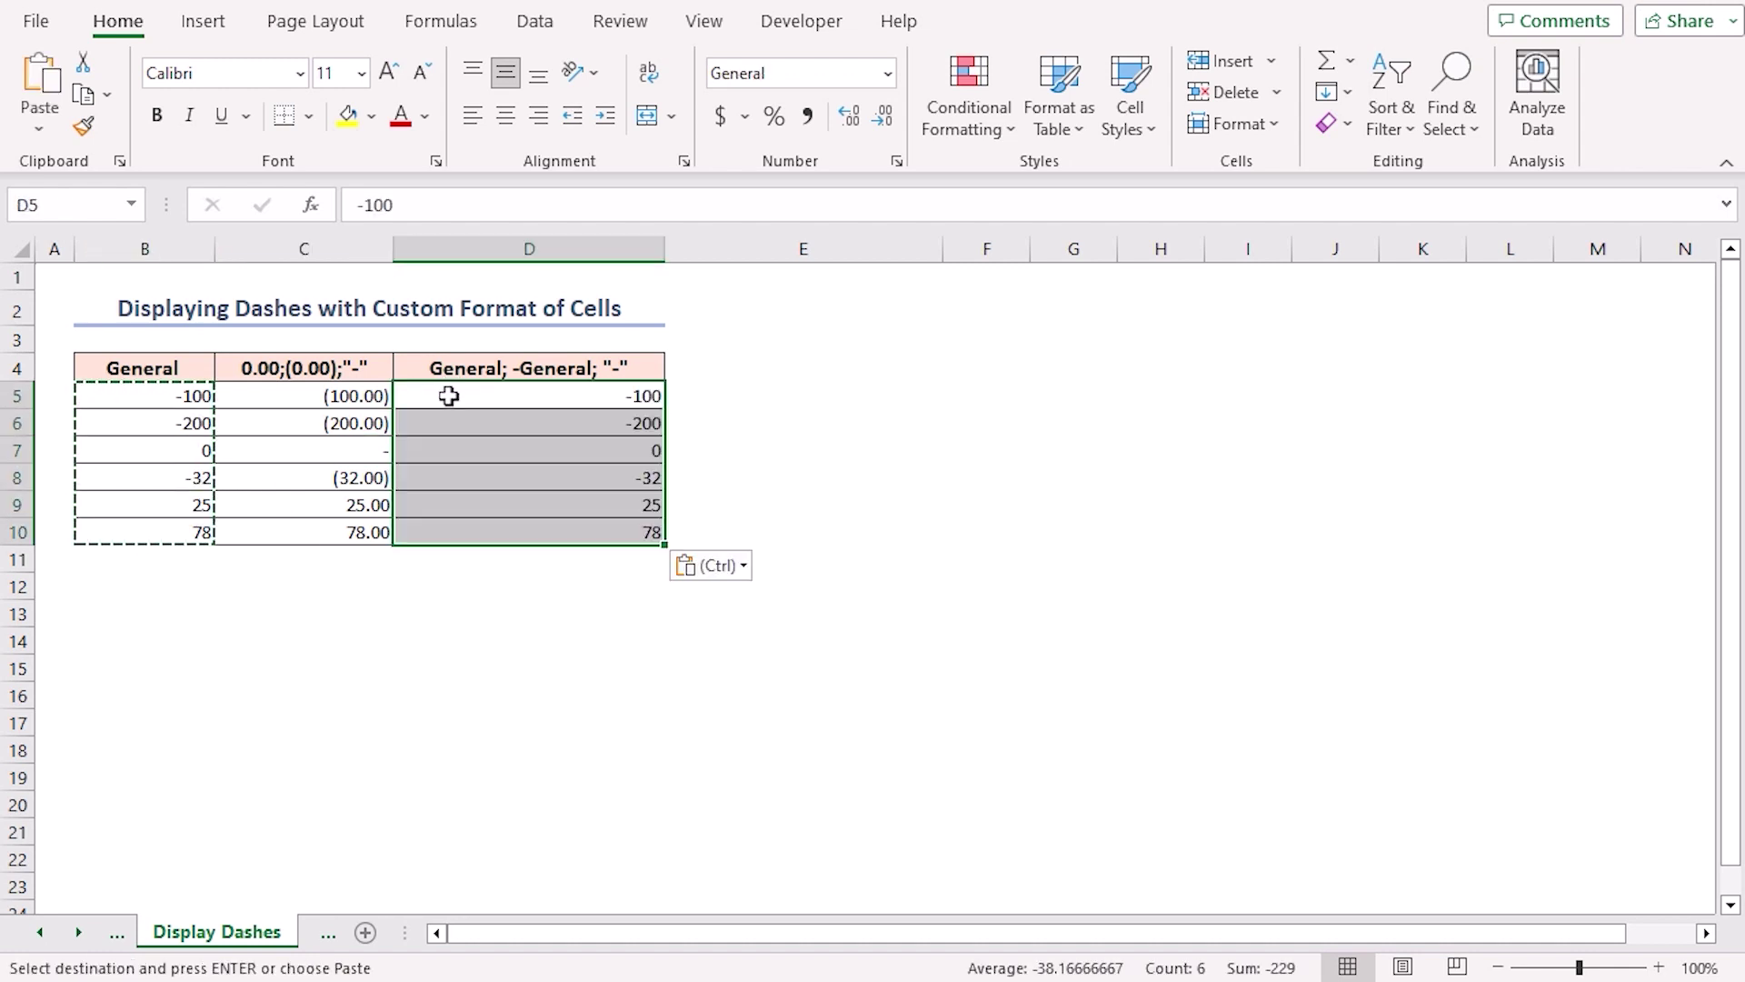
Step: Apply the custom format General;-General;"-" to the values in D5:D10
{"action": "key", "text": "ctrl+1"}
{"action": "left_click", "coordinate": [854, 560]}
{"action": "left_click", "coordinate": [1074, 447]}
{"action": "type", "text": ";General;\"-\""}
{"action": "left_click", "coordinate": [1069, 447]}
{"action": "type", "text": "-"}
{"action": "left_click", "coordinate": [1351, 869]}
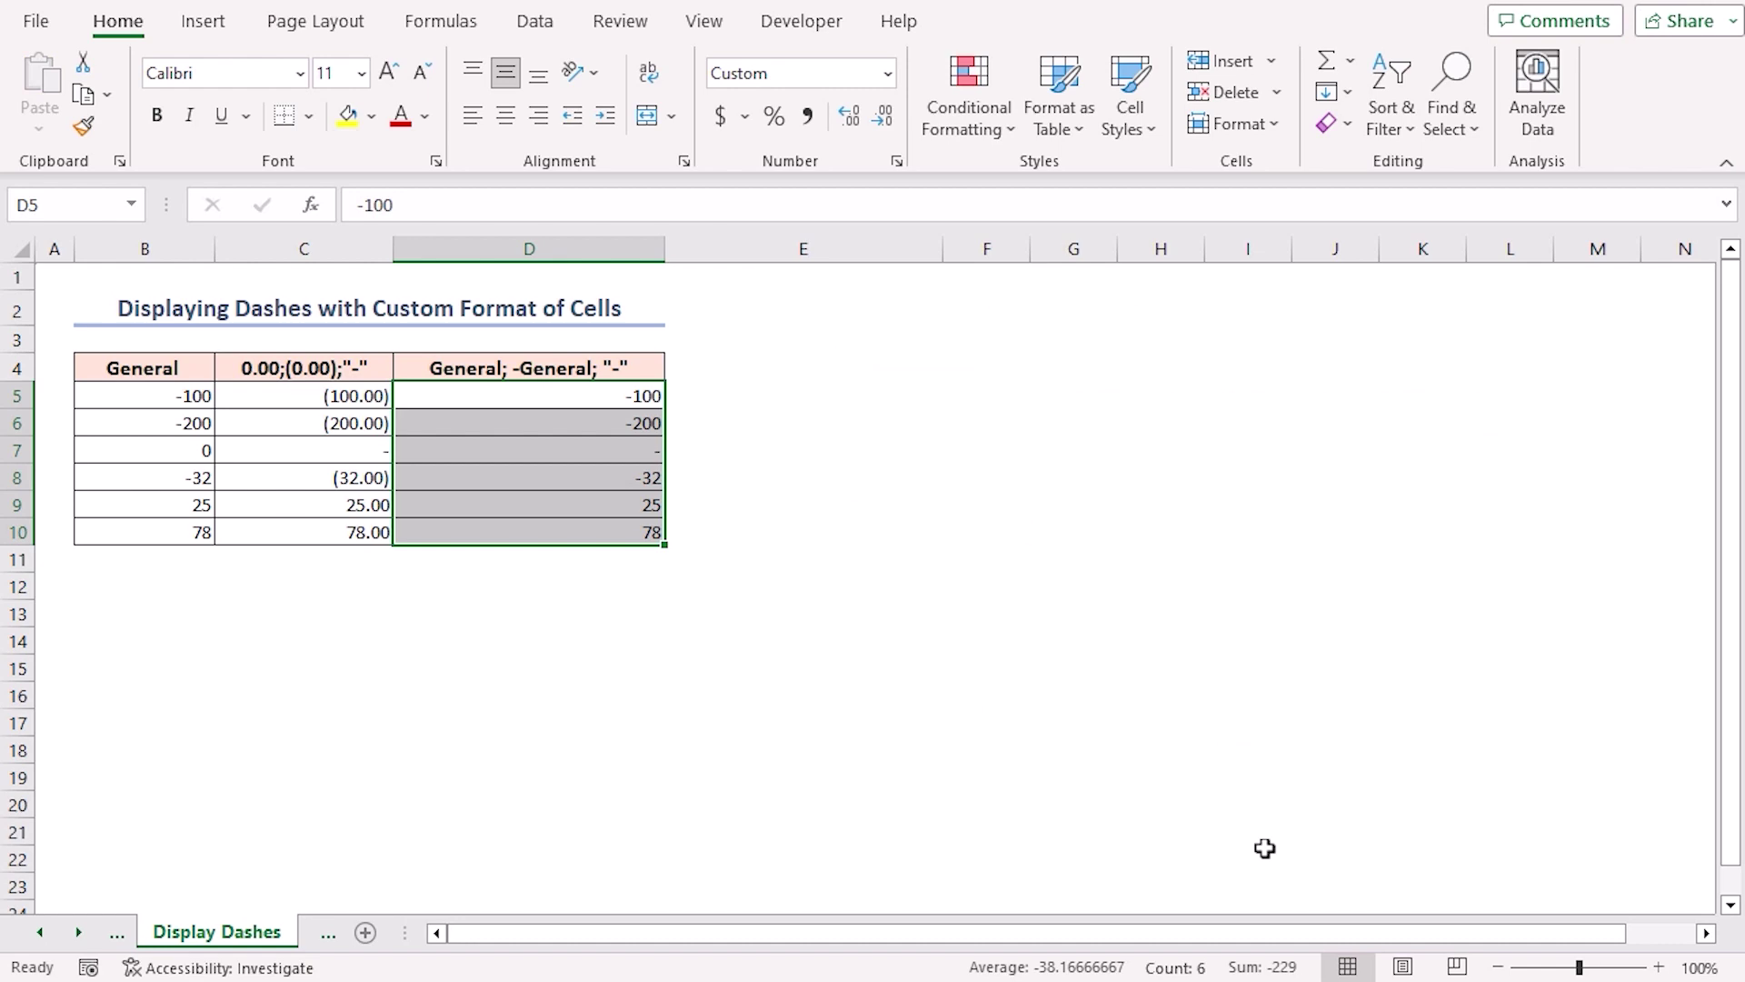
{"action": "left_click", "coordinate": [587, 638]}
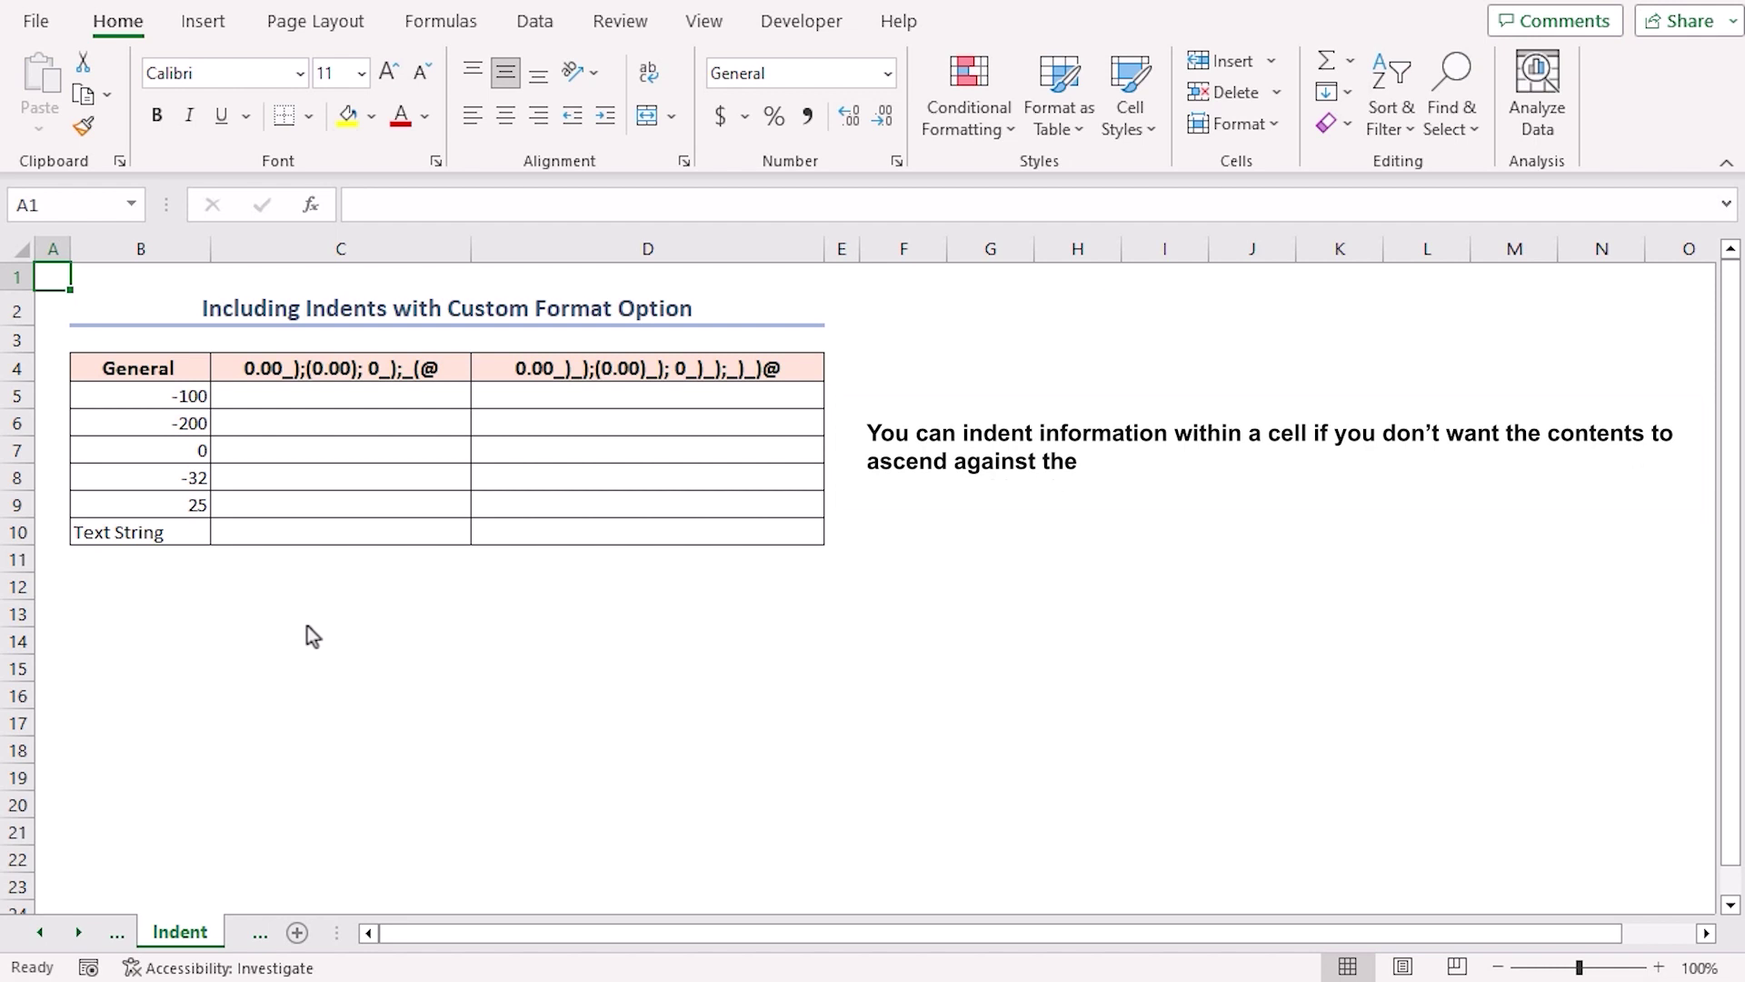
Step: On the Indent sheet, copy the General column entries in B5:B10 into C5:C10
{"action": "left_click", "coordinate": [164, 396]}
{"action": "key", "text": "ctrl+c"}
{"action": "key", "text": "ctrl+shift+Down"}
{"action": "key", "text": "ctrl+c"}
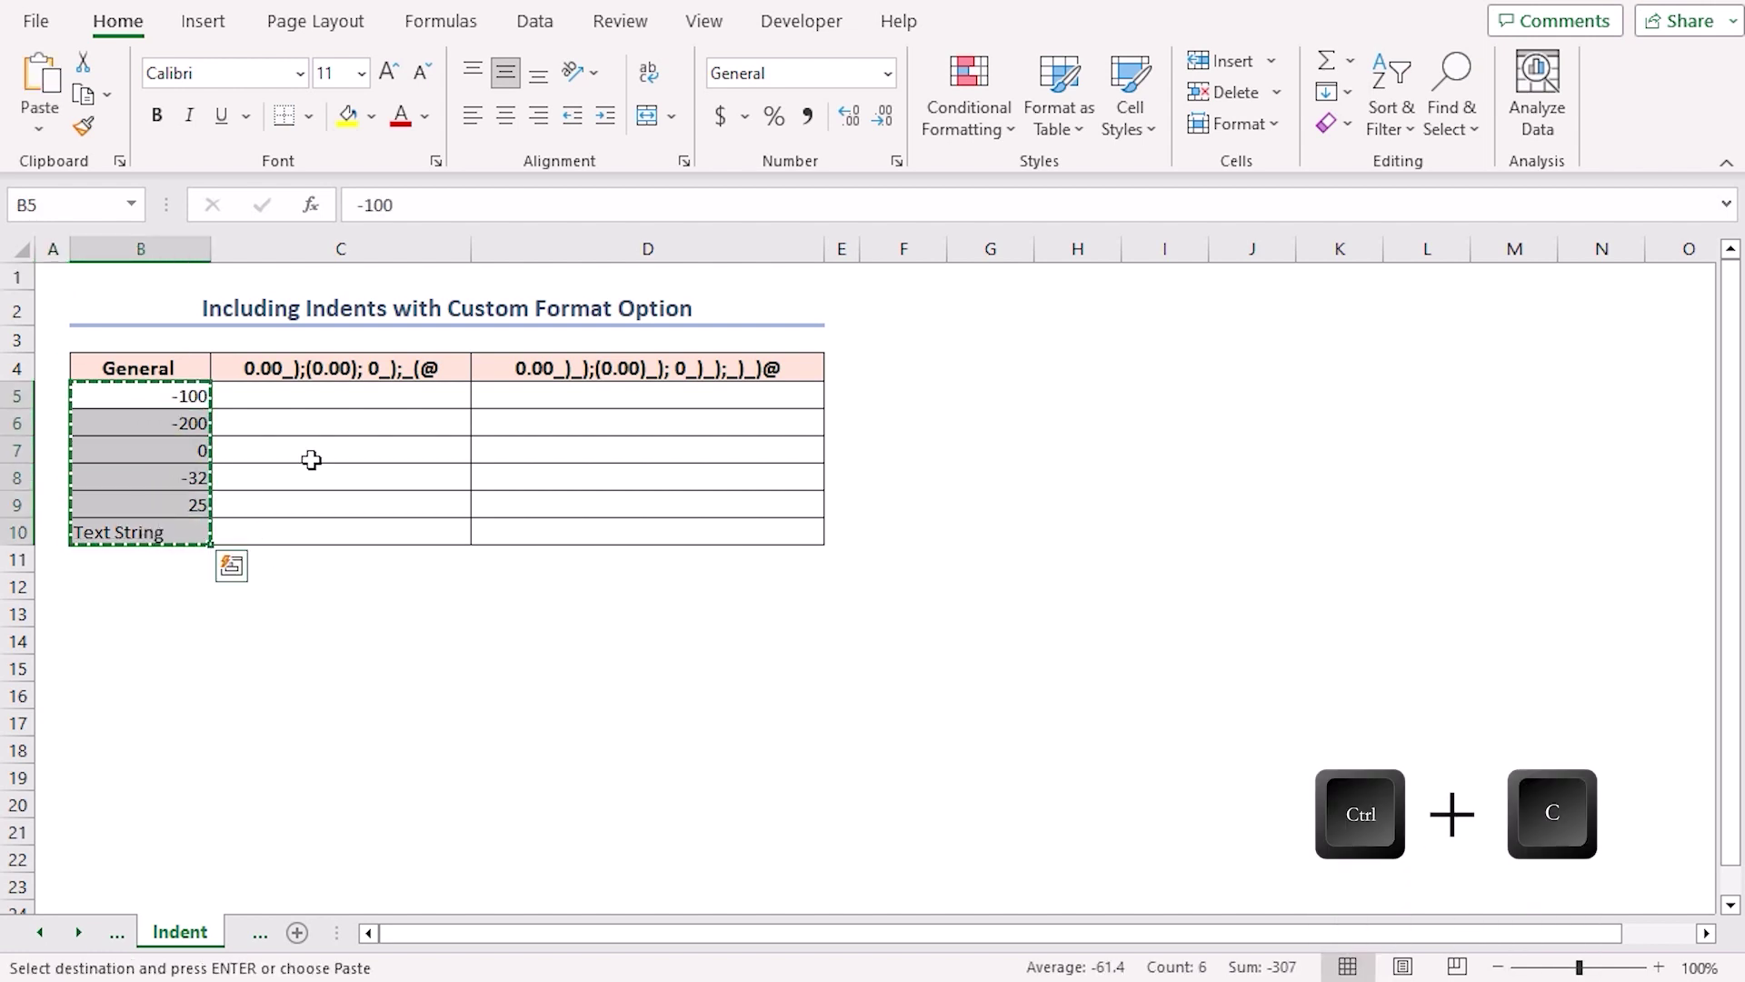
{"action": "left_click", "coordinate": [341, 397]}
{"action": "key", "text": "ctrl+v"}
Step: Apply the custom indent format 00_)_);(0.00);0_);_(@ to C5:C10
{"action": "key", "text": "ctrl+1"}
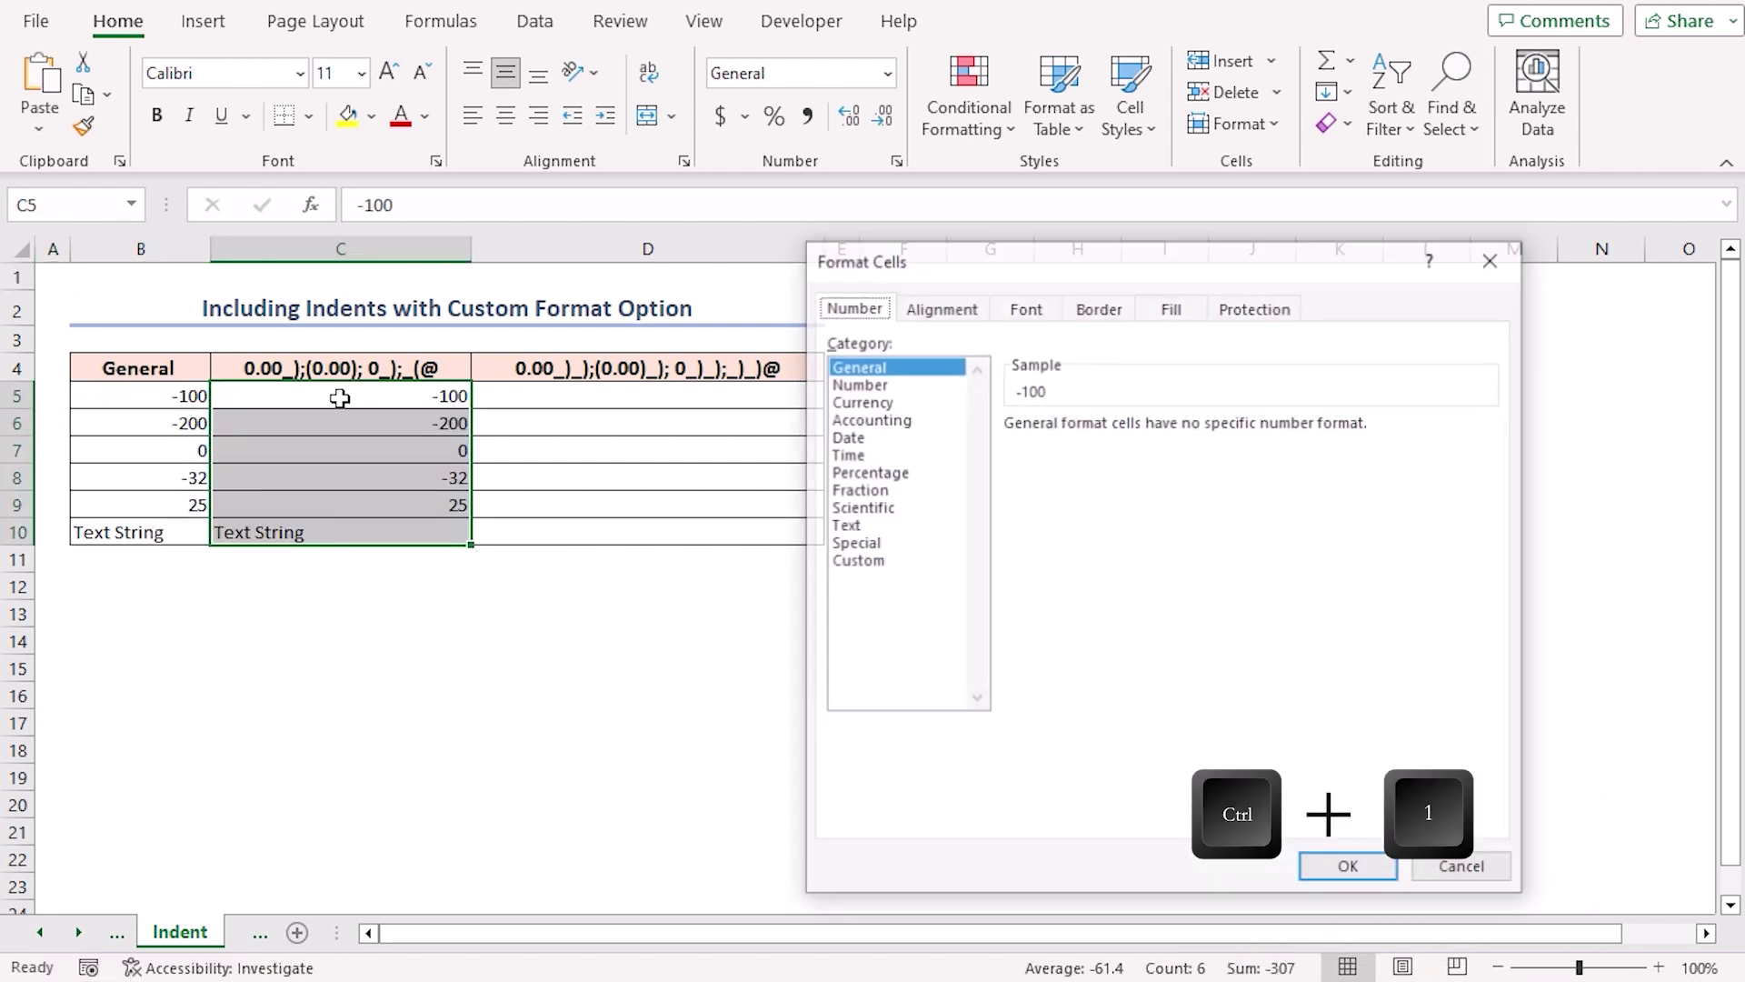
{"action": "left_click", "coordinate": [847, 562]}
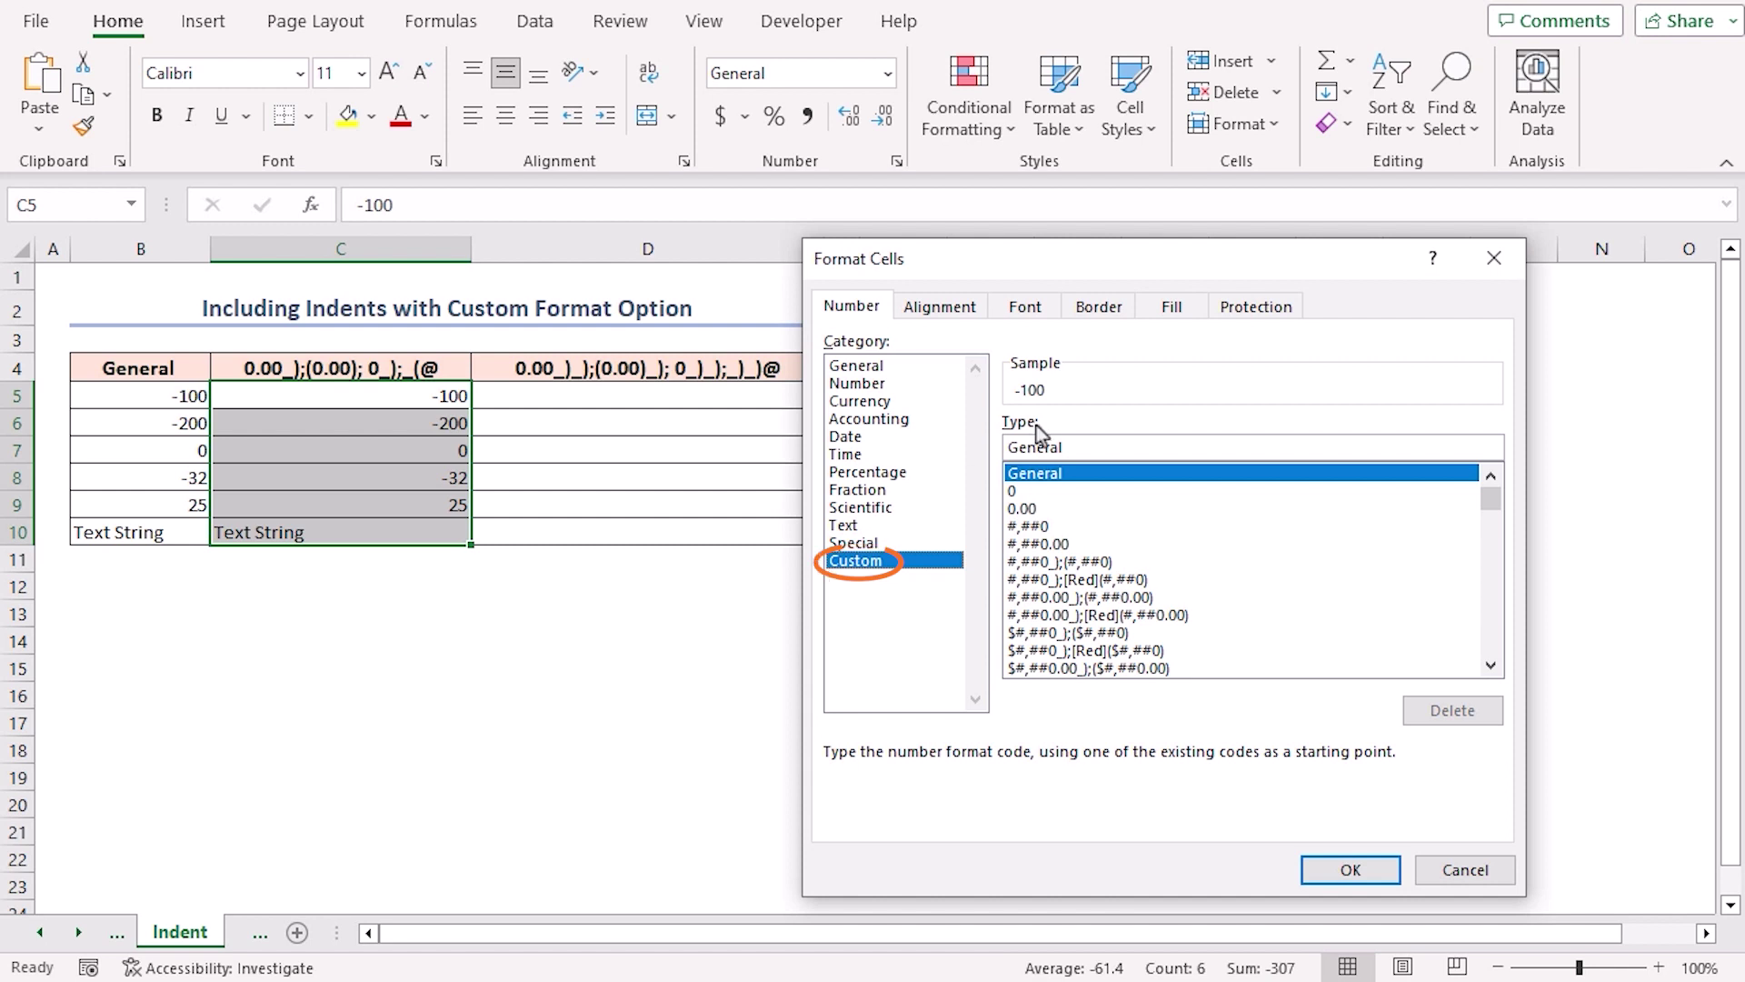
{"action": "type", "text": "00_)_"}
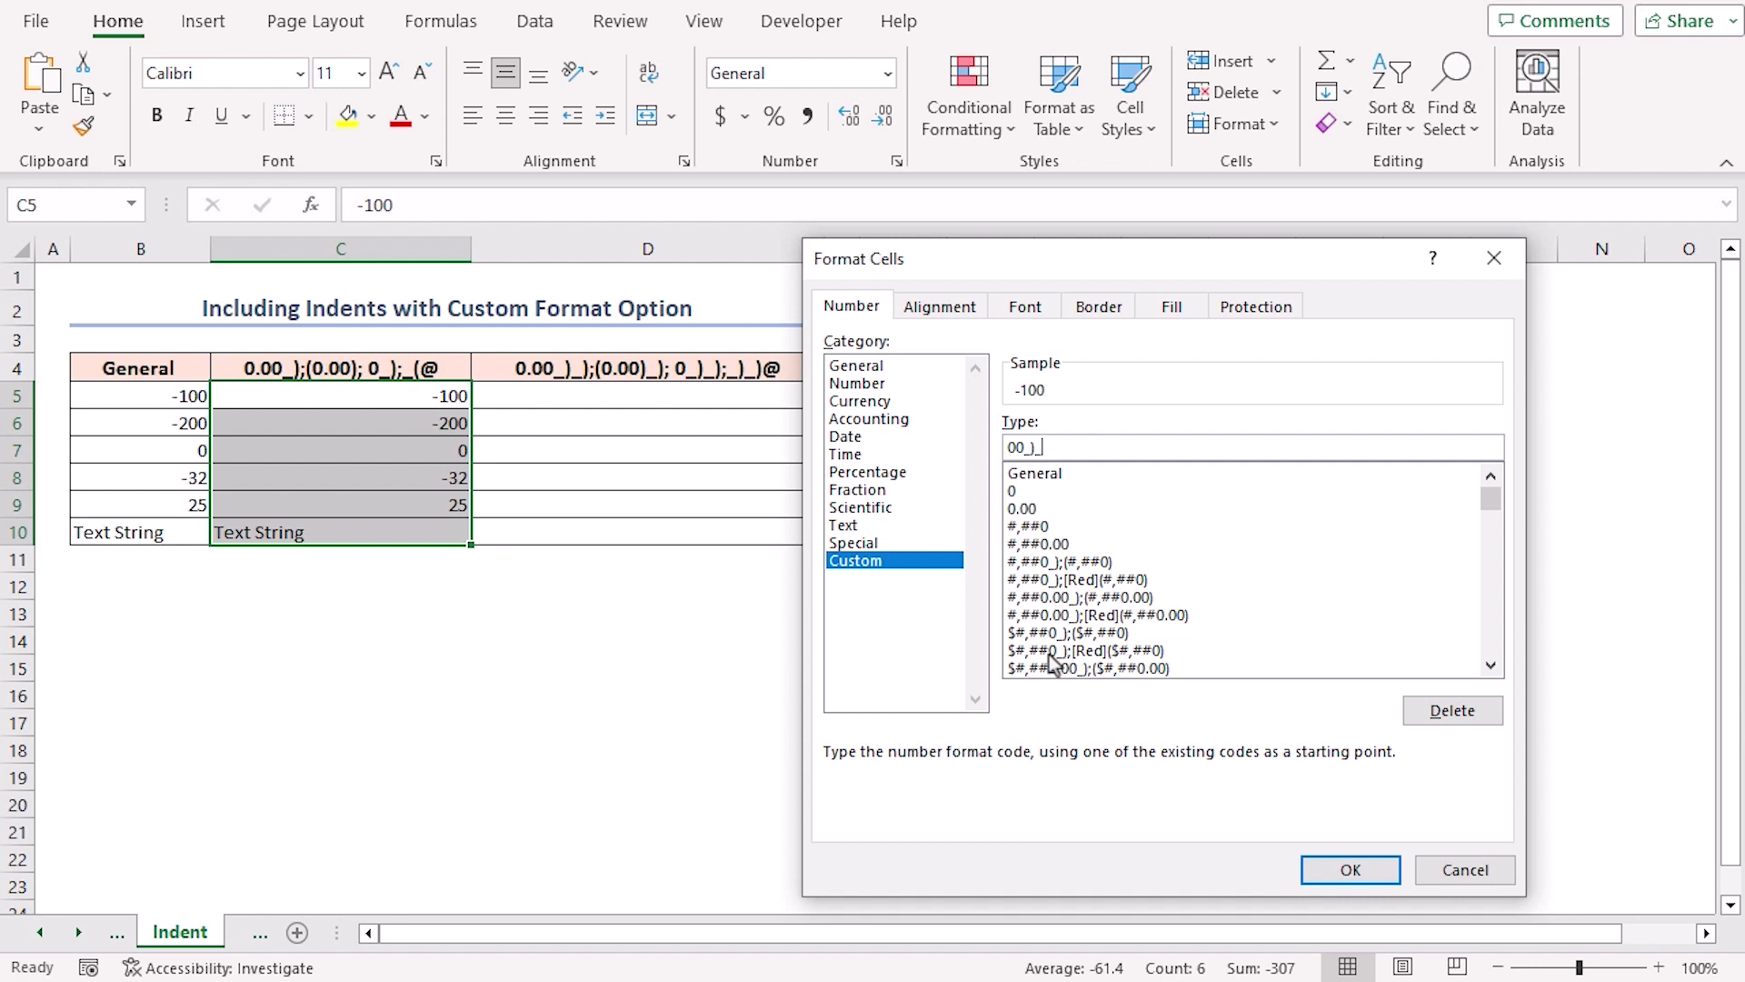
{"action": "type", "text": ");(0.00);0_);_("}
{"action": "type", "text": "@"}
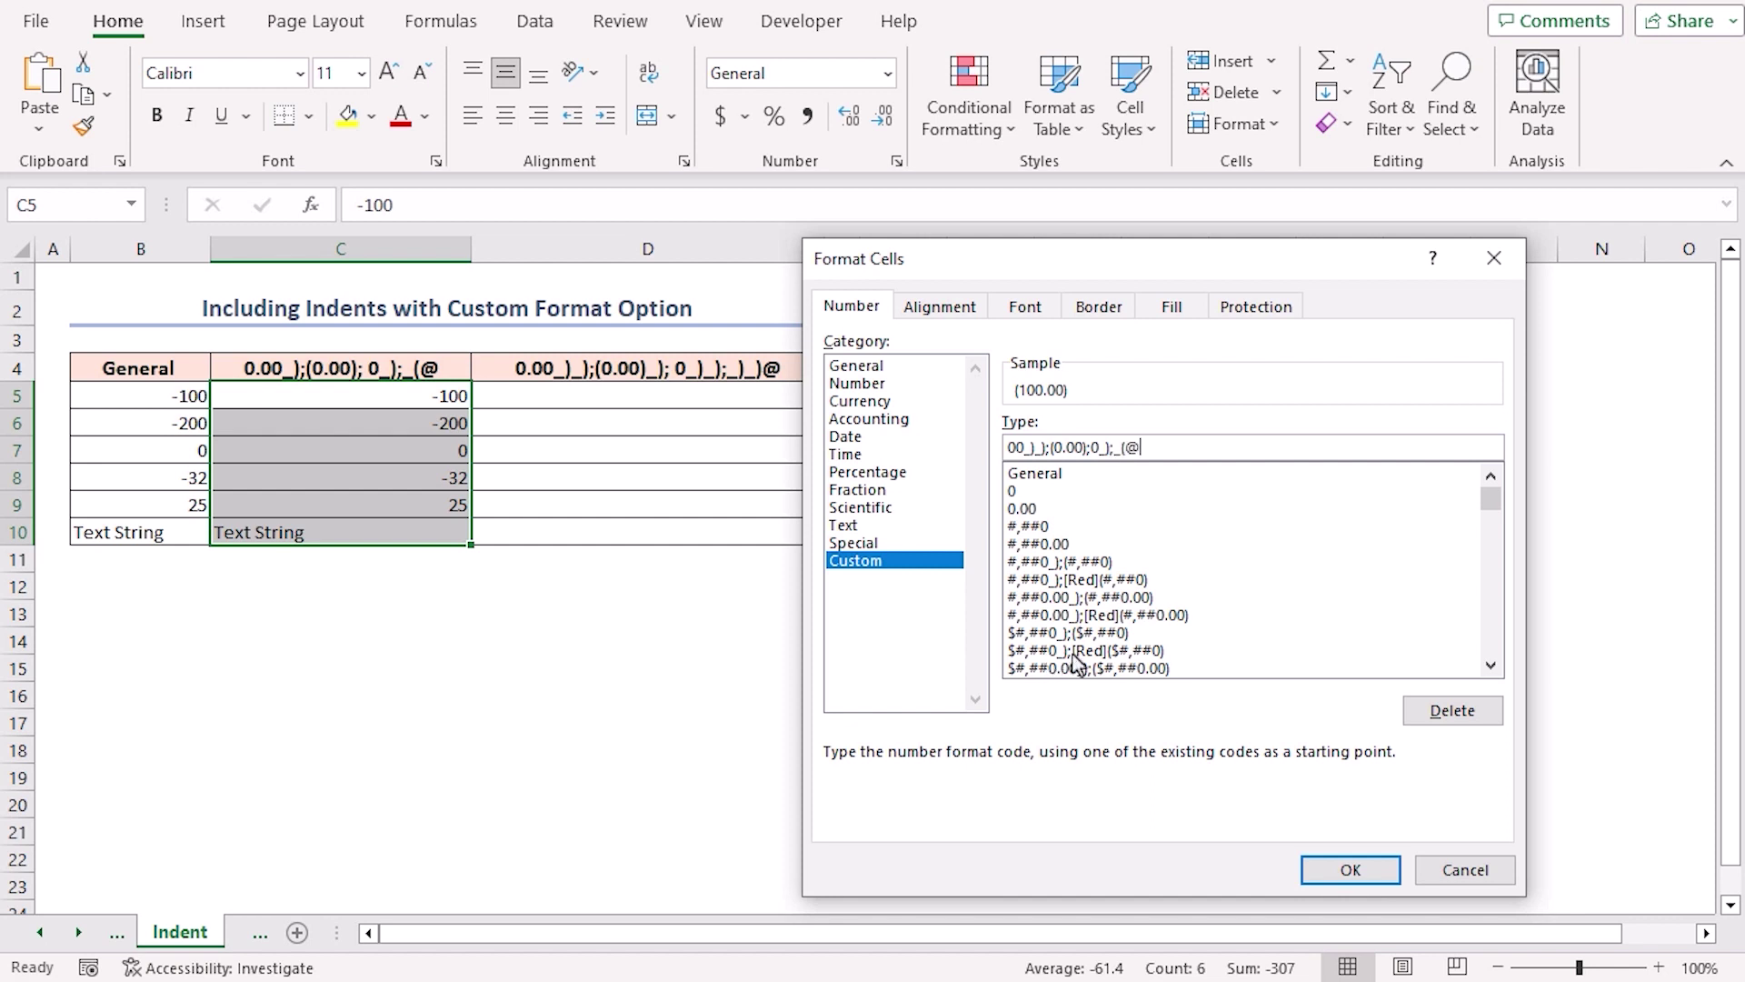
{"action": "left_click", "coordinate": [1328, 865]}
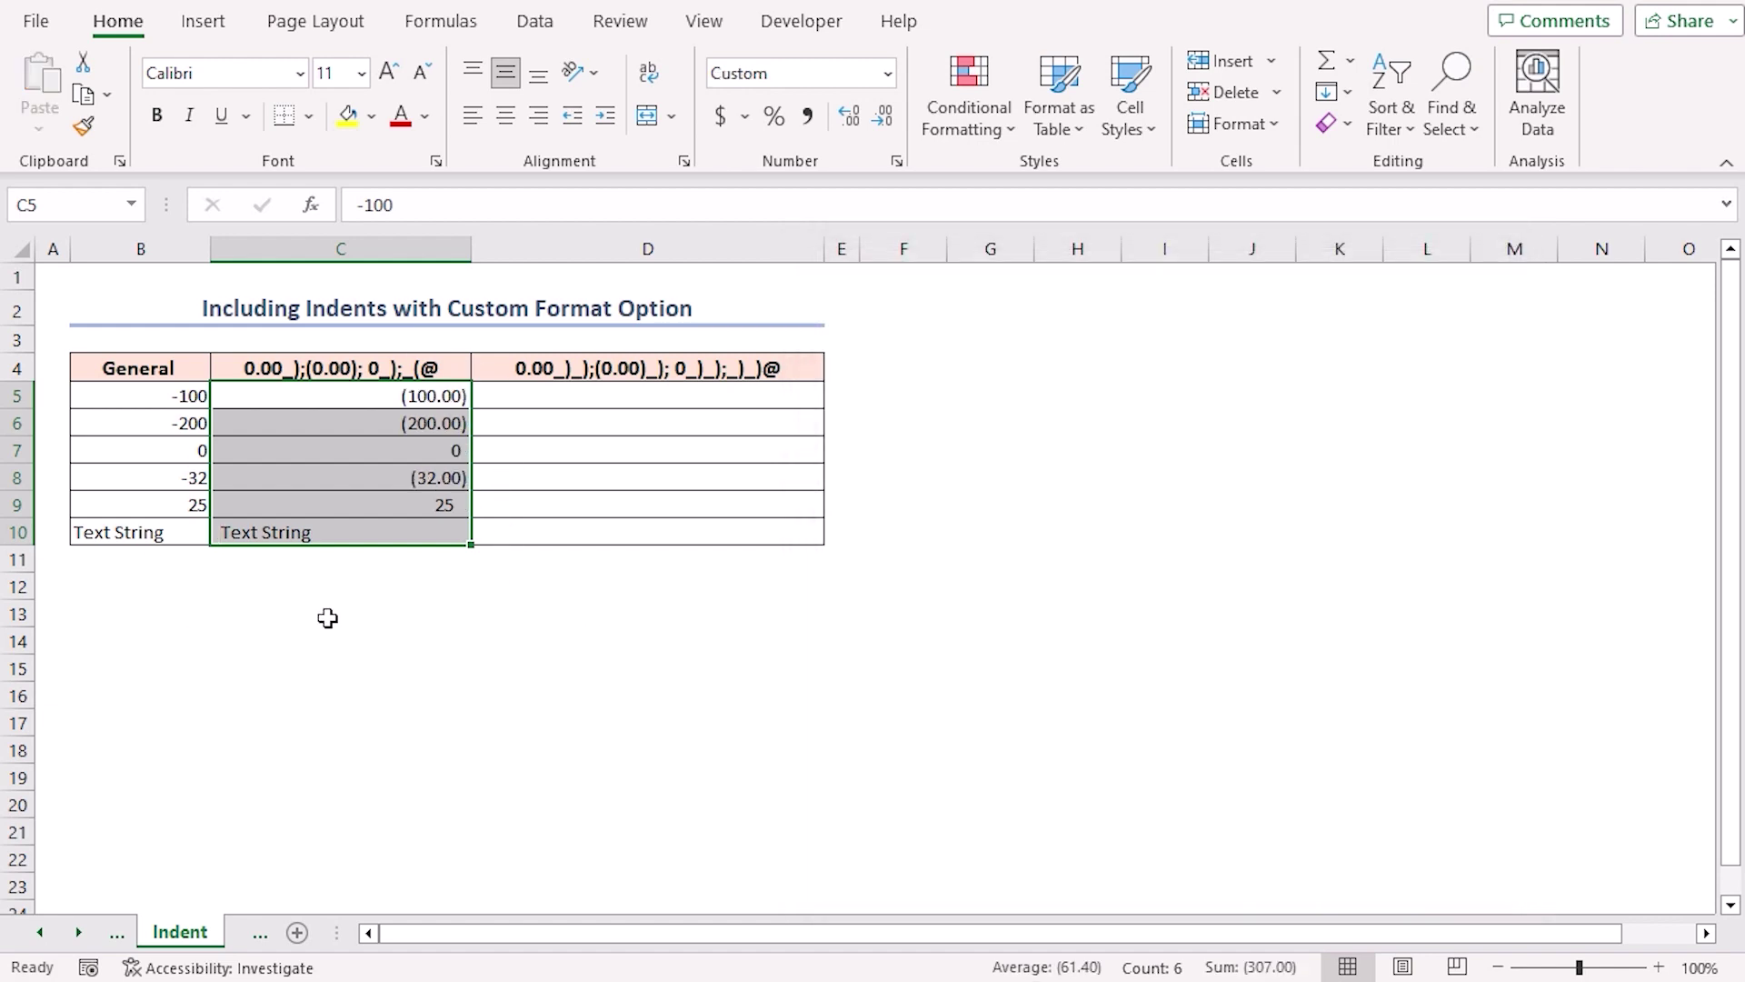
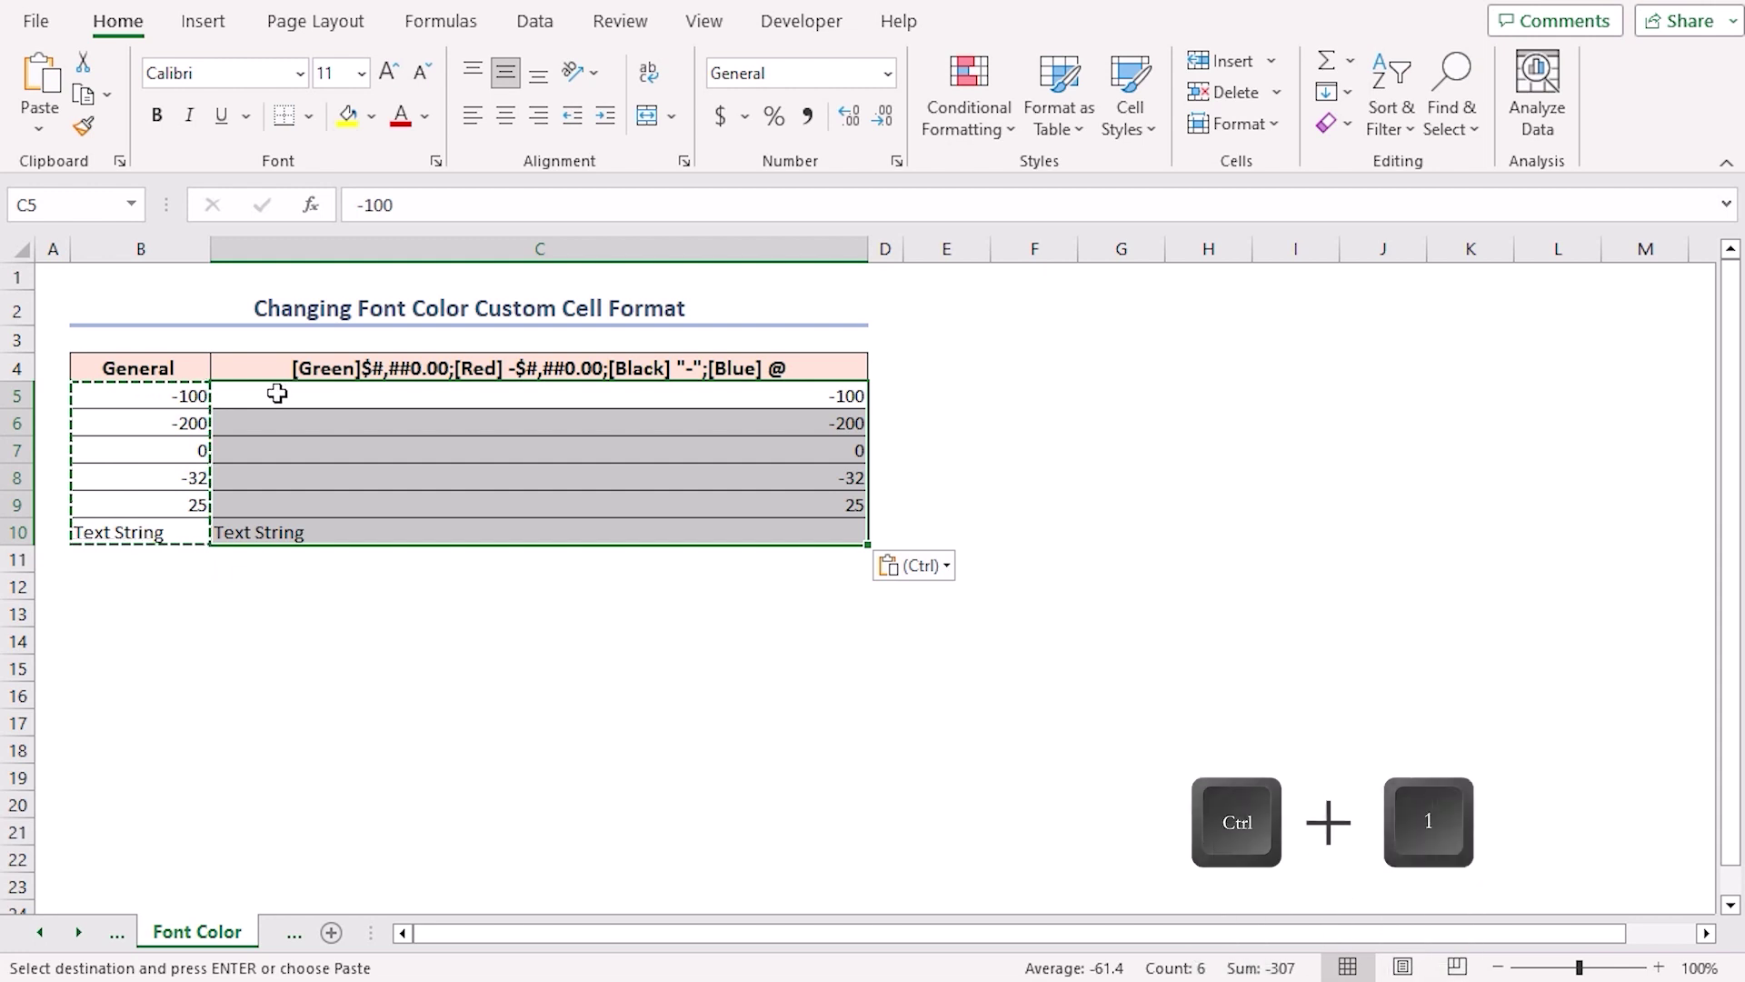
Step: On the Font Color sheet, apply the custom format [Green]General;[Red]General;[Black]General;[Blue]General to C5:C10
{"action": "left_click", "coordinate": [868, 562]}
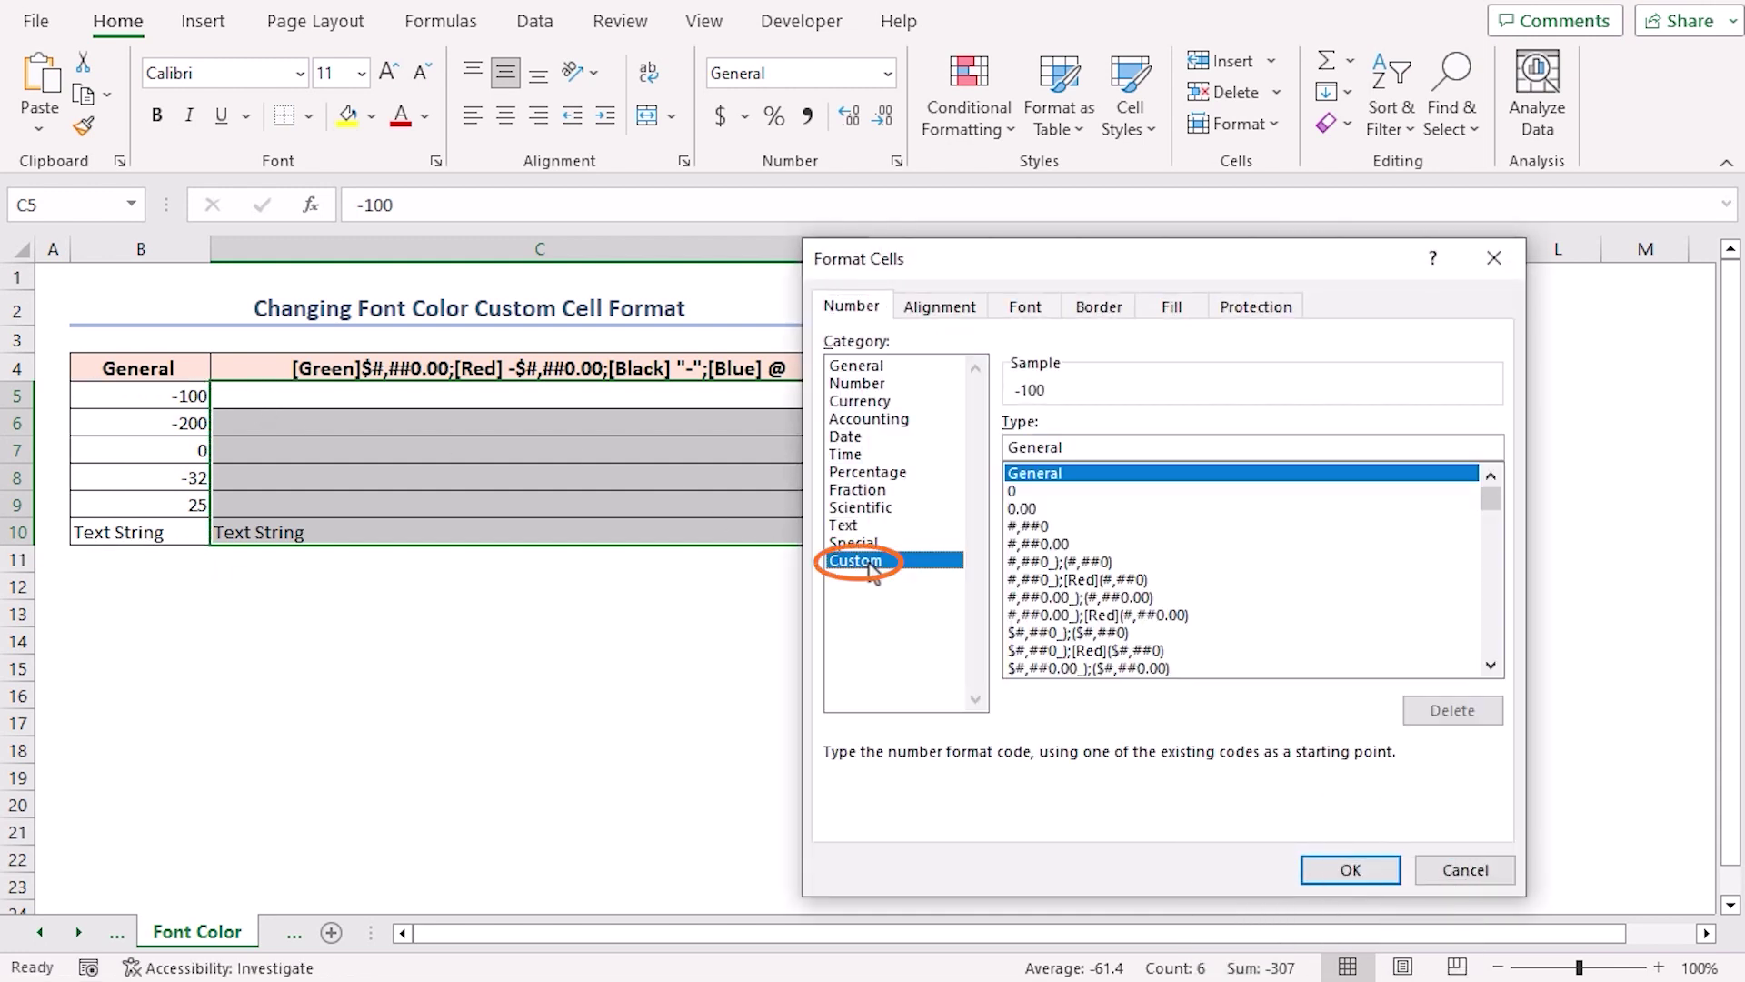
{"action": "type", "text": "["}
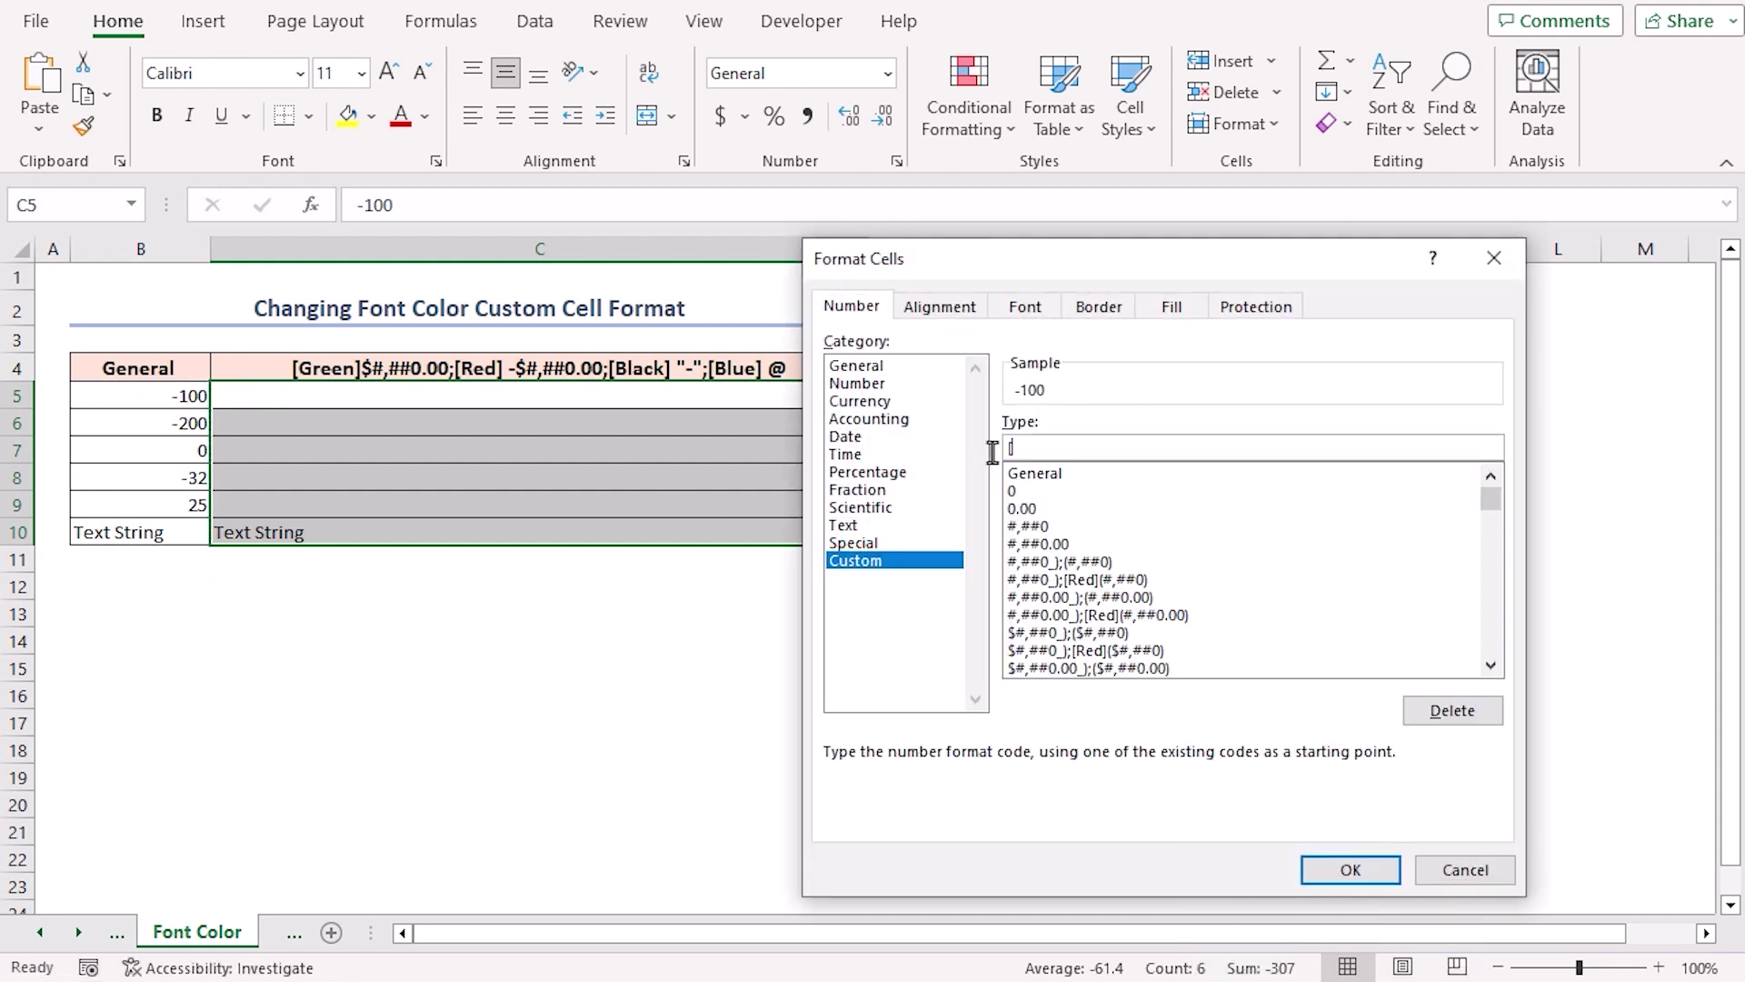
{"action": "type", "text": "Green]Genera"}
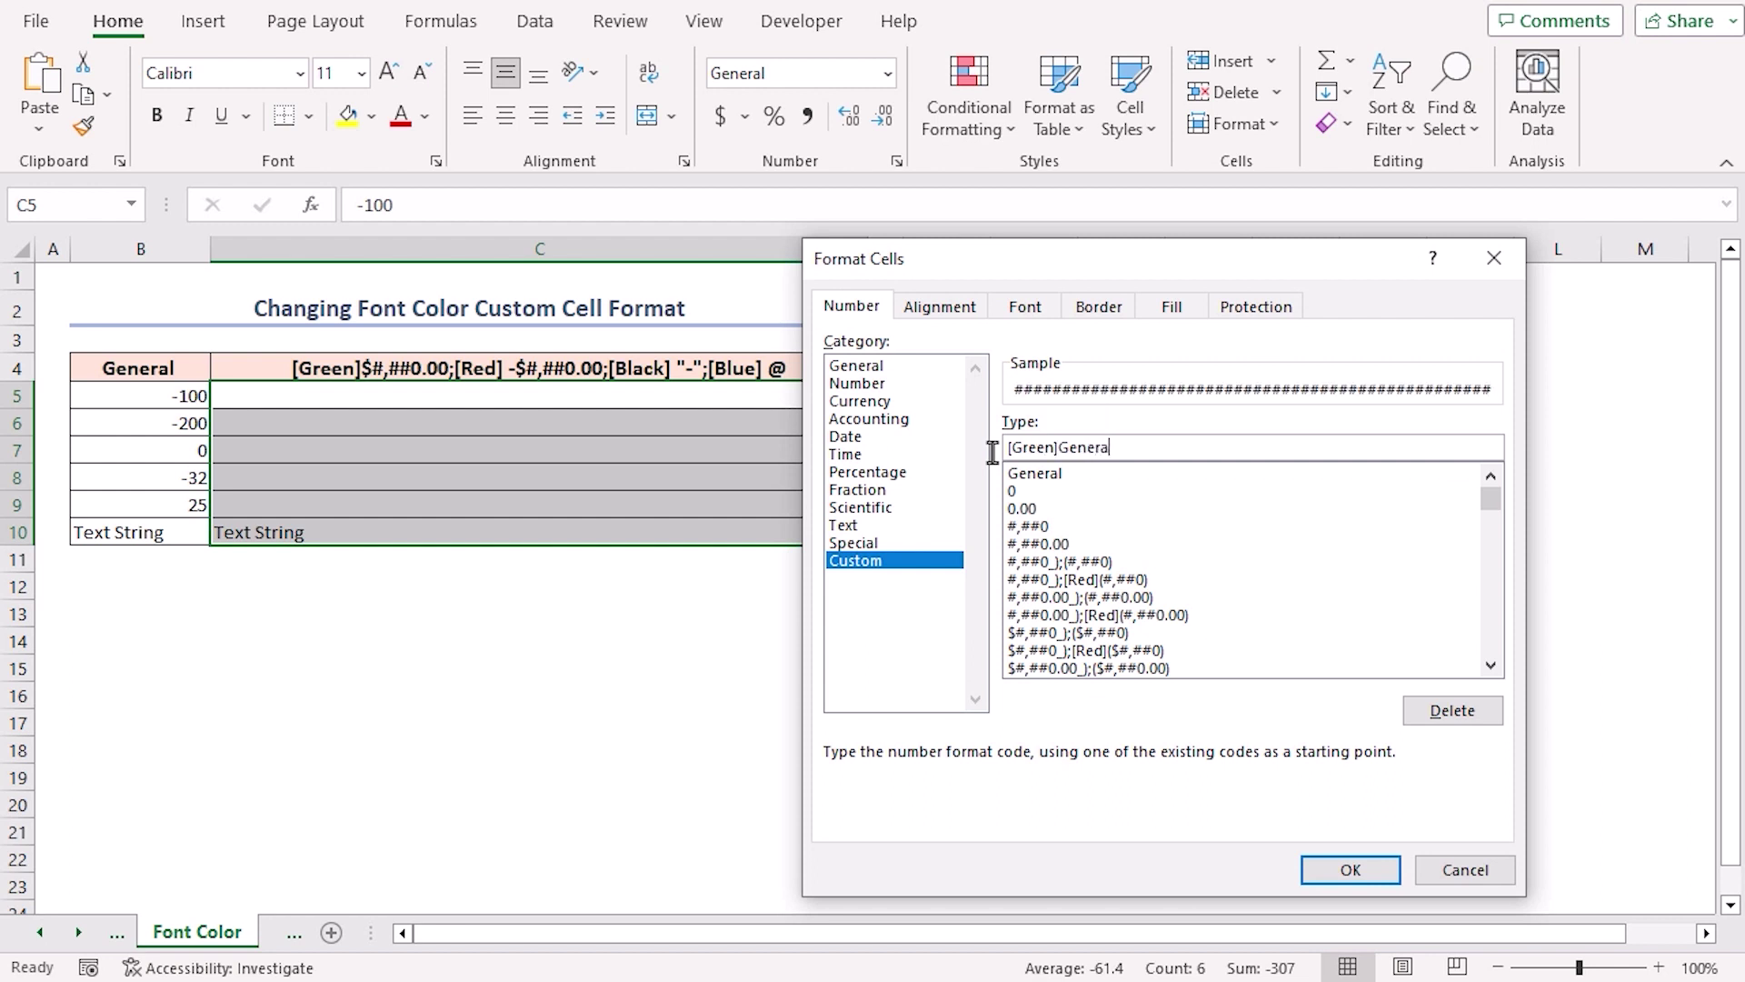
{"action": "type", "text": "l;[Red]General"}
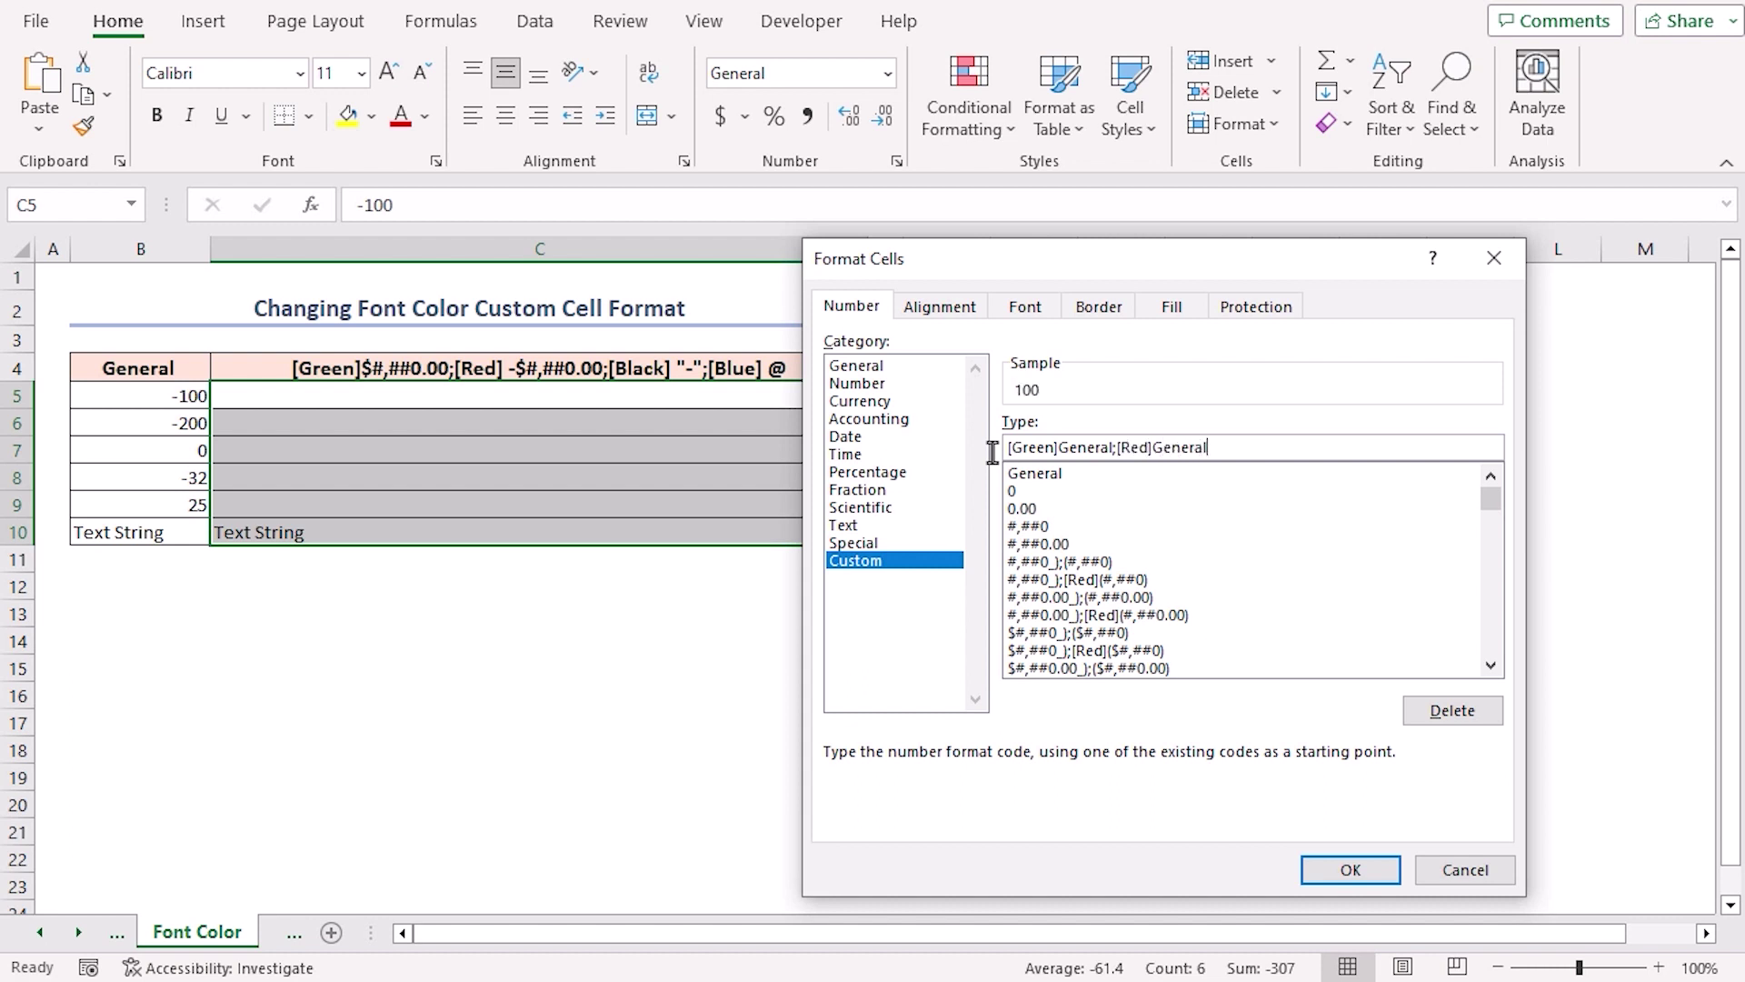
{"action": "type", "text": ";[Black]General;[Blue]general"}
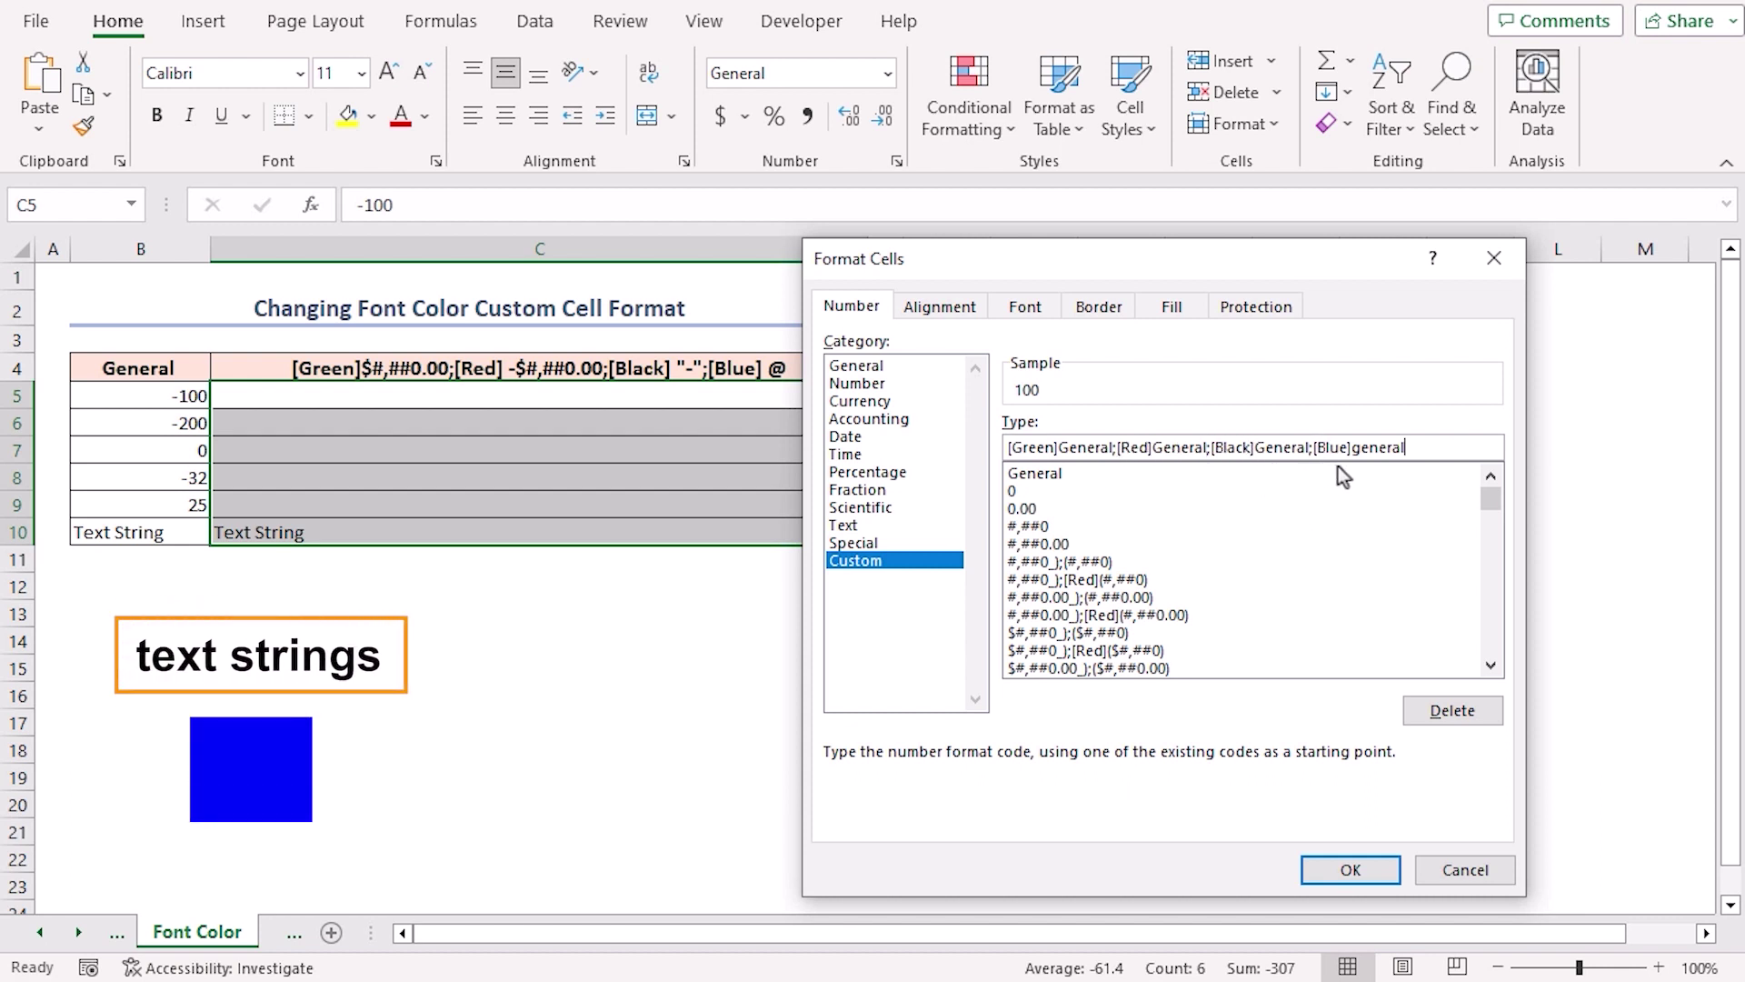
{"action": "left_click", "coordinate": [1351, 870]}
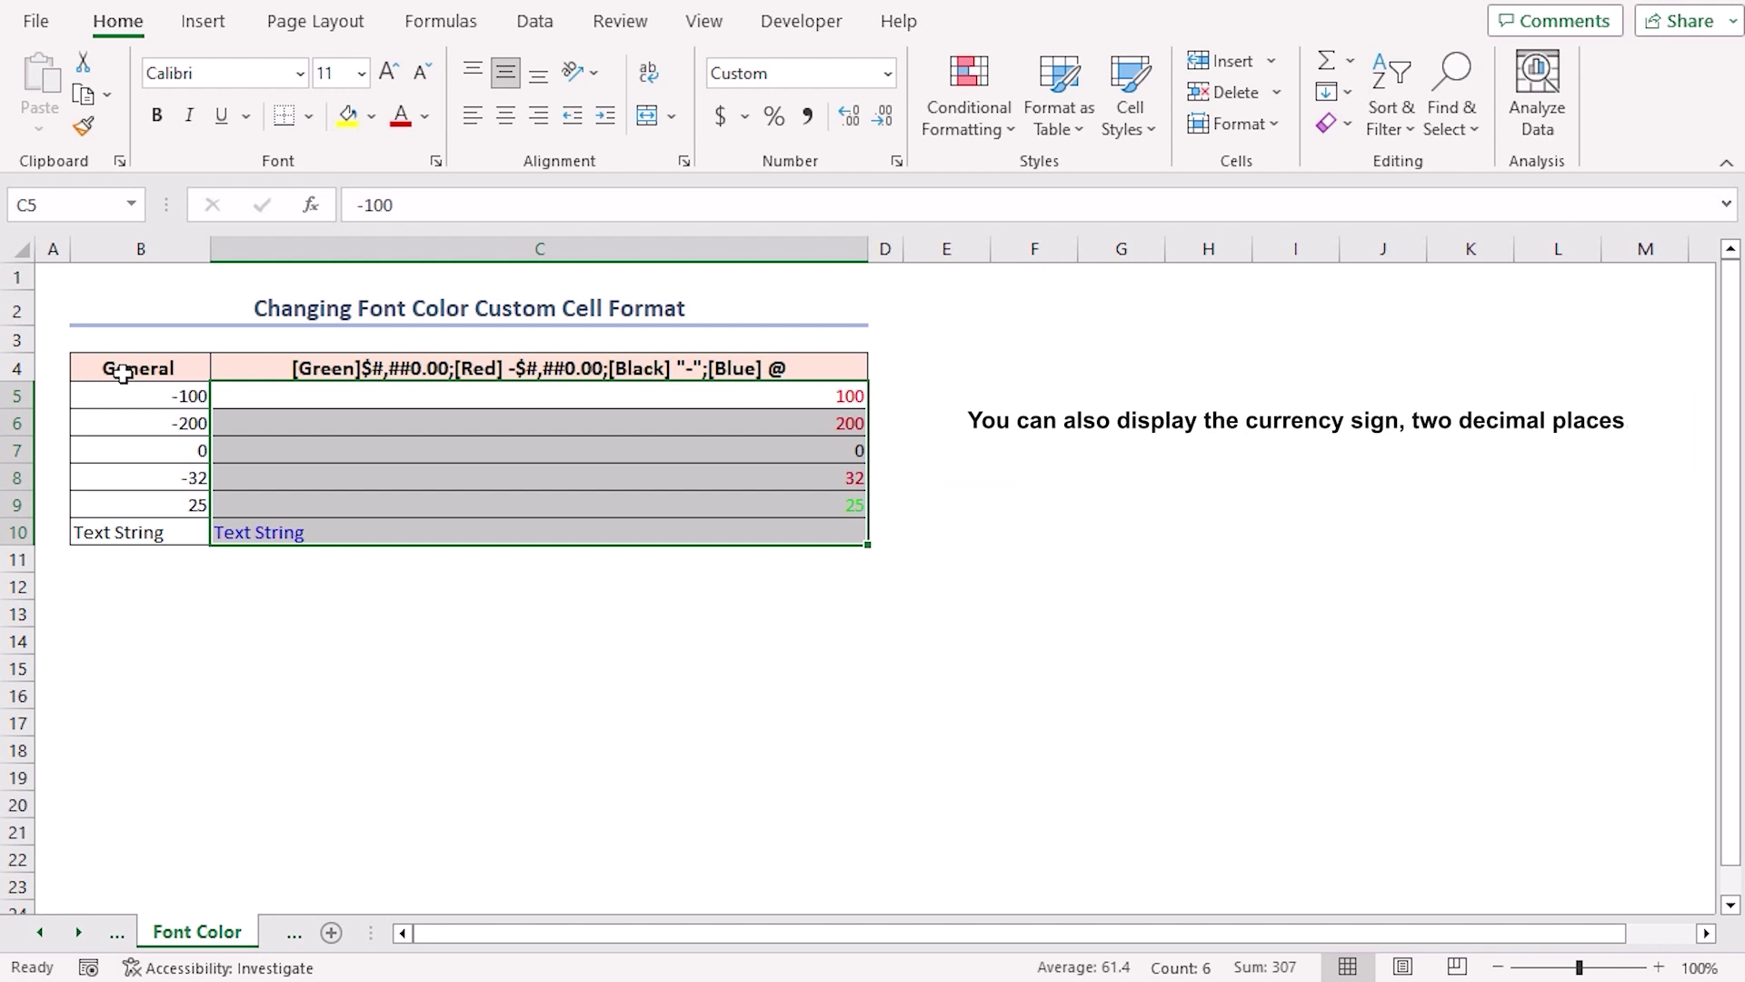
Step: Edit the custom format of C5:C10, setting the green positive section to $#,##0.00 and the red negative section to -$#,##0.00
{"action": "key", "text": "ctrl+1"}
{"action": "double_click", "coordinate": [1111, 447]}
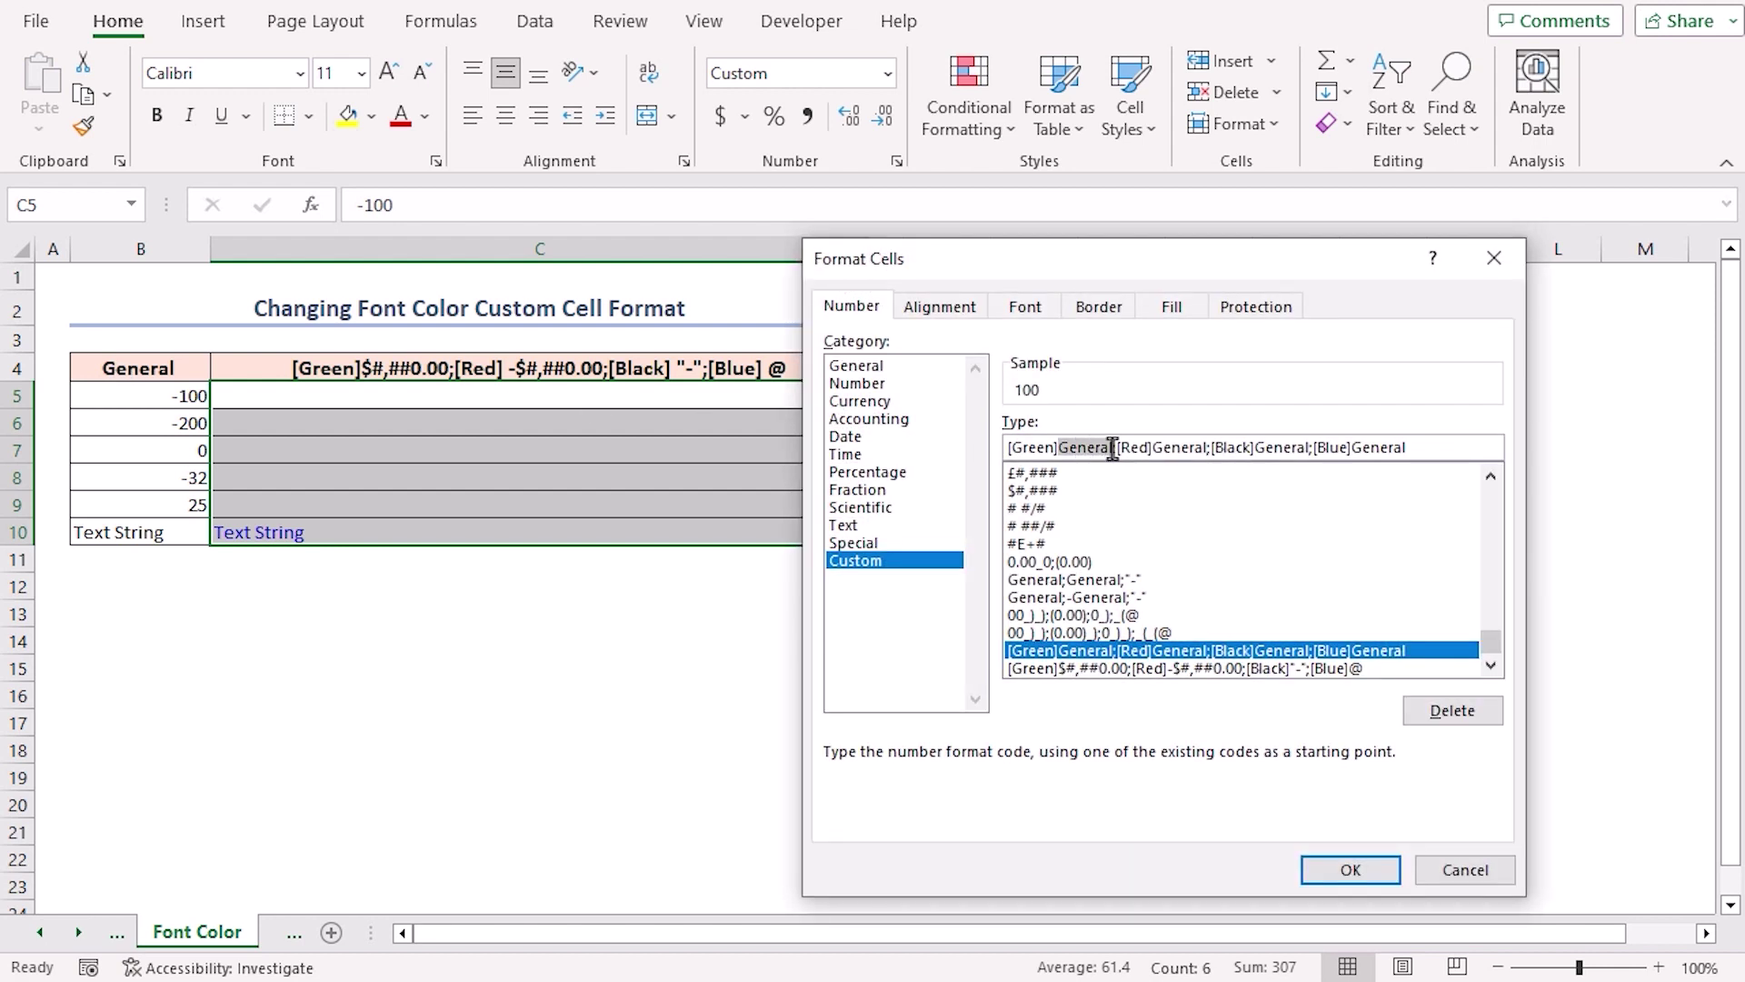
{"action": "type", "text": "$#,##"}
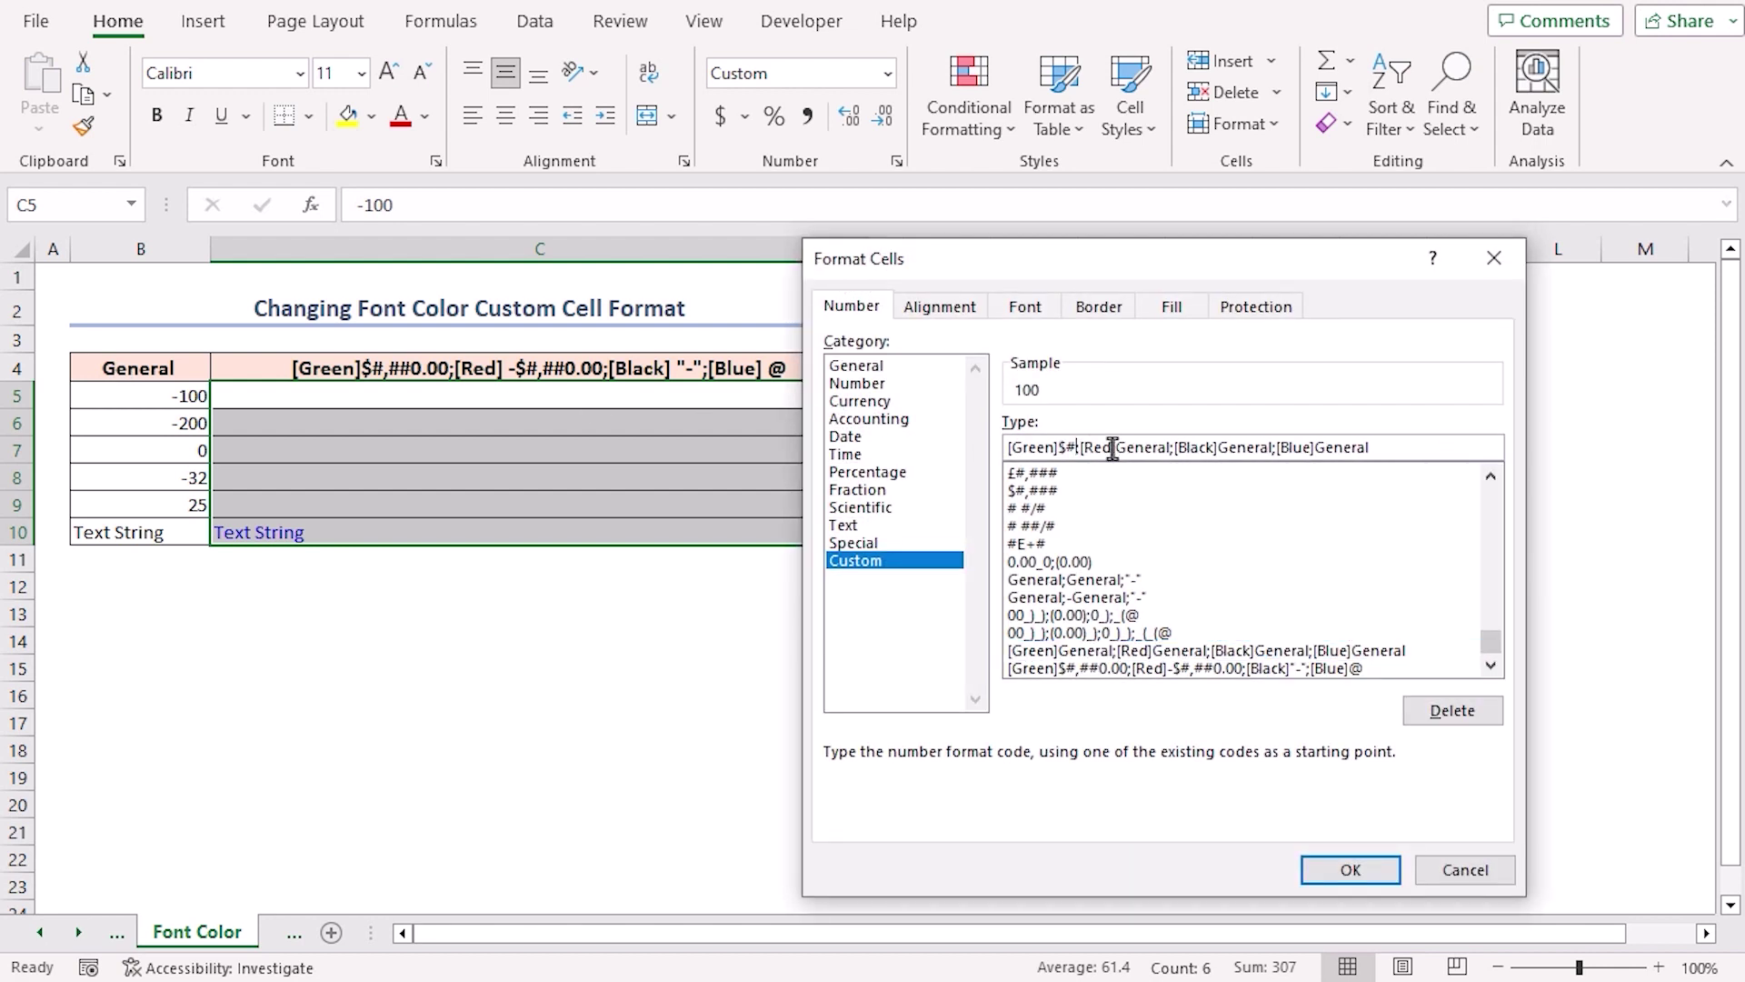
{"action": "type", "text": "0.00"}
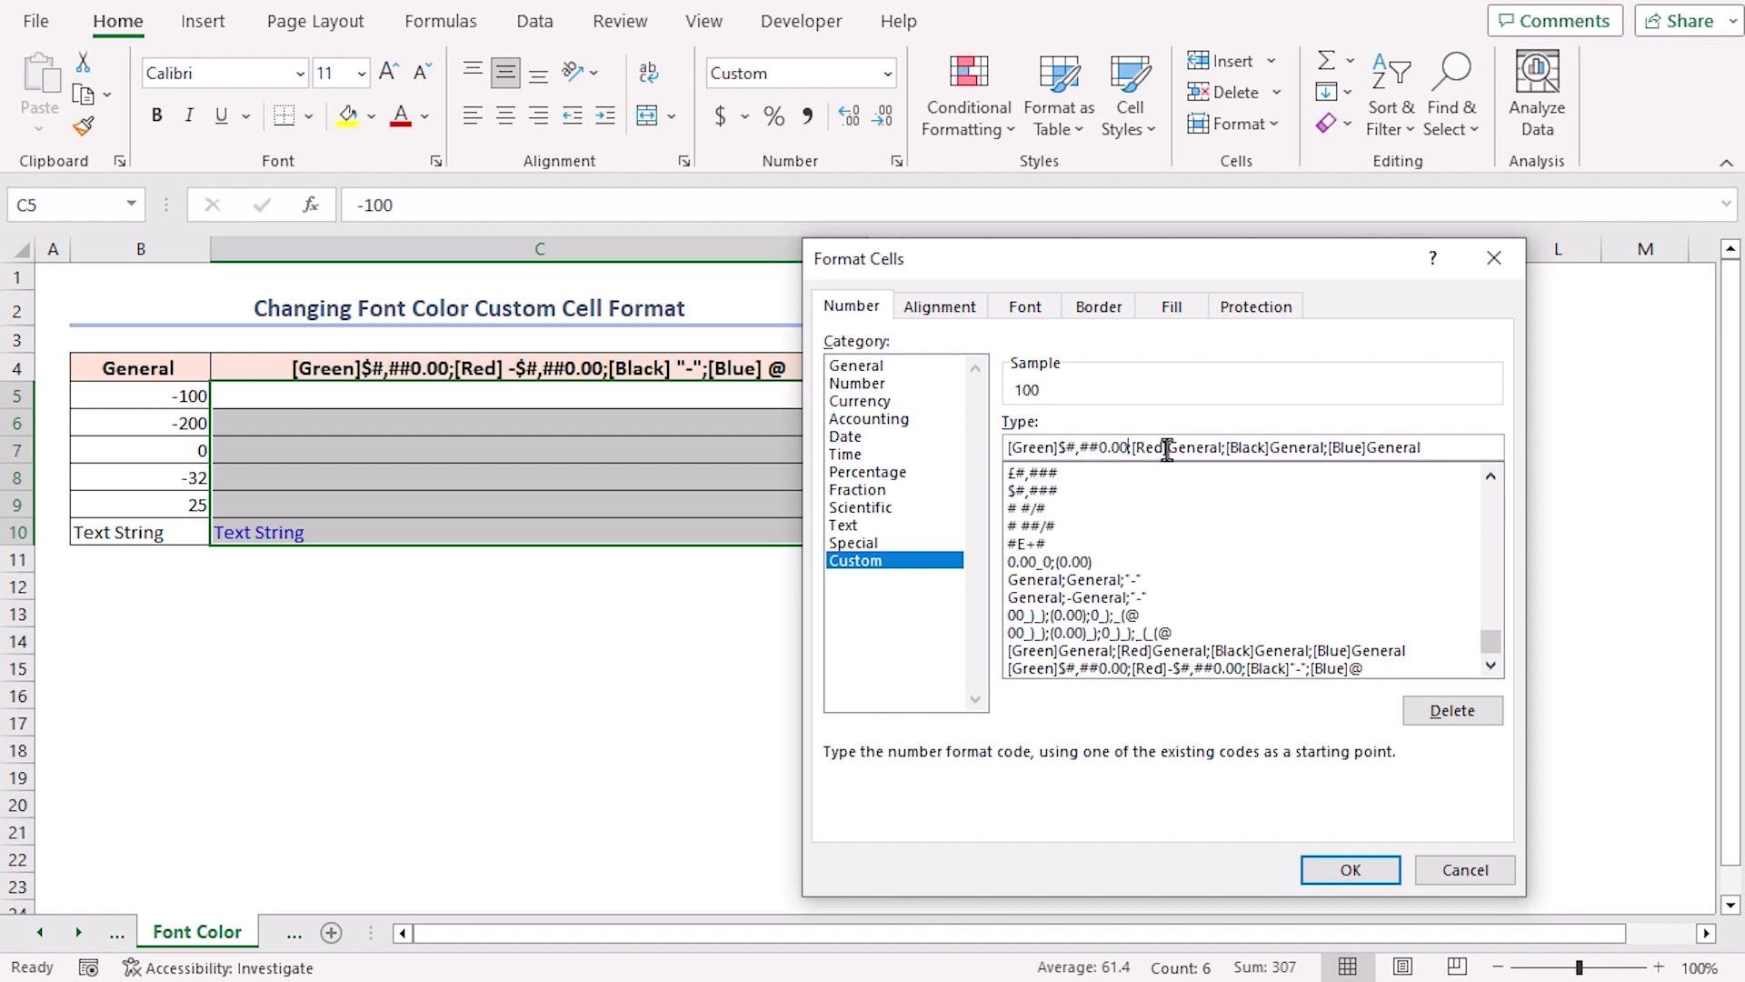
{"action": "left_click_drag", "start_coordinate": [1168, 447], "coordinate": [1221, 447]}
{"action": "type", "text": "-$#,##0.00"}
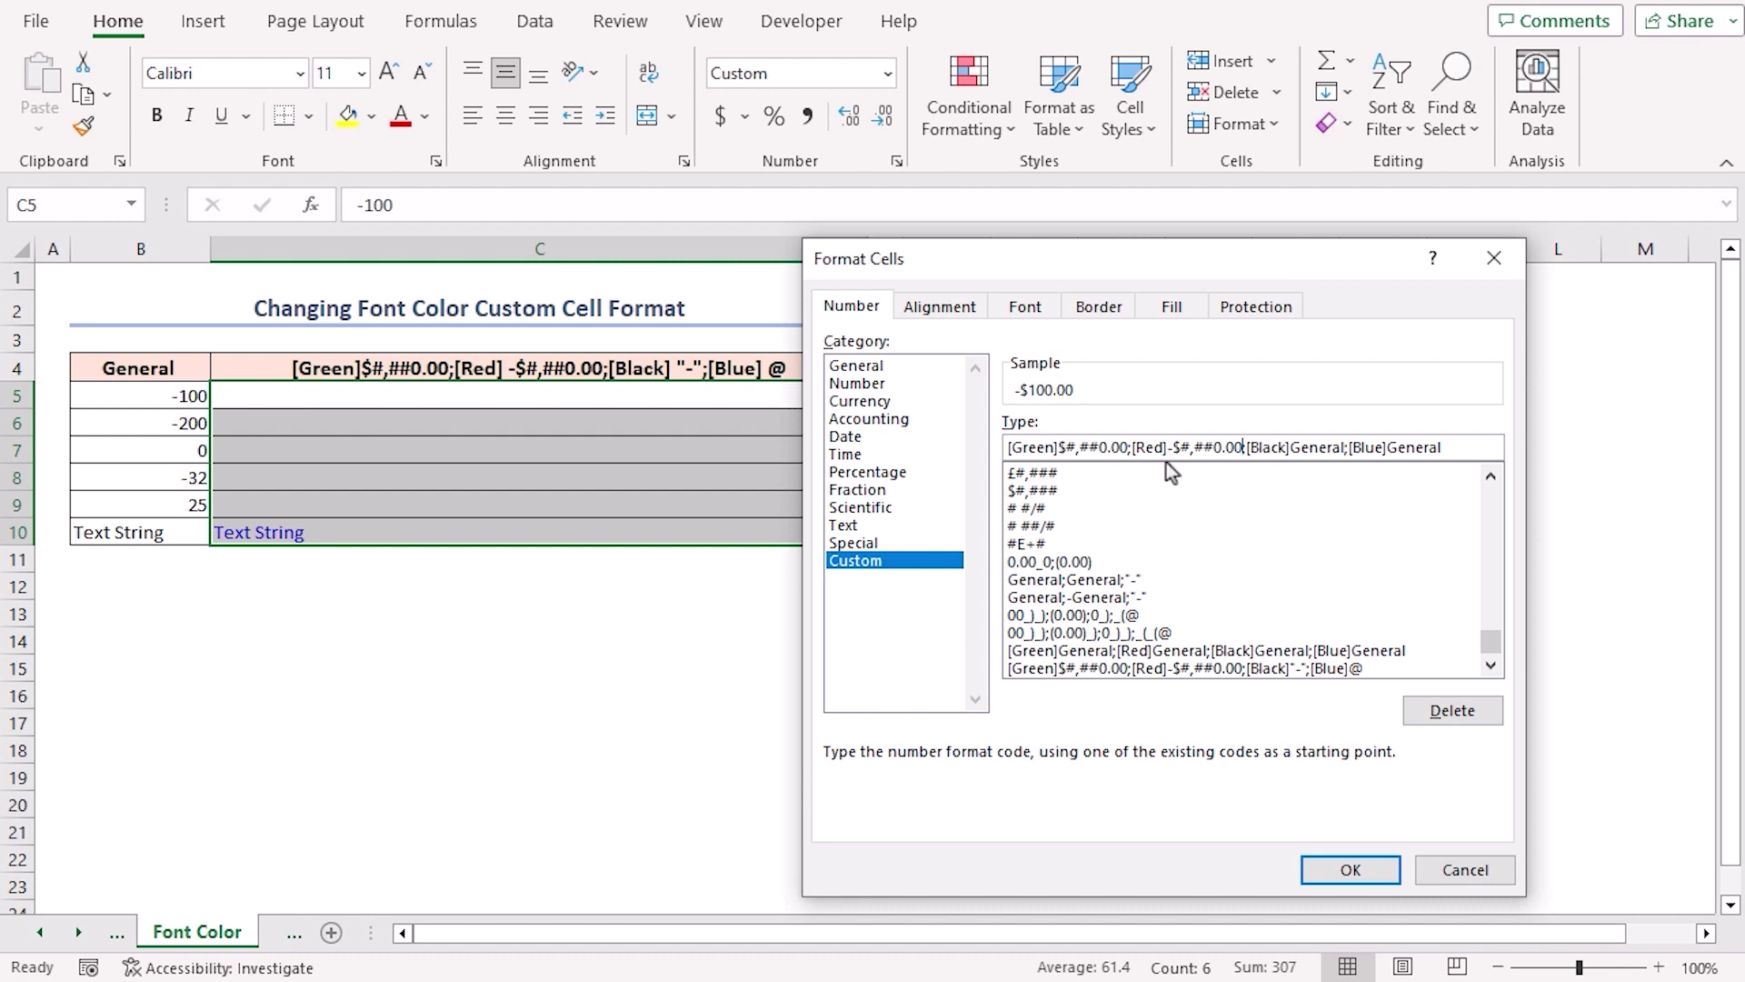
Step: Set the format's black zero section to "-" and its blue text section to @, and apply it to C5:C10
{"action": "type", "text": ";"}
{"action": "left_click", "coordinate": [1291, 446]}
{"action": "left_click_drag", "start_coordinate": [1291, 446], "coordinate": [1343, 446]}
{"action": "type", "text": "\"-\""}
{"action": "left_click", "coordinate": [1345, 447]}
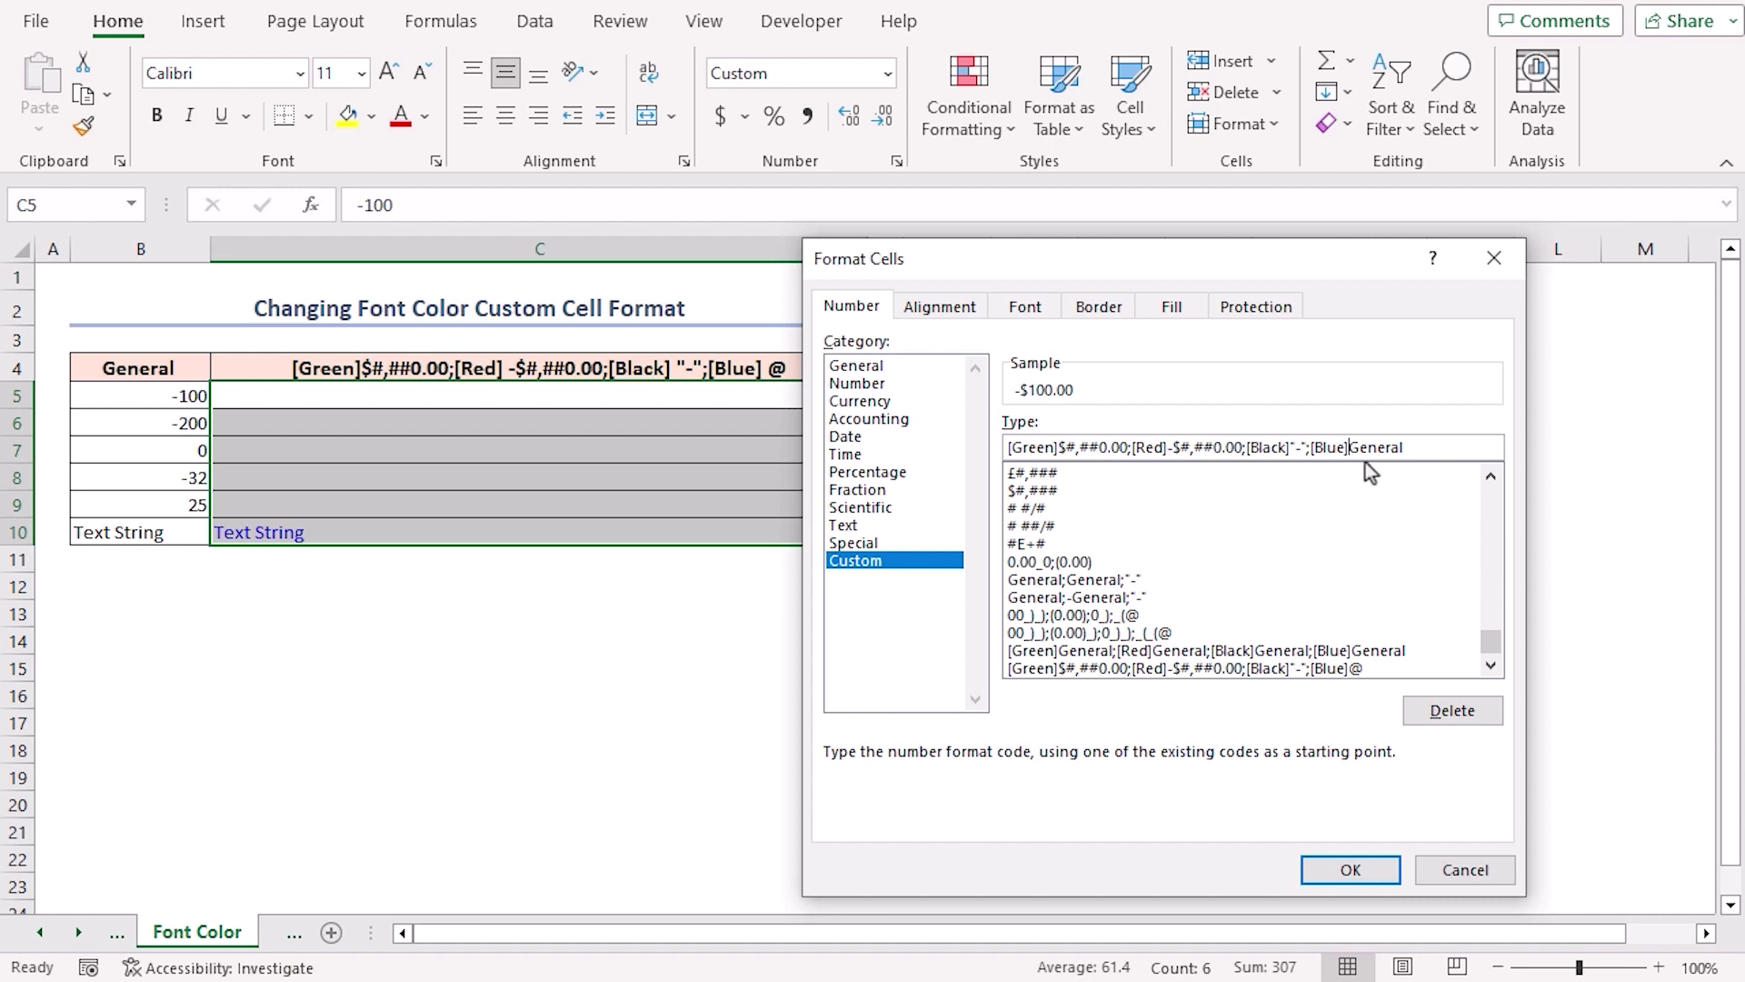
{"action": "left_click_drag", "start_coordinate": [1350, 446], "coordinate": [1406, 447]}
{"action": "type", "text": "@"}
{"action": "left_click", "coordinate": [1351, 869]}
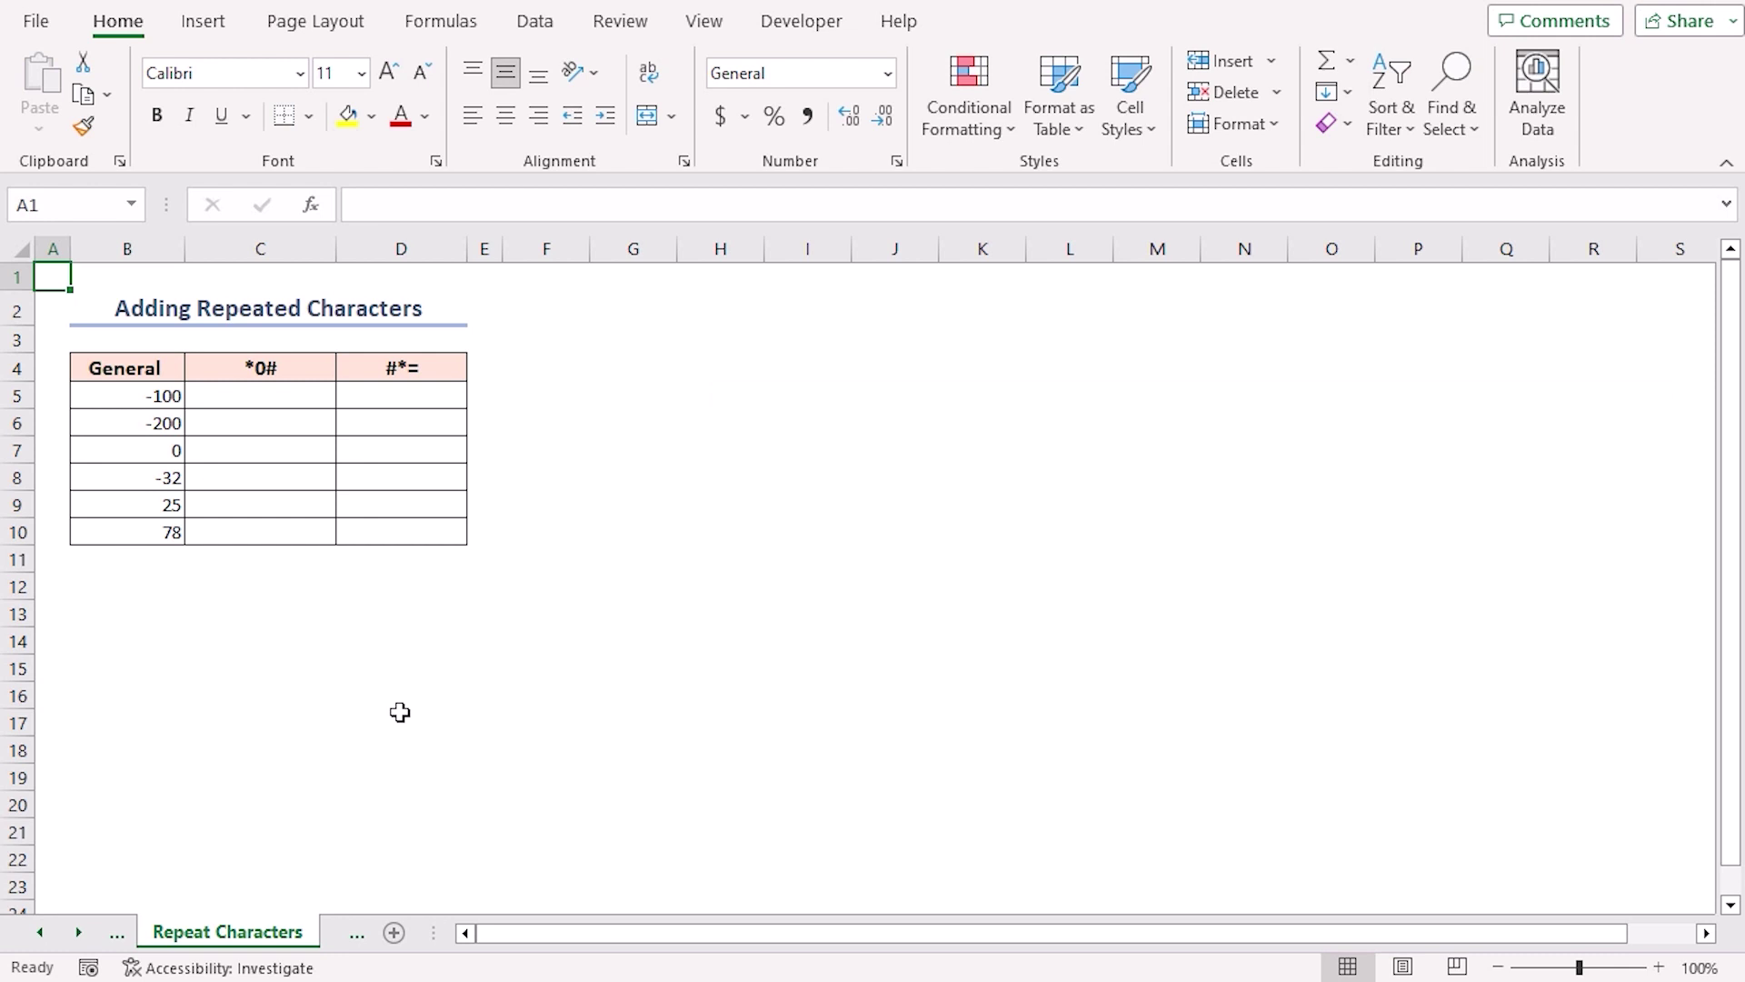
Step: On the Repeat Characters sheet, copy the General values in B5:B10 into C5:C10 under the *0# heading
{"action": "left_click_drag", "start_coordinate": [154, 395], "coordinate": [160, 527]}
{"action": "key", "text": "ctrl+c"}
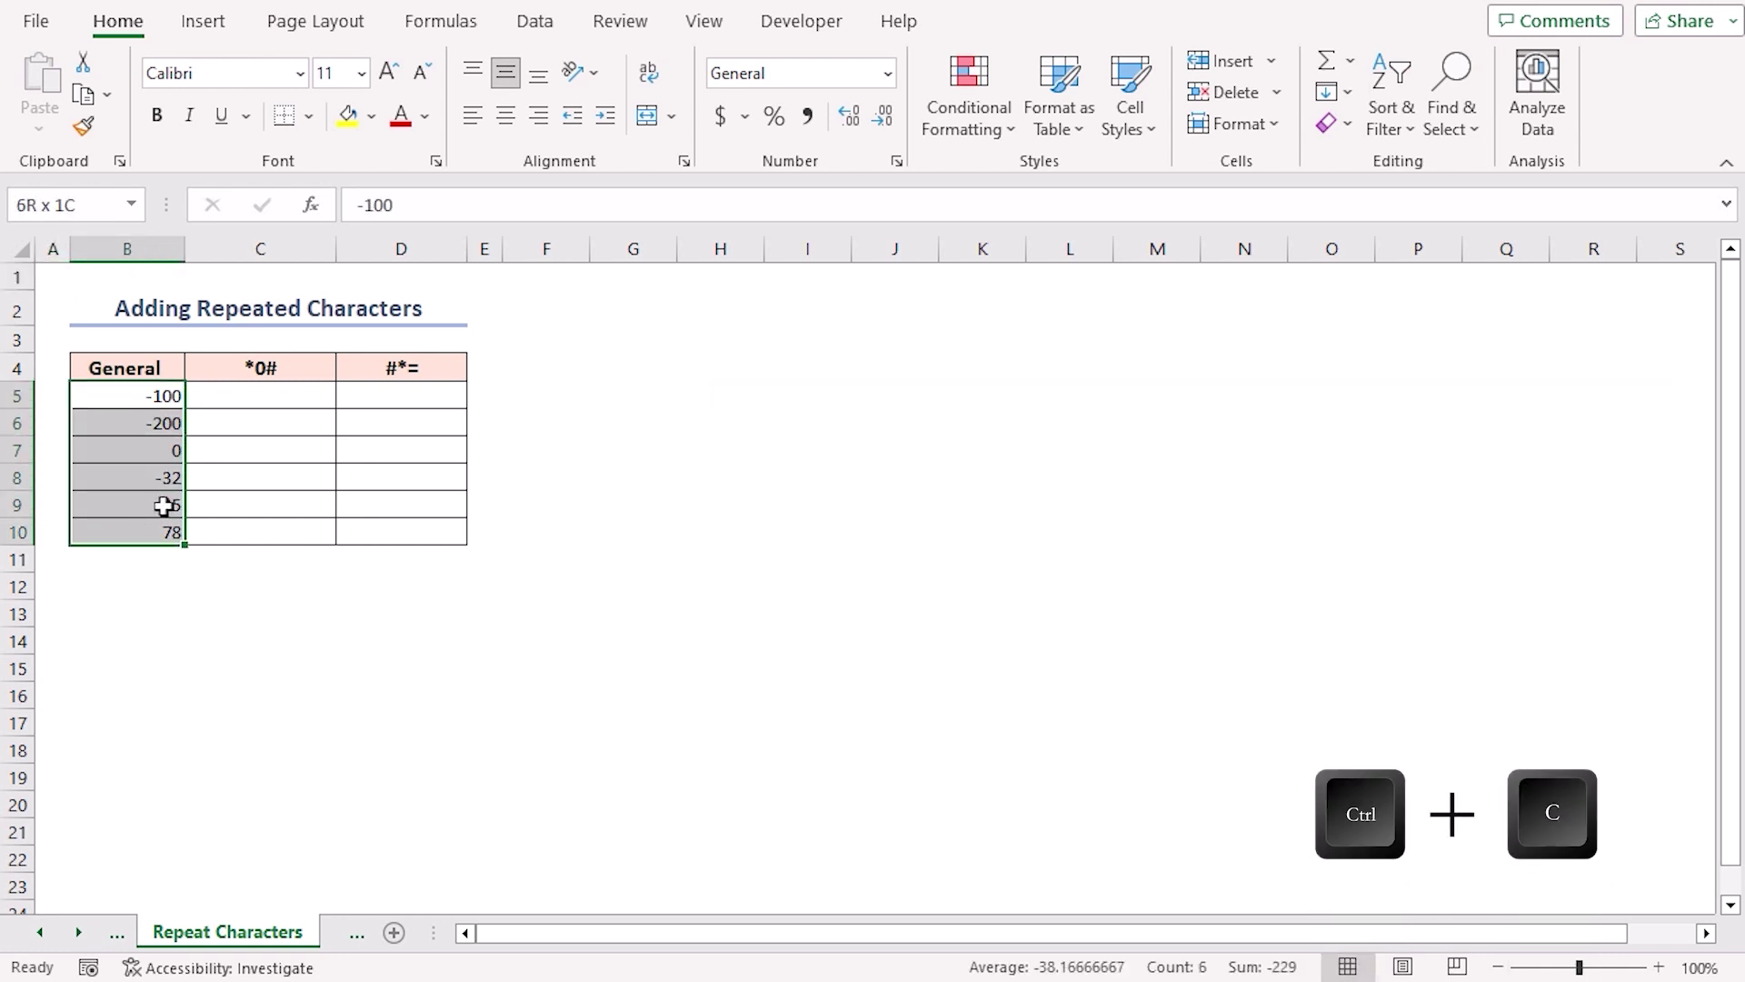
{"action": "left_click", "coordinate": [260, 394]}
{"action": "key", "text": "ctrl+v"}
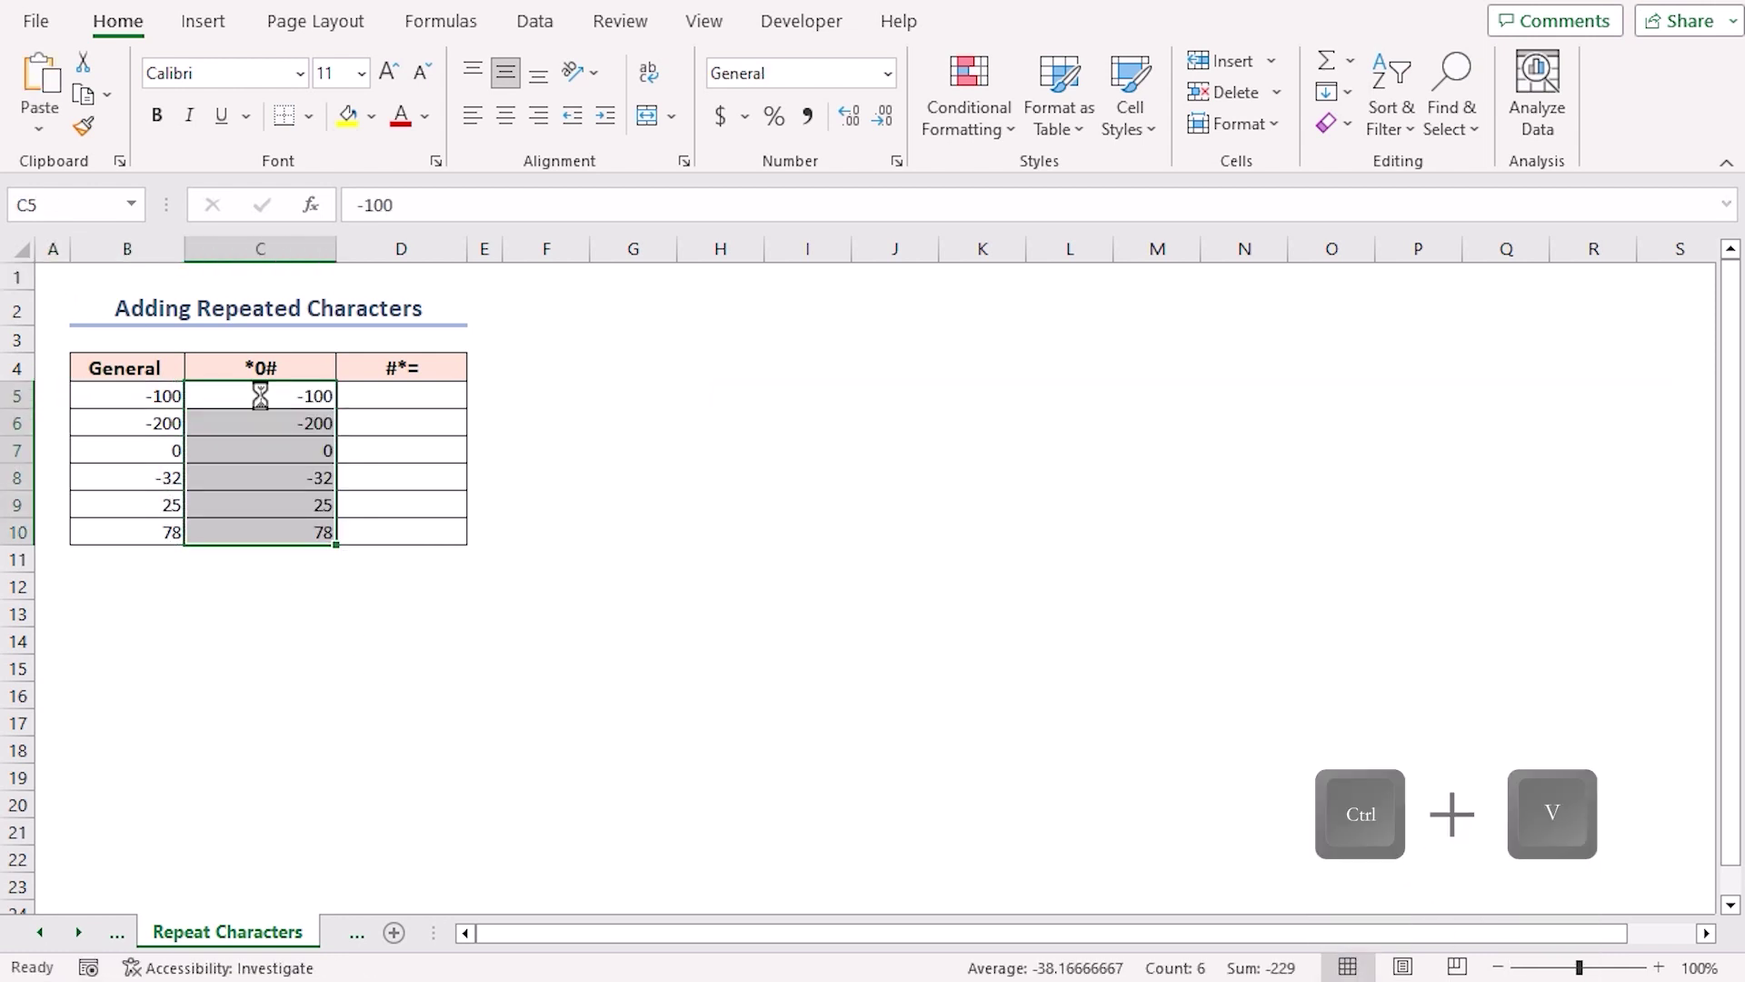
Step: Apply the custom number format *0# to C5:C10 on the Repeat Characters sheet
{"action": "key", "text": "ctrl+1"}
{"action": "left_click", "coordinate": [854, 560]}
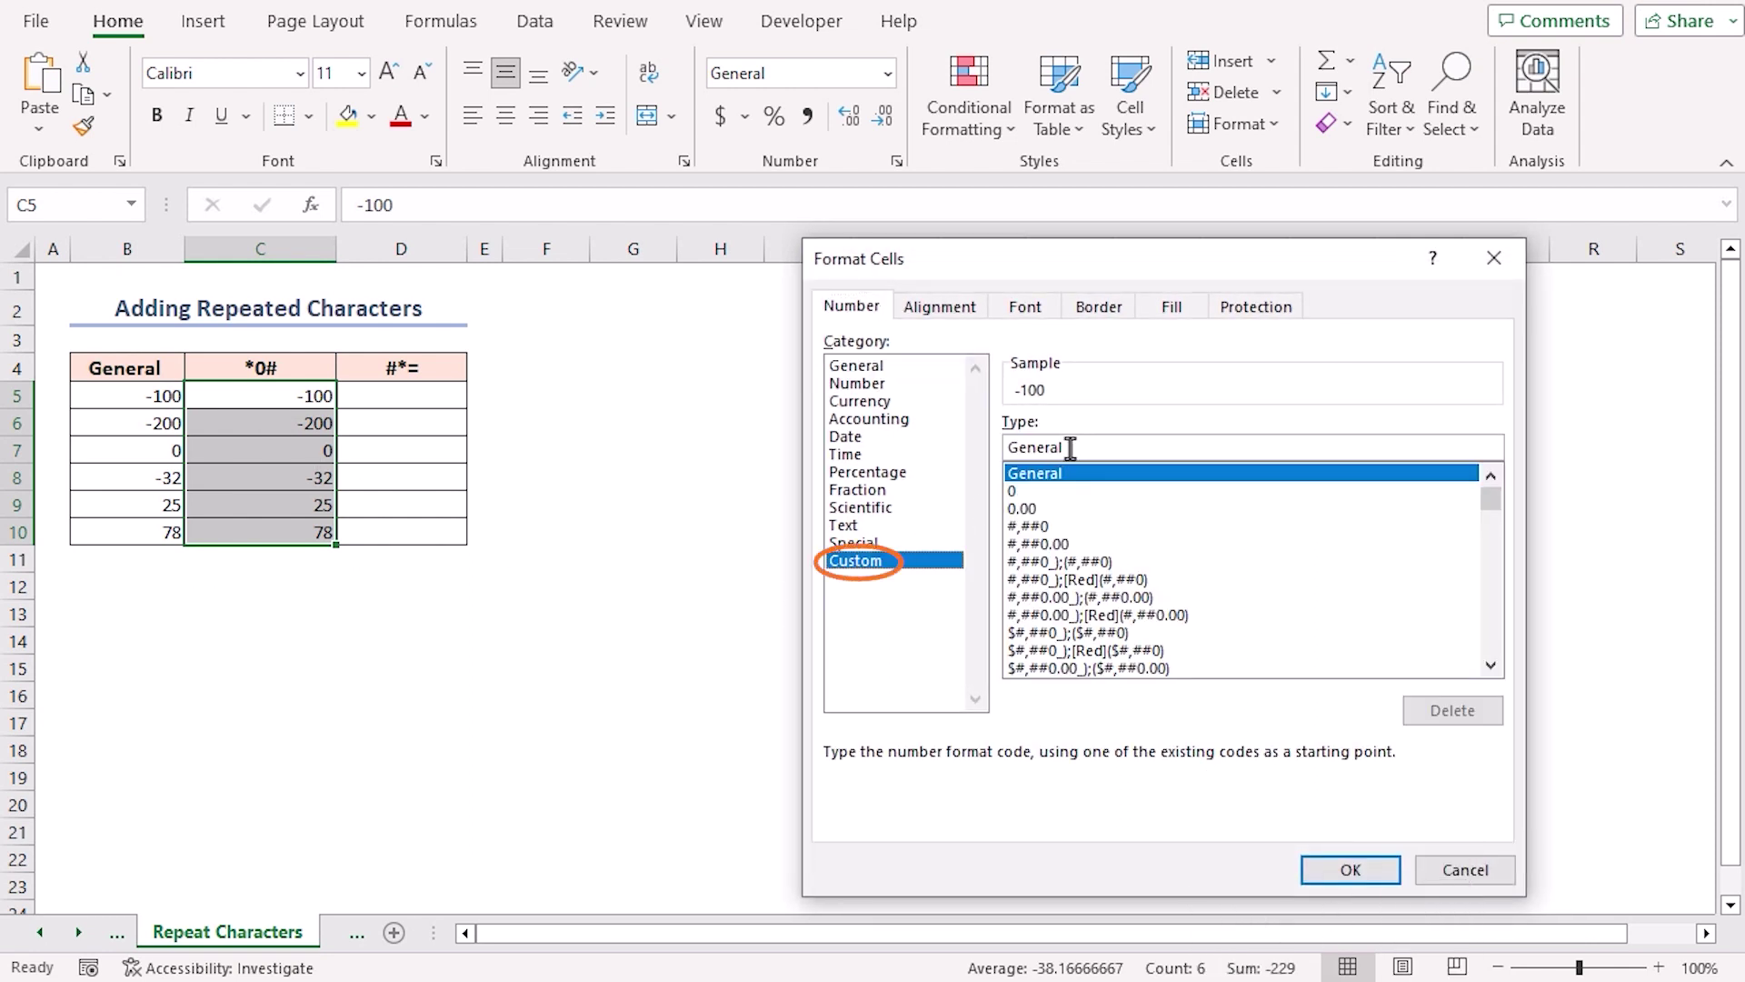
{"action": "left_click_drag", "start_coordinate": [1075, 447], "coordinate": [1006, 449]}
{"action": "key", "text": "BackSpace"}
{"action": "type", "text": "*0#"}
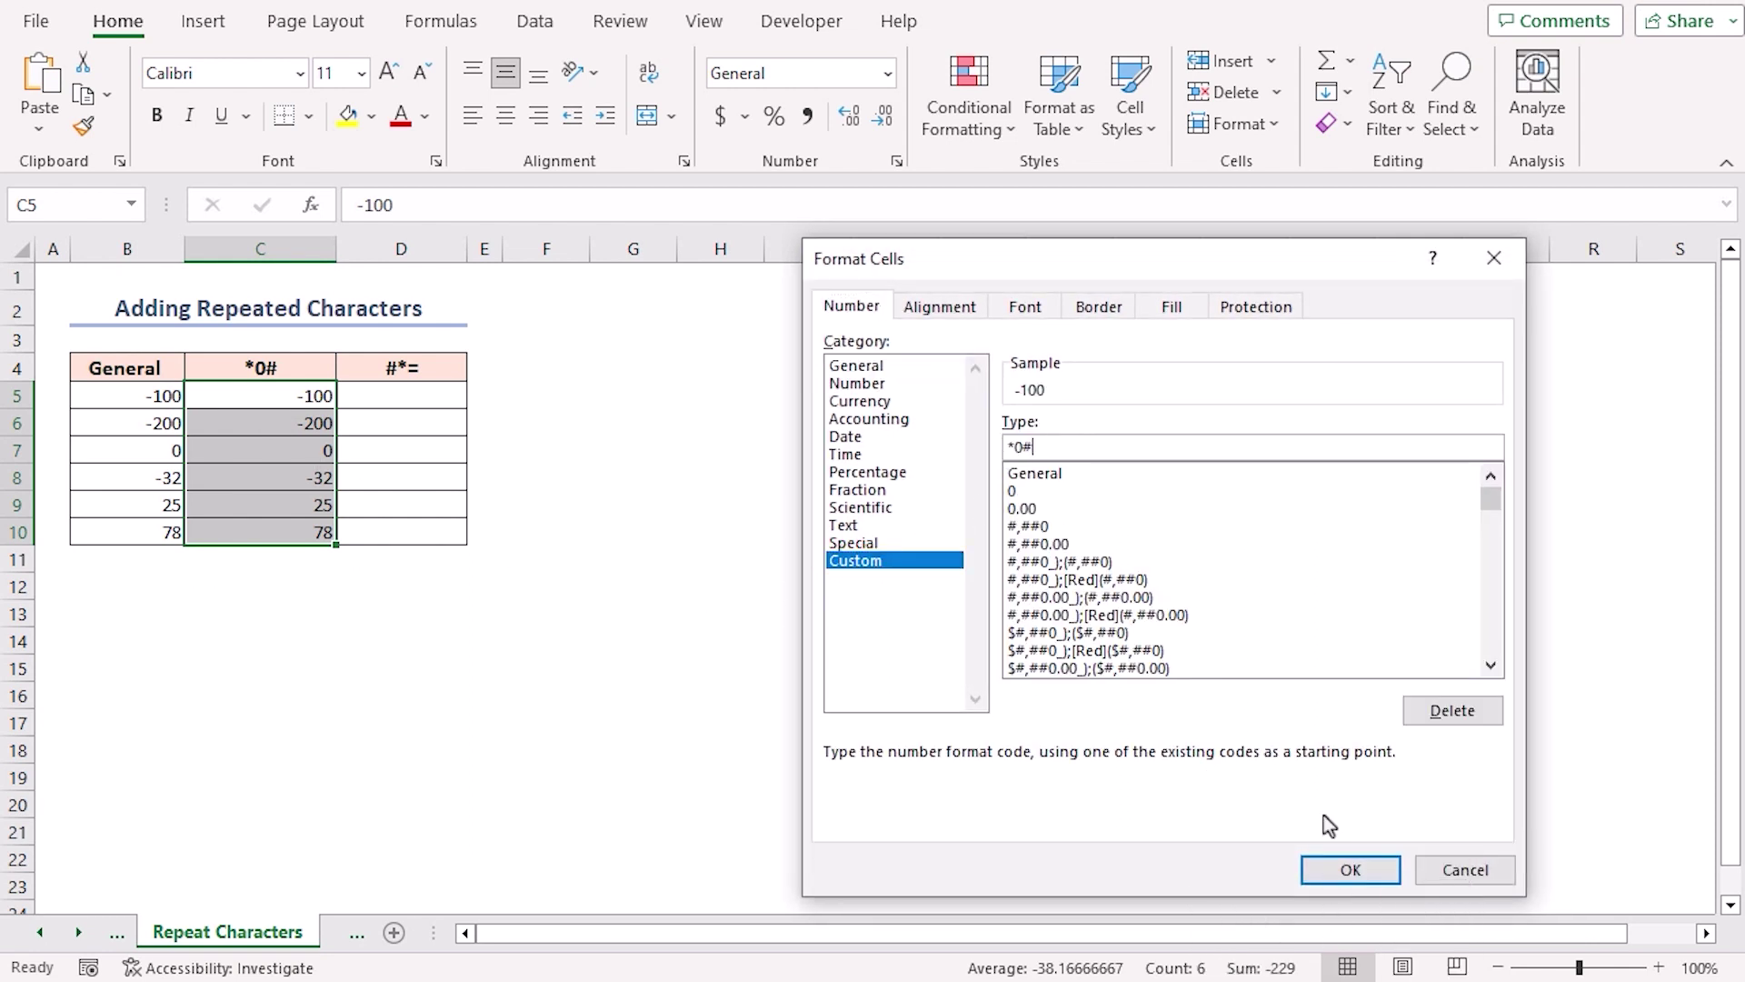
{"action": "left_click", "coordinate": [1352, 868]}
{"action": "left_click", "coordinate": [282, 570]}
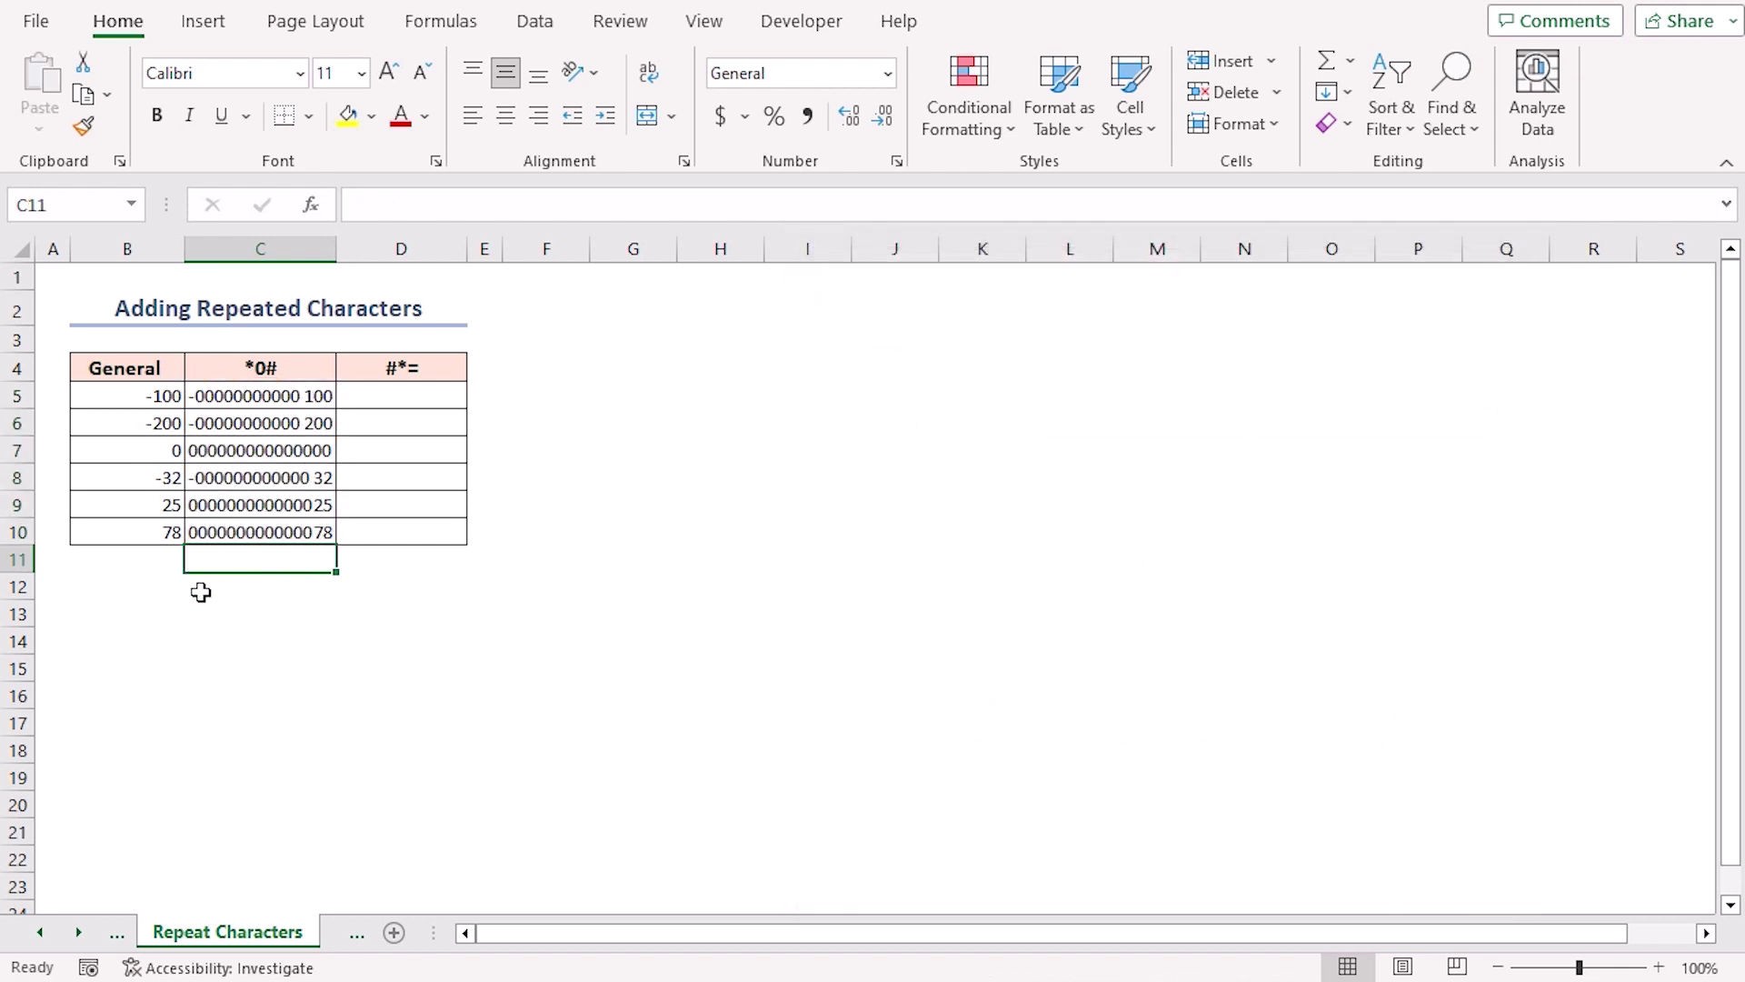
Step: Copy the General values in B5:B10 into D5:D10 under the #*= heading
{"action": "left_click_drag", "start_coordinate": [159, 395], "coordinate": [155, 532]}
{"action": "key", "text": "ctrl+c"}
{"action": "left_click", "coordinate": [358, 393]}
{"action": "key", "text": "ctrl+v"}
Step: Apply the custom number format #*= to D5:D10
{"action": "key", "text": "ctrl+1"}
{"action": "left_click", "coordinate": [860, 560]}
{"action": "double_click", "coordinate": [1113, 448]}
{"action": "type", "text": "#*="}
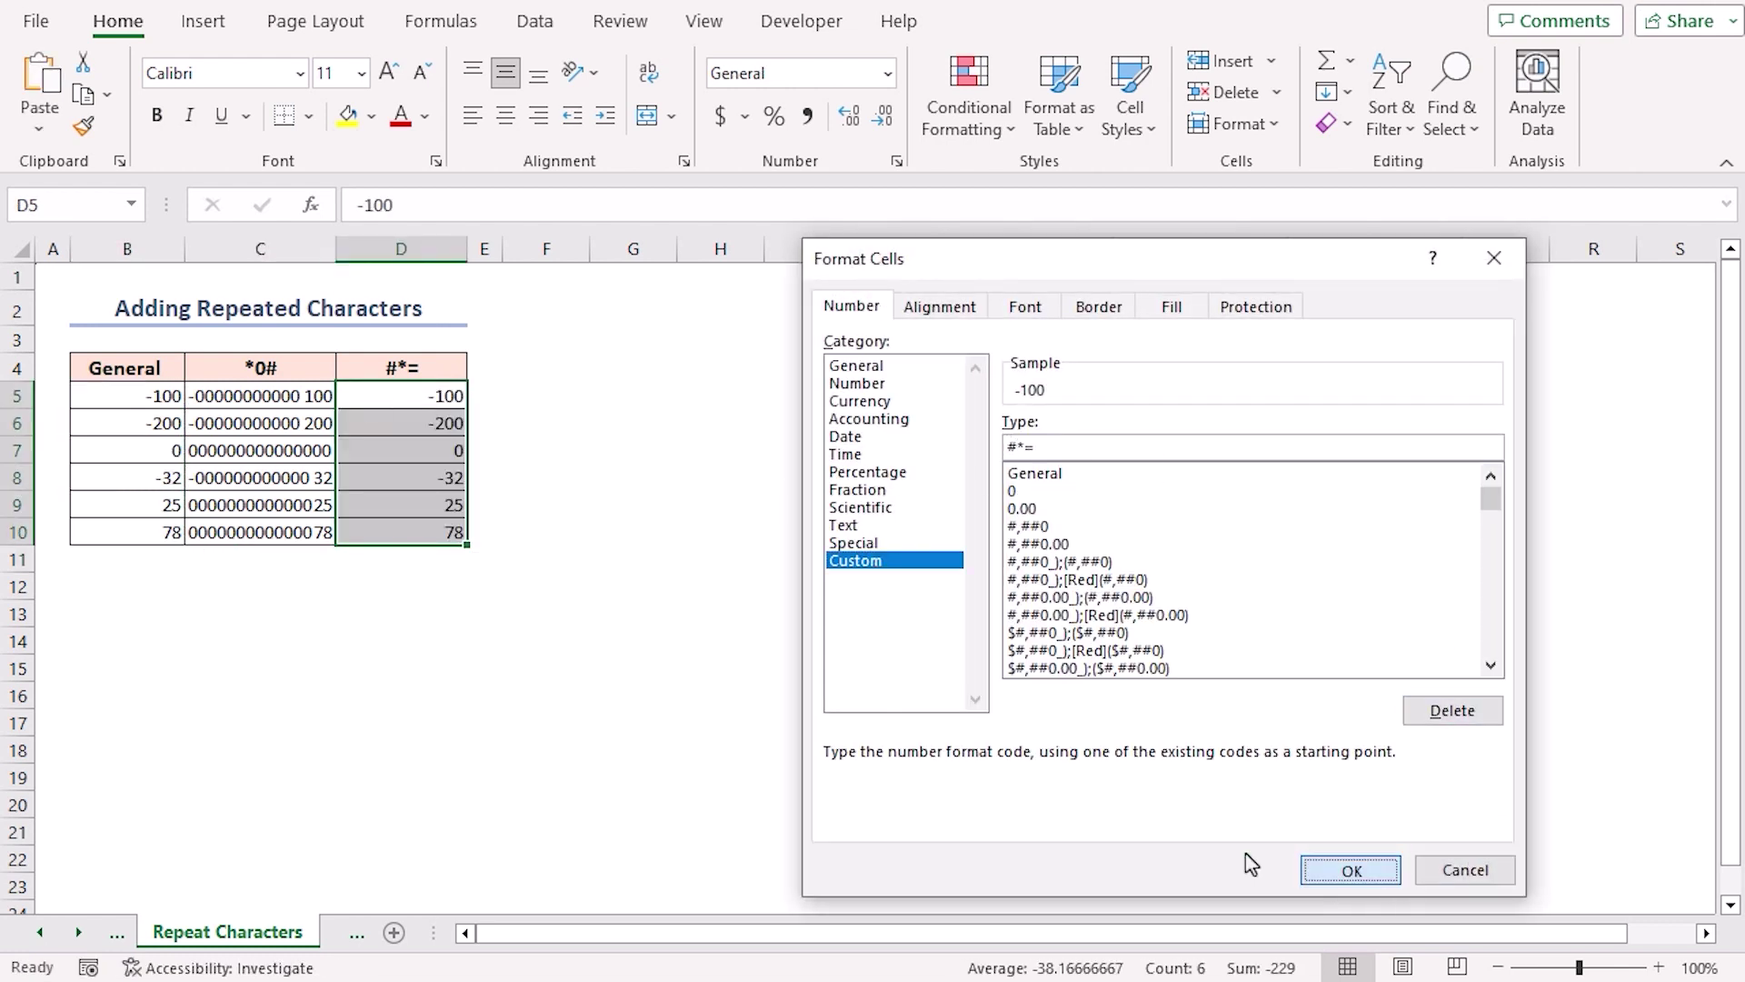
{"action": "left_click", "coordinate": [1337, 871]}
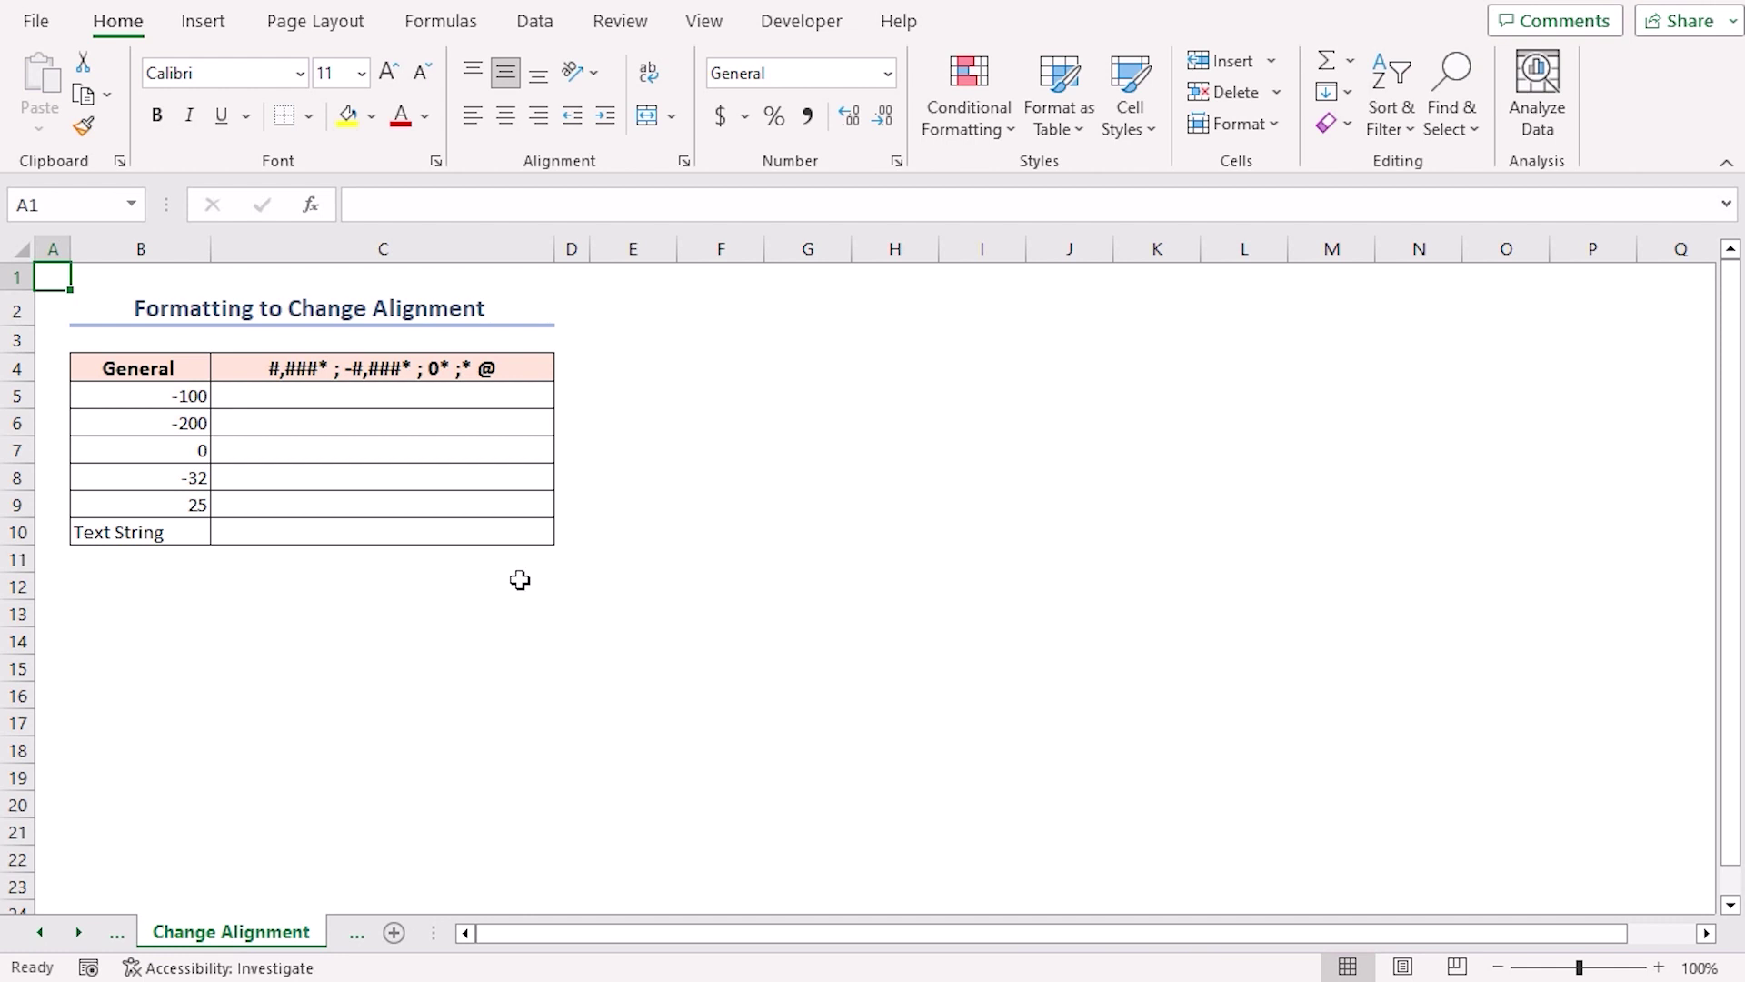
Step: On the Change Alignment sheet, copy the General values in B5:B10 into C5:C10
{"action": "left_click_drag", "start_coordinate": [140, 394], "coordinate": [150, 520]}
{"action": "key", "text": "ctrl+c"}
{"action": "left_click", "coordinate": [269, 393]}
{"action": "key", "text": "ctrl+v"}
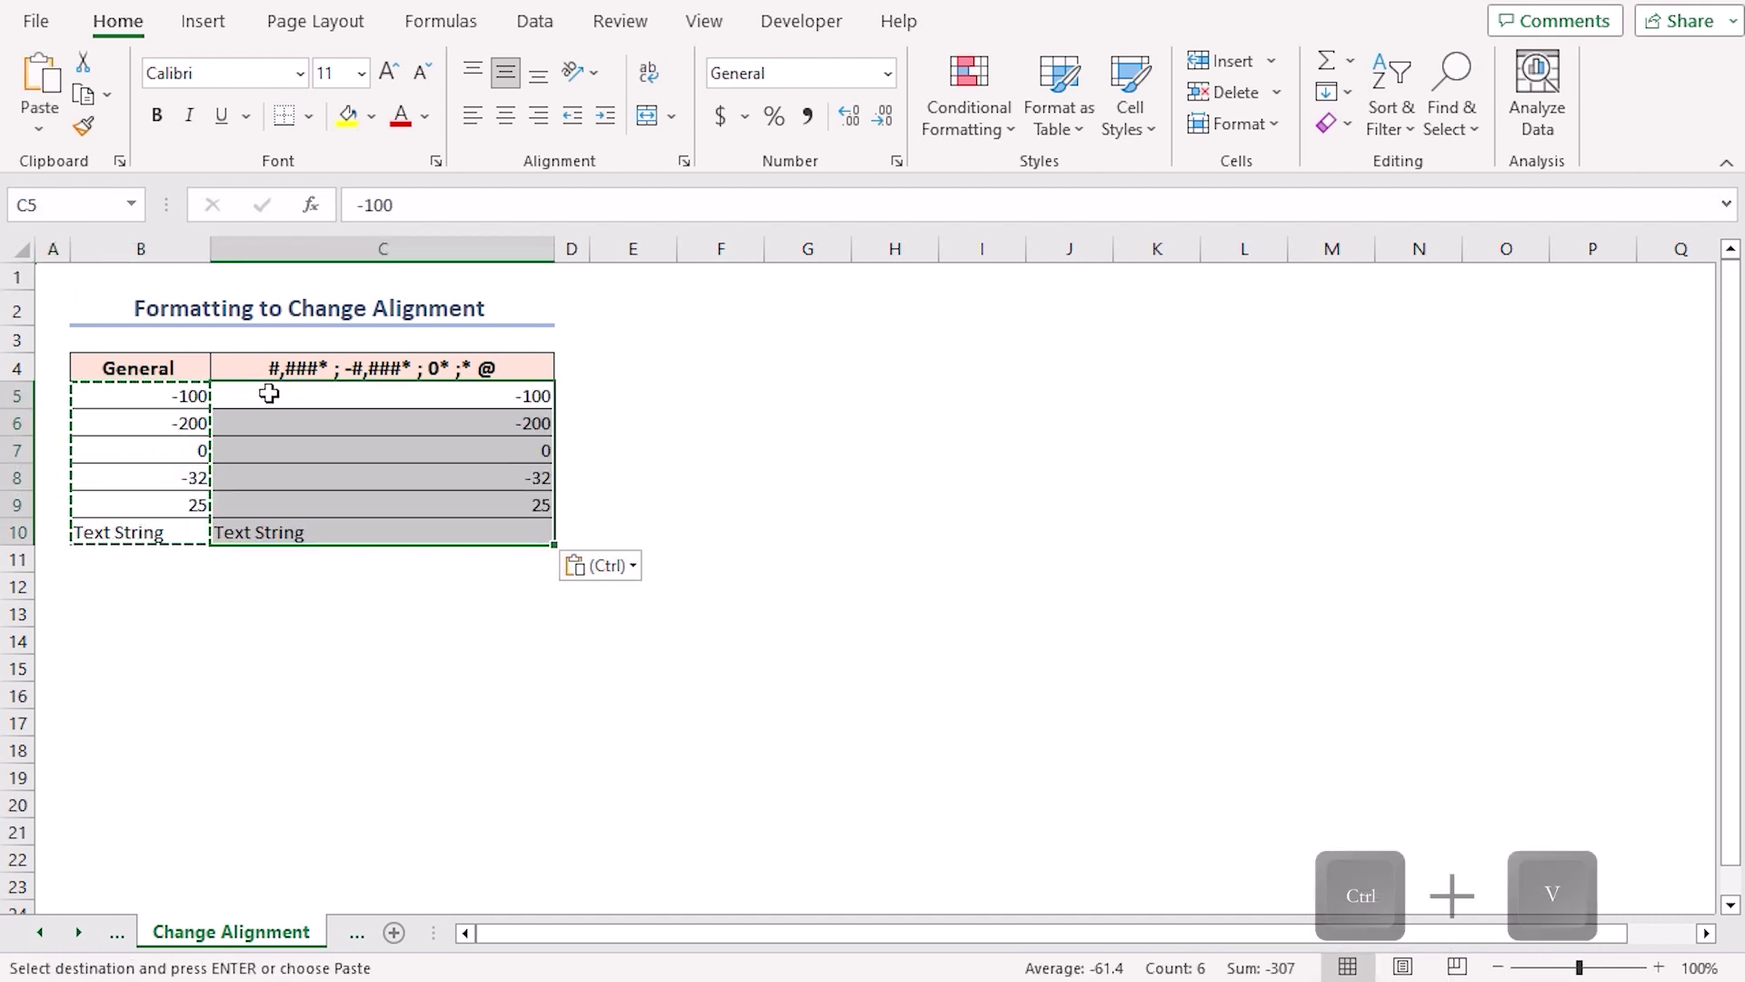
{"action": "key", "text": "Escape"}
Step: Apply the custom format from the C4 heading, #,###* ; -#,###* ; 0* ;* @, to C5:C10
{"action": "key", "text": "ctrl+1"}
{"action": "left_click", "coordinate": [859, 560]}
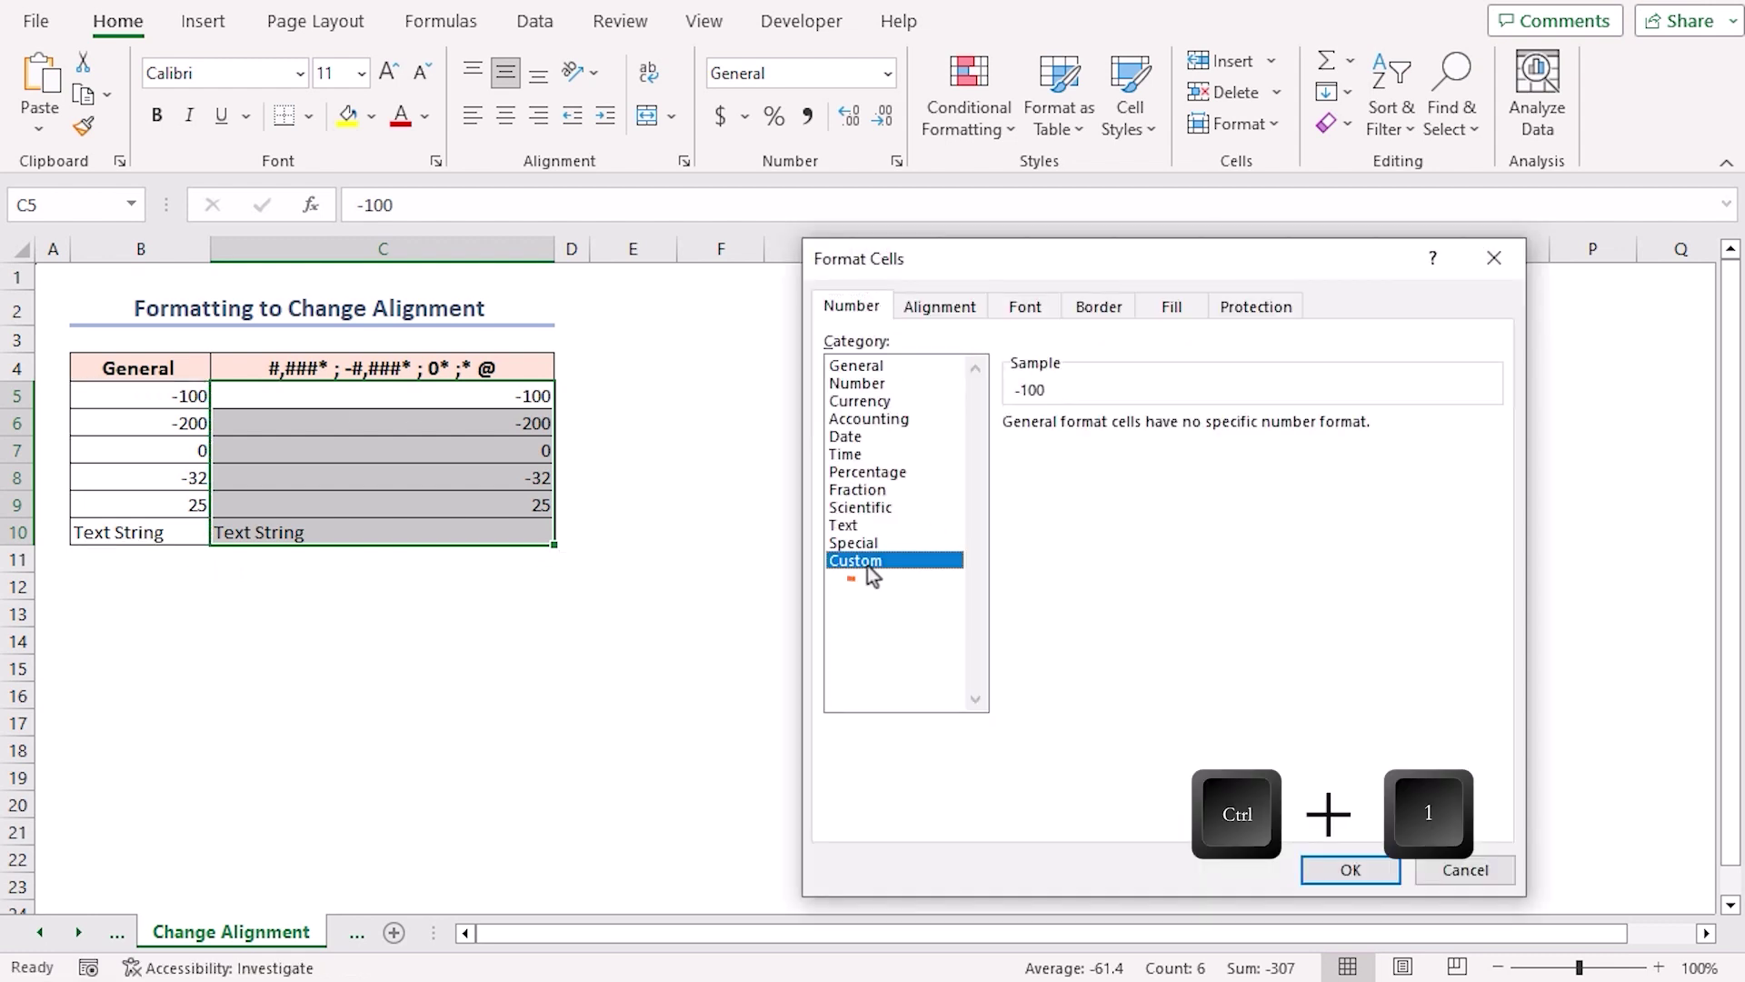
{"action": "double_click", "coordinate": [1072, 448]}
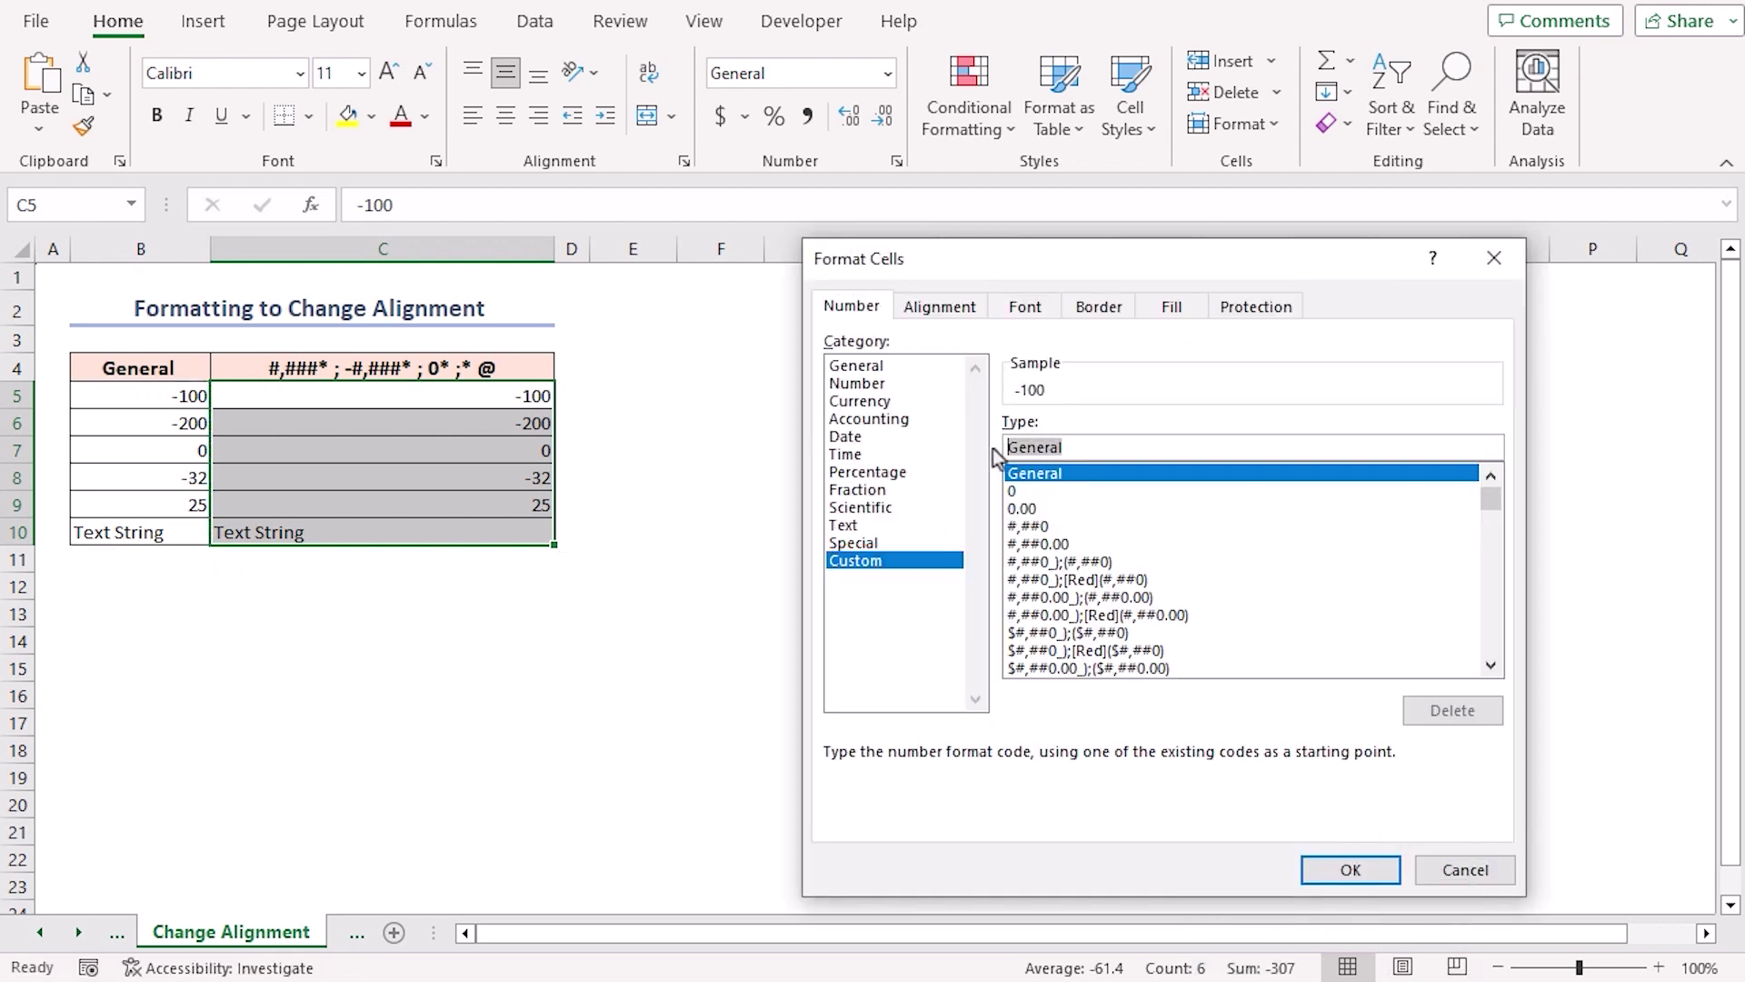
{"action": "type", "text": "#,###"}
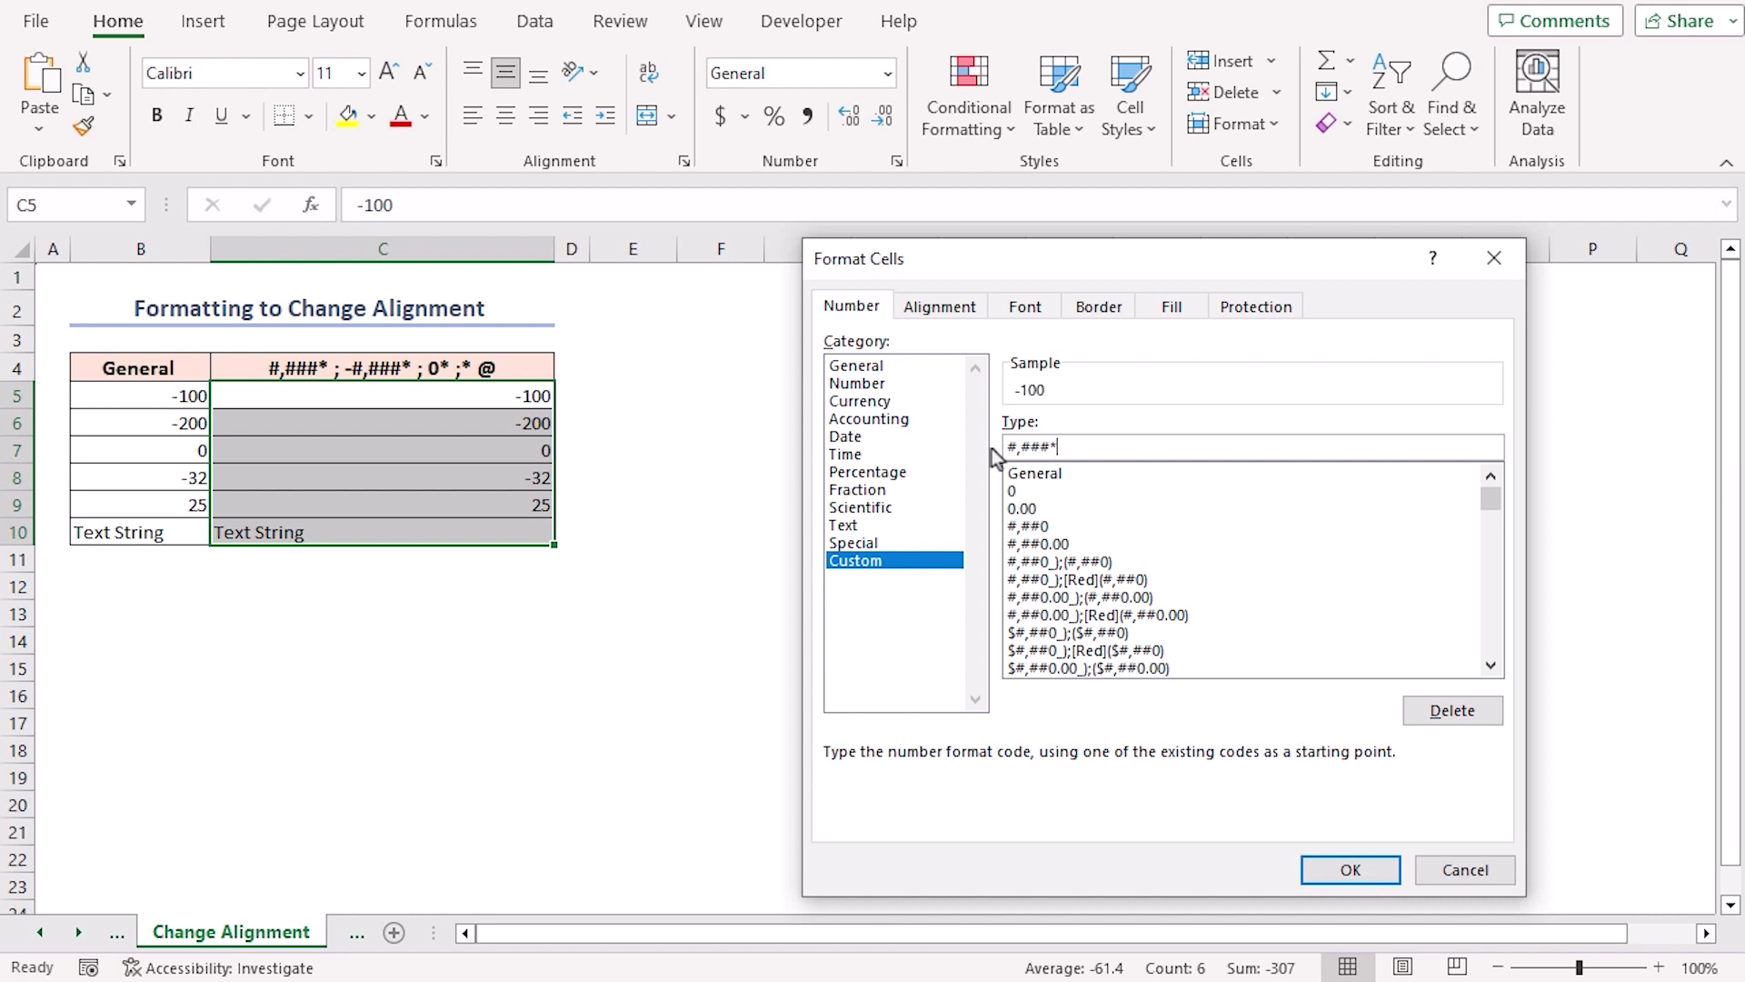
{"action": "type", "text": "* ;-#,###"}
{"action": "type", "text": "@"}
{"action": "left_click", "coordinate": [1360, 874]}
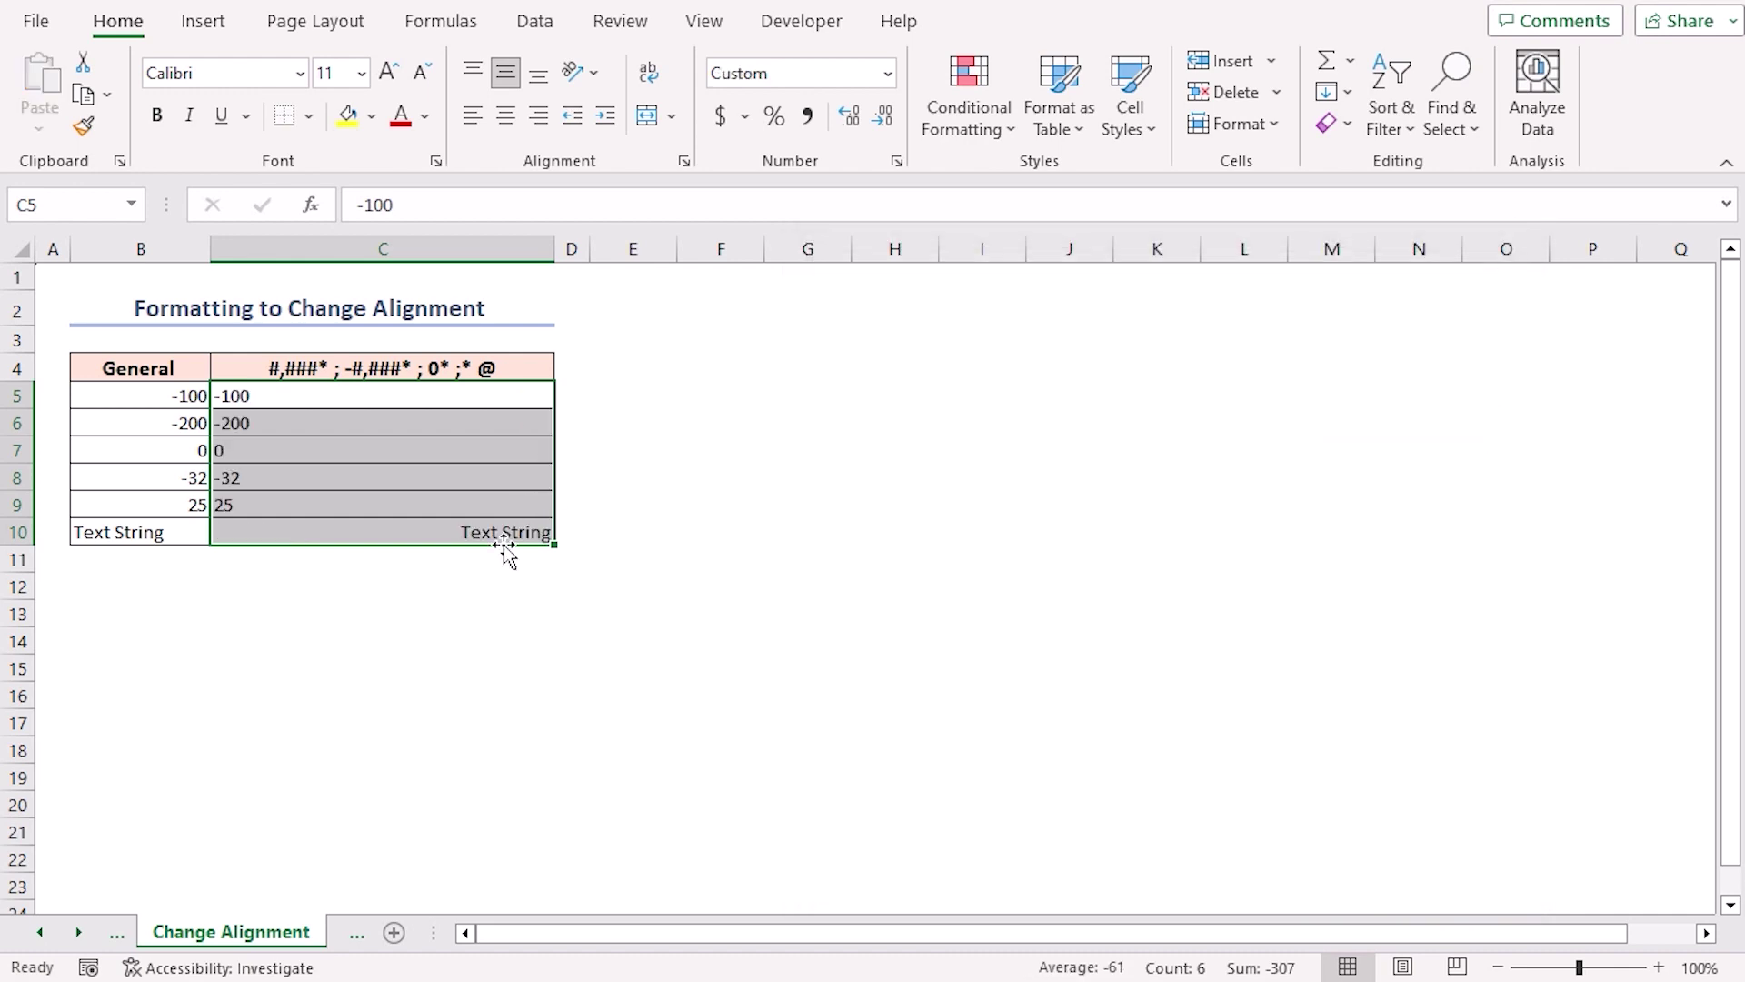
{"action": "left_click", "coordinate": [372, 611]}
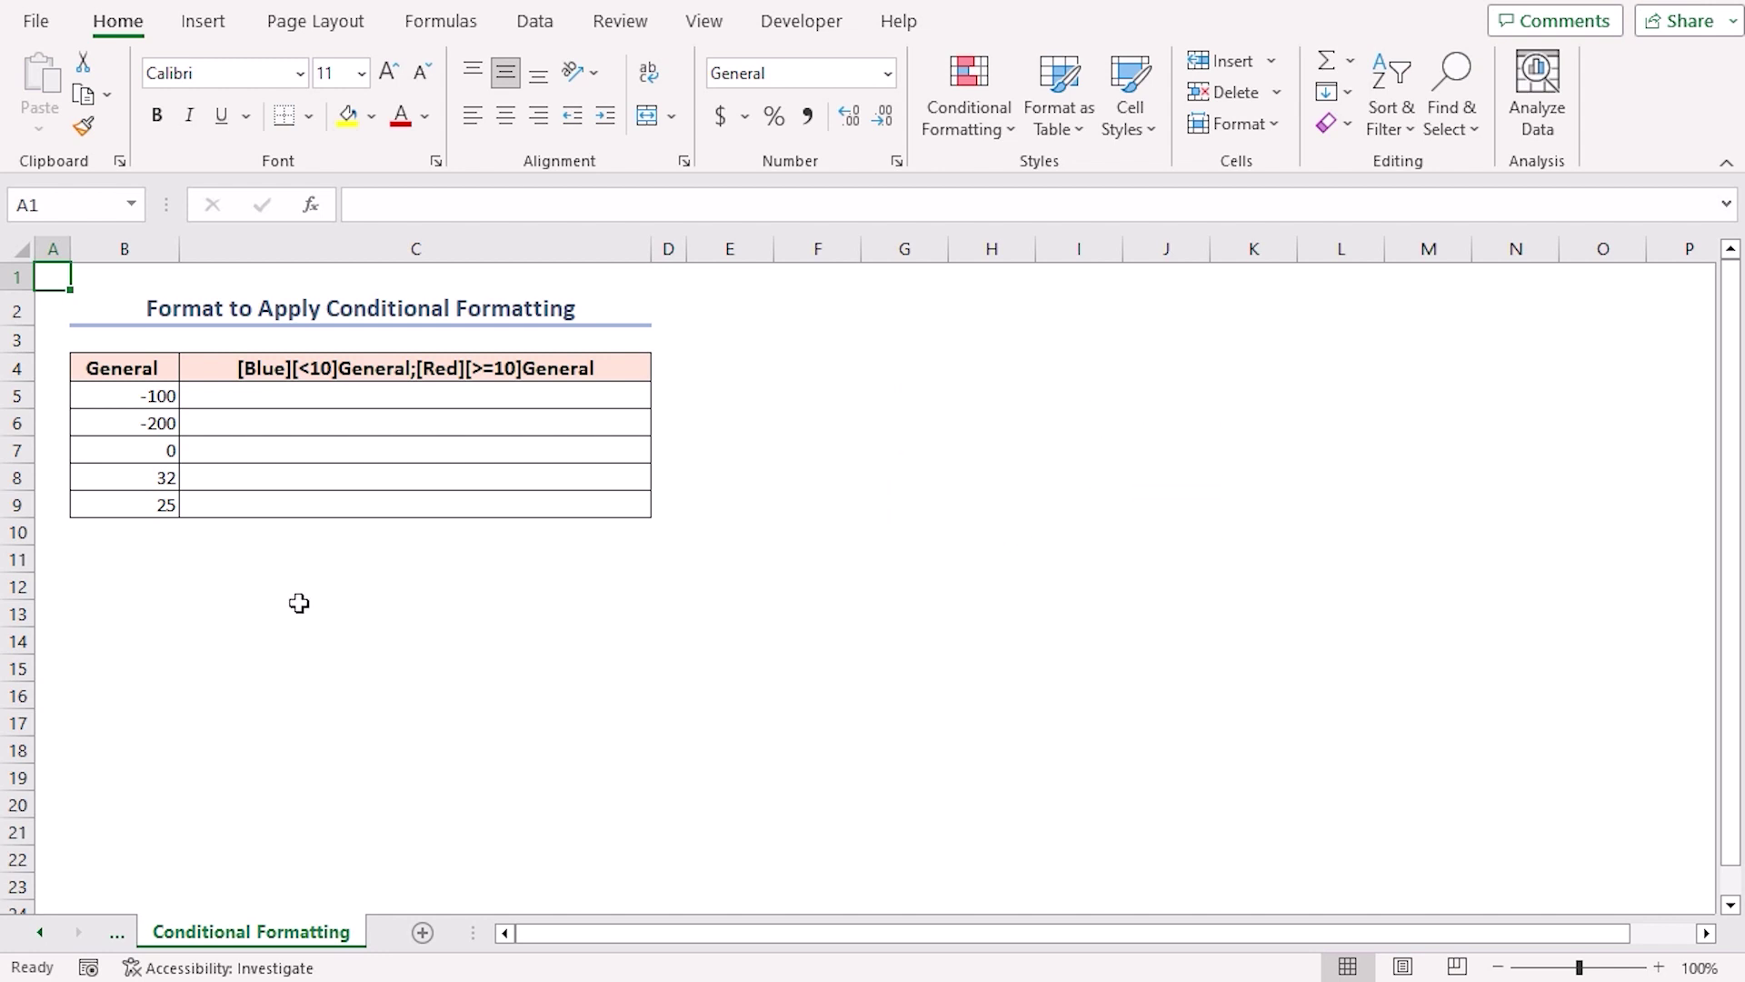
Step: On the Conditional Formatting sheet, copy the General values in B5:B9 into C5:C9
{"action": "left_click_drag", "start_coordinate": [159, 396], "coordinate": [156, 502]}
{"action": "key", "text": "ctrl+c"}
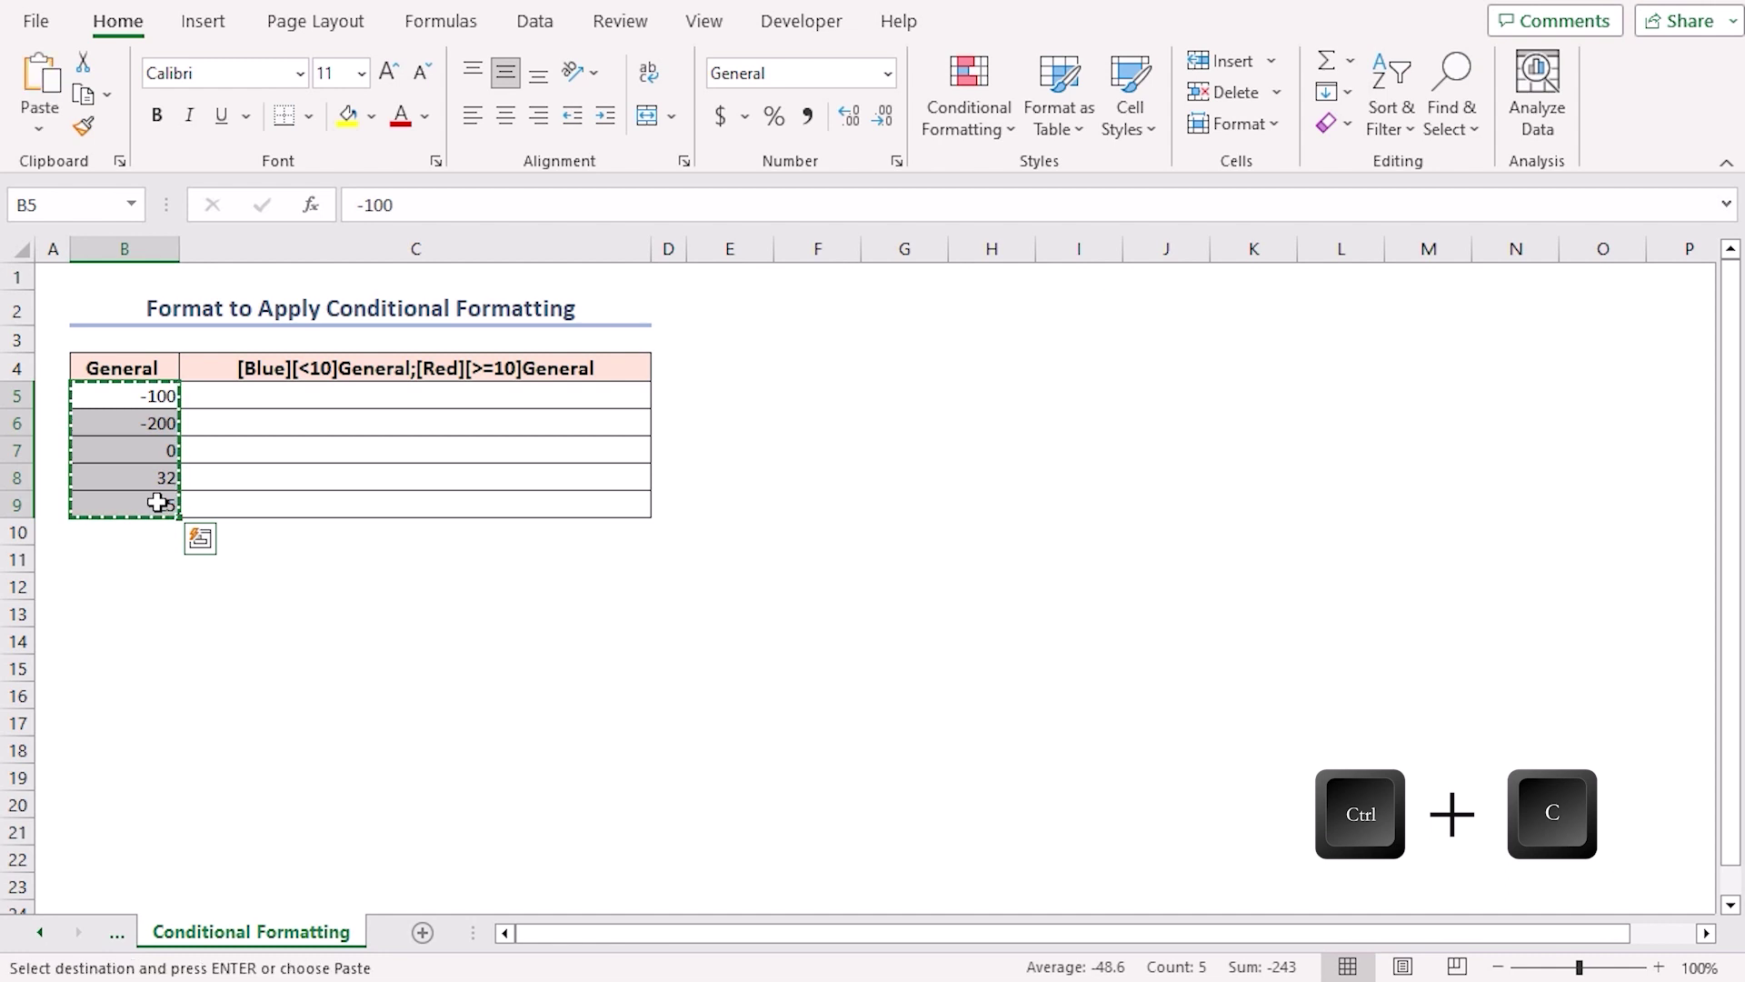
{"action": "left_click", "coordinate": [260, 400]}
{"action": "key", "text": "ctrl+v"}
Step: Apply the custom format [Blue][<10]General;[Red][>=10]General to C5:C9
{"action": "key", "text": "ctrl+1"}
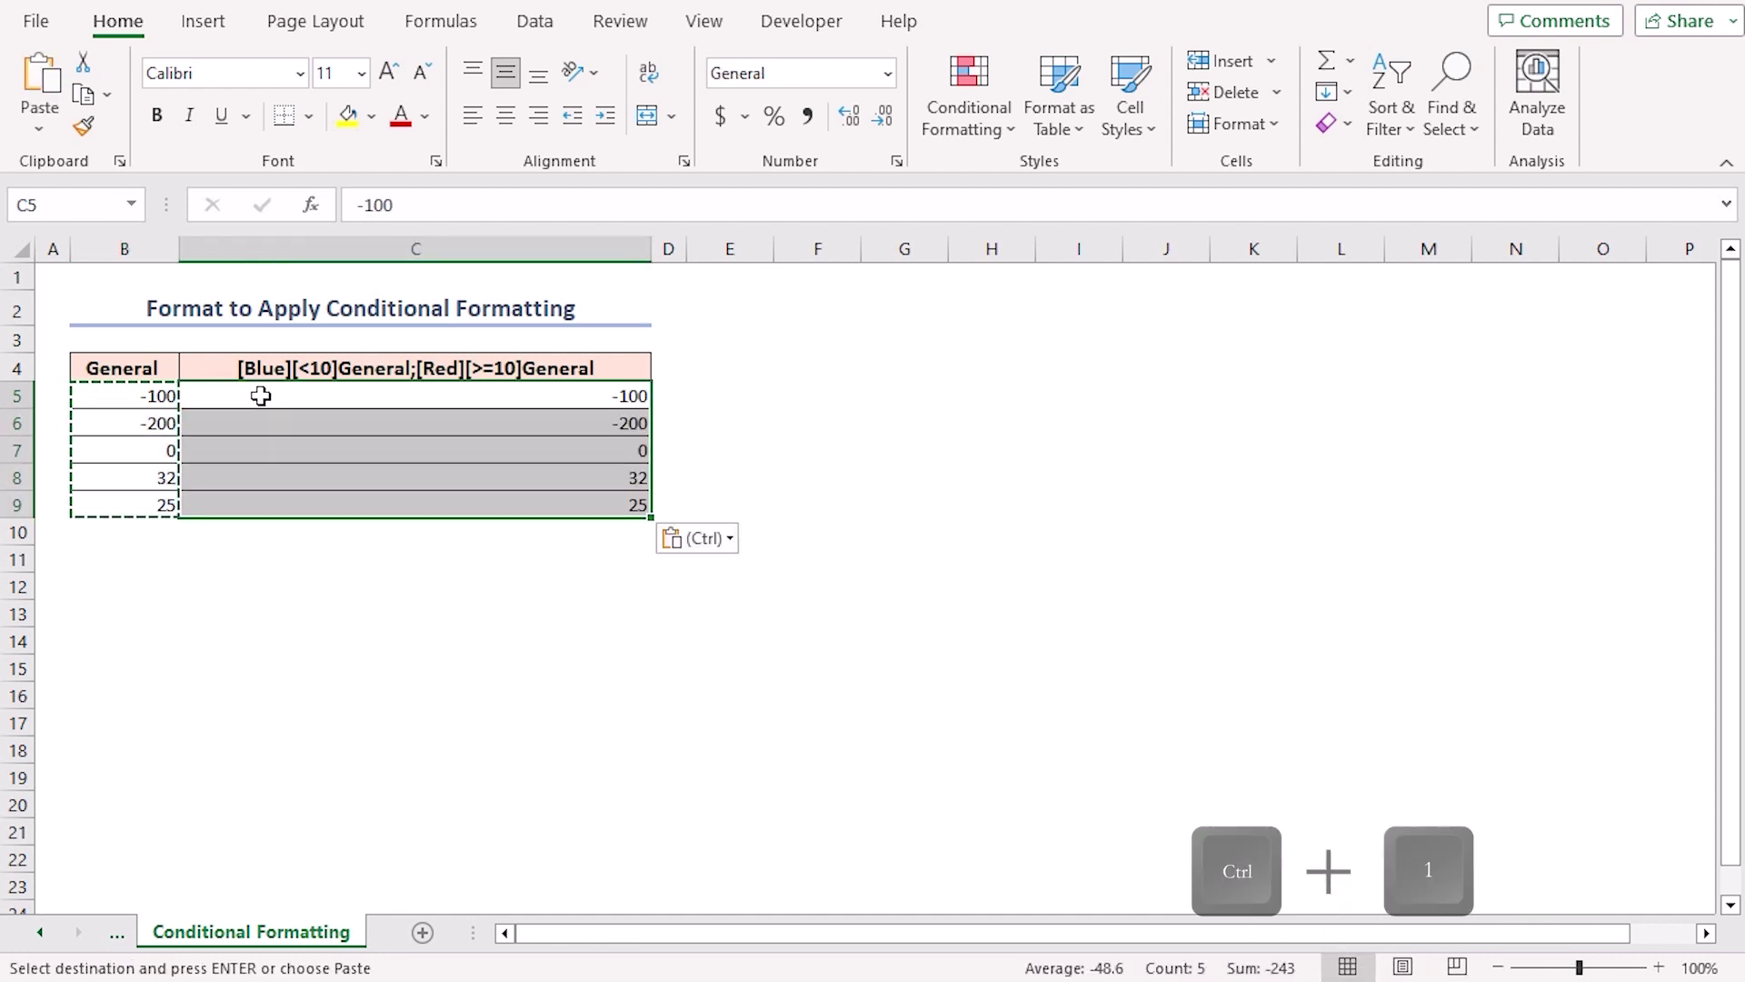
{"action": "left_click", "coordinate": [859, 560]}
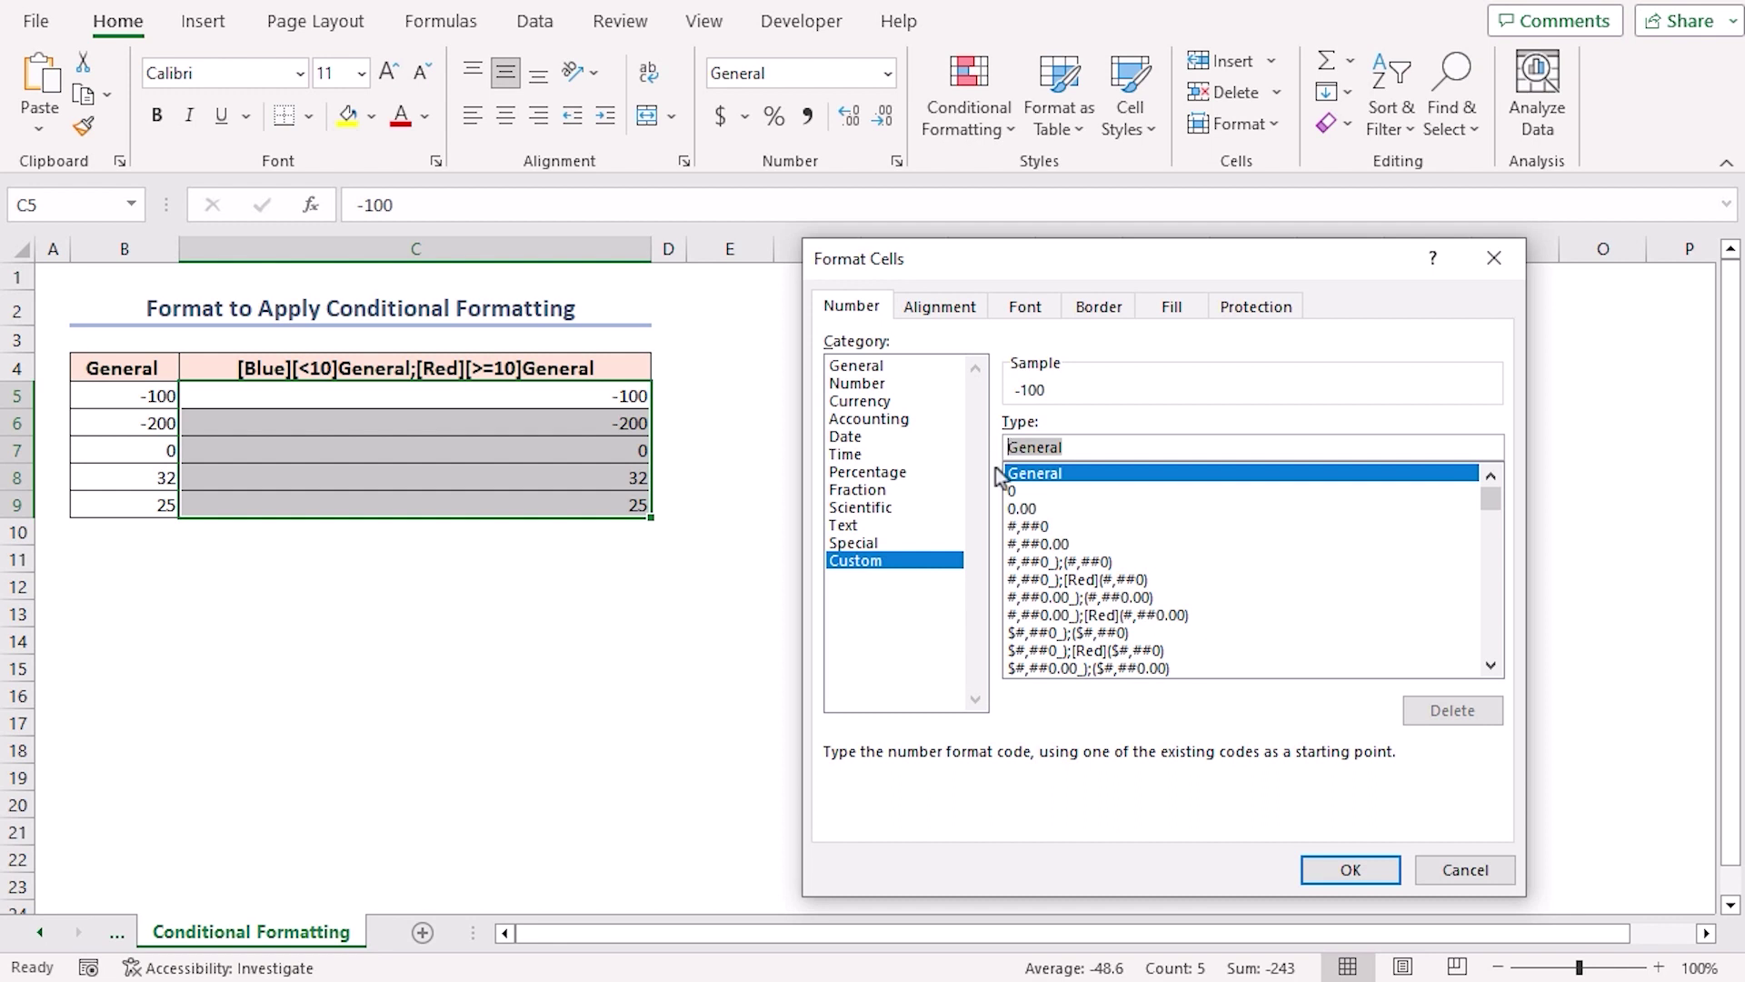
{"action": "type", "text": "[Blue][<10]Ge"}
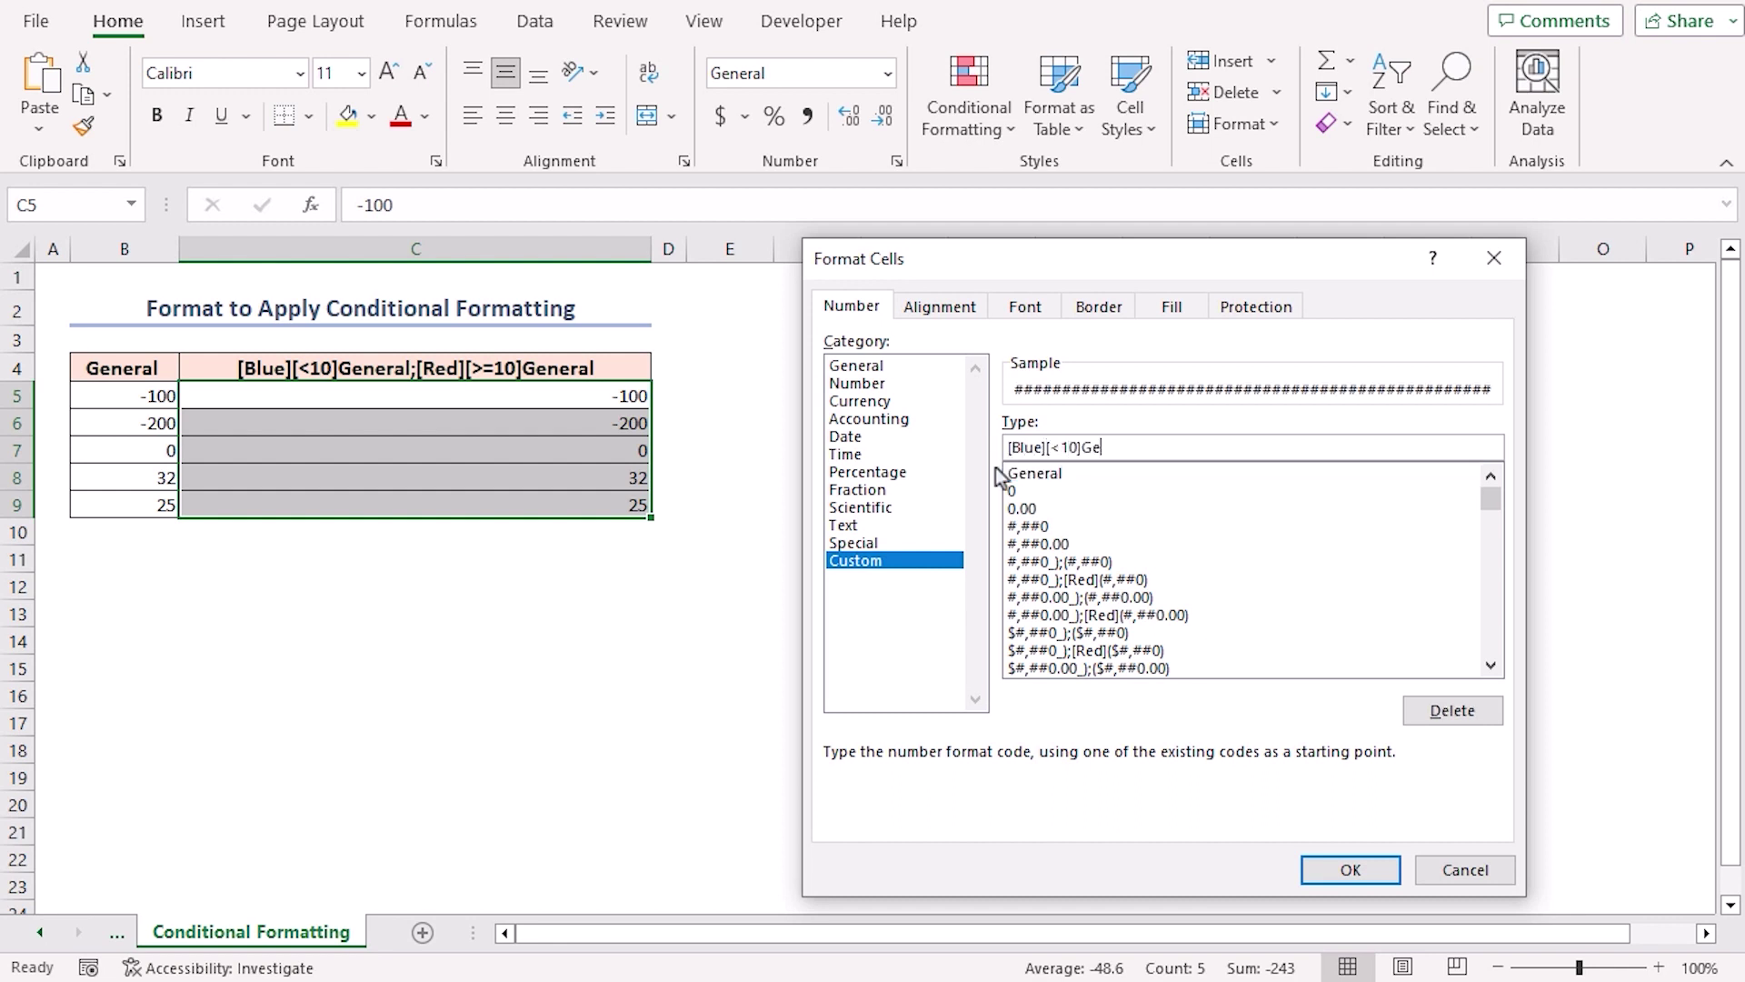
{"action": "type", "text": "neral;[Red]"}
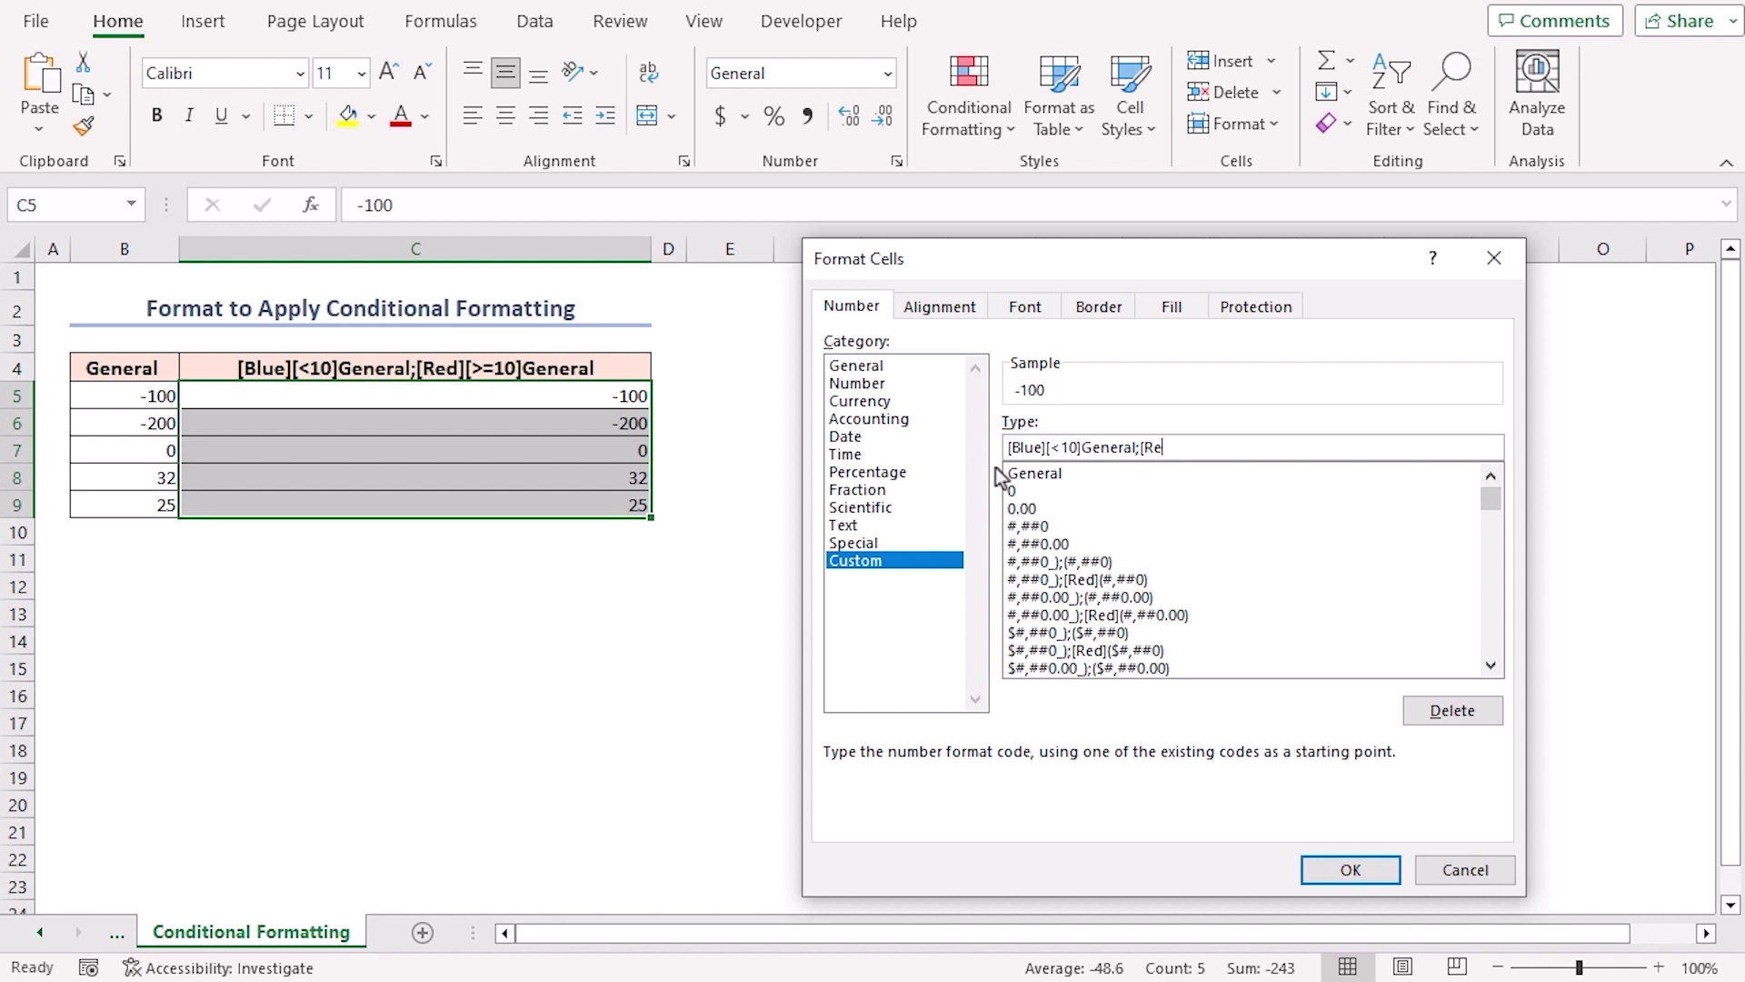
{"action": "type", "text": "[>=10]General"}
{"action": "left_click", "coordinate": [1351, 870]}
{"action": "left_click", "coordinate": [641, 586]}
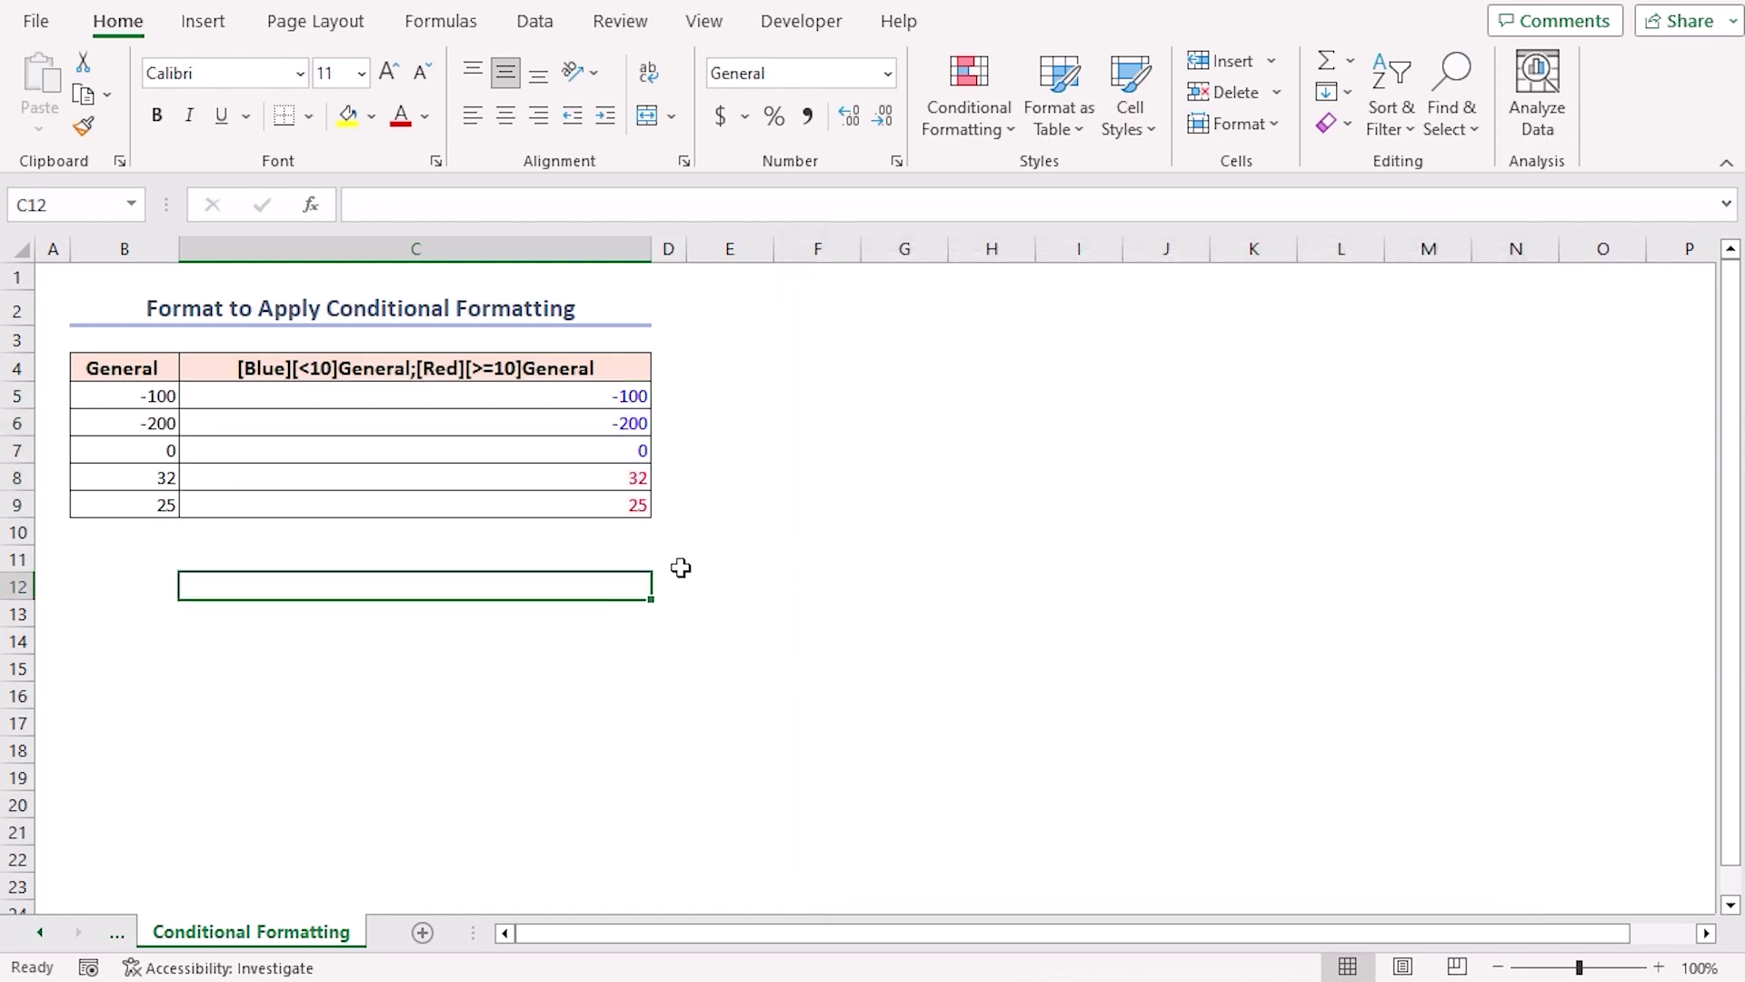